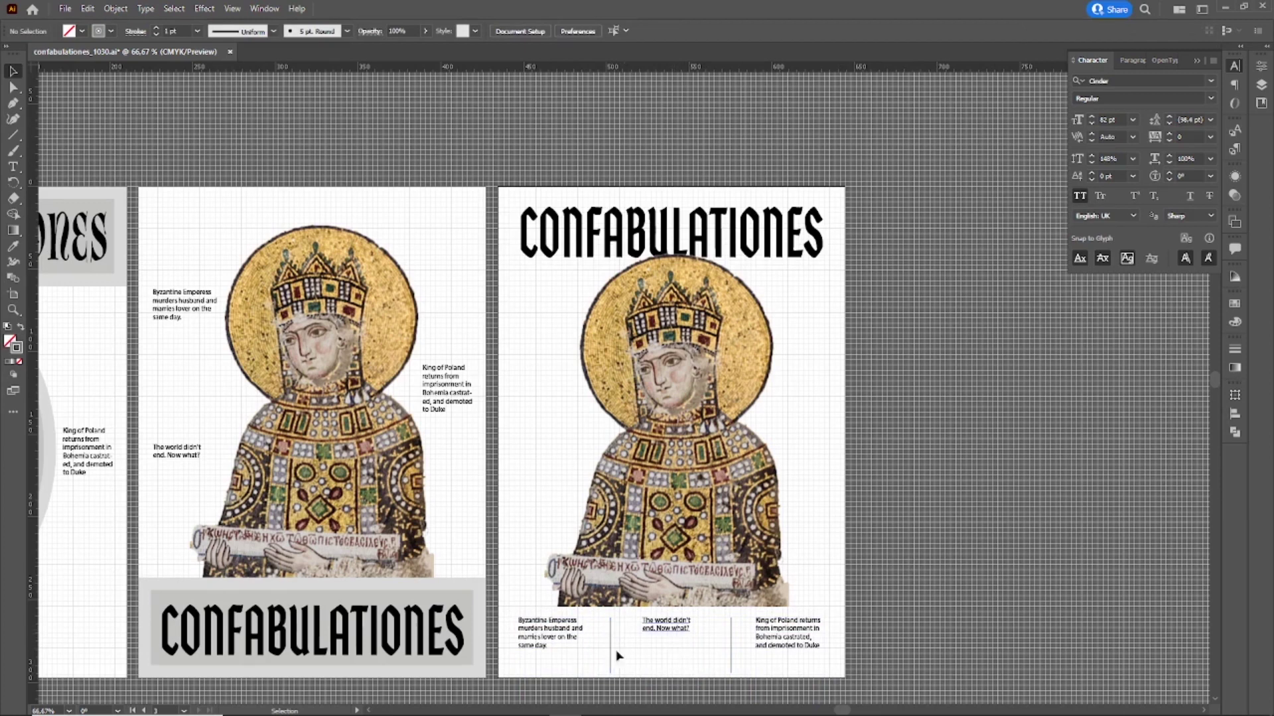
# - Add an artboard beside the last cover and copy the title and empress portrait onto it
pyautogui.hotkey('shift', 'o')
pyautogui.click(188, 31)
pyautogui.moveTo(347, 339); pyautogui.dragTo(704, 339)
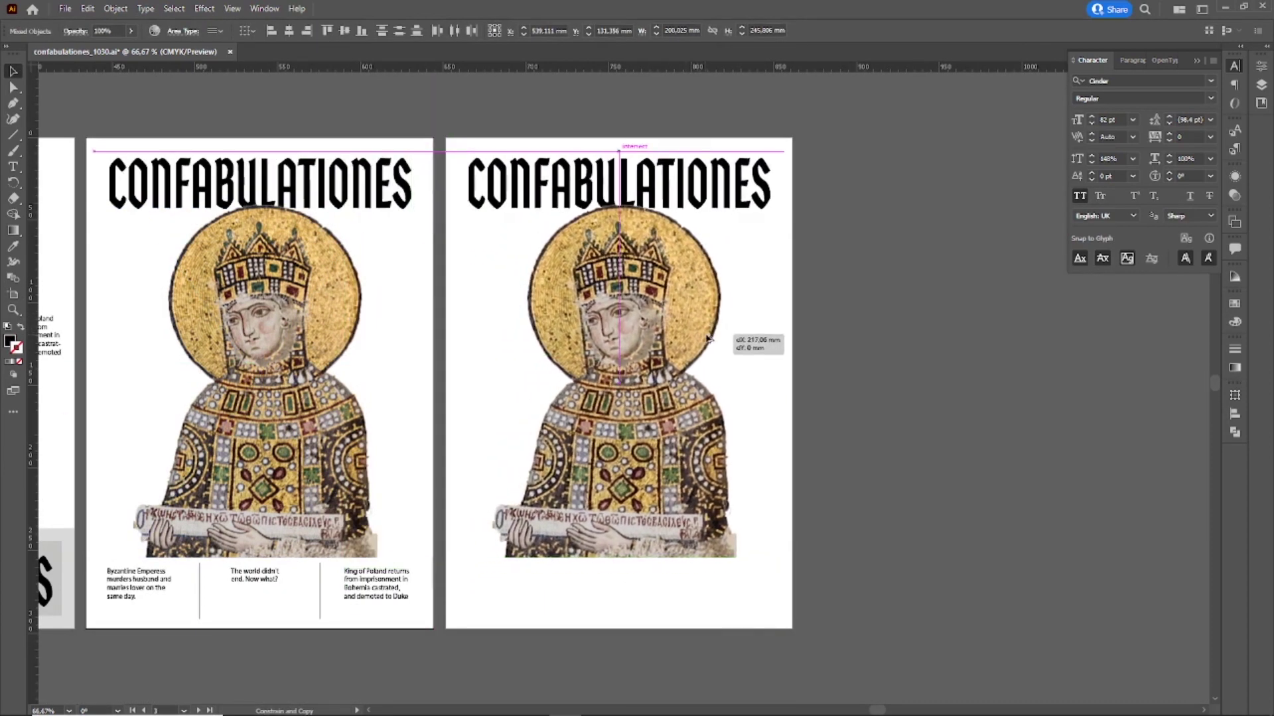
# - Enlarge the empress portrait on the new artboard so it runs down to the page's bottom edge
pyautogui.click(623, 424)
pyautogui.moveTo(494, 557); pyautogui.dragTo(448, 657)
pyautogui.click(662, 31)
pyautogui.moveTo(765, 198); pyautogui.dragTo(766, 183)
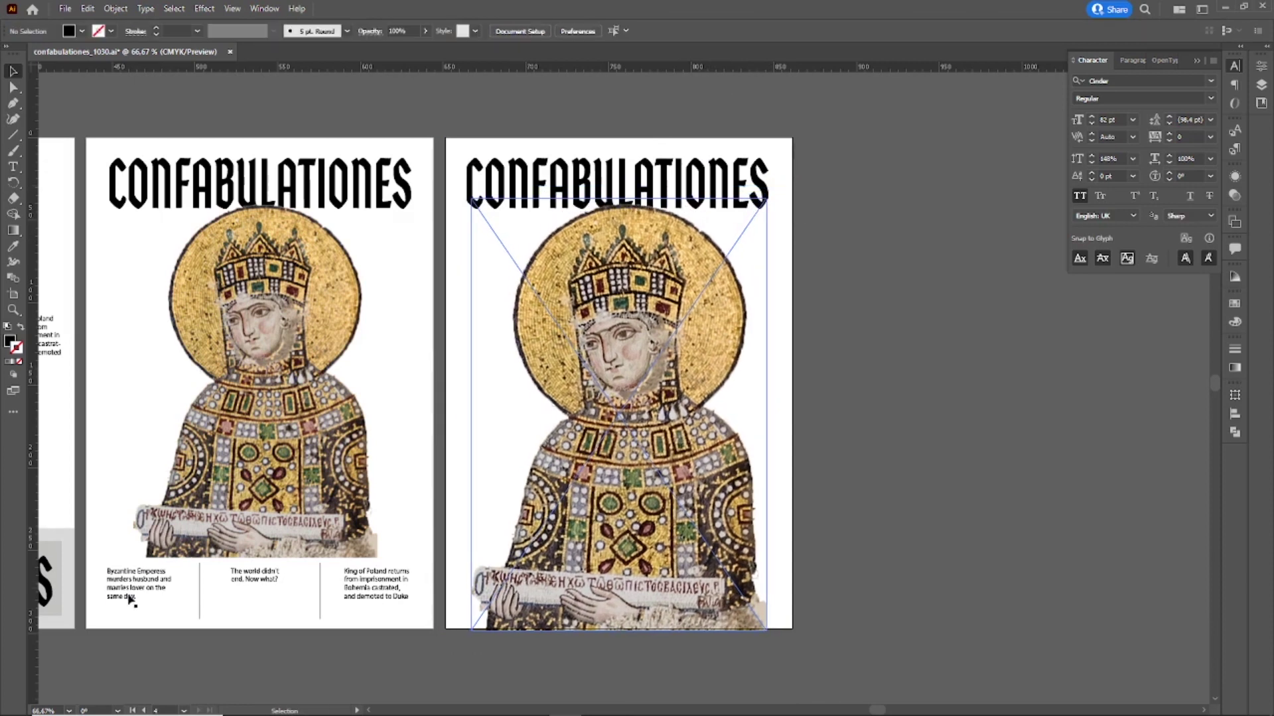
# - Copy the three captions around the enlarged portrait, with the Byzantine and world texts on its left and the King of Poland text on its right
pyautogui.click(134, 593)
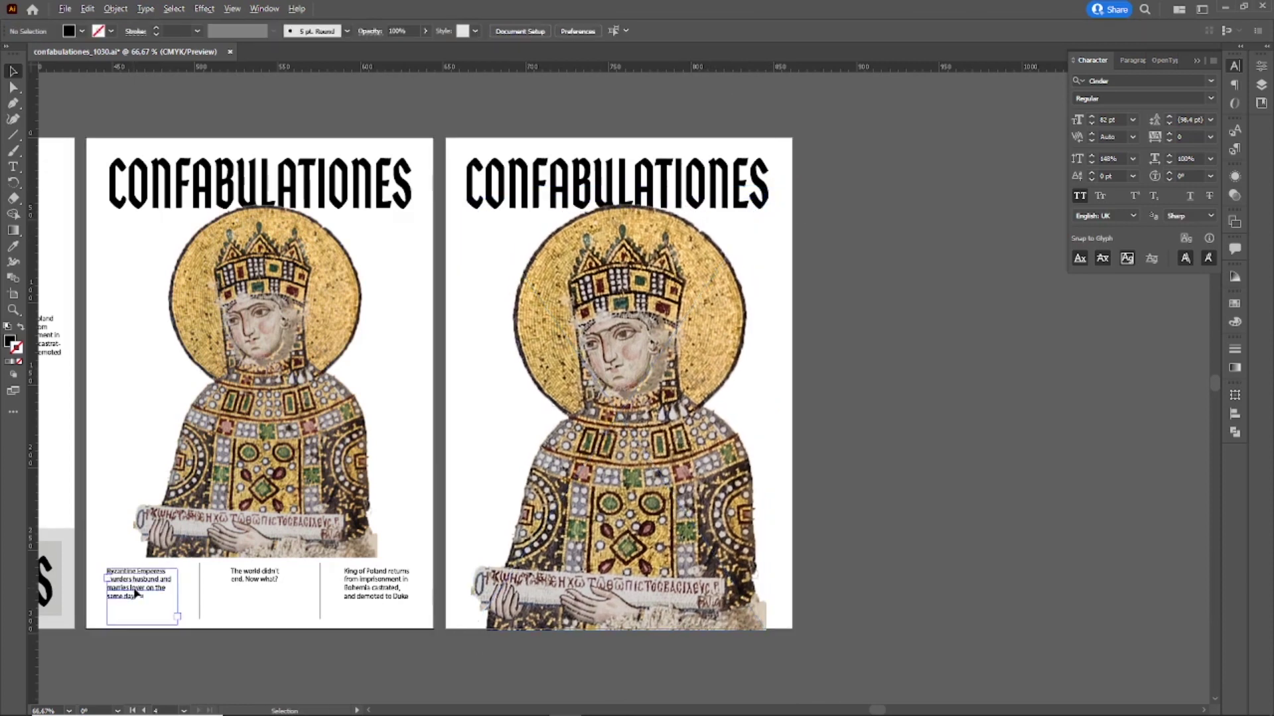
pyautogui.moveTo(135, 593); pyautogui.dragTo(487, 391)
pyautogui.moveTo(268, 581); pyautogui.dragTo(496, 501)
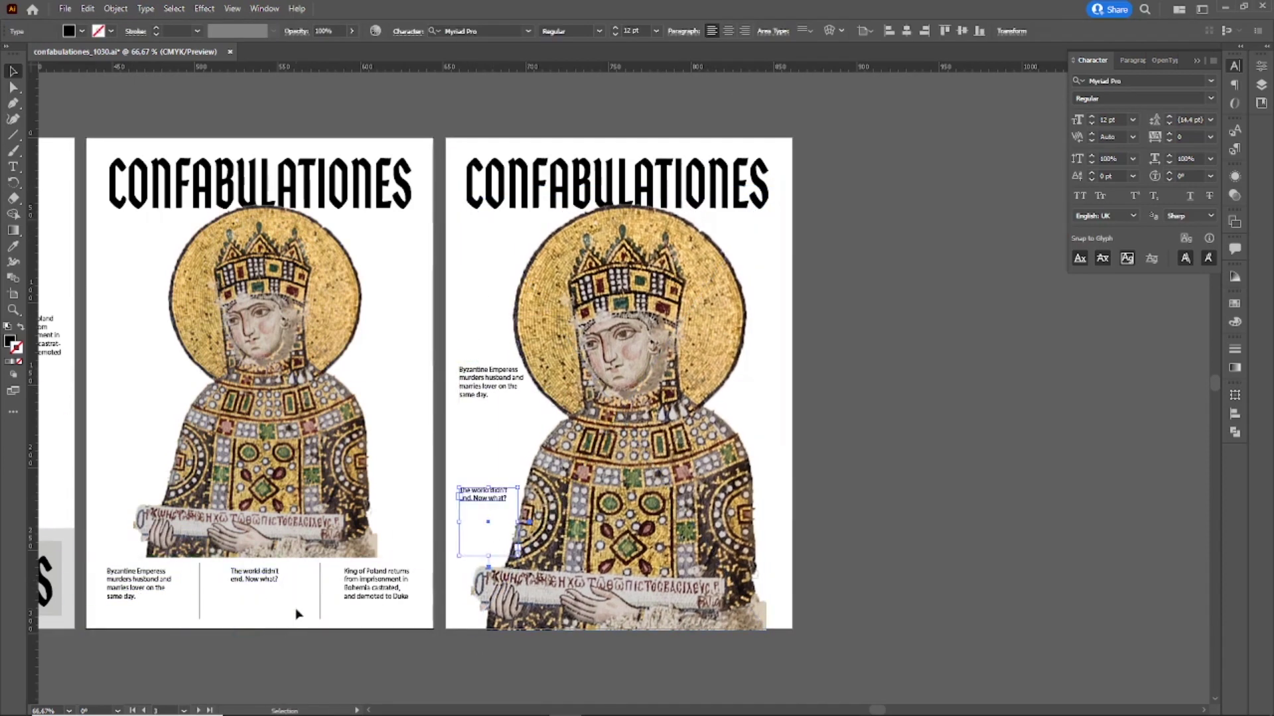
pyautogui.moveTo(367, 585); pyautogui.dragTo(725, 432)
pyautogui.moveTo(754, 480); pyautogui.dragTo(754, 438)
pyautogui.rightClick(780, 415)
pyautogui.click(1021, 645)
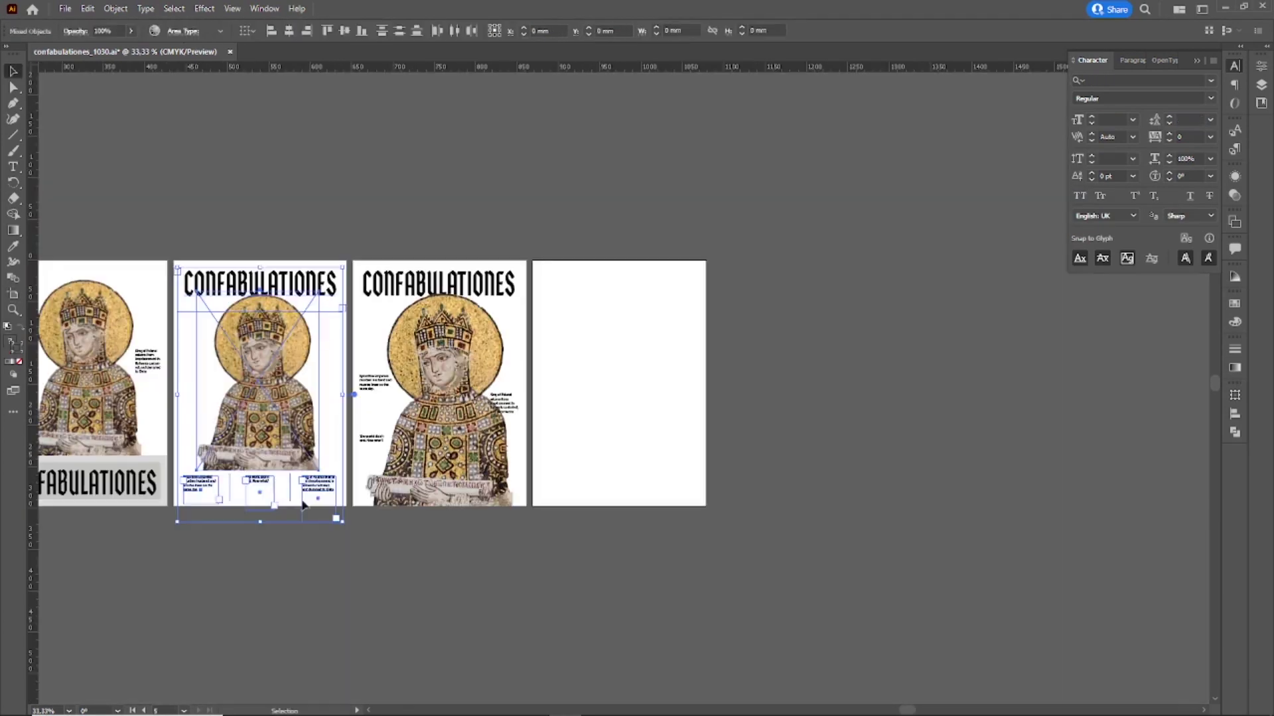
# - Copy the three-column cover onto the blank artboard and place a grey band behind its captions
pyautogui.moveTo(350, 307); pyautogui.dragTo(707, 305)
pyautogui.moveTo(690, 305); pyautogui.dragTo(691, 505)
pyautogui.scroll(3, 644, 473)
pyautogui.moveTo(862, 352); pyautogui.dragTo(900, 400)
# - Widen and reposition the three caption text boxes to fit their columns inside the bottom grey band
pyautogui.click(436, 597)
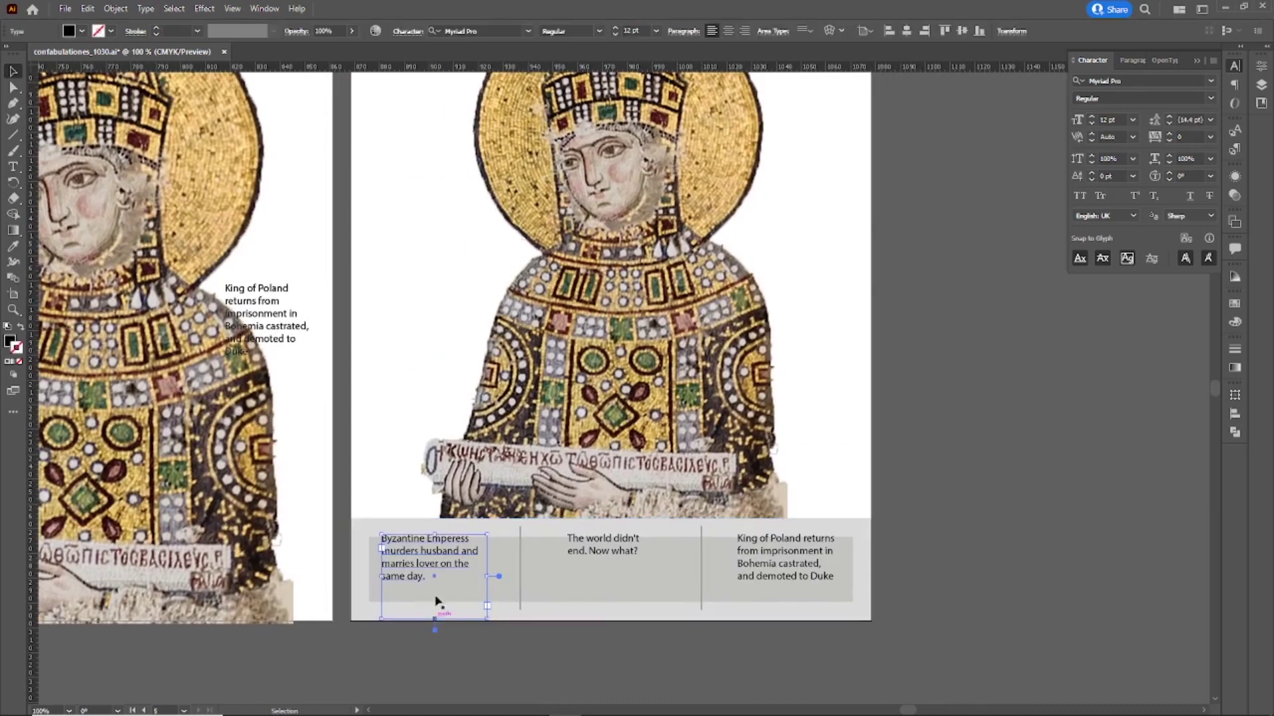
pyautogui.moveTo(654, 591); pyautogui.dragTo(688, 591)
pyautogui.moveTo(567, 590); pyautogui.dragTo(549, 590)
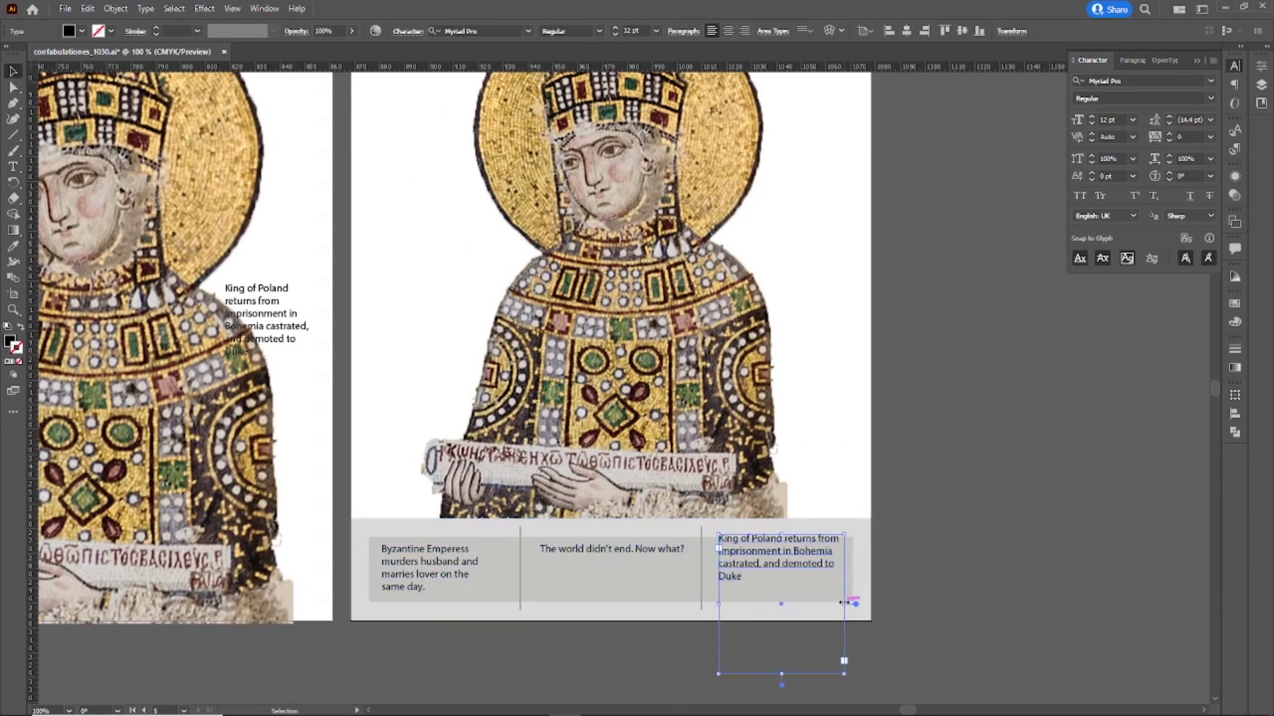
pyautogui.moveTo(780, 534); pyautogui.dragTo(820, 568)
pyautogui.click(431, 575)
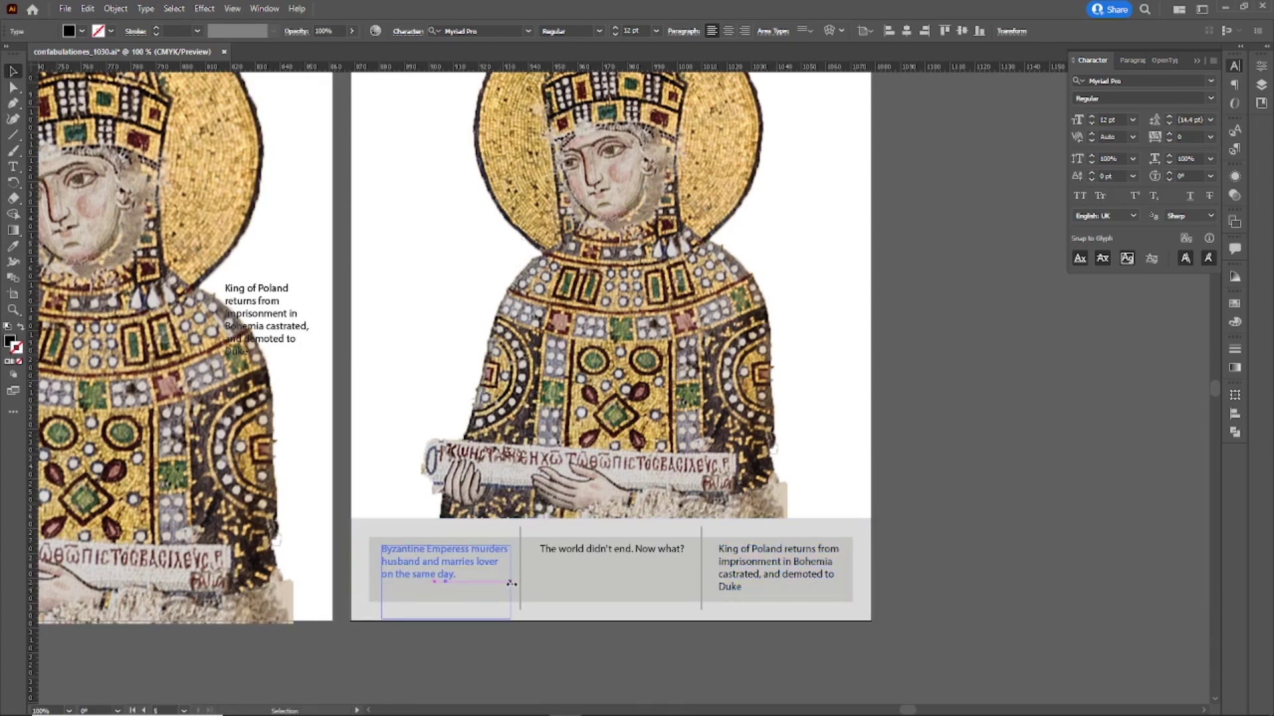
pyautogui.moveTo(609, 574); pyautogui.dragTo(597, 569)
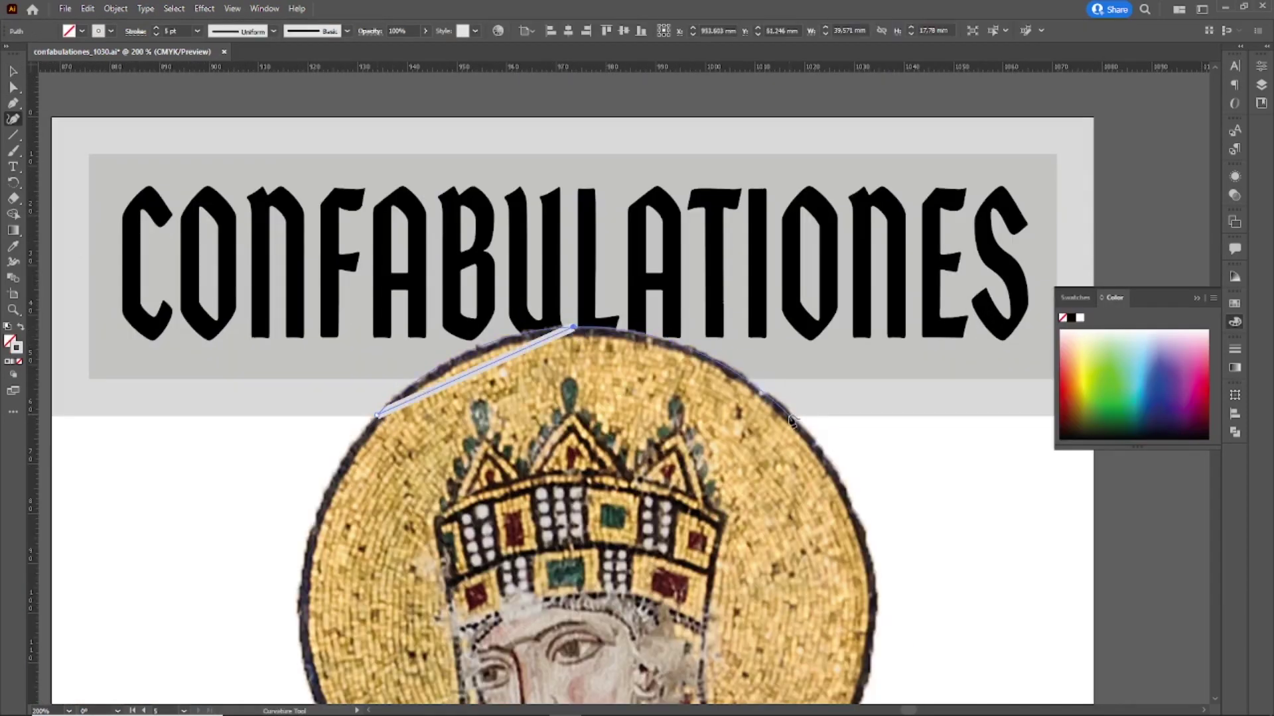
# - Draw a closed curve over the top of the halo and cut it out of the grey title band with Shape Builder
pyautogui.click(789, 415)
pyautogui.click(377, 415)
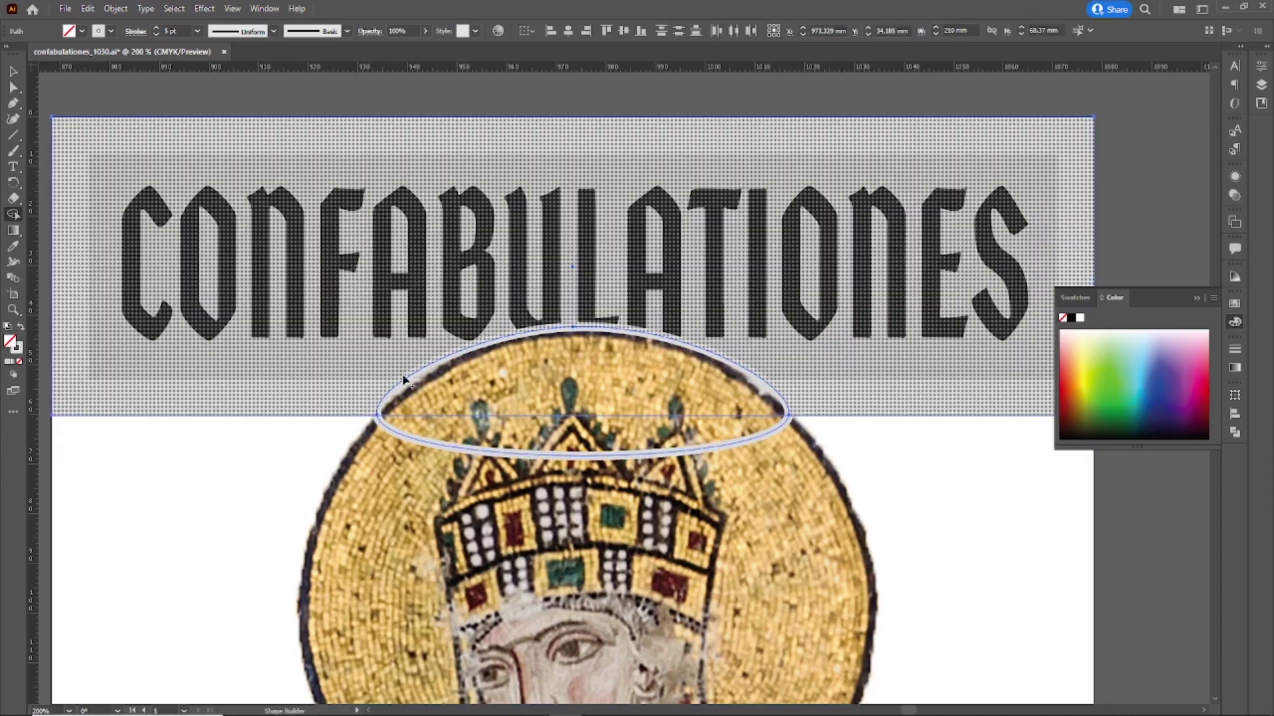
pyautogui.click(392, 361)
pyautogui.press('v')
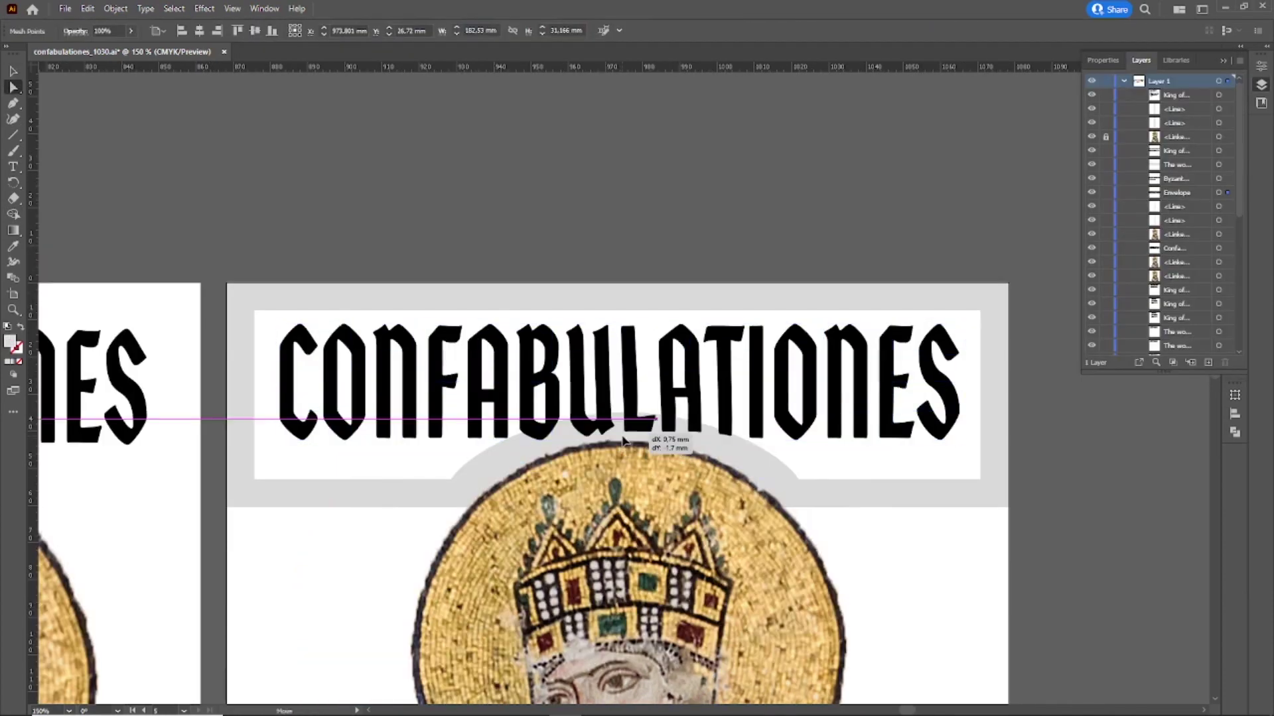
# - Pull the lower middle points of the title's envelope mesh upward to arch the letters over the halo
pyautogui.moveTo(564, 435)
pyautogui.mouseDown()
pyautogui.moveTo(551, 443)
pyautogui.moveTo(551, 424)
pyautogui.mouseUp()
pyautogui.moveTo(551, 411); pyautogui.dragTo(551, 401)
pyautogui.click(619, 429)
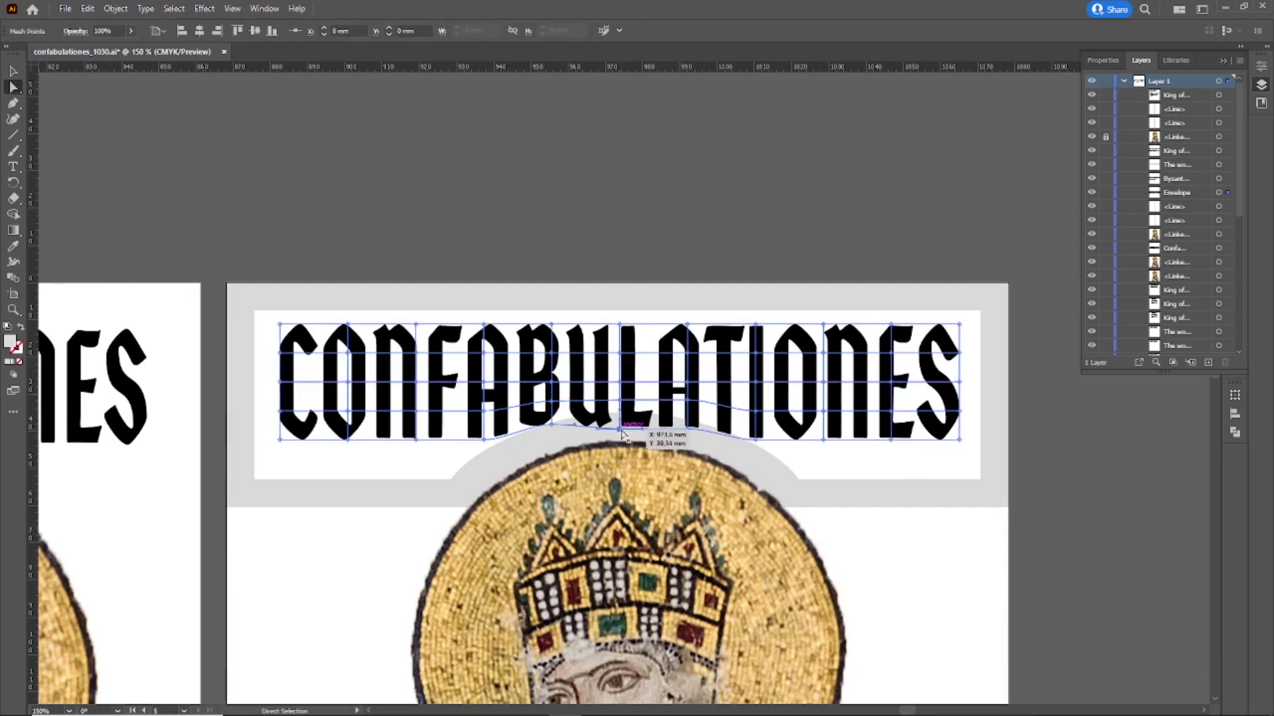
pyautogui.moveTo(619, 430); pyautogui.dragTo(621, 373)
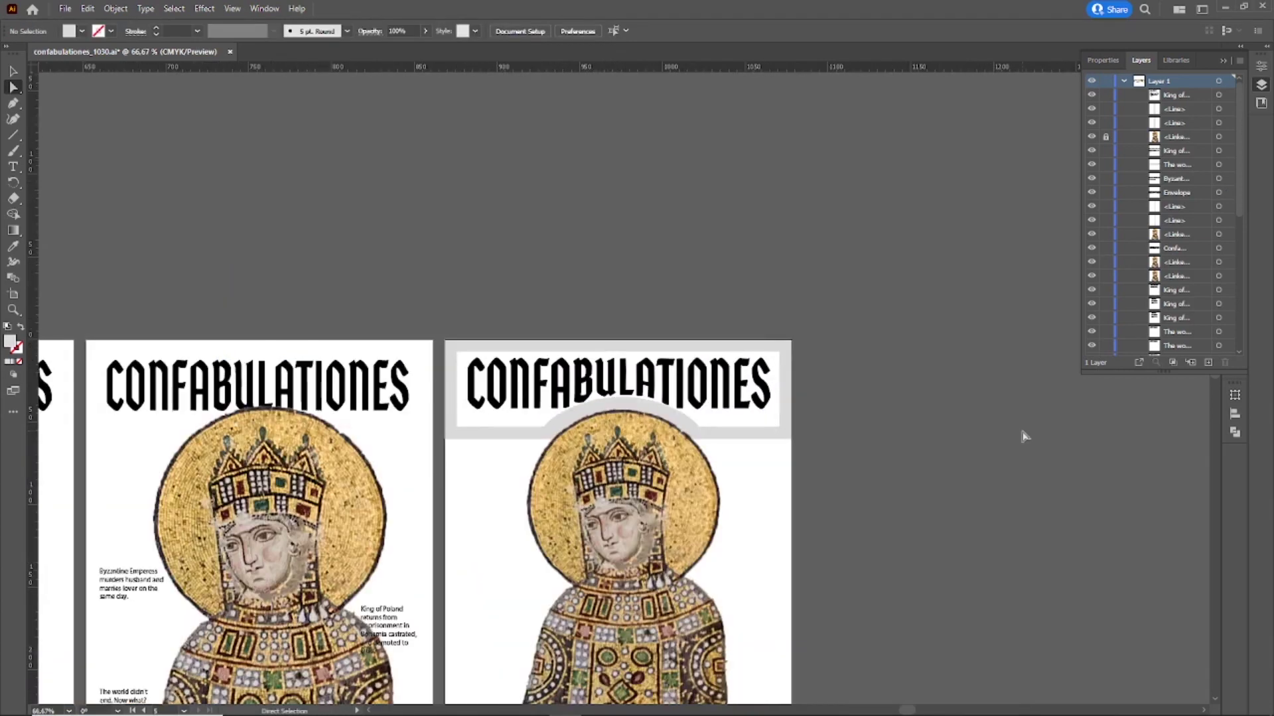
# - Stretch the distorted title taller and raise its lower right mesh points to follow the halo's curve
pyautogui.moveTo(605, 237); pyautogui.dragTo(605, 256)
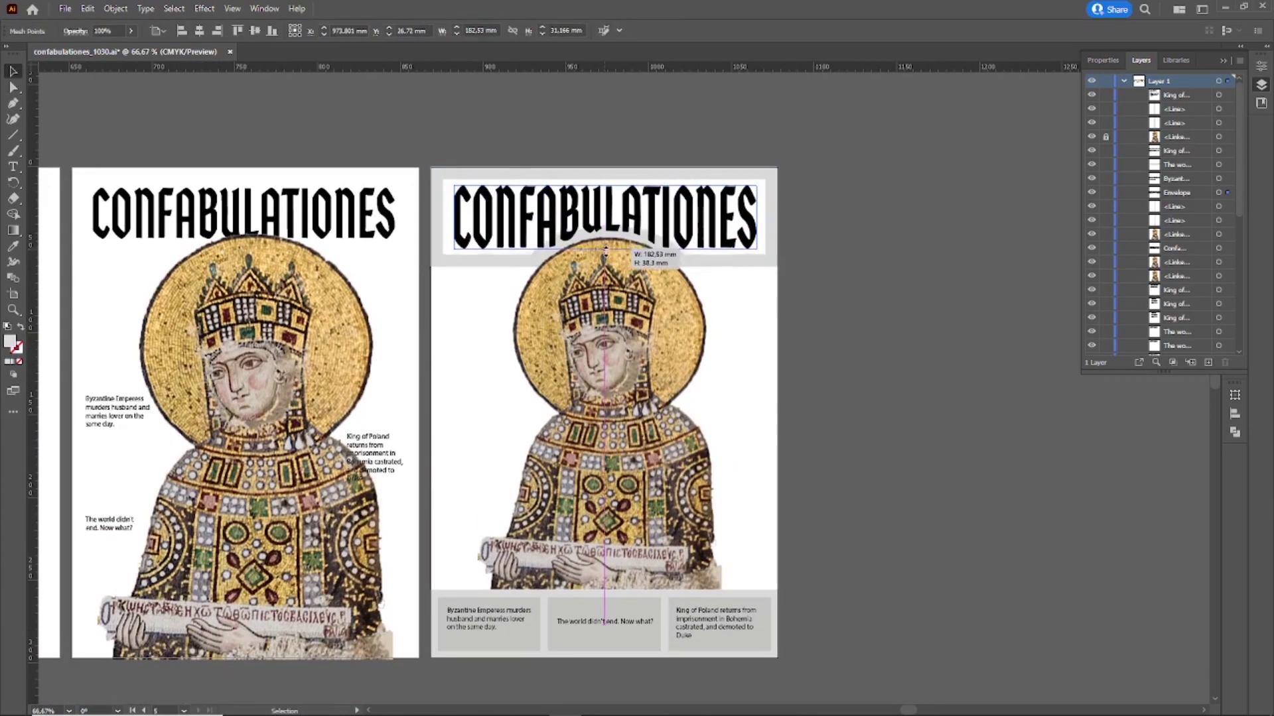
pyautogui.click(13, 87)
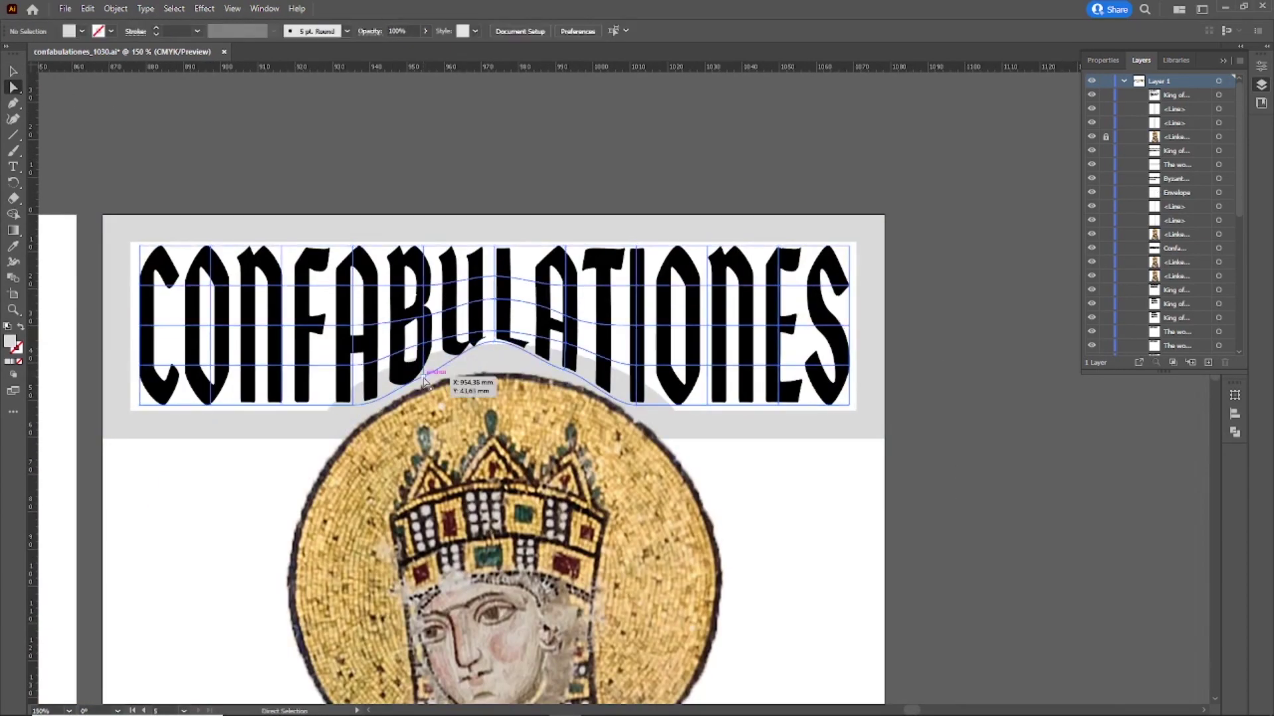
pyautogui.moveTo(565, 369); pyautogui.dragTo(566, 349)
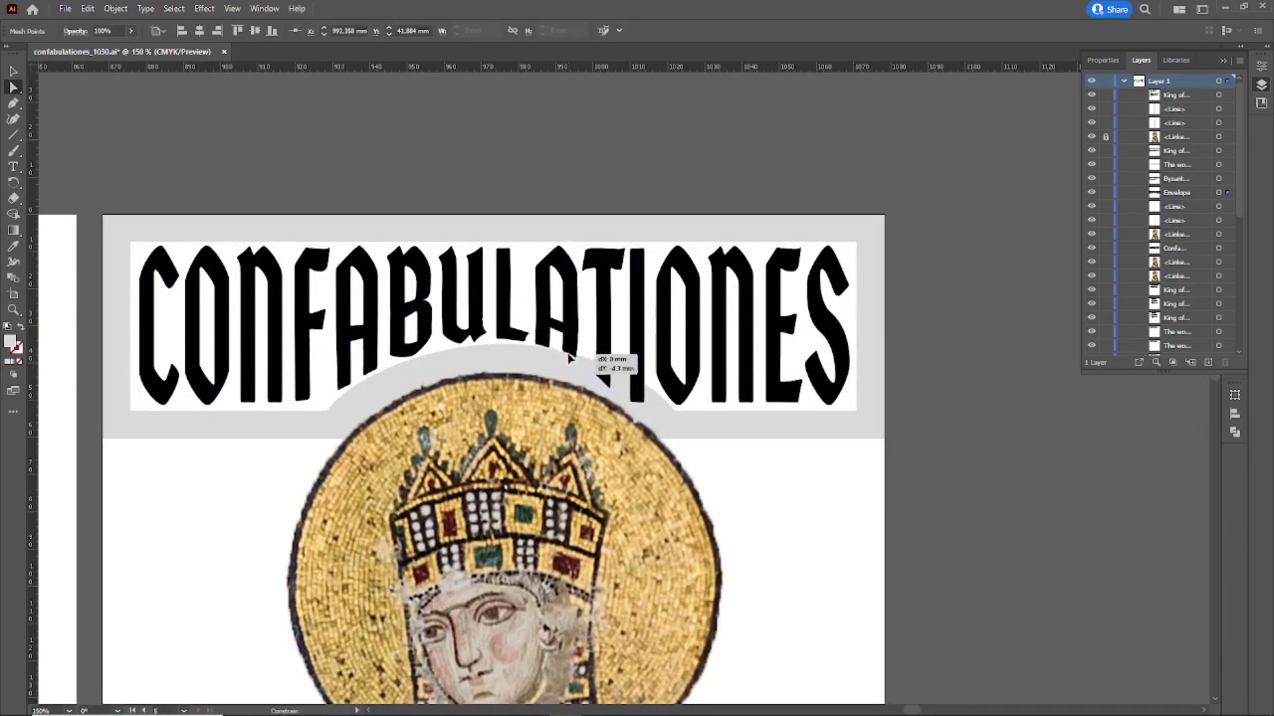
pyautogui.moveTo(636, 404); pyautogui.dragTo(636, 393)
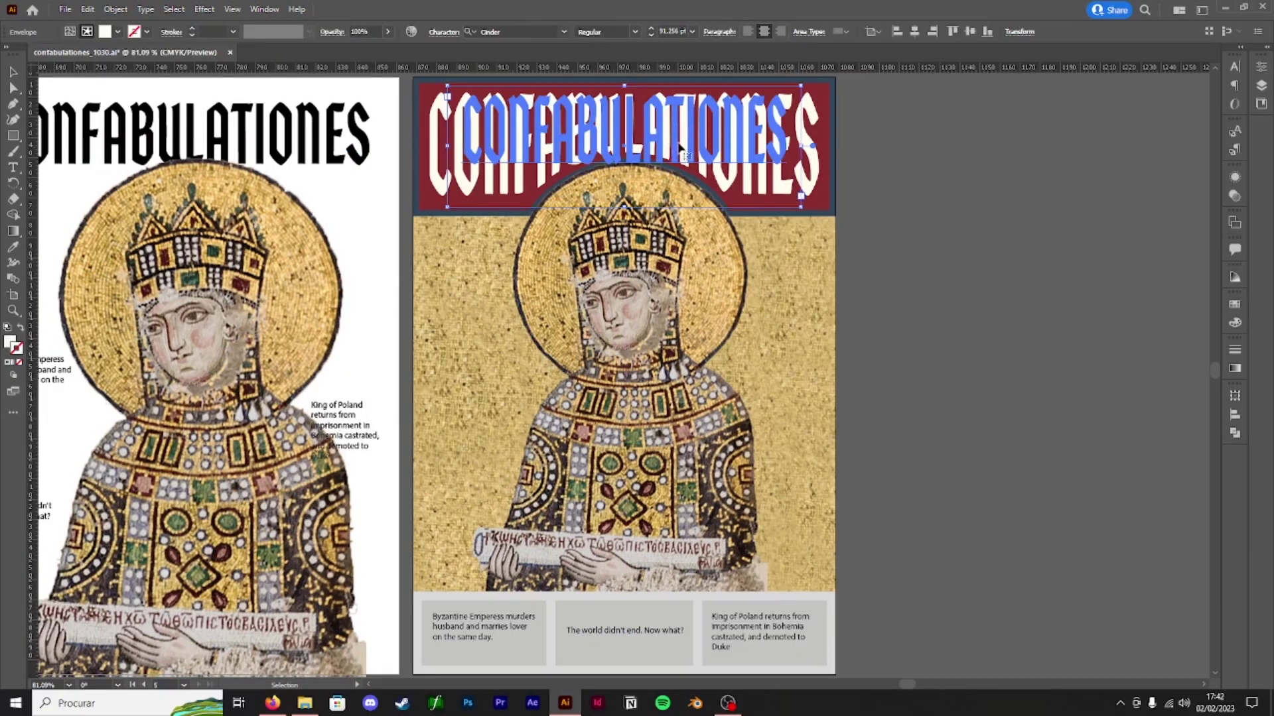
# - Remove the envelope distortion from the title and lower the plain text into the red header
pyautogui.rightClick(681, 151)
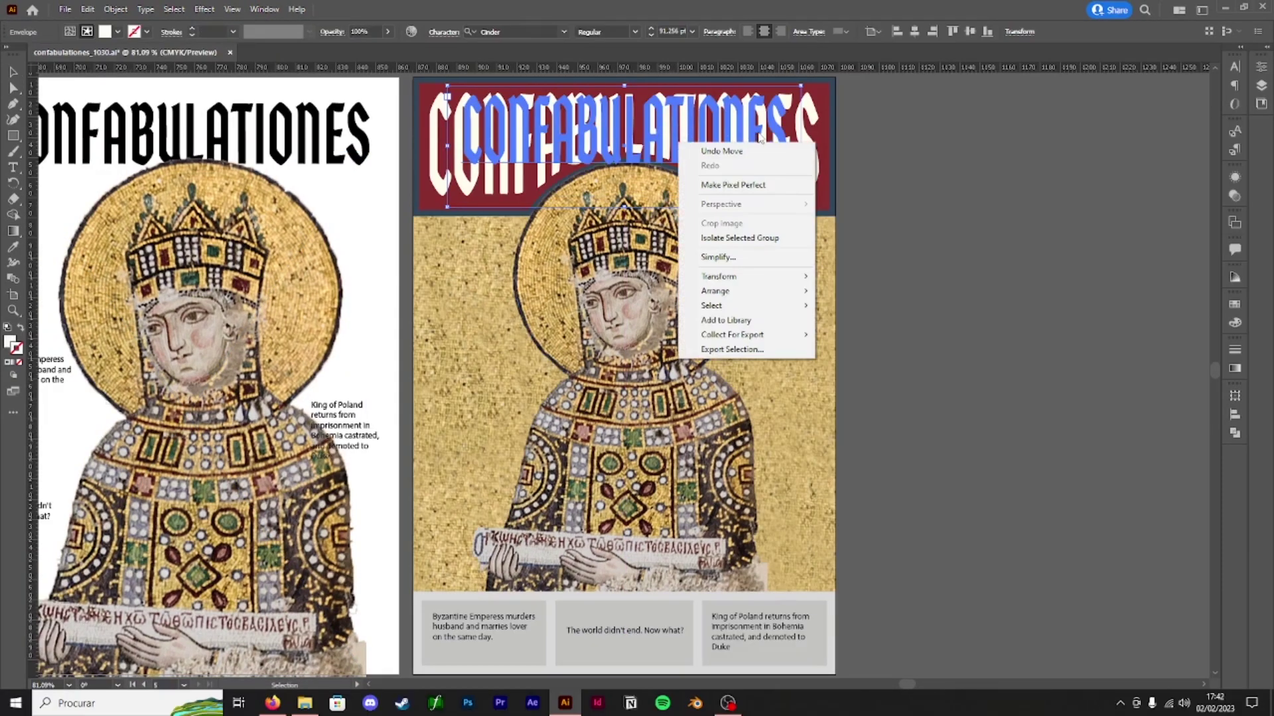
pyautogui.click(116, 9)
pyautogui.click(115, 10)
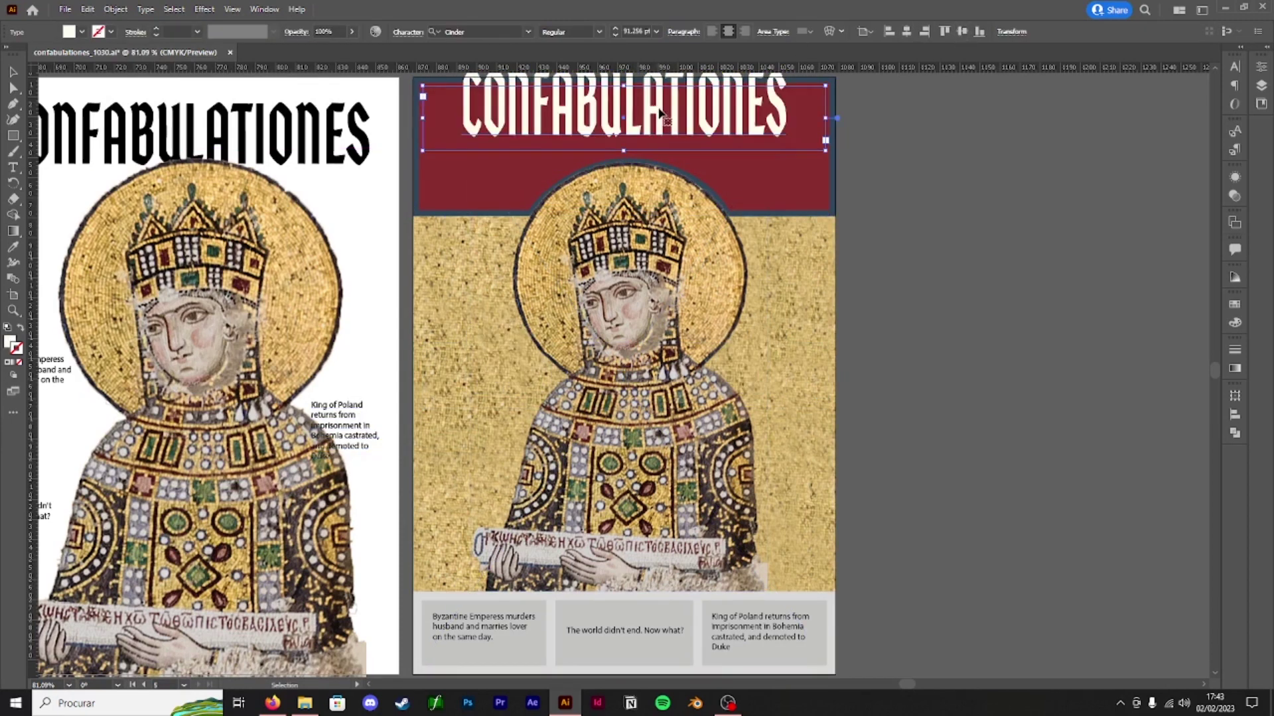
pyautogui.moveTo(662, 118); pyautogui.dragTo(662, 136)
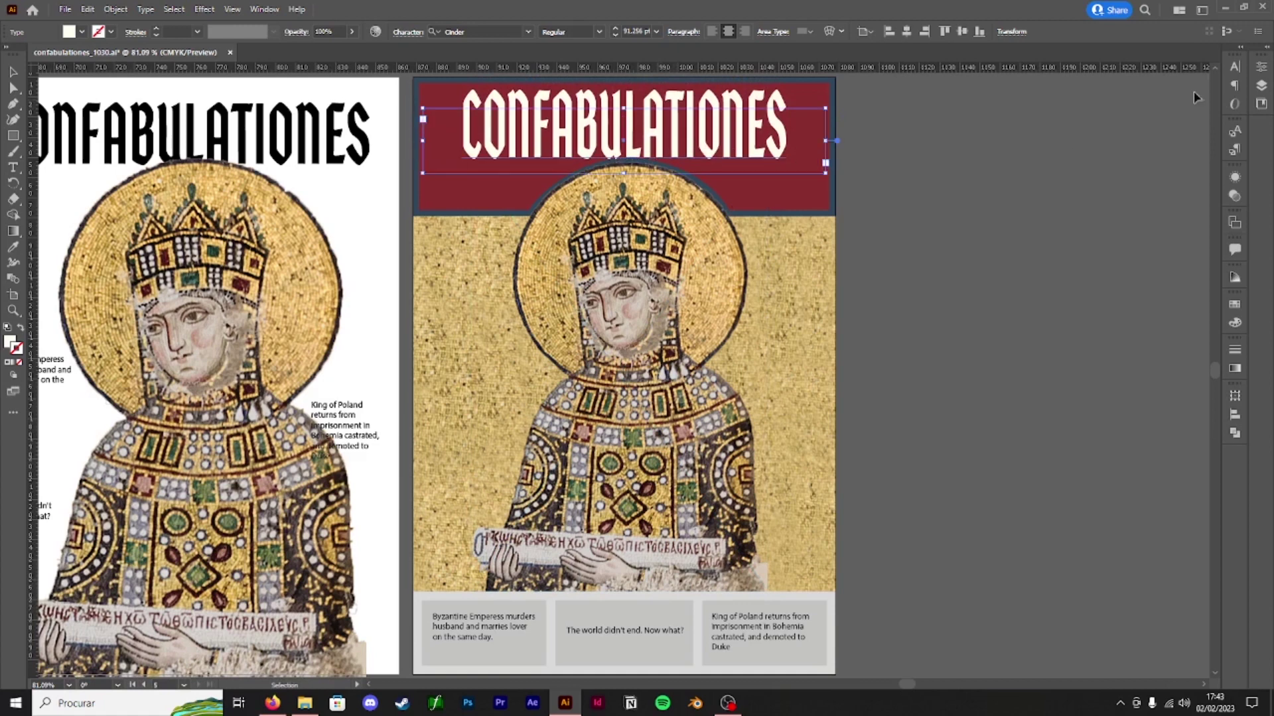
# - Set the title's vertical scale to 125% and horizontal scale to 95%, and nudge it slightly upward
pyautogui.click(1233, 70)
pyautogui.click(1091, 162)
pyautogui.click(1210, 159)
pyautogui.click(1227, 236)
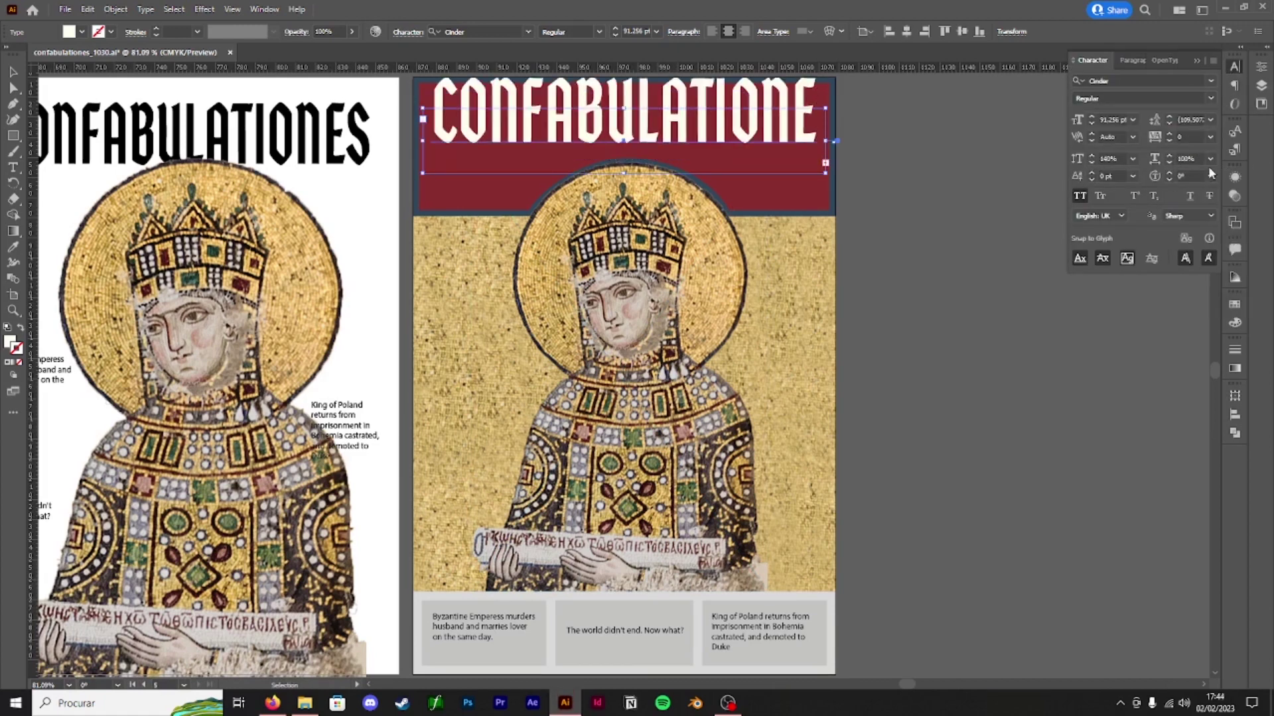
pyautogui.click(1170, 163)
pyautogui.click(1170, 163)
pyautogui.click(1170, 163)
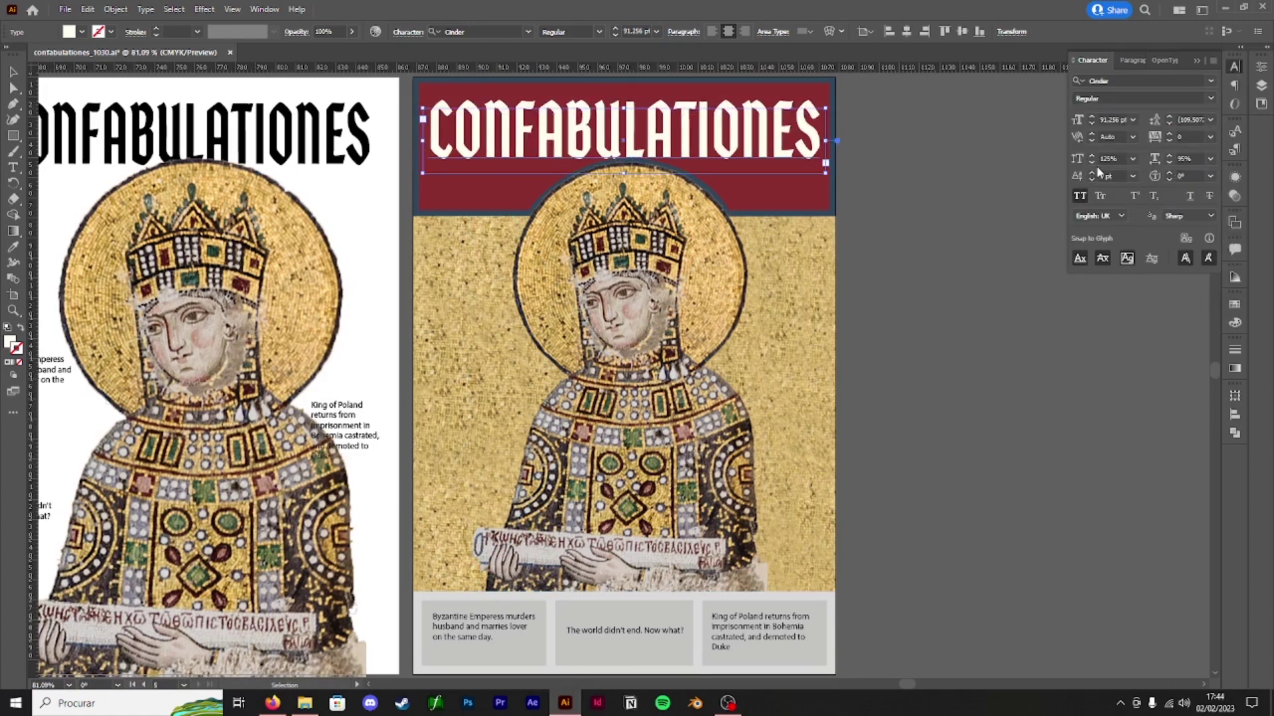
pyautogui.press('Up')
pyautogui.press('Up')
pyautogui.press('Up')
pyautogui.press('Up')
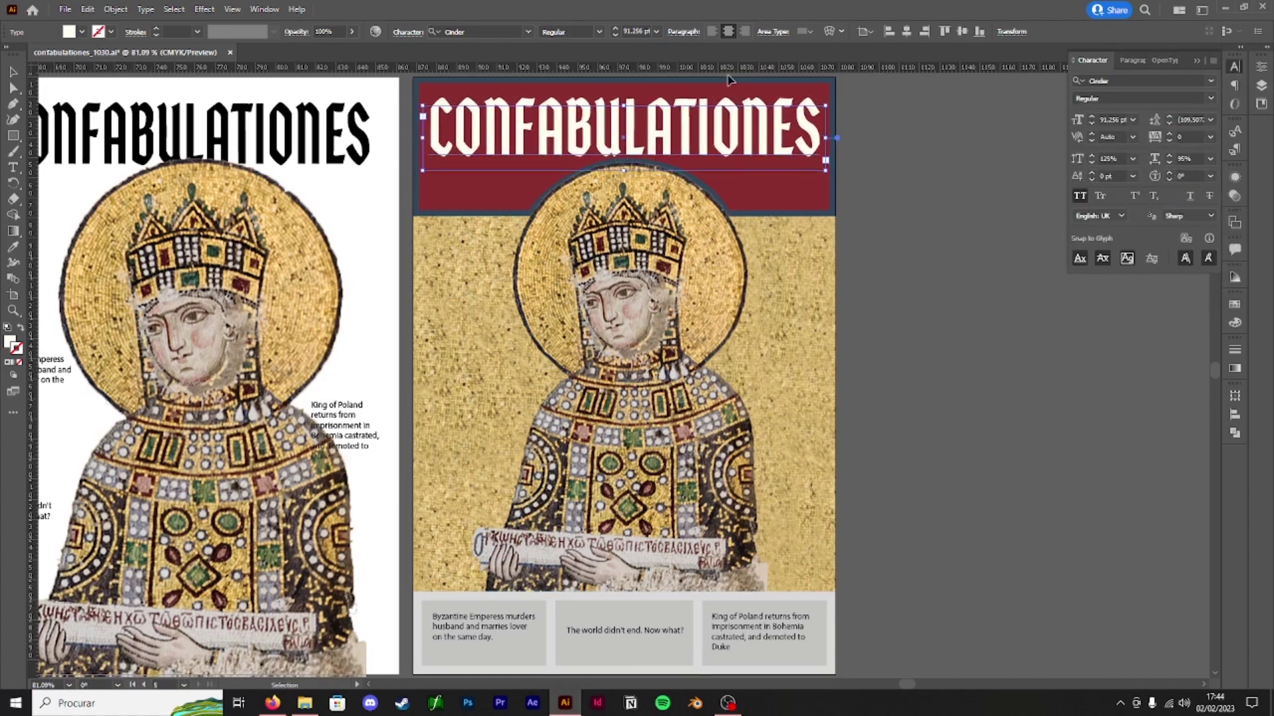
# - Remove the blue outline from the red header shape
pyautogui.click(451, 186)
pyautogui.click(110, 31)
pyautogui.click(9, 55)
# - Set the title to 91 pt with 120% vertical scale and 92% horizontal scale
pyautogui.click(733, 147)
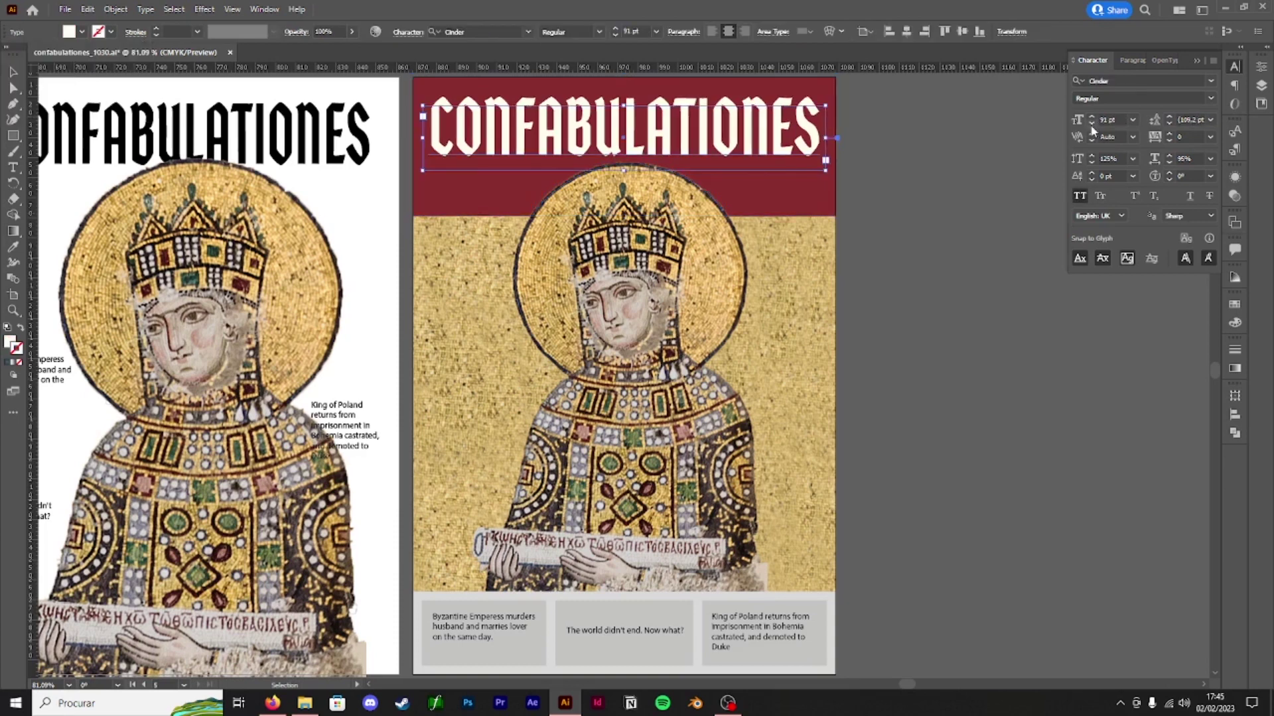
pyautogui.click(1169, 164)
pyautogui.click(1169, 163)
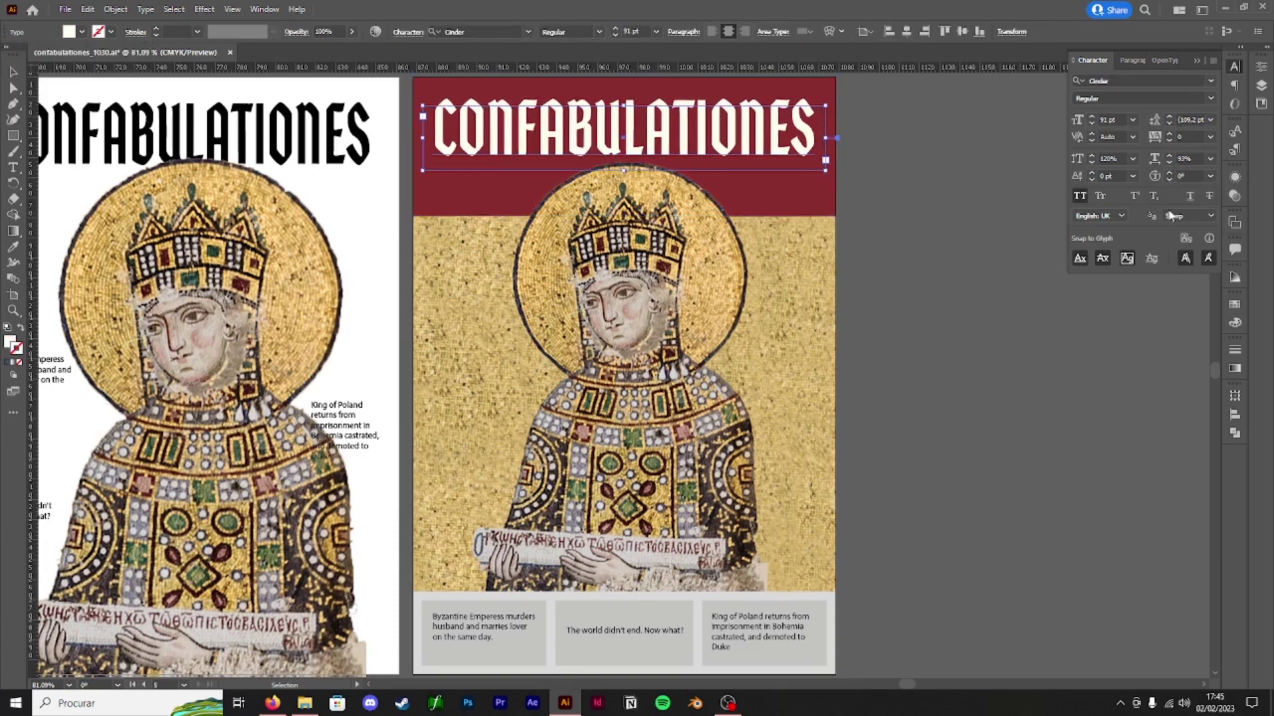
pyautogui.click(1170, 163)
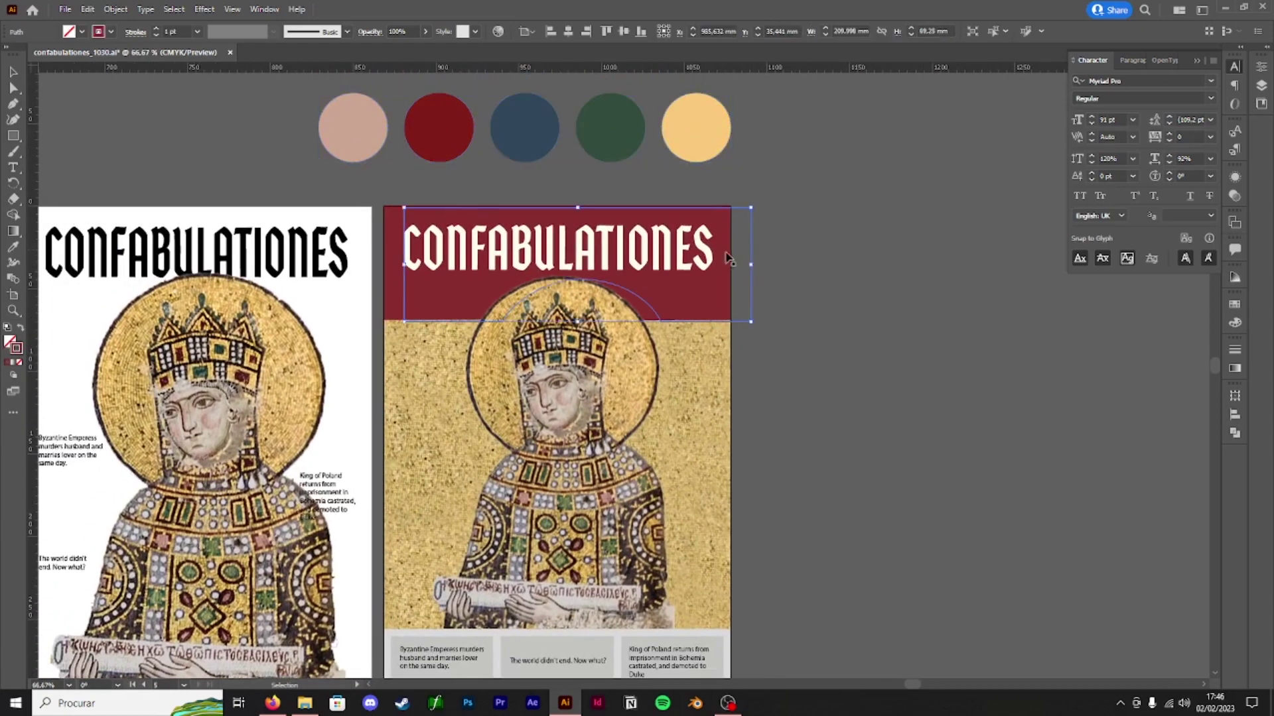
# - Color the stroke of the header outline copy with the palette's yellow and align it over the red header
pyautogui.press('i')
pyautogui.click(696, 127)
pyautogui.hotkey('ctrl', 'z')
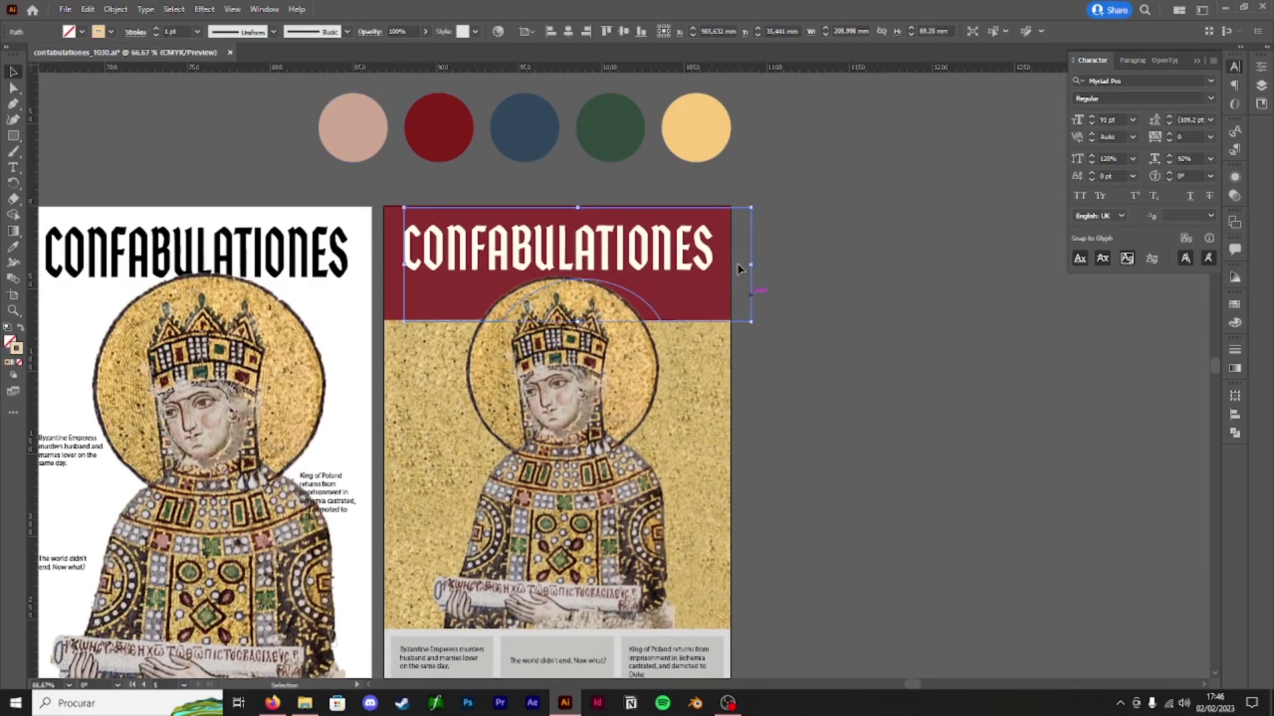
pyautogui.click(719, 293)
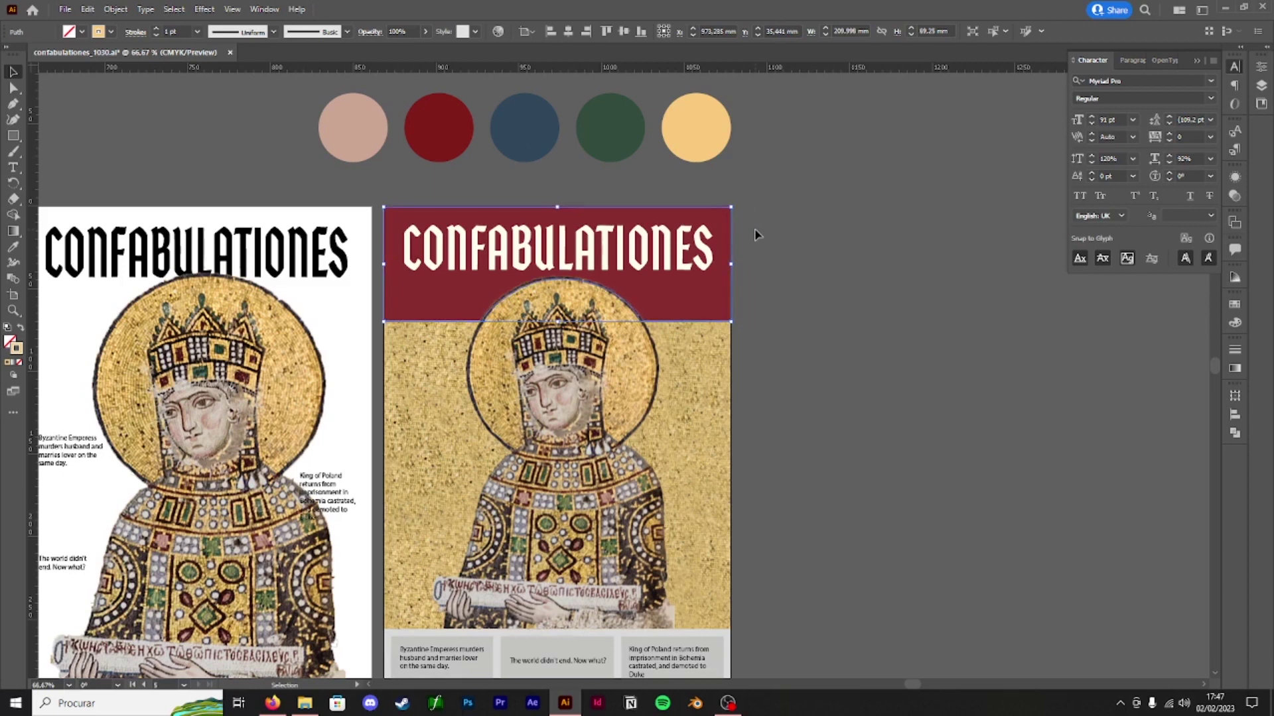
# - Shrink the yellow outline into an inset frame about 200 × 59 mm inside the red header
pyautogui.moveTo(730, 321); pyautogui.dragTo(722, 264)
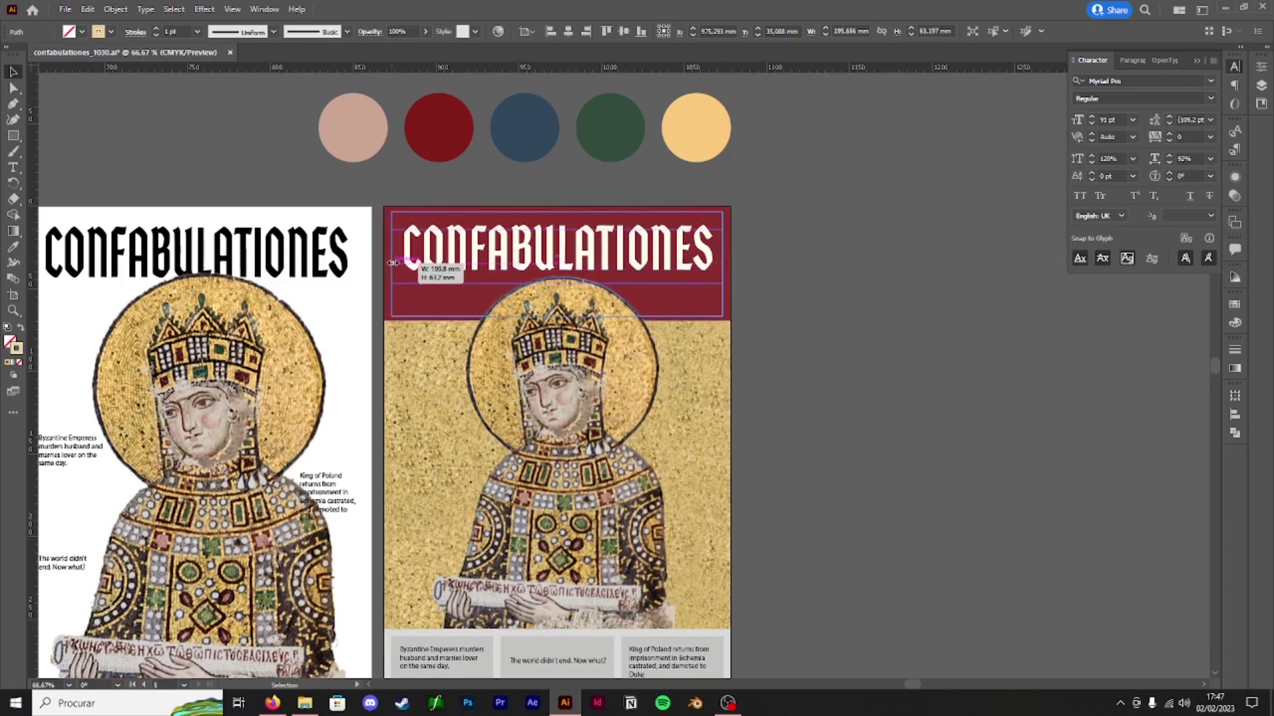
pyautogui.moveTo(392, 264); pyautogui.dragTo(391, 263)
pyautogui.moveTo(557, 316); pyautogui.dragTo(555, 307)
pyautogui.moveTo(555, 216); pyautogui.dragTo(556, 216)
pyautogui.click(817, 300)
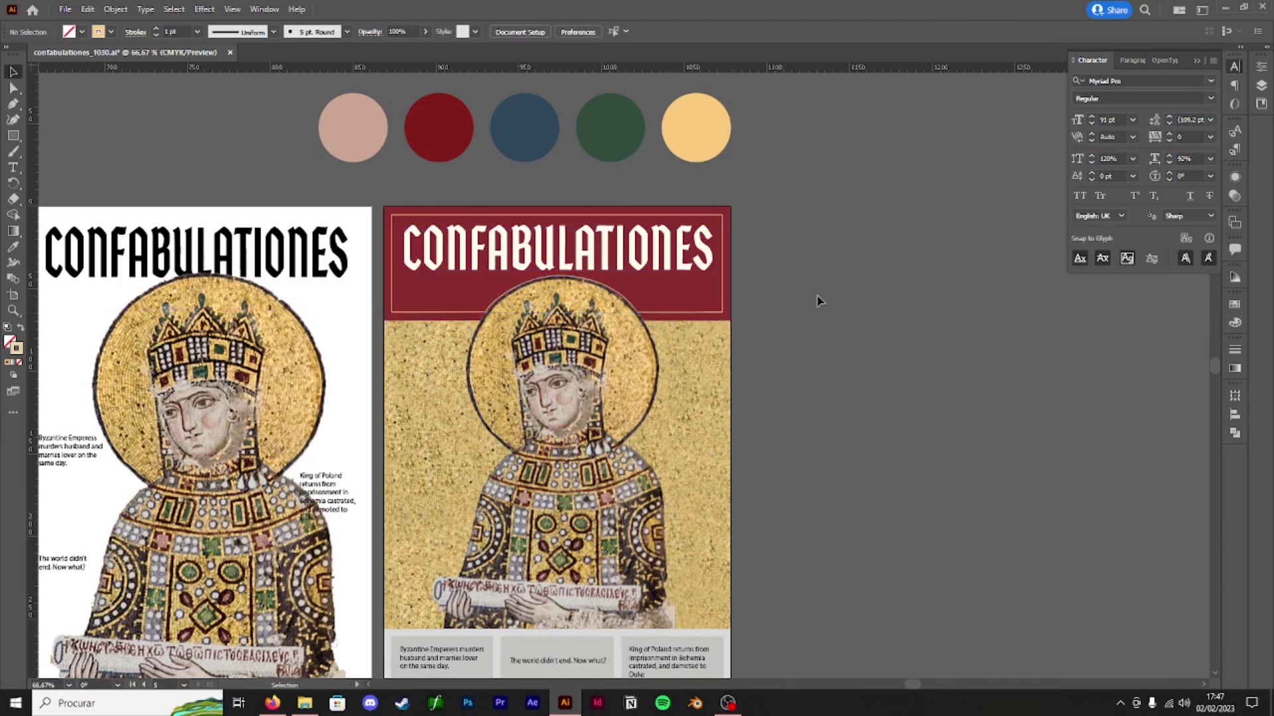
# - Raise the top of the frame's arch and bend its left side to follow the halo
pyautogui.click(501, 295)
pyautogui.click(13, 88)
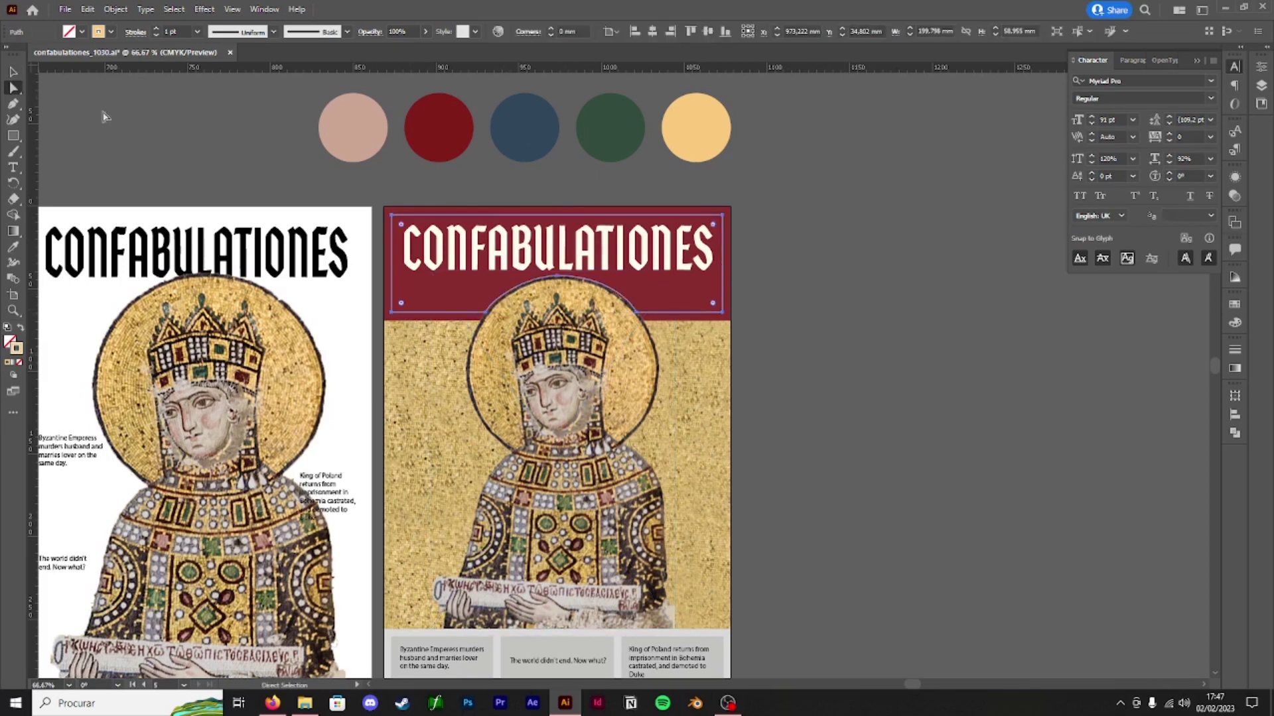
pyautogui.hotkey('ctrl', '+')
pyautogui.hotkey('ctrl', '+')
pyautogui.moveTo(607, 287); pyautogui.dragTo(464, 216)
pyautogui.click(477, 329)
pyautogui.moveTo(477, 330); pyautogui.dragTo(478, 324)
pyautogui.moveTo(319, 383); pyautogui.dragTo(334, 368)
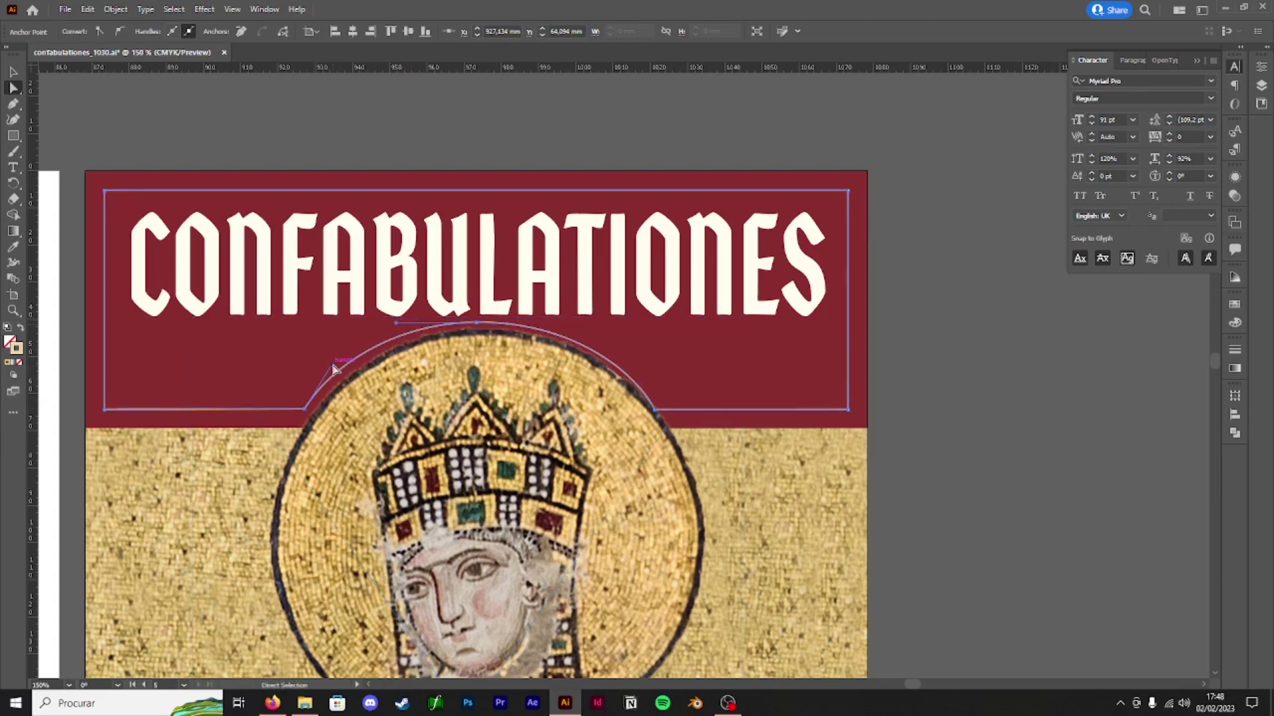
# - Move the arch's right corner outward and adjust the right and top curve handles to even out the arch
pyautogui.click(655, 411)
pyautogui.moveTo(654, 385); pyautogui.dragTo(646, 380)
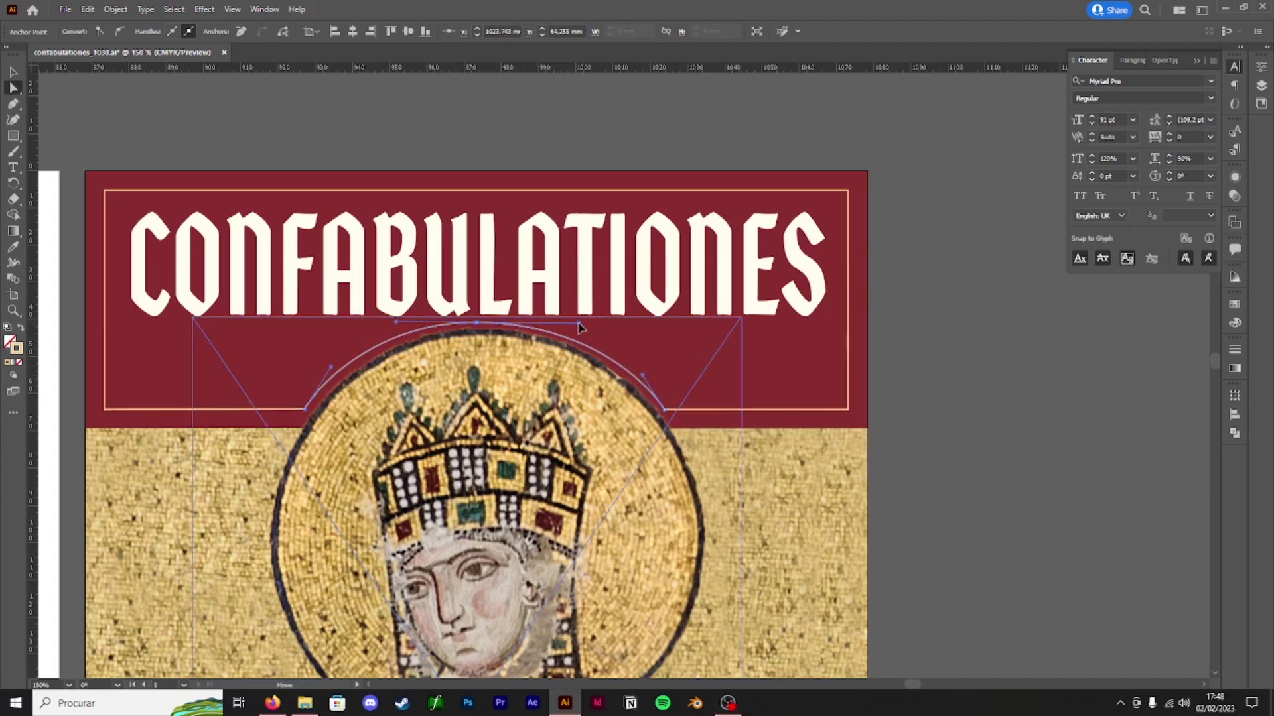
pyautogui.moveTo(579, 323); pyautogui.dragTo(587, 323)
pyautogui.moveTo(477, 322); pyautogui.dragTo(480, 323)
pyautogui.moveTo(401, 323); pyautogui.dragTo(389, 323)
pyautogui.moveTo(664, 410); pyautogui.dragTo(726, 418)
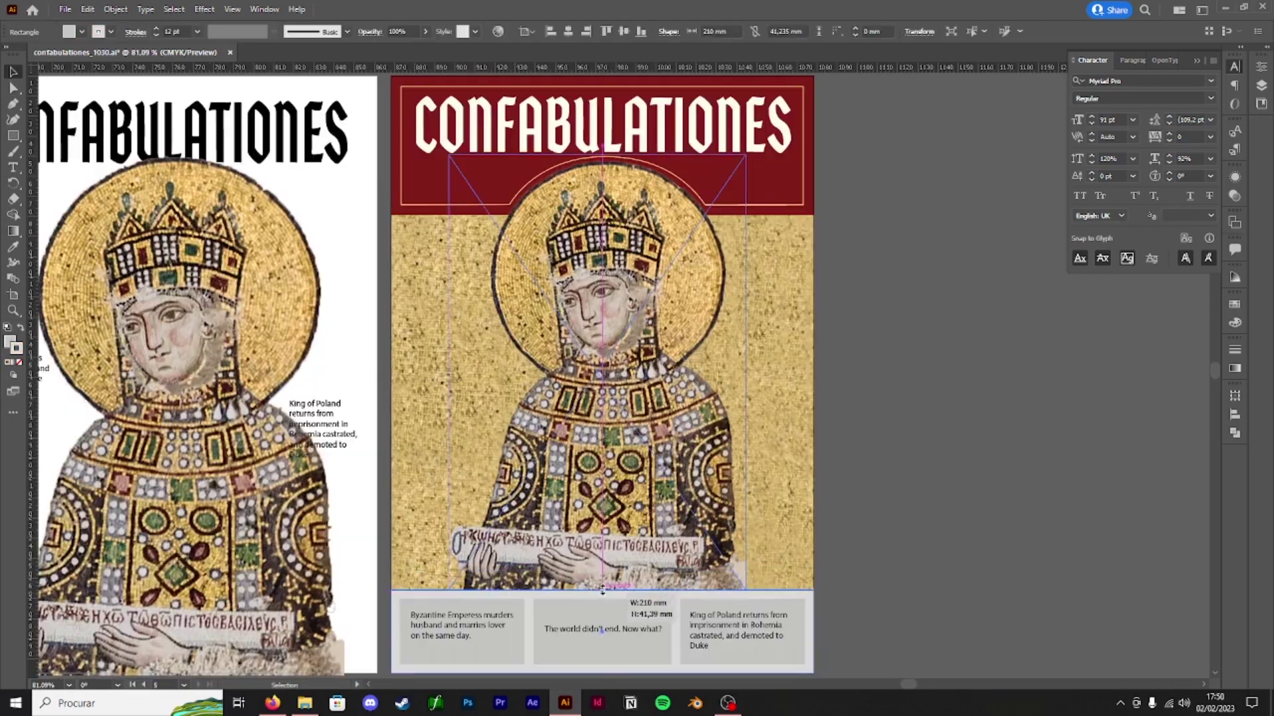
# - Extend the grey caption band upward to about 62 mm tall and scale the empress image down to stand on its upper edge
pyautogui.moveTo(602, 597); pyautogui.dragTo(602, 555)
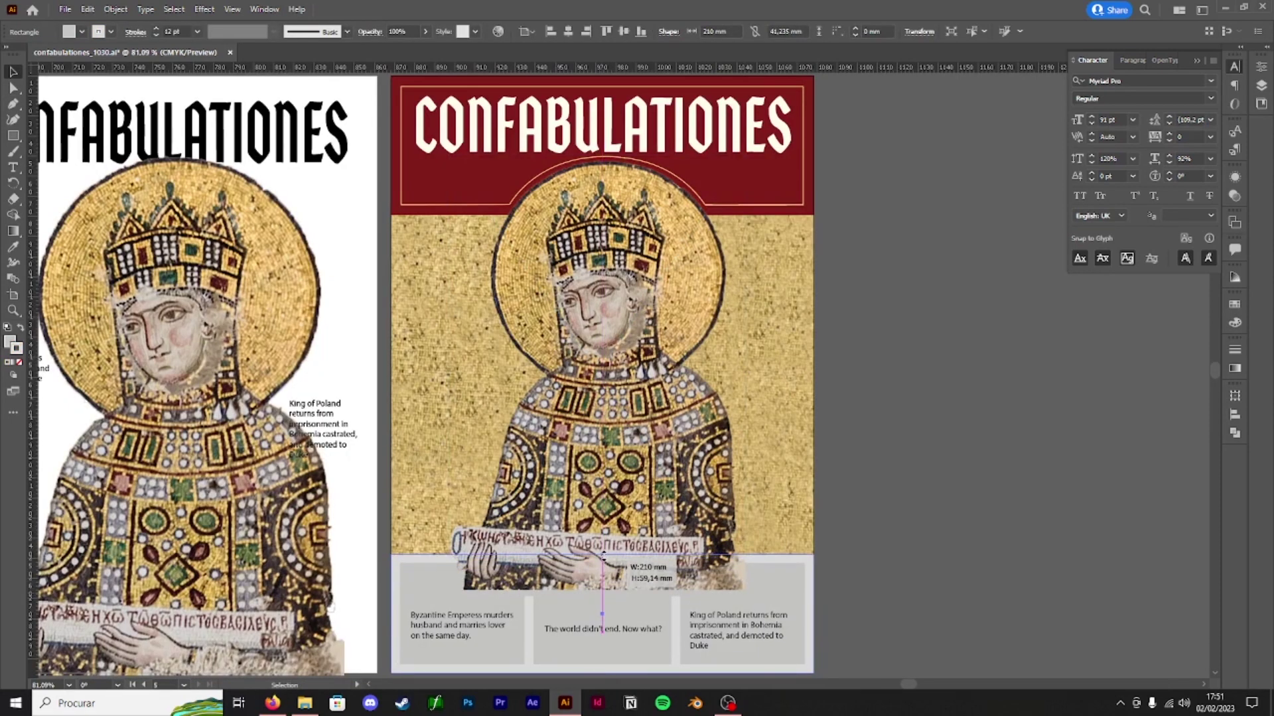
pyautogui.click(718, 583)
pyautogui.moveTo(745, 589); pyautogui.dragTo(721, 553)
pyautogui.click(666, 31)
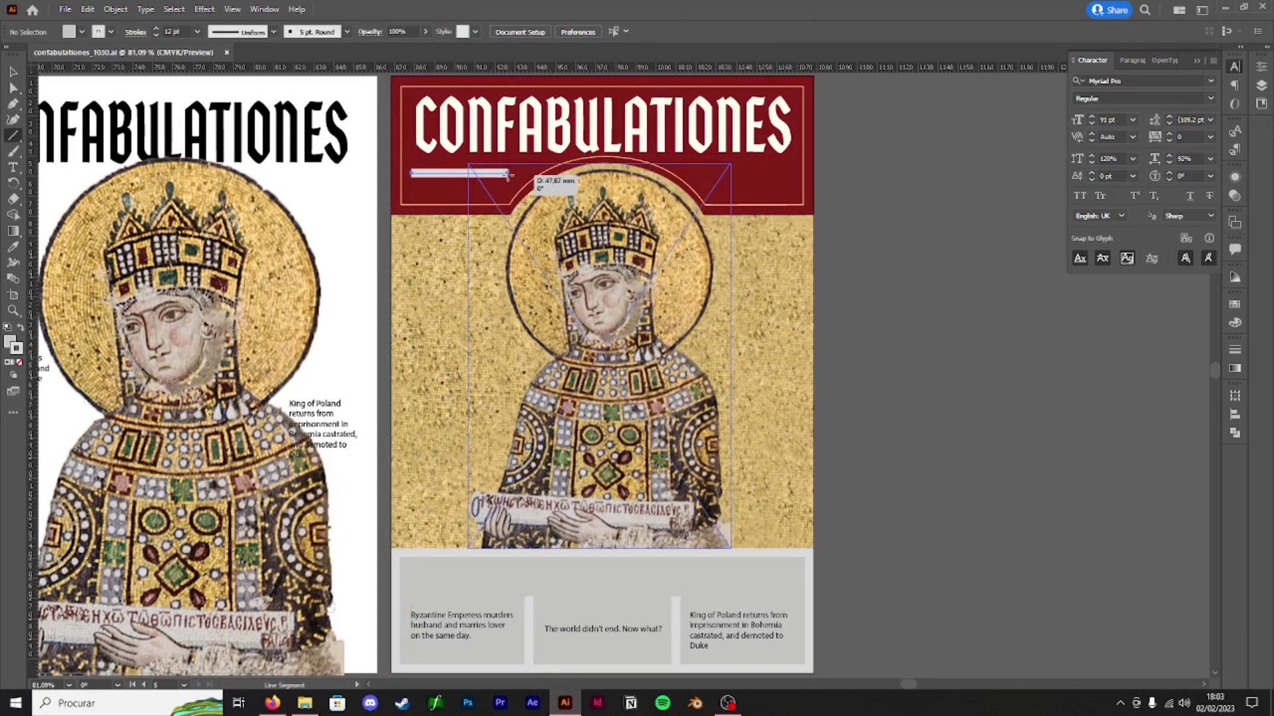
# - Give the short horizontal line under the title the yellow frame's stroke and copy it level to the right side of the halo
pyautogui.click(551, 164)
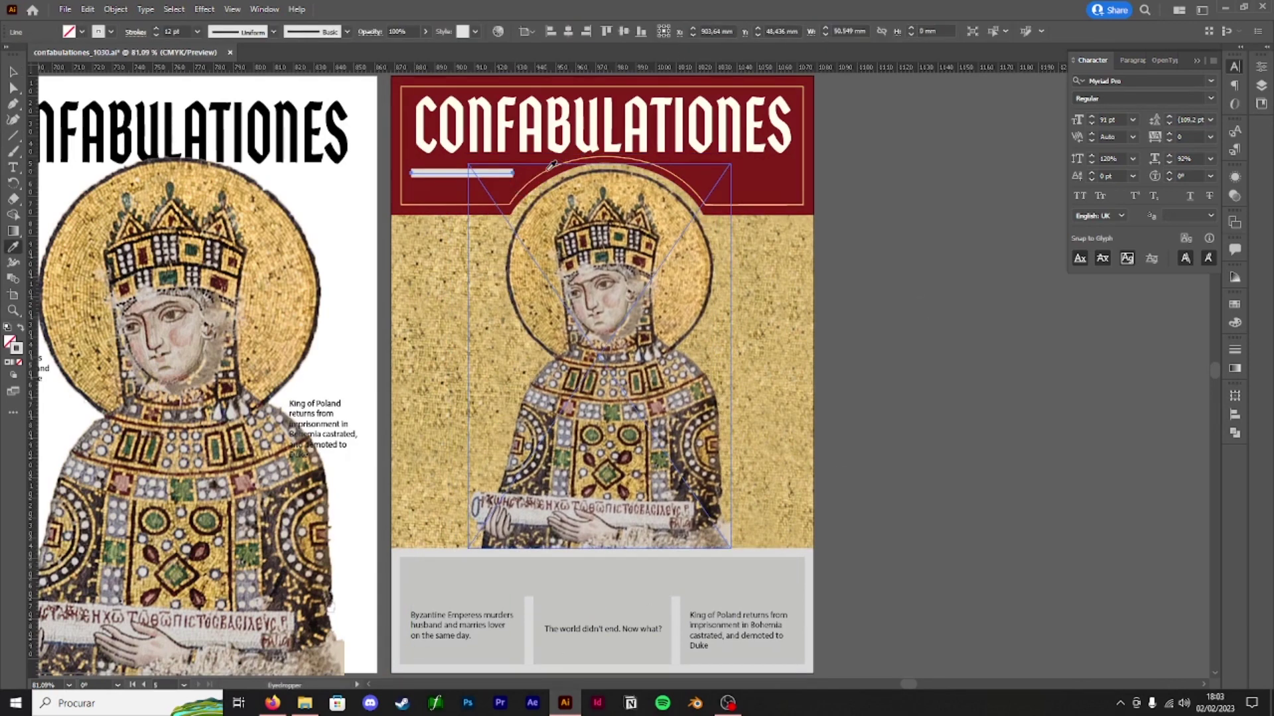
pyautogui.press('v')
pyautogui.moveTo(494, 174); pyautogui.dragTo(561, 184)
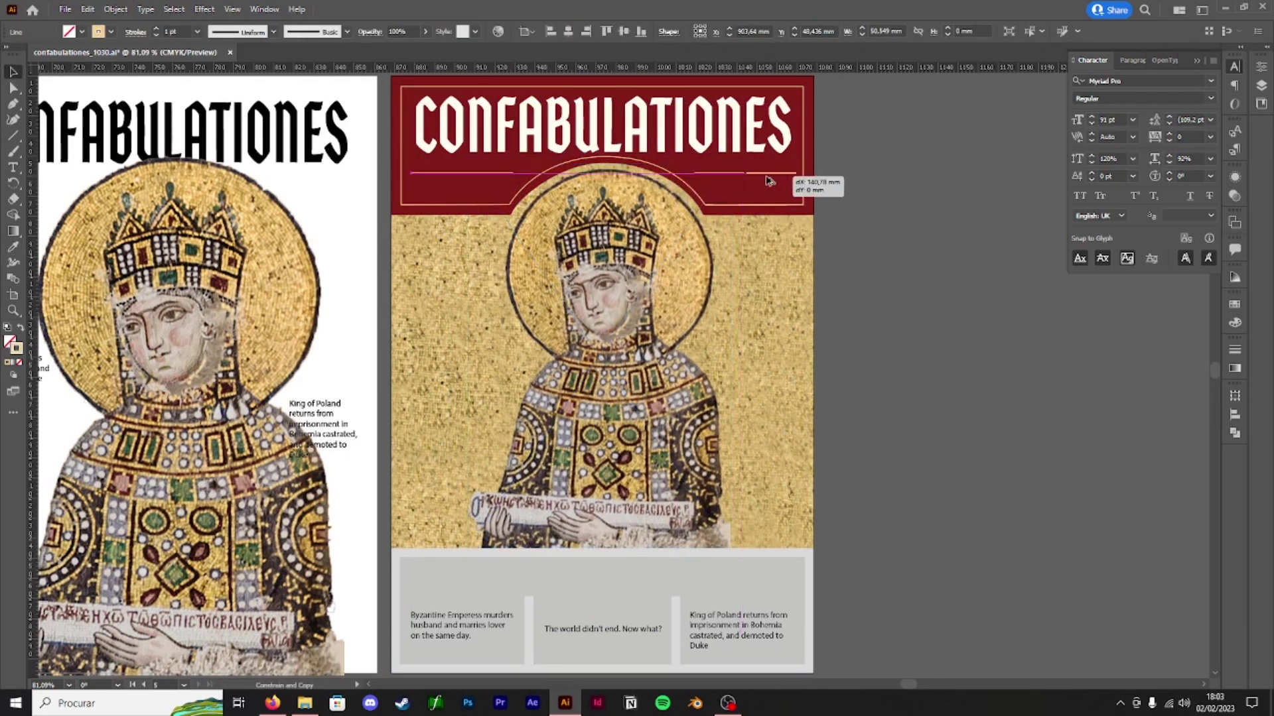
pyautogui.moveTo(766, 180); pyautogui.dragTo(762, 180)
pyautogui.click(886, 224)
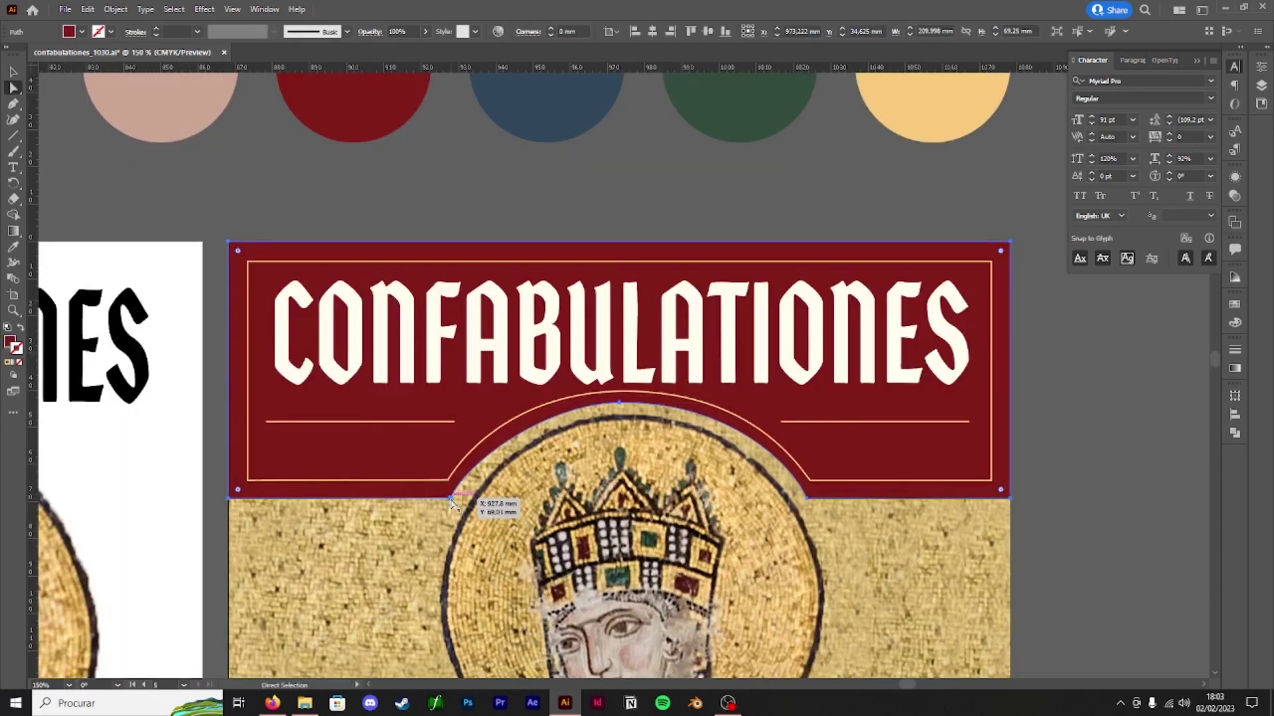
# - Lower and narrow the arches of the red header and the yellow frame to fit the smaller halo
pyautogui.click(450, 499)
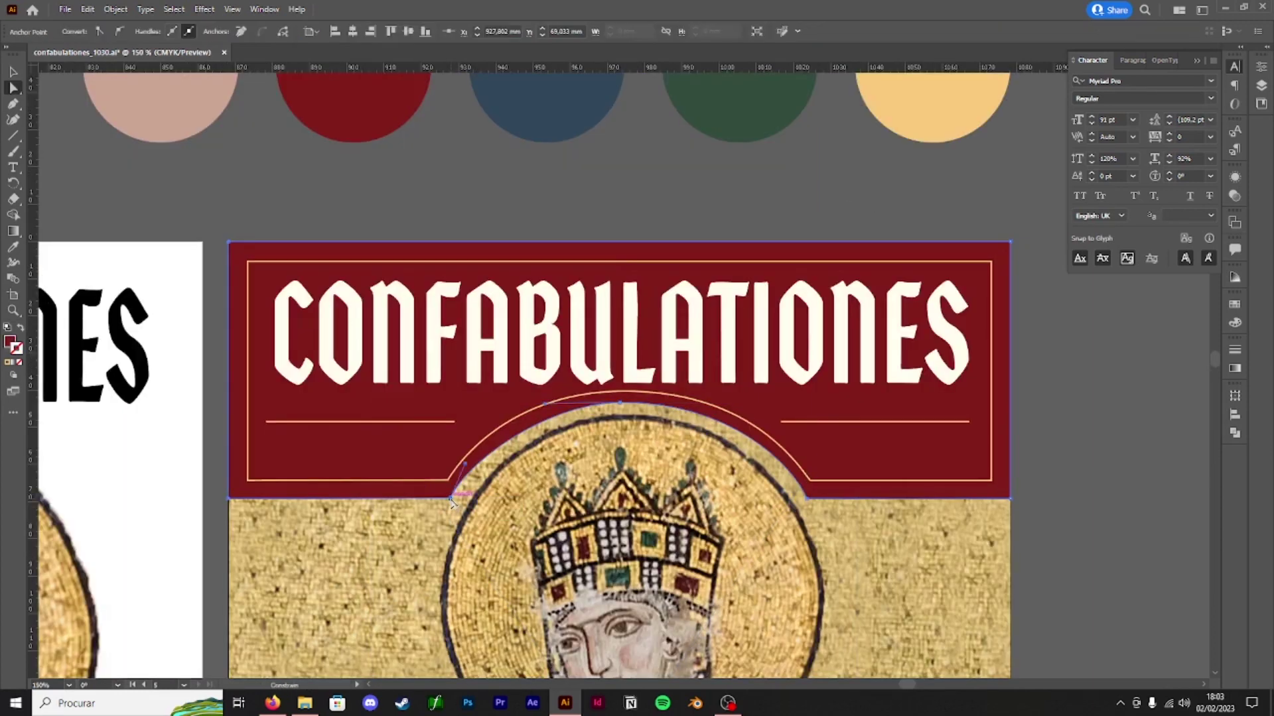
pyautogui.moveTo(450, 502); pyautogui.dragTo(473, 500)
pyautogui.moveTo(620, 403); pyautogui.dragTo(621, 418)
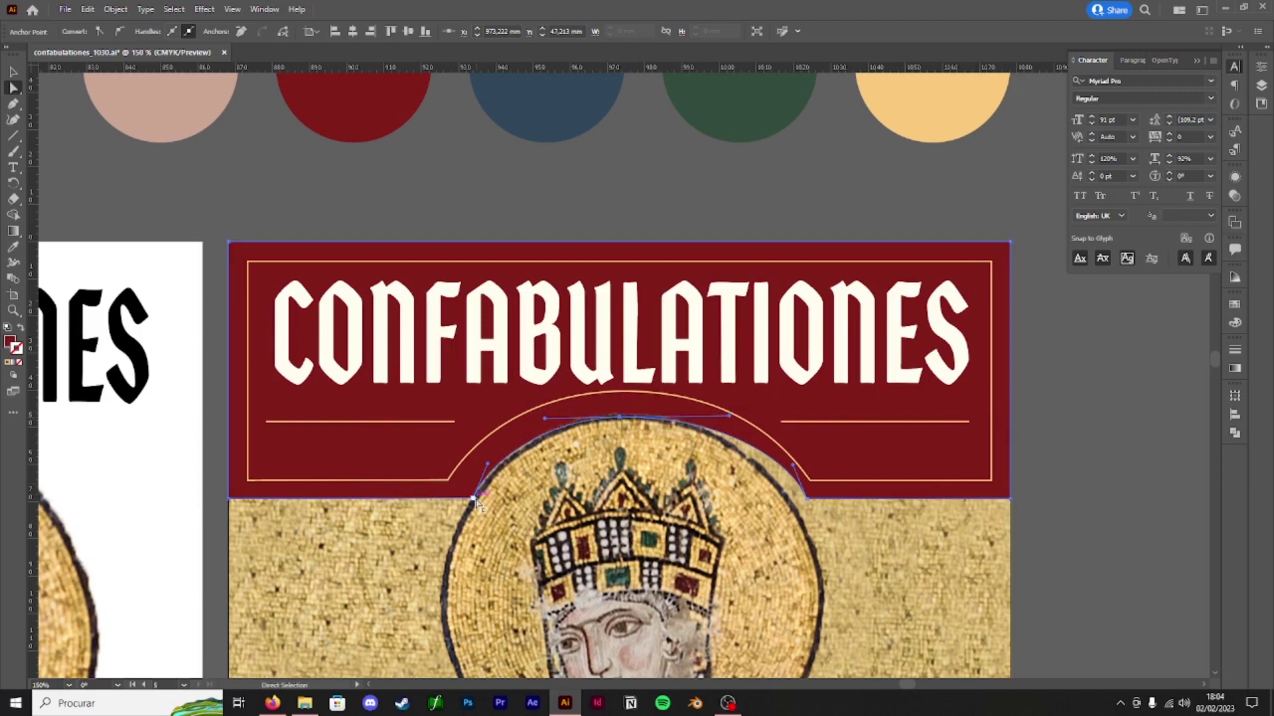
pyautogui.moveTo(806, 498); pyautogui.dragTo(786, 501)
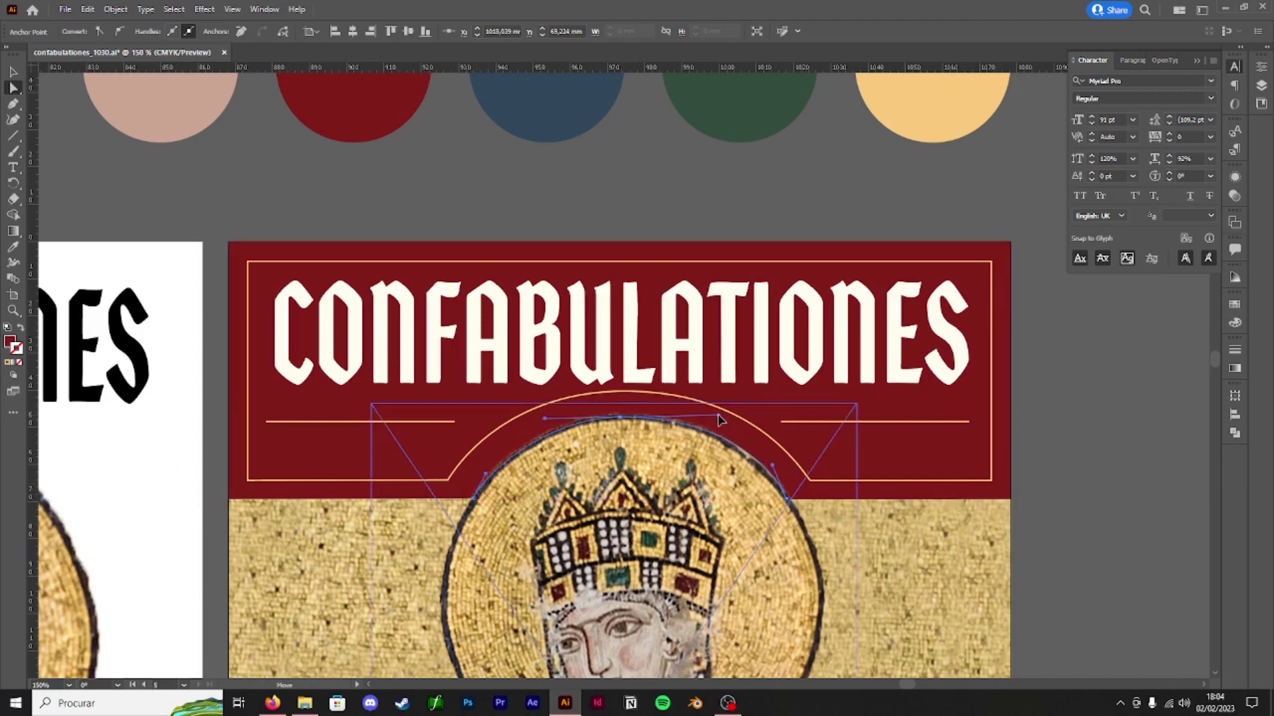
pyautogui.moveTo(623, 392); pyautogui.dragTo(624, 405)
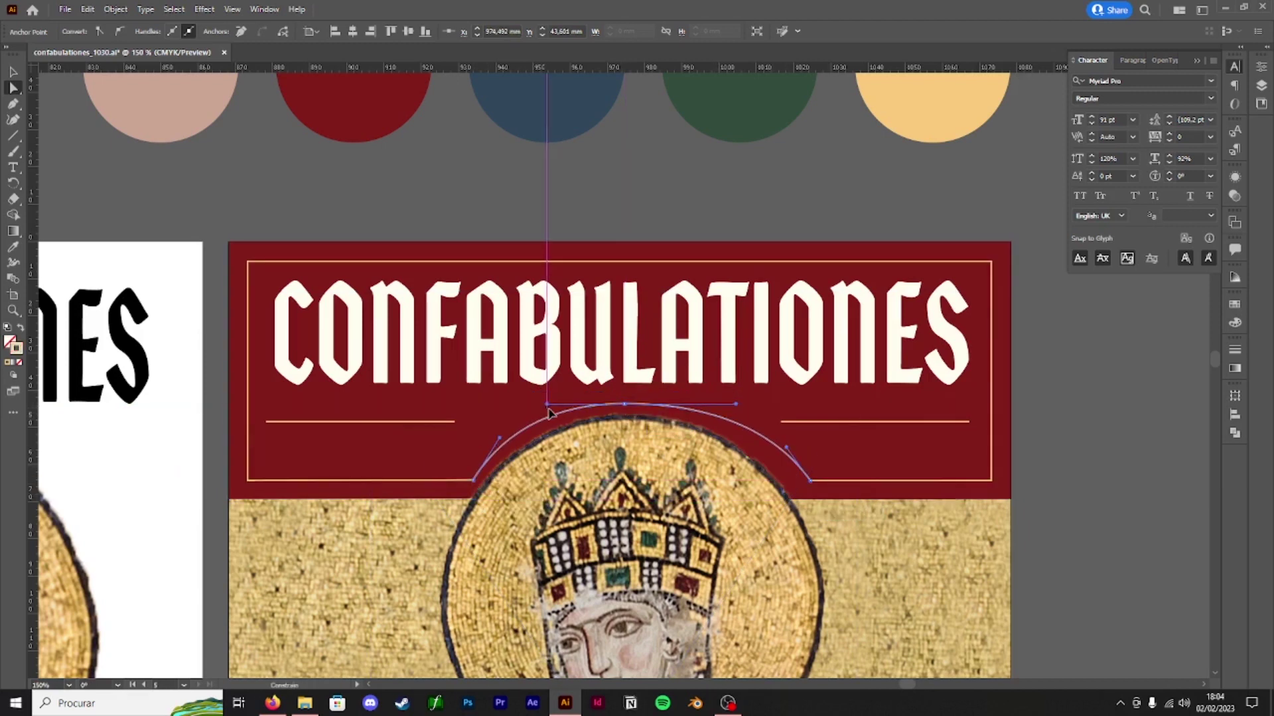
pyautogui.moveTo(810, 480); pyautogui.dragTo(805, 485)
# - Lengthen the left line under the title to about 59 mm and replace the right line with a level copy of it
pyautogui.click(506, 383)
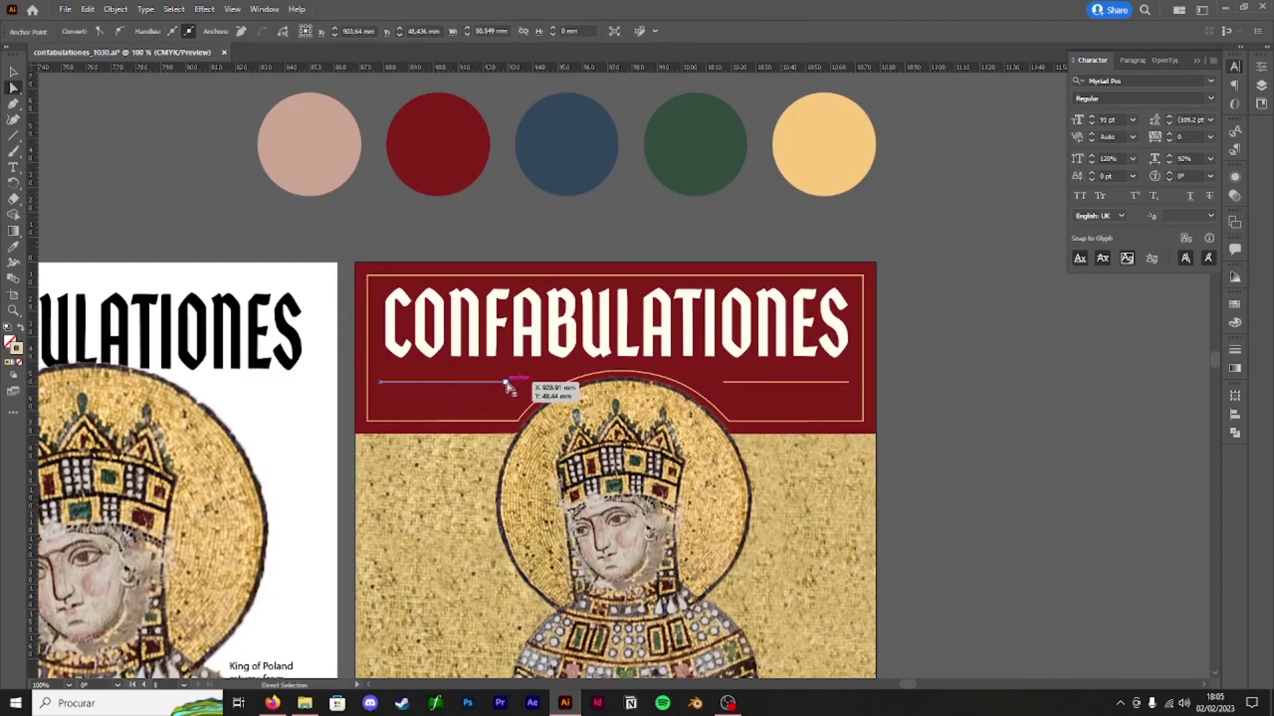
pyautogui.moveTo(528, 384); pyautogui.dragTo(528, 385)
pyautogui.click(817, 385)
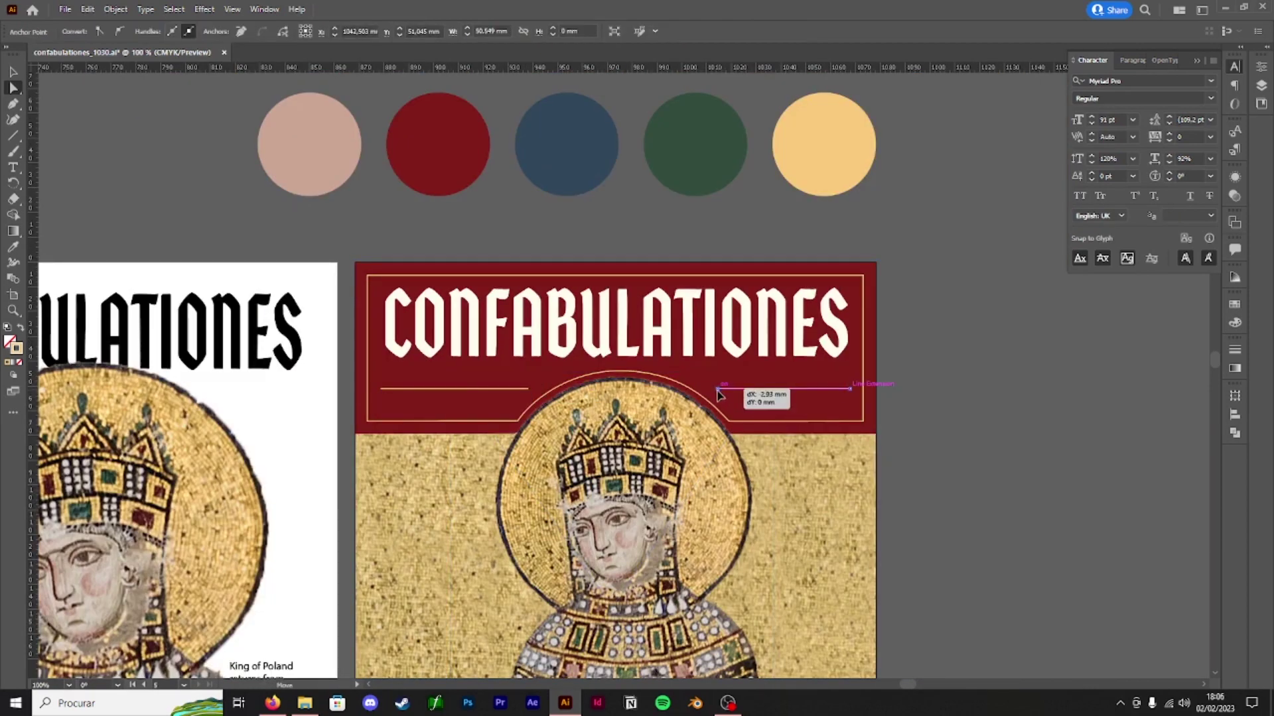
pyautogui.moveTo(717, 394); pyautogui.dragTo(717, 395)
pyautogui.press('Delete')
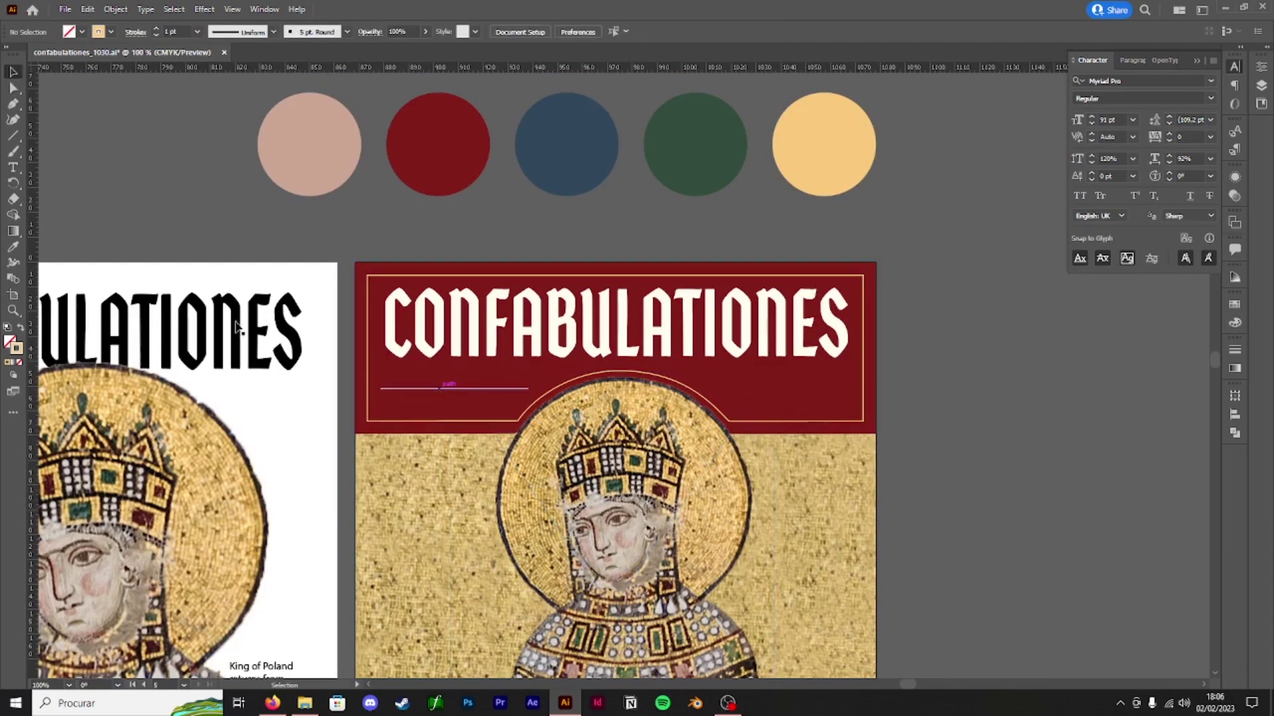
pyautogui.click(487, 388)
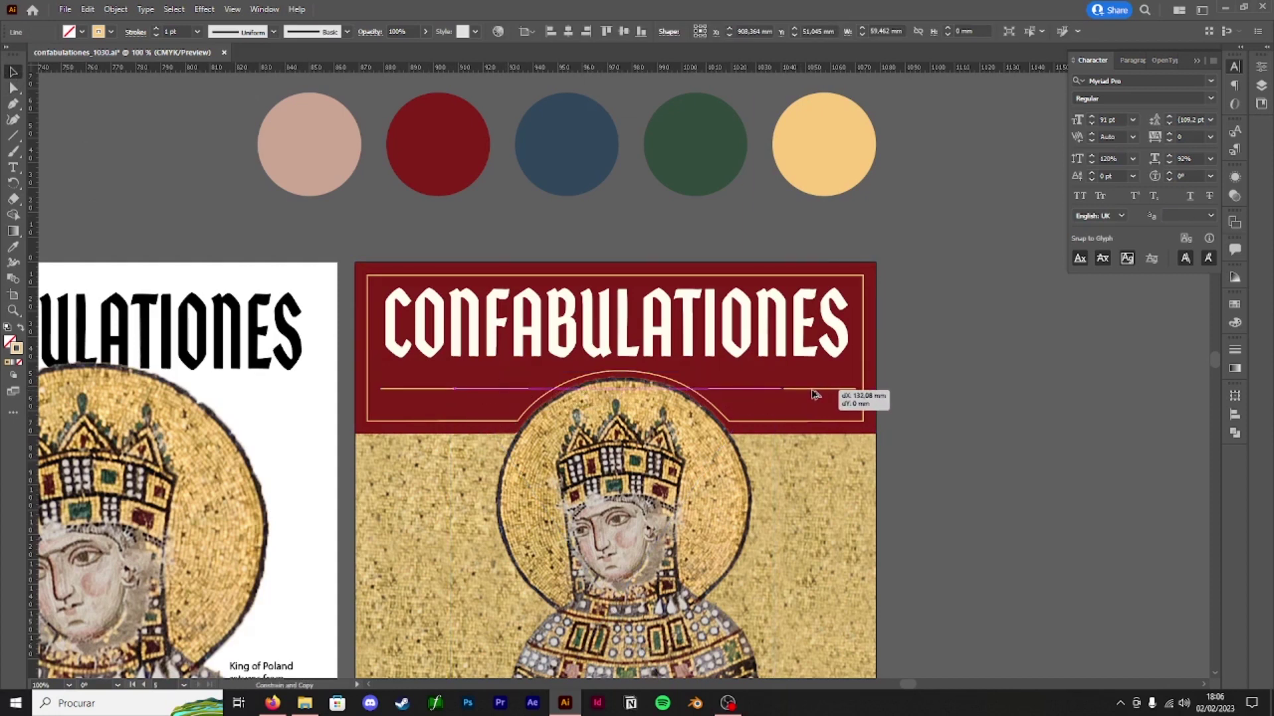
pyautogui.moveTo(812, 394); pyautogui.dragTo(812, 394)
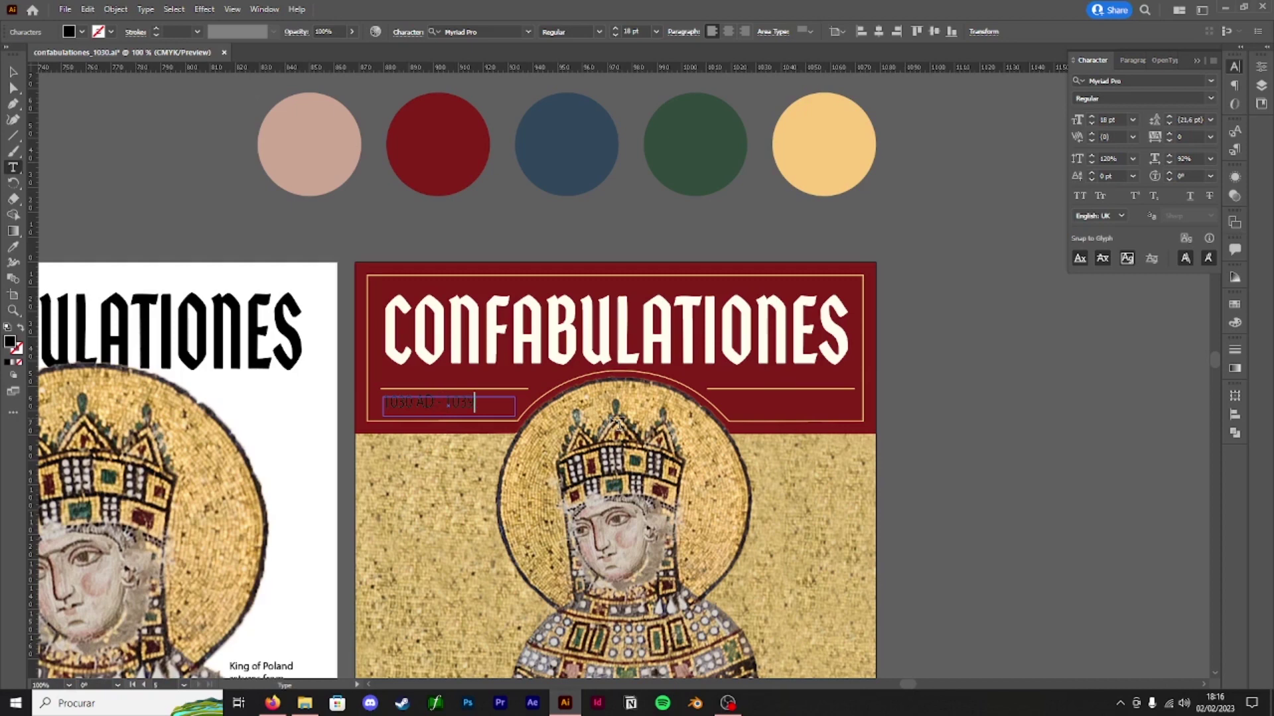
# - Browse the font list to preview typefaces on the "1030 AD - 1039 AD" text in the header
pyautogui.click(1128, 80)
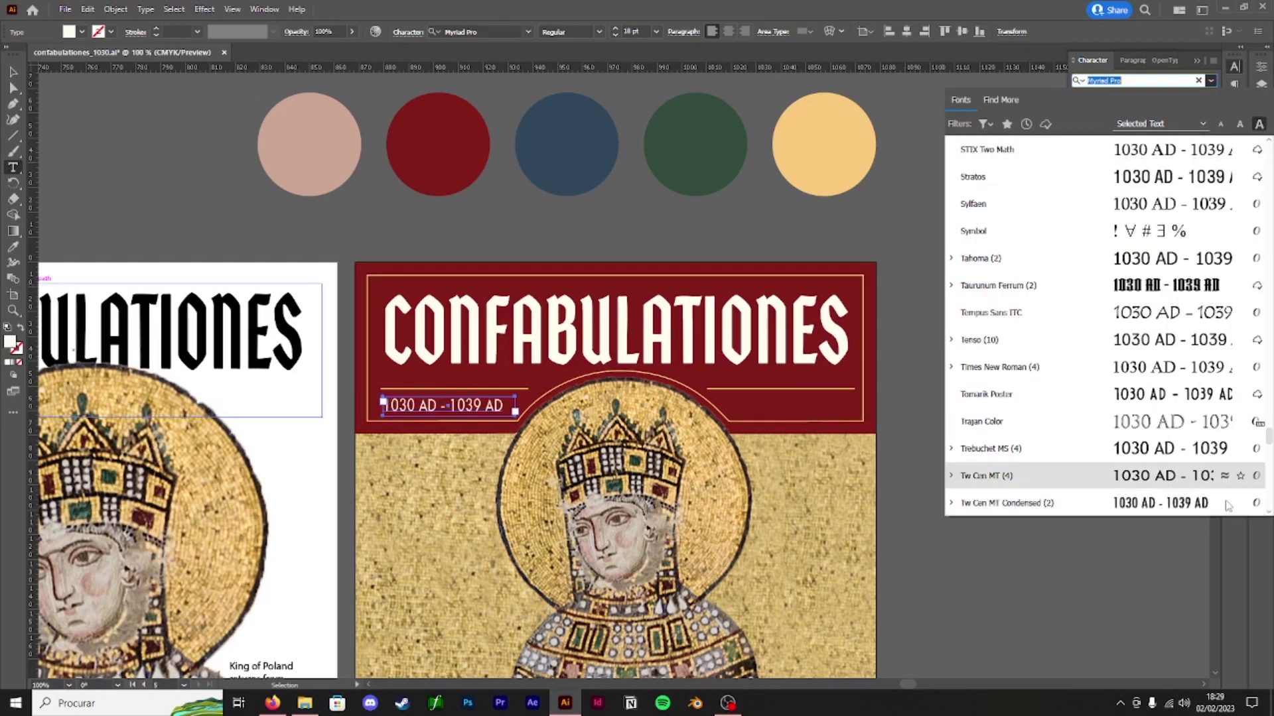
pyautogui.press('Down')
pyautogui.press('Down')
pyautogui.press('Down')
pyautogui.press('Down')
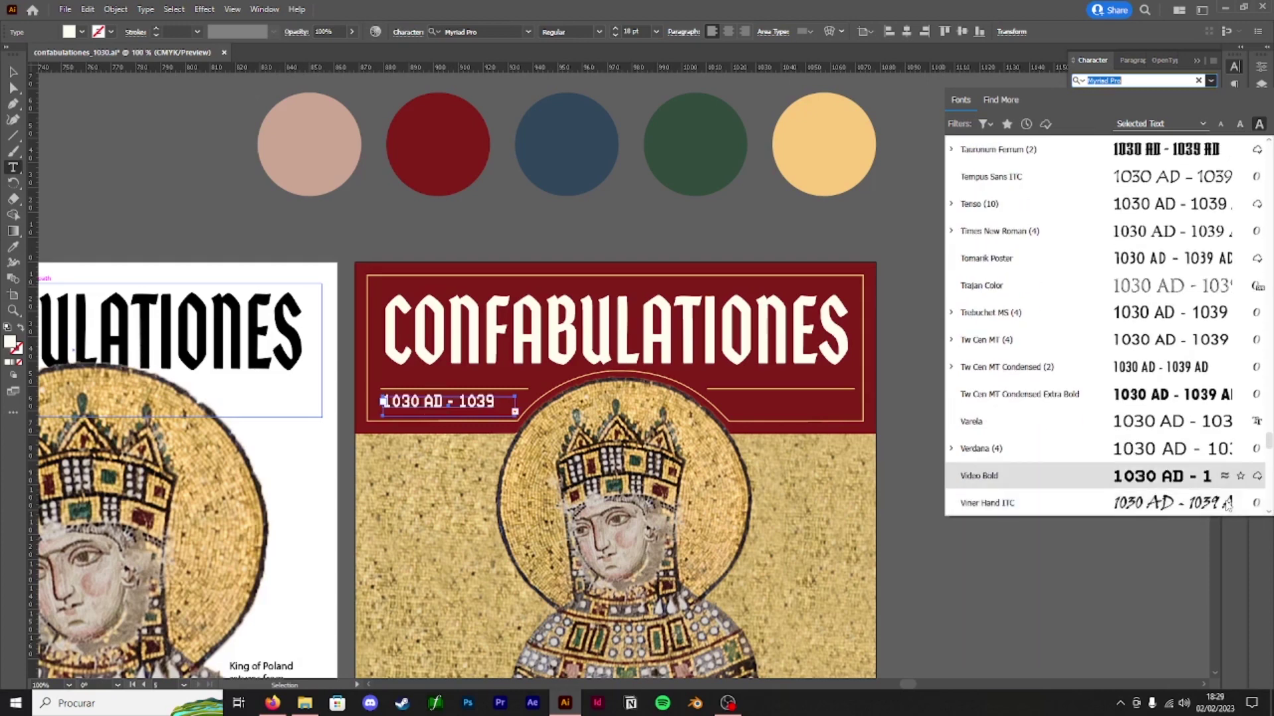
pyautogui.press('Down')
pyautogui.press('Down')
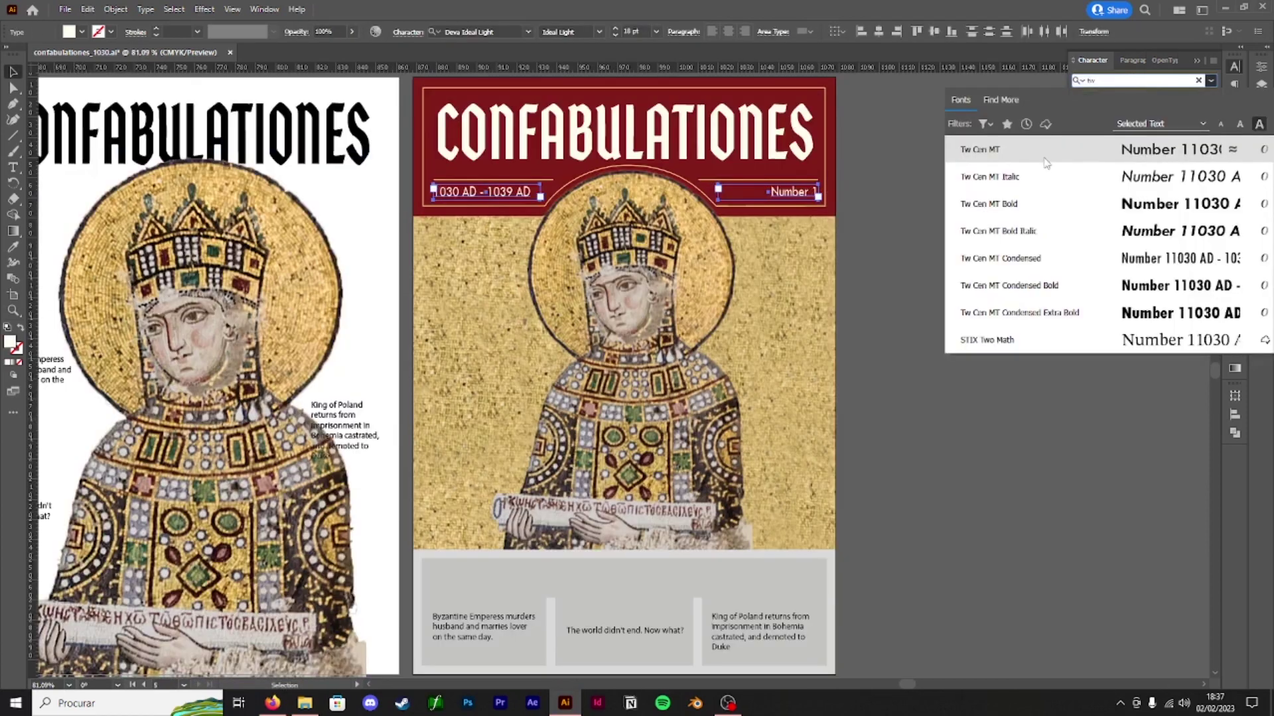
# - Set the header's date text in Tw Cen MT with 100% horizontal scale and 0 tracking
pyautogui.click(1211, 159)
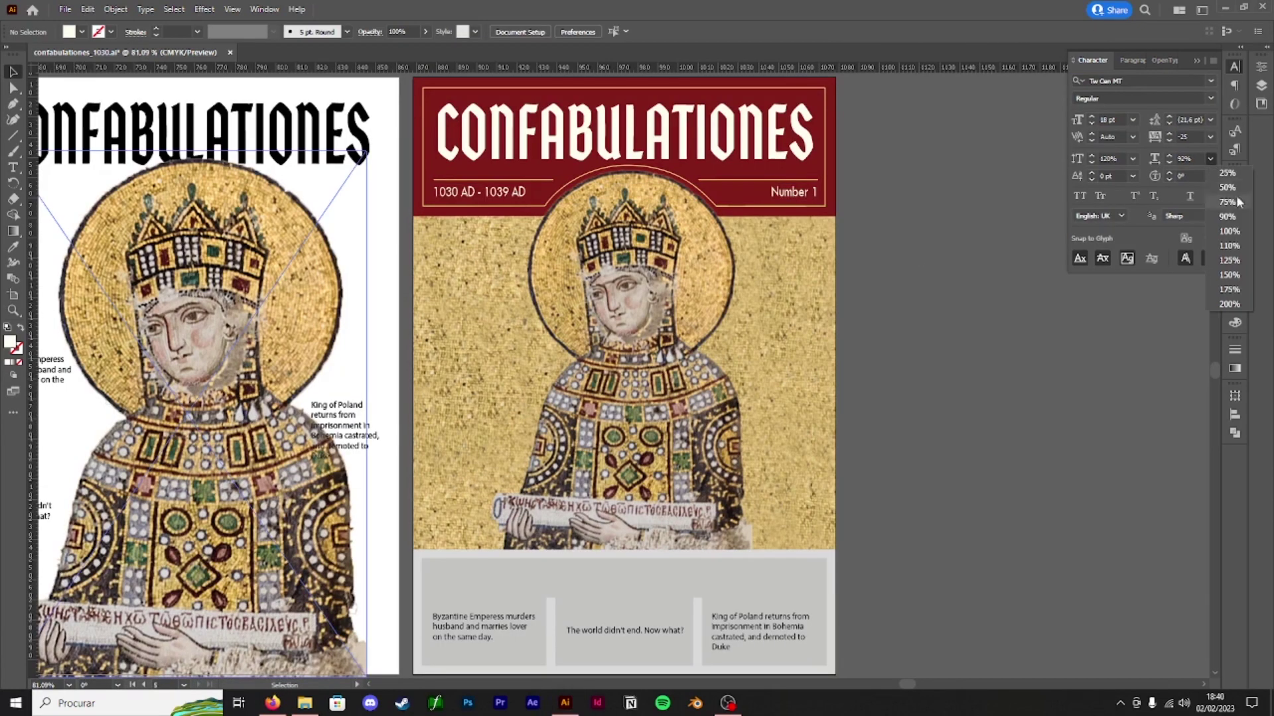
pyautogui.click(490, 195)
pyautogui.click(1211, 159)
pyautogui.click(1210, 138)
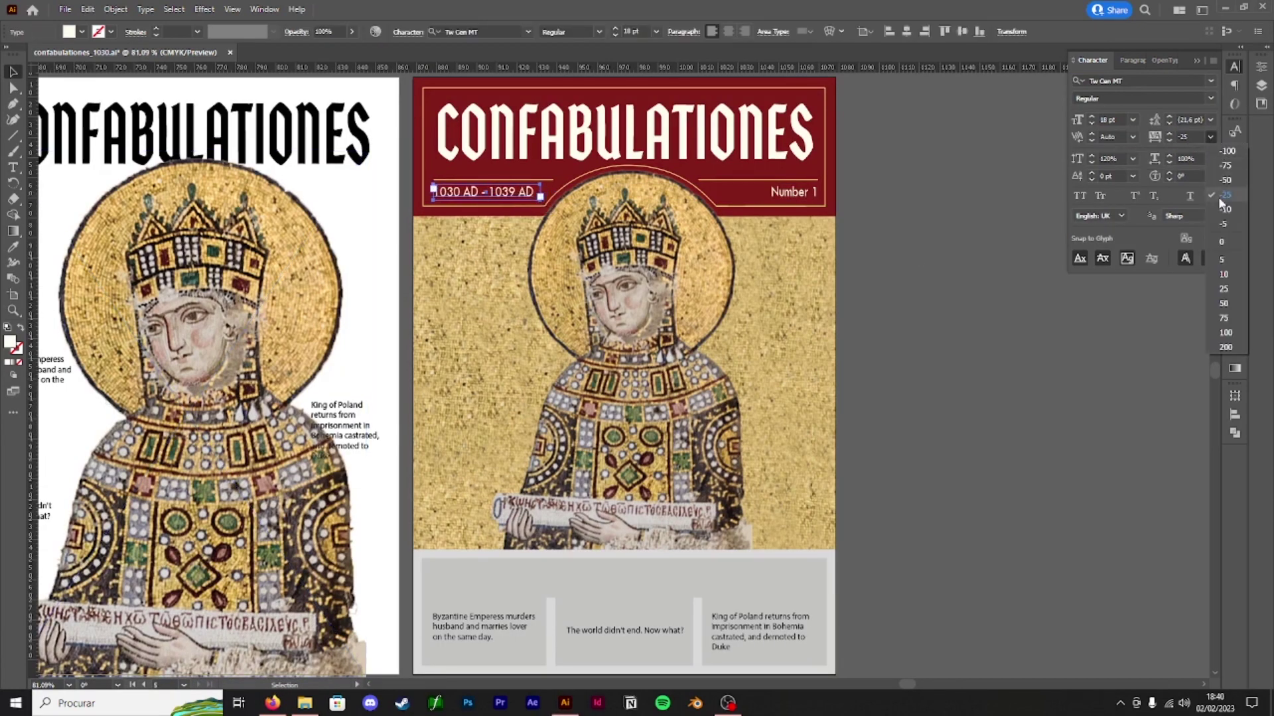
pyautogui.click(1222, 241)
pyautogui.click(1227, 216)
pyautogui.click(521, 176)
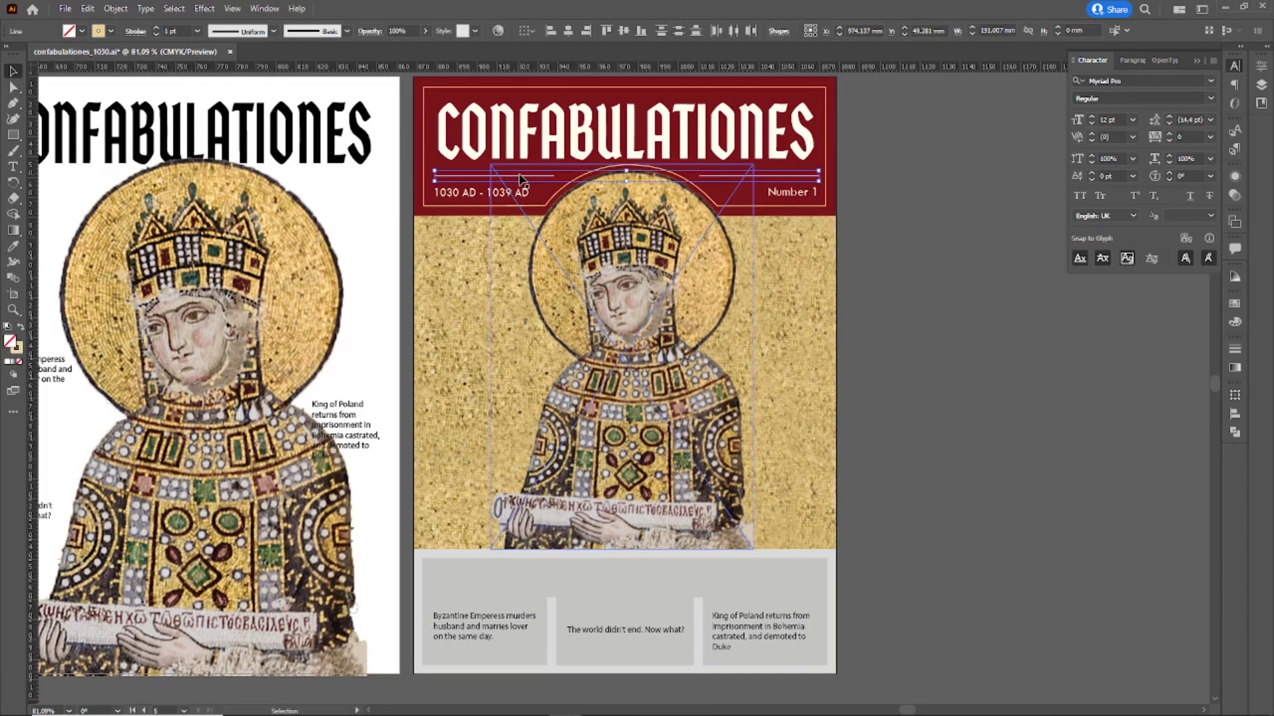
pyautogui.click(926, 185)
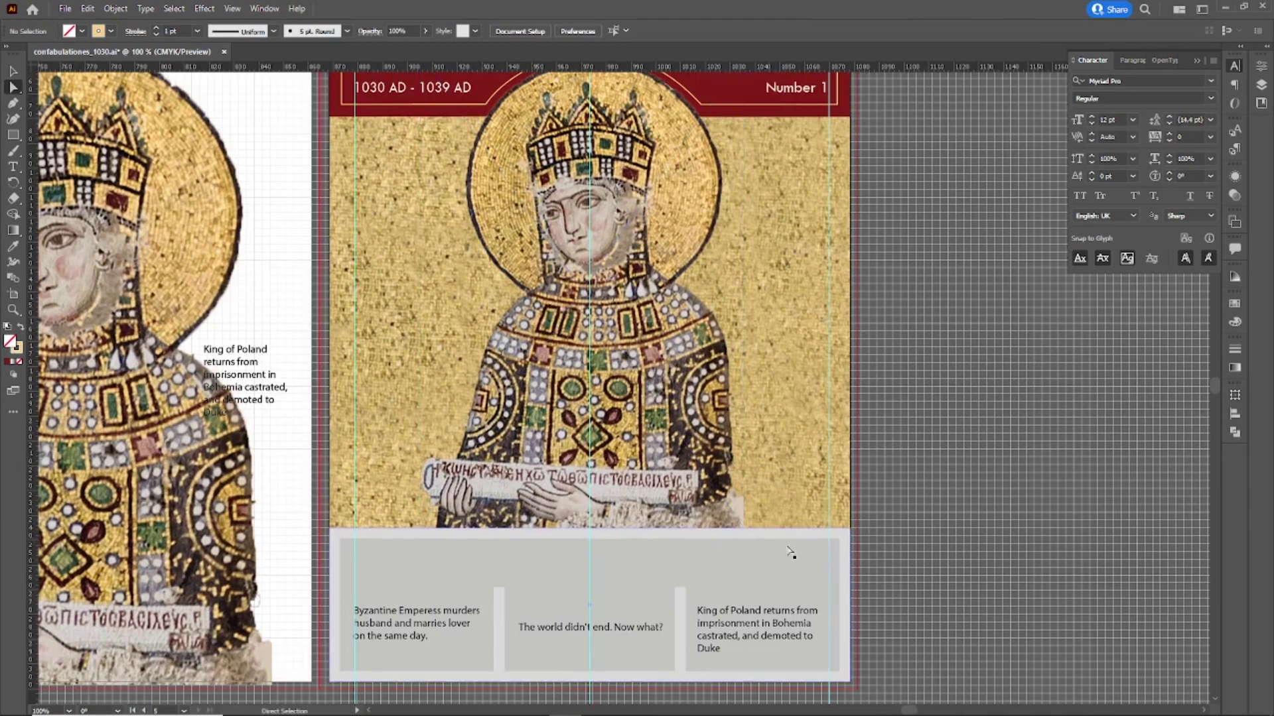
# - Fill the grey caption band with the palette's yellow, replacing its grey fill and stroke
pyautogui.click(791, 553)
pyautogui.doubleClick(11, 342)
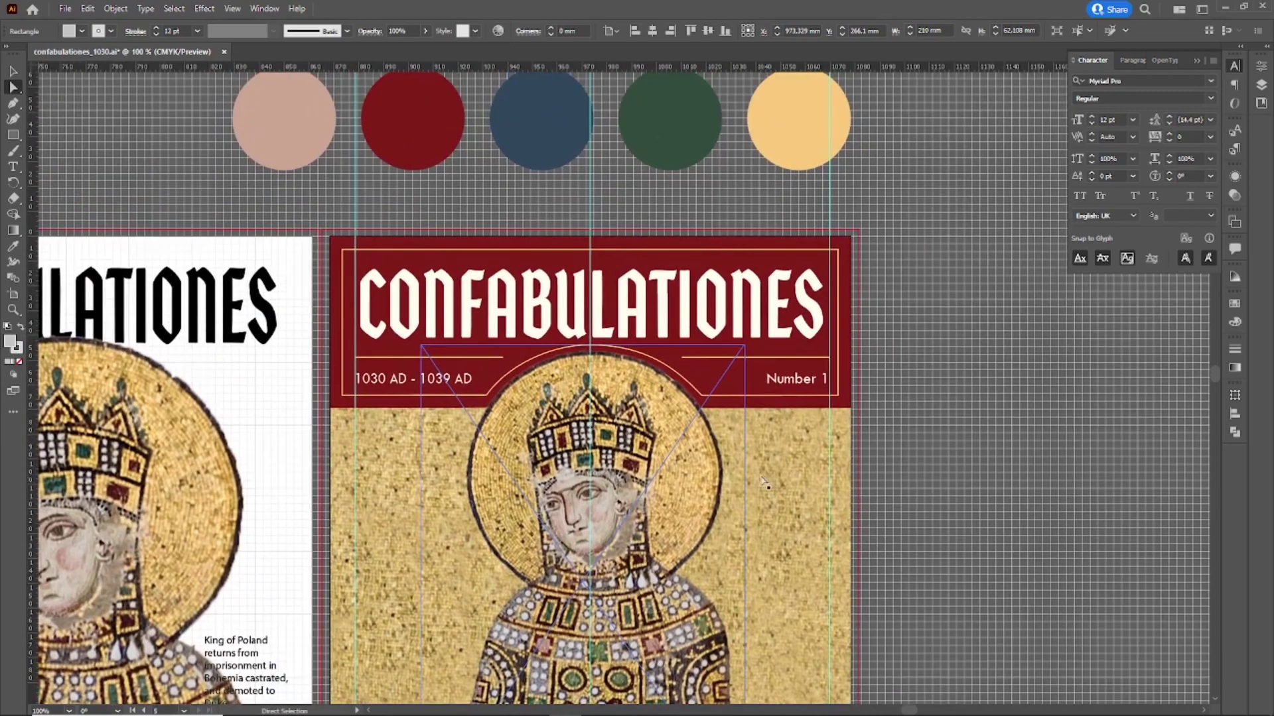
pyautogui.doubleClick(12, 342)
pyautogui.press('Escape')
pyautogui.press('i')
pyautogui.click(810, 141)
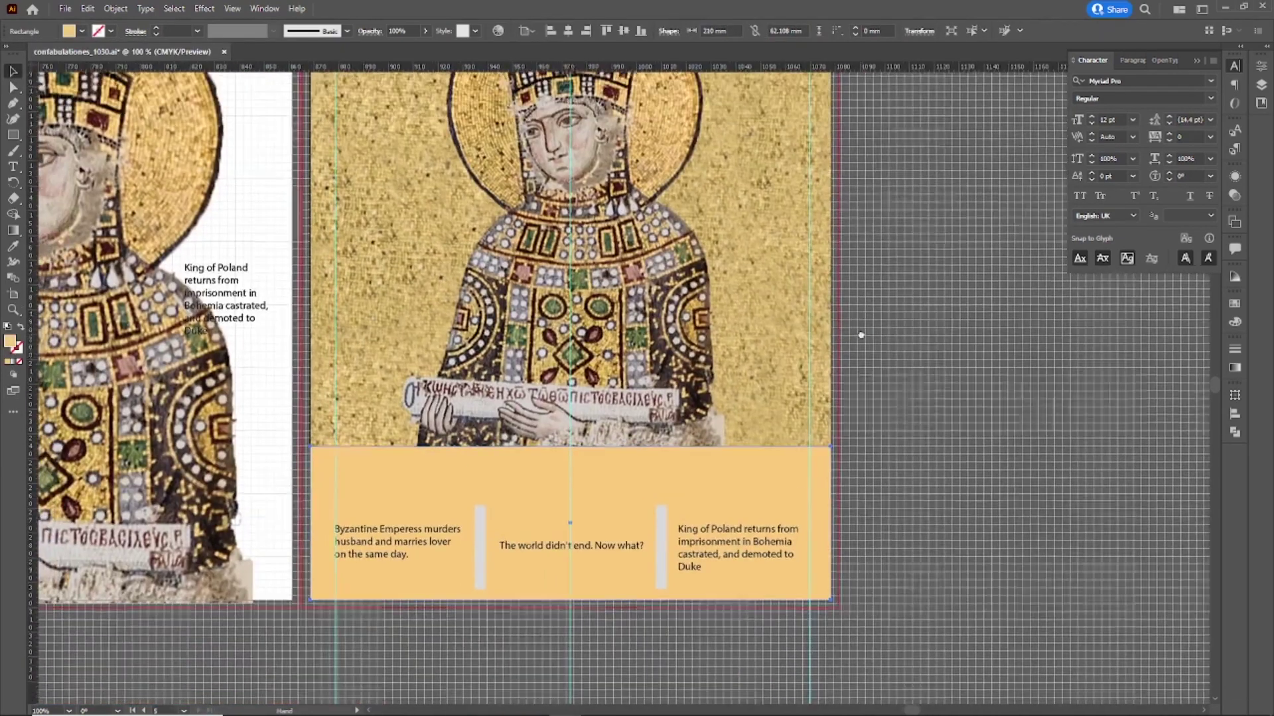
# - Try several palette swatches on the 64% opaque caption band, finishing with the pink fill
pyautogui.hotkey('ctrl', '0')
pyautogui.click(81, 30)
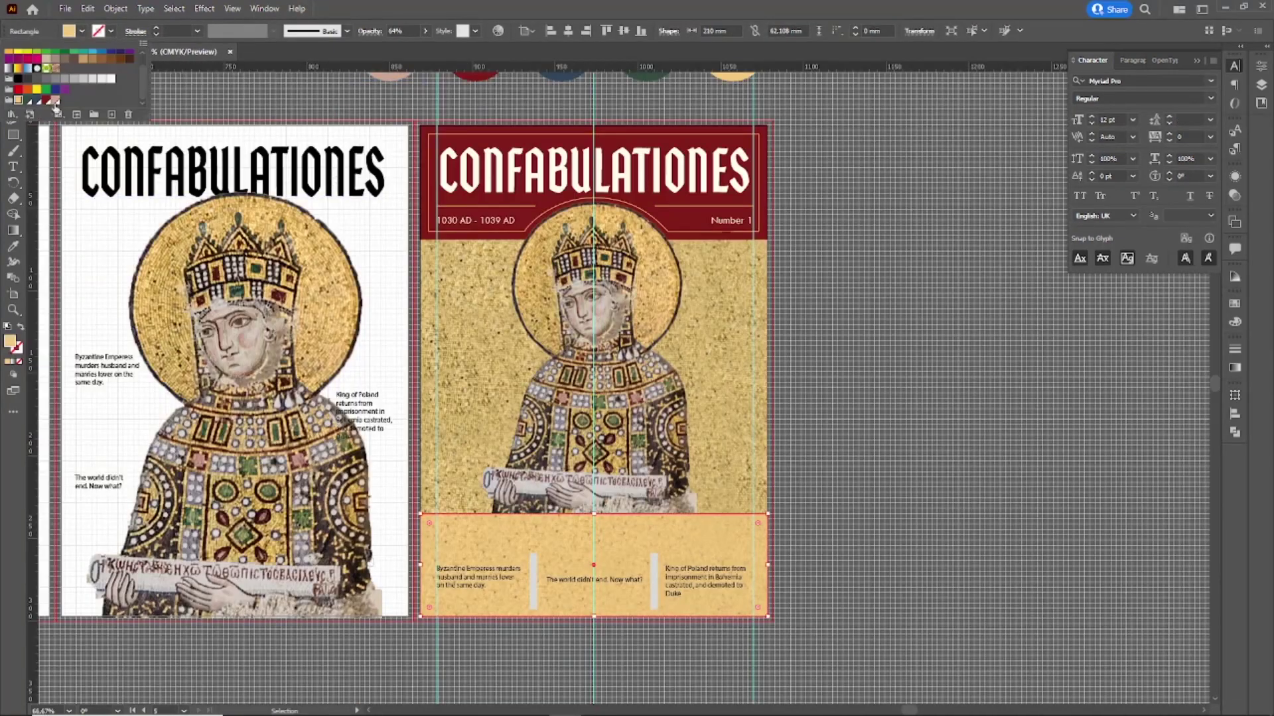
pyautogui.click(28, 100)
pyautogui.click(46, 100)
pyautogui.click(55, 100)
pyautogui.click(821, 365)
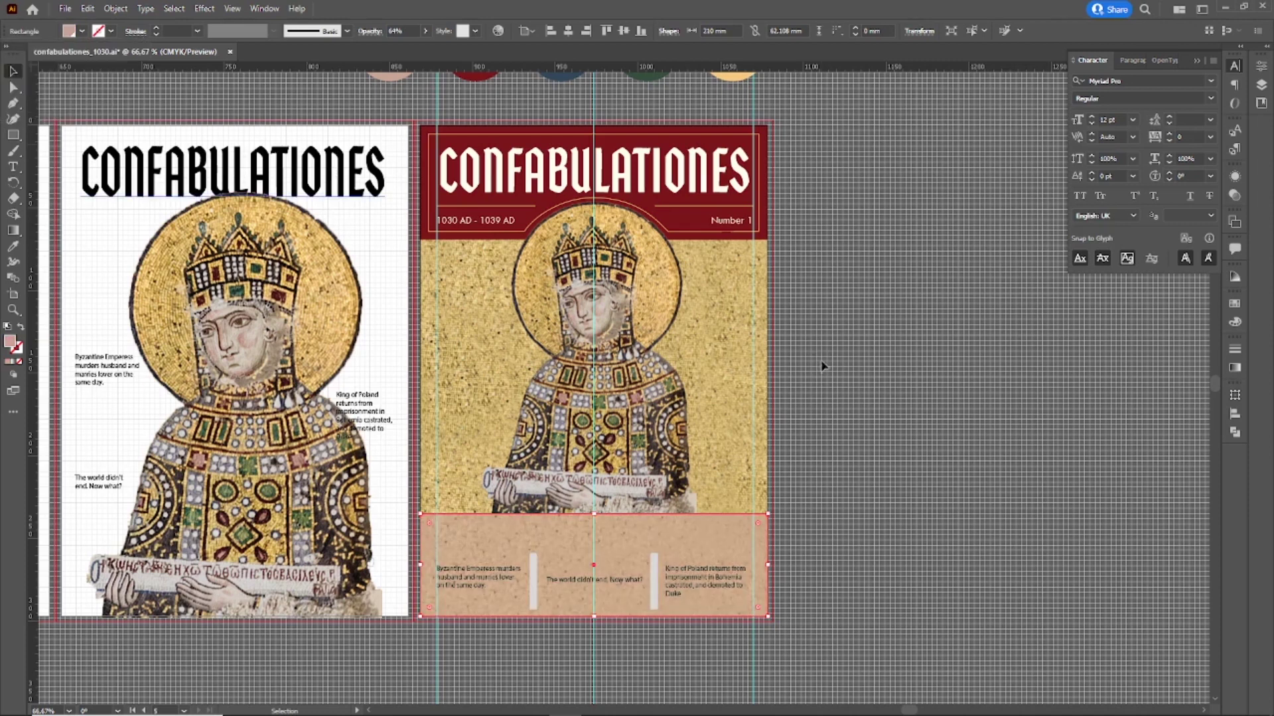
# - Move the three captions straight up about 15 mm within the band and align their first lines
pyautogui.moveTo(489, 577); pyautogui.dragTo(489, 565)
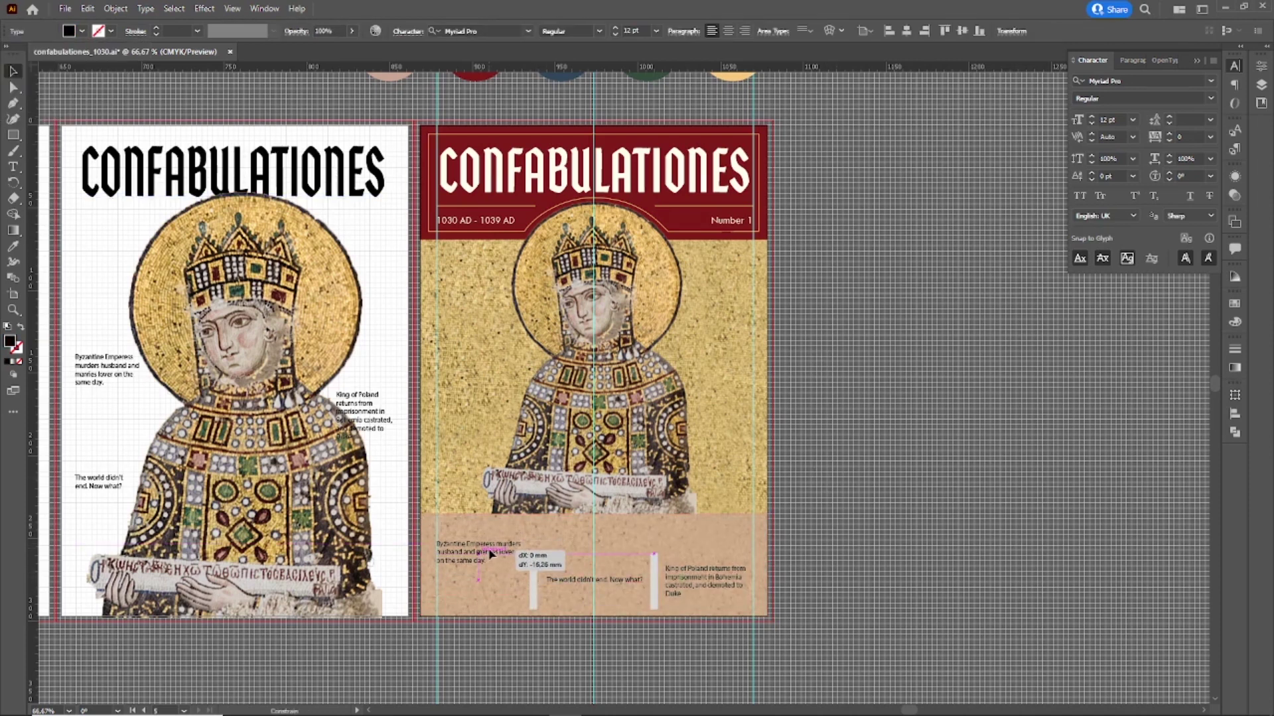
pyautogui.moveTo(605, 583); pyautogui.dragTo(605, 555)
pyautogui.moveTo(715, 581); pyautogui.dragTo(716, 556)
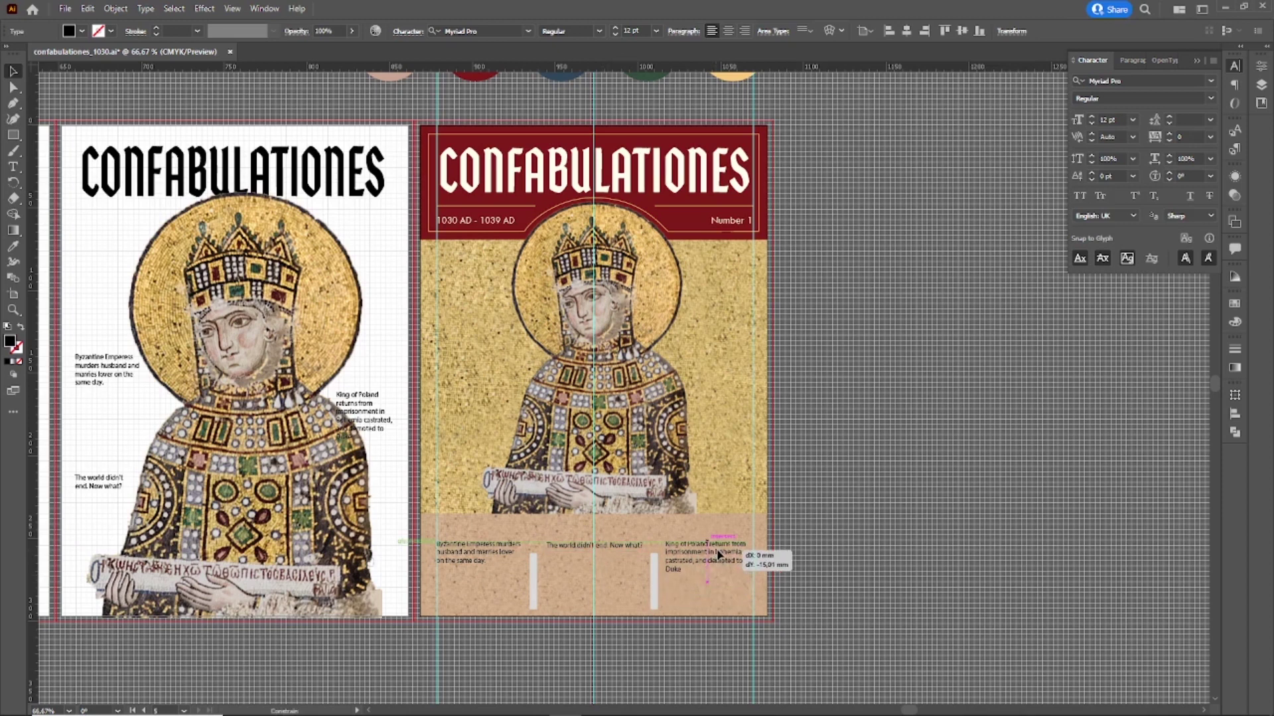
pyautogui.click(874, 556)
# - Recolor the caption band with the header's dark red
pyautogui.click(699, 528)
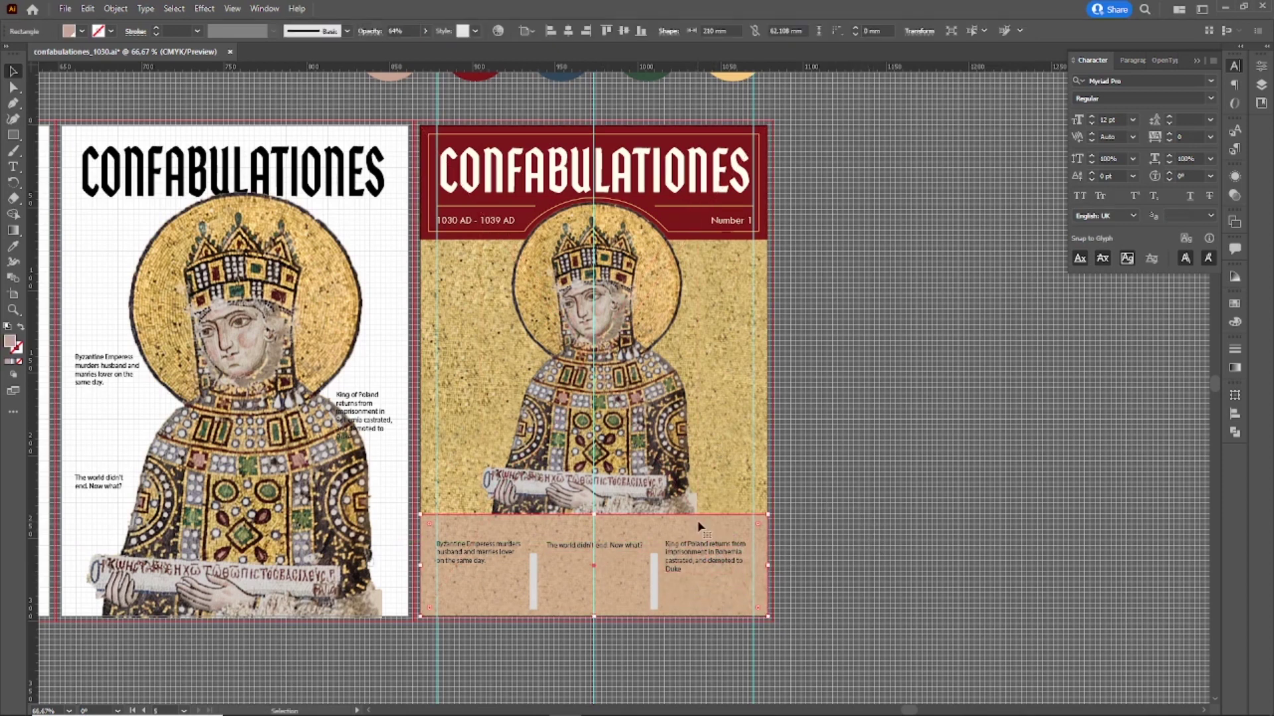
pyautogui.click(82, 31)
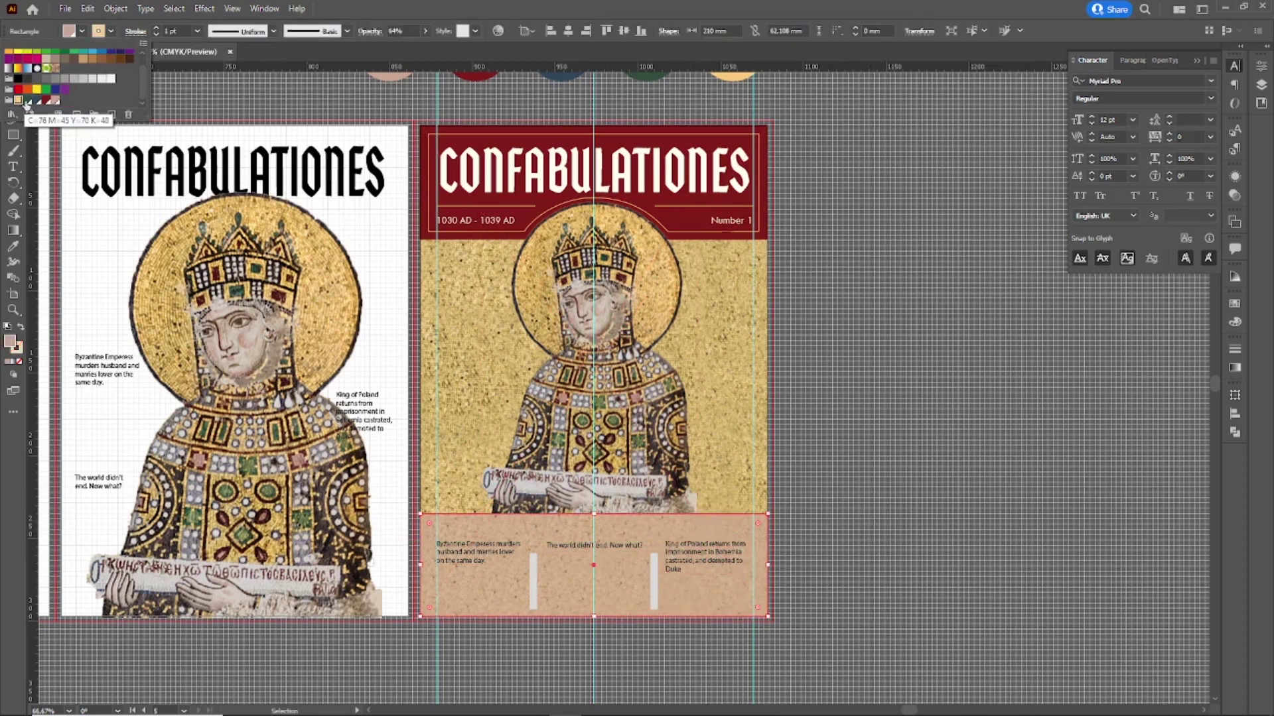
pyautogui.click(818, 335)
pyautogui.scroll(1, 818, 335)
pyautogui.moveTo(819, 336)
pyautogui.mouseDown()
pyautogui.moveTo(693, 230)
pyautogui.moveTo(706, 231)
pyautogui.mouseUp()
pyautogui.click(111, 31)
pyautogui.click(345, 494)
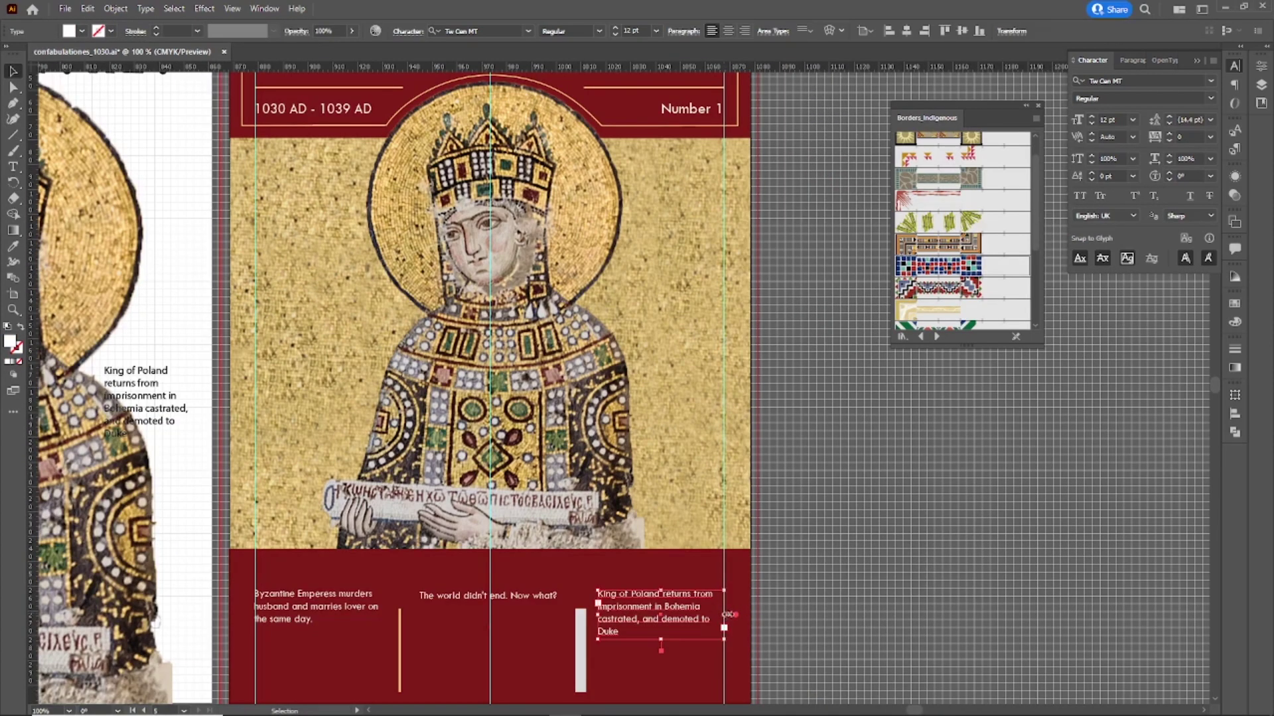
# - Match the right caption divider to the thin yellow one and stretch both dividers upward to the captions' first lines
pyautogui.click(583, 656)
pyautogui.press('i')
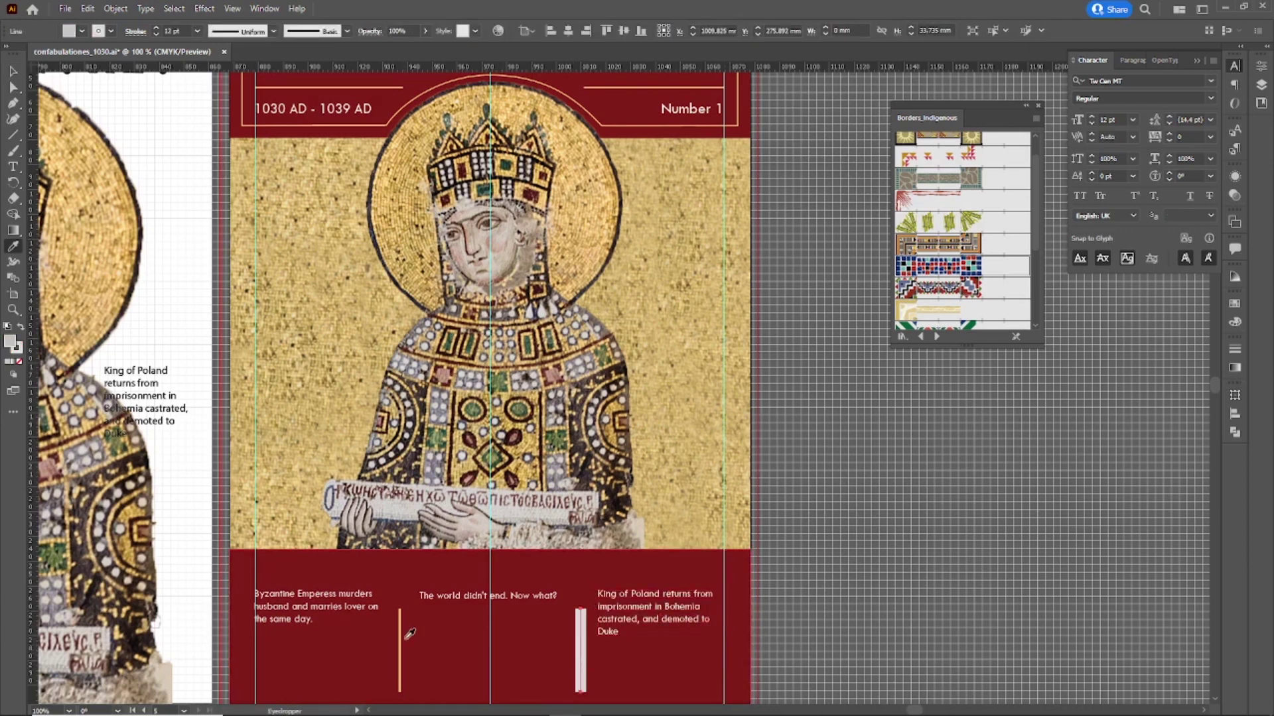
pyautogui.click(9, 73)
pyautogui.keyDown('shift'); pyautogui.click(401, 646); pyautogui.keyUp('shift')
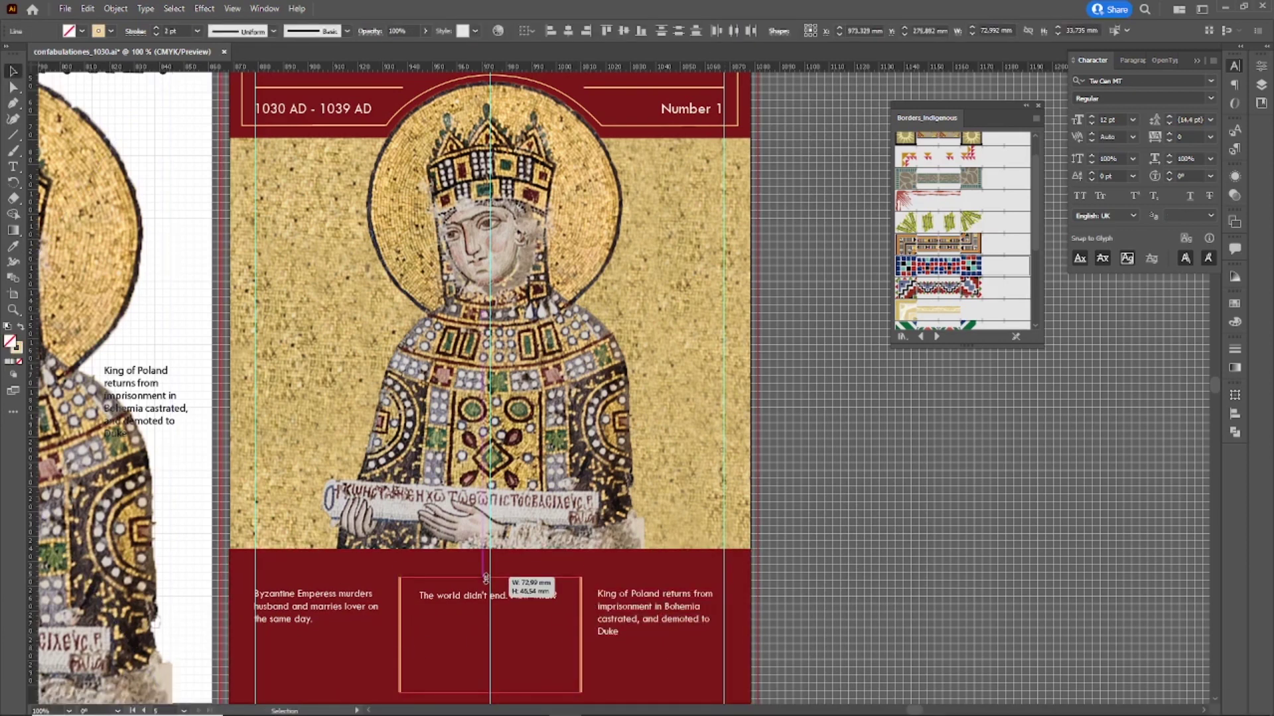
pyautogui.moveTo(484, 590); pyautogui.dragTo(484, 583)
pyautogui.click(940, 586)
# - Draw a 210 mm horizontal line across the upper part of the caption band and apply the red and blue mosaic pattern brush
pyautogui.scroll(-1, 940, 586)
pyautogui.press('\\')
pyautogui.moveTo(229, 548); pyautogui.dragTo(750, 549)
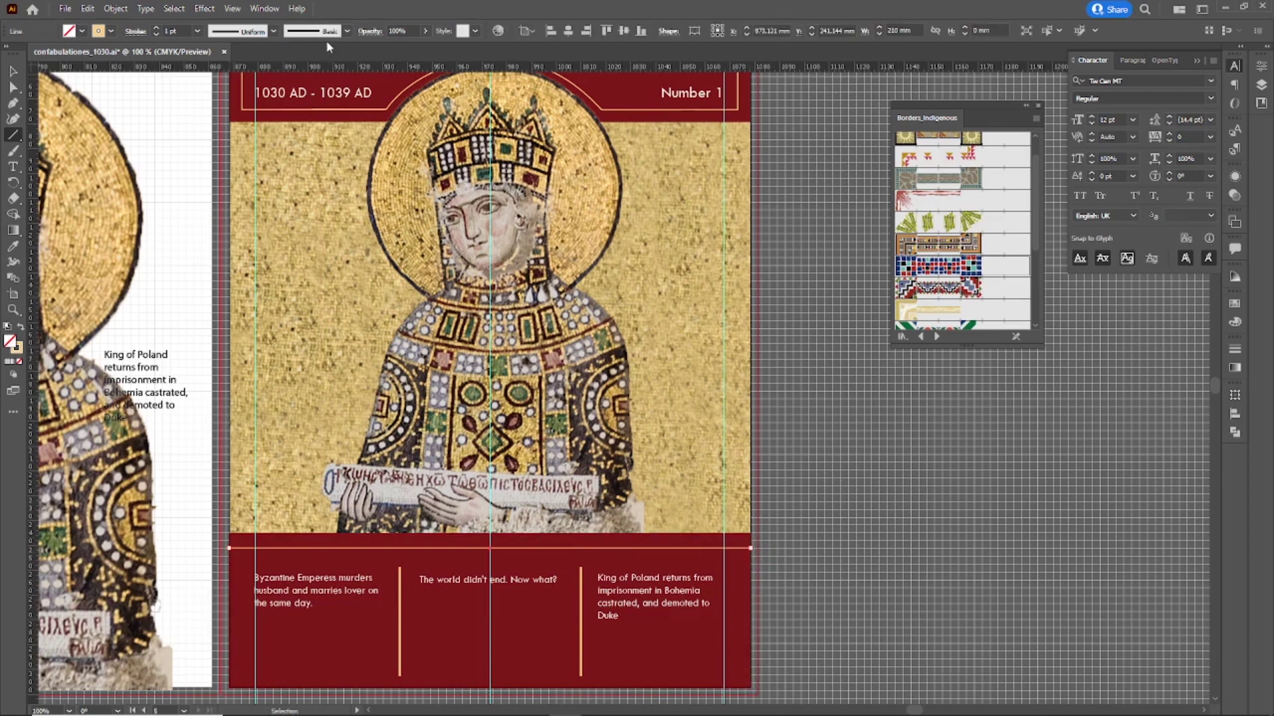
pyautogui.click(346, 31)
pyautogui.click(286, 121)
# - Set the pattern brush stroke on the caption band's line to 51% scale with the Tints and Shades colorization method
pyautogui.click(296, 134)
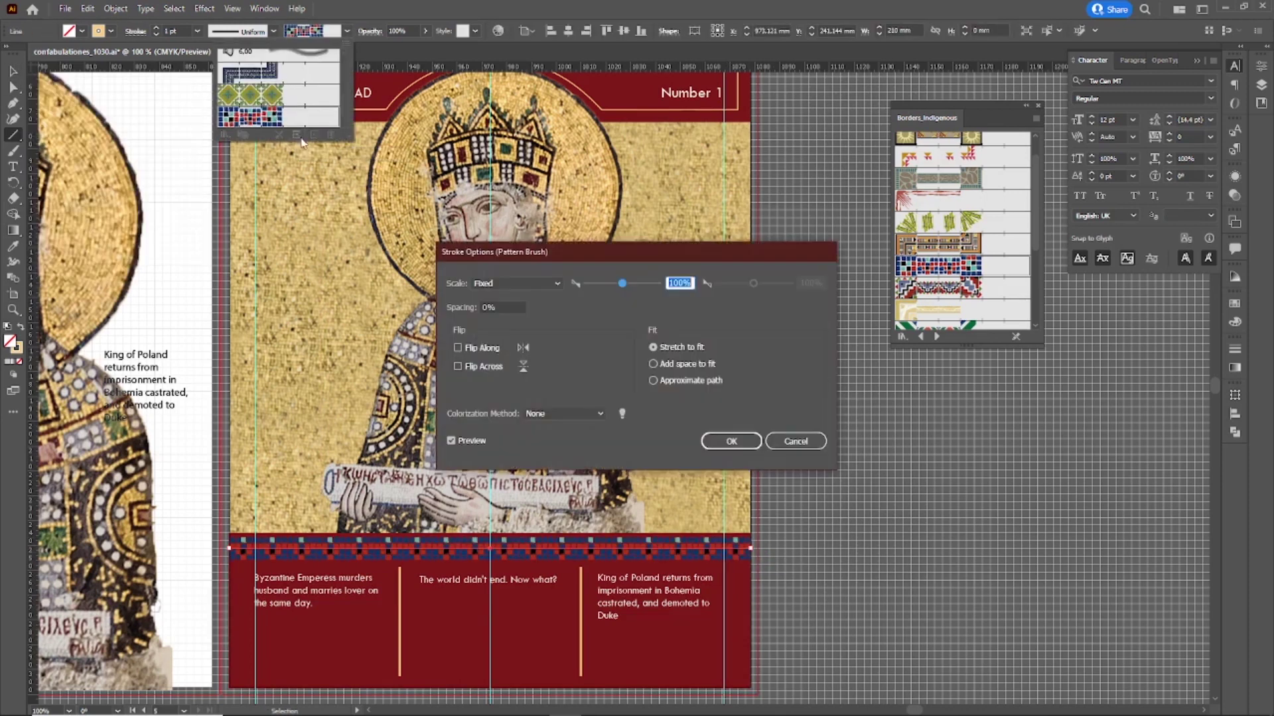
pyautogui.click(556, 283)
pyautogui.moveTo(621, 284); pyautogui.dragTo(604, 284)
pyautogui.click(601, 414)
pyautogui.click(589, 442)
pyautogui.click(592, 415)
pyautogui.click(593, 456)
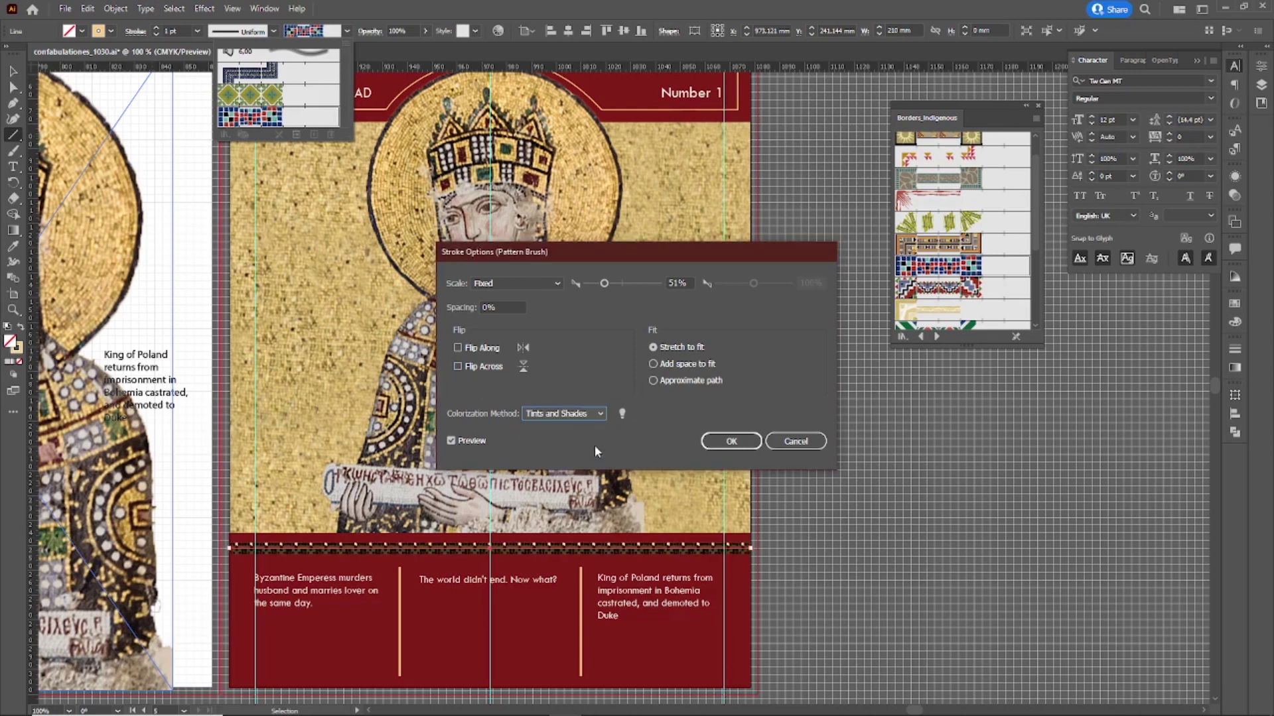
pyautogui.click(601, 414)
pyautogui.click(593, 470)
pyautogui.press('Up')
pyautogui.click(728, 441)
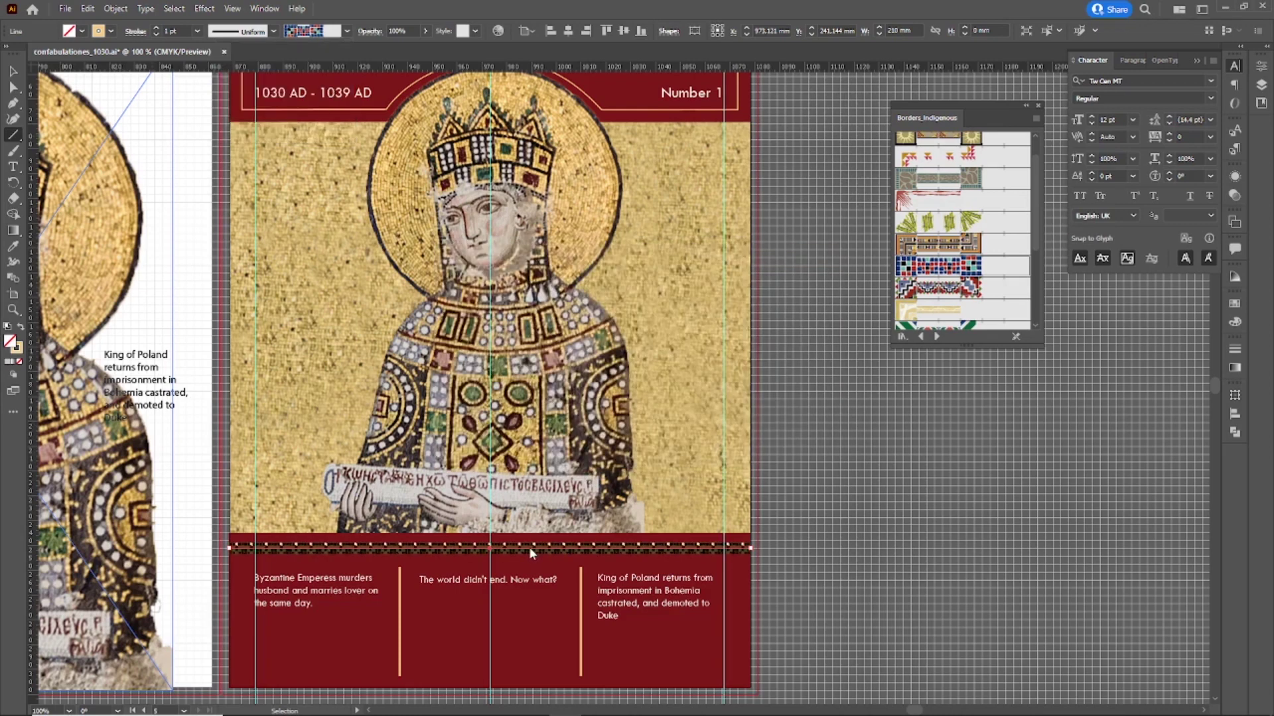
# - Align the patterned border with the caption band's upper edge and rotate a duplicate of it to vertical
pyautogui.moveTo(530, 548); pyautogui.dragTo(530, 405)
pyautogui.click(869, 517)
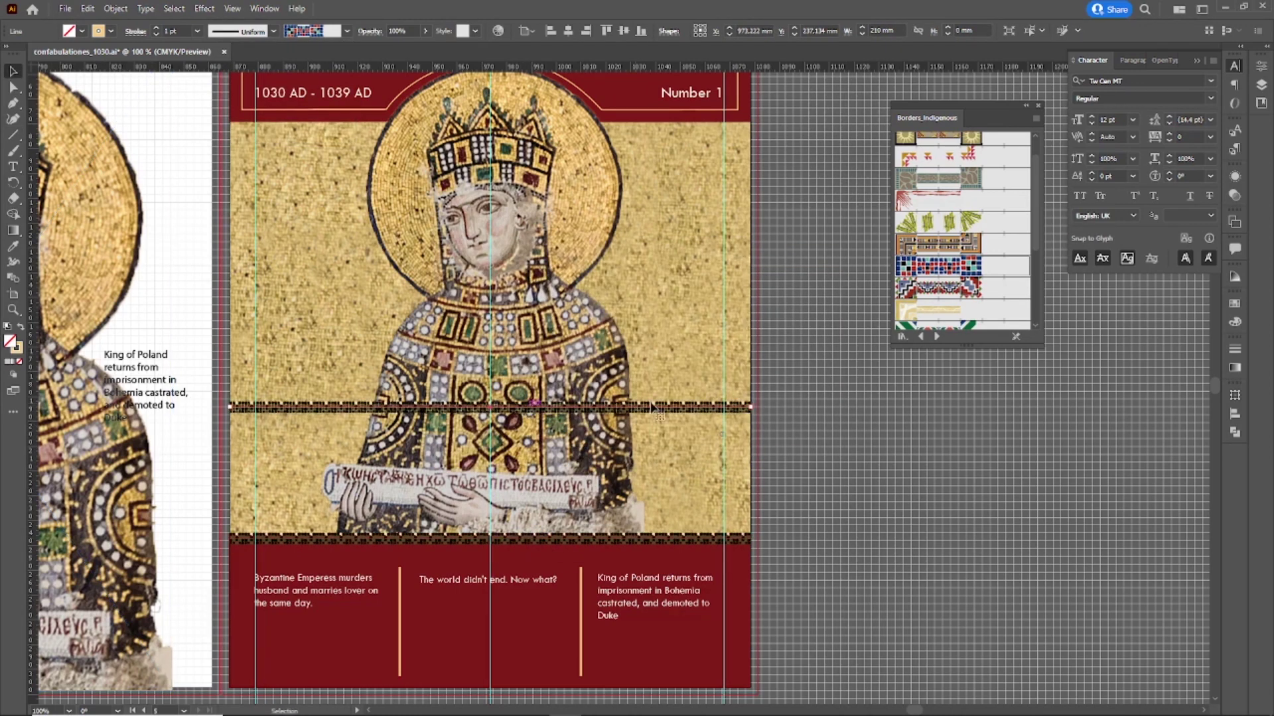
pyautogui.keyDown('shift'); pyautogui.click(747, 410); pyautogui.keyUp('shift')
pyautogui.click(754, 410)
pyautogui.moveTo(755, 410); pyautogui.dragTo(496, 576)
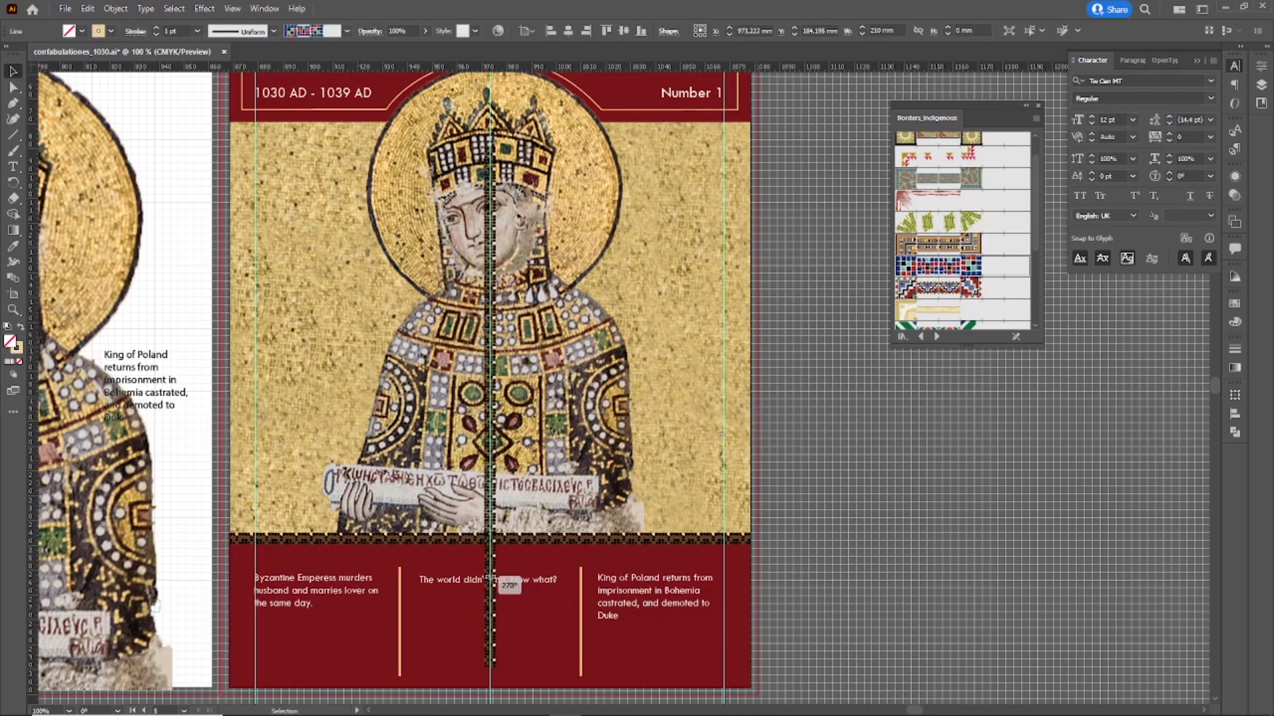
# - Fit the vertical border, about 166 mm long, along the picture's left edge and reflect a second copy beside it
pyautogui.moveTo(479, 299); pyautogui.dragTo(259, 414)
pyautogui.rightClick(256, 426)
pyautogui.moveTo(311, 335)
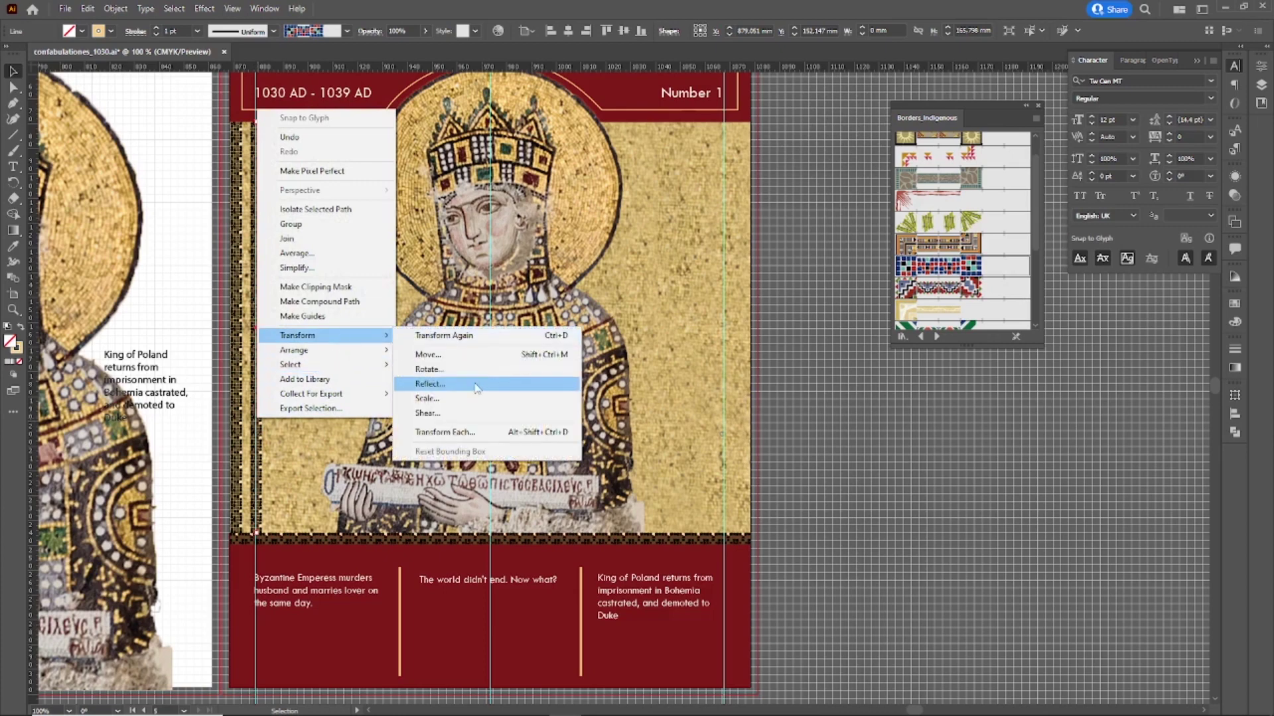
pyautogui.click(458, 381)
pyautogui.click(613, 407)
# - Duplicate the paired vertical borders onto the picture's right edge and the horizontal border onto the header's lower edge
pyautogui.moveTo(258, 411); pyautogui.dragTo(744, 411)
pyautogui.moveTo(743, 456); pyautogui.dragTo(744, 459)
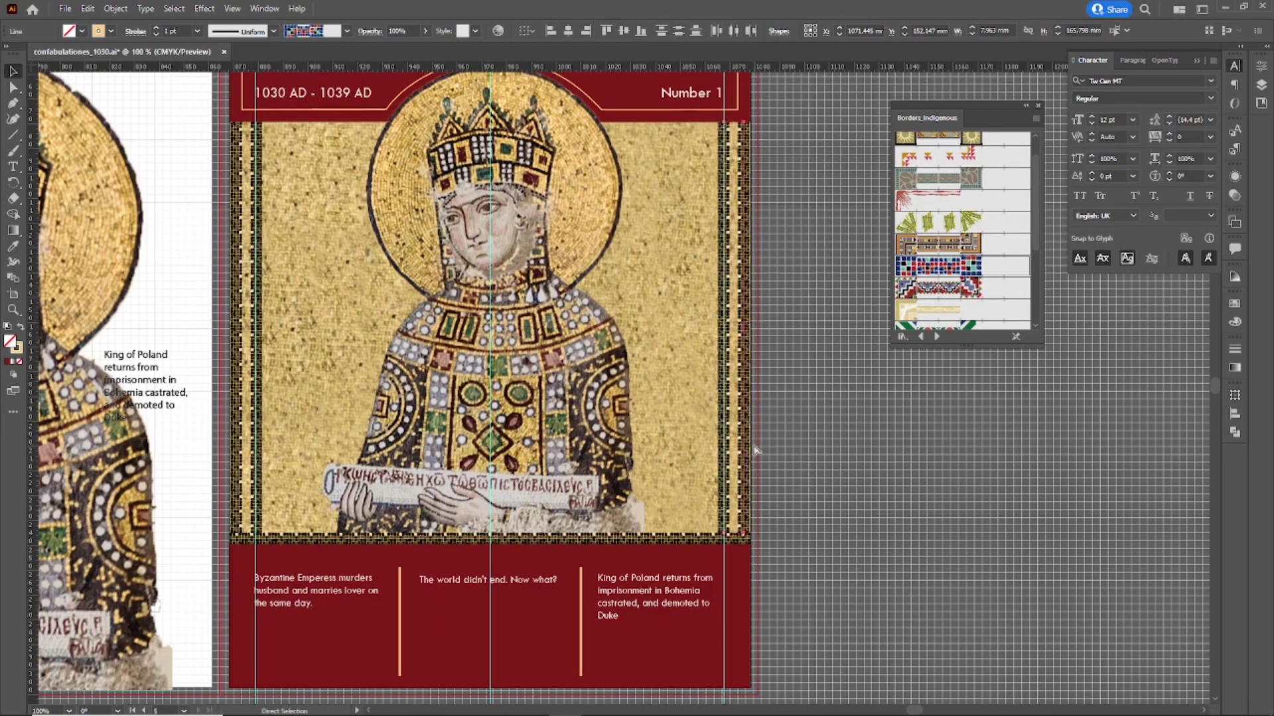
pyautogui.moveTo(740, 498); pyautogui.dragTo(740, 269)
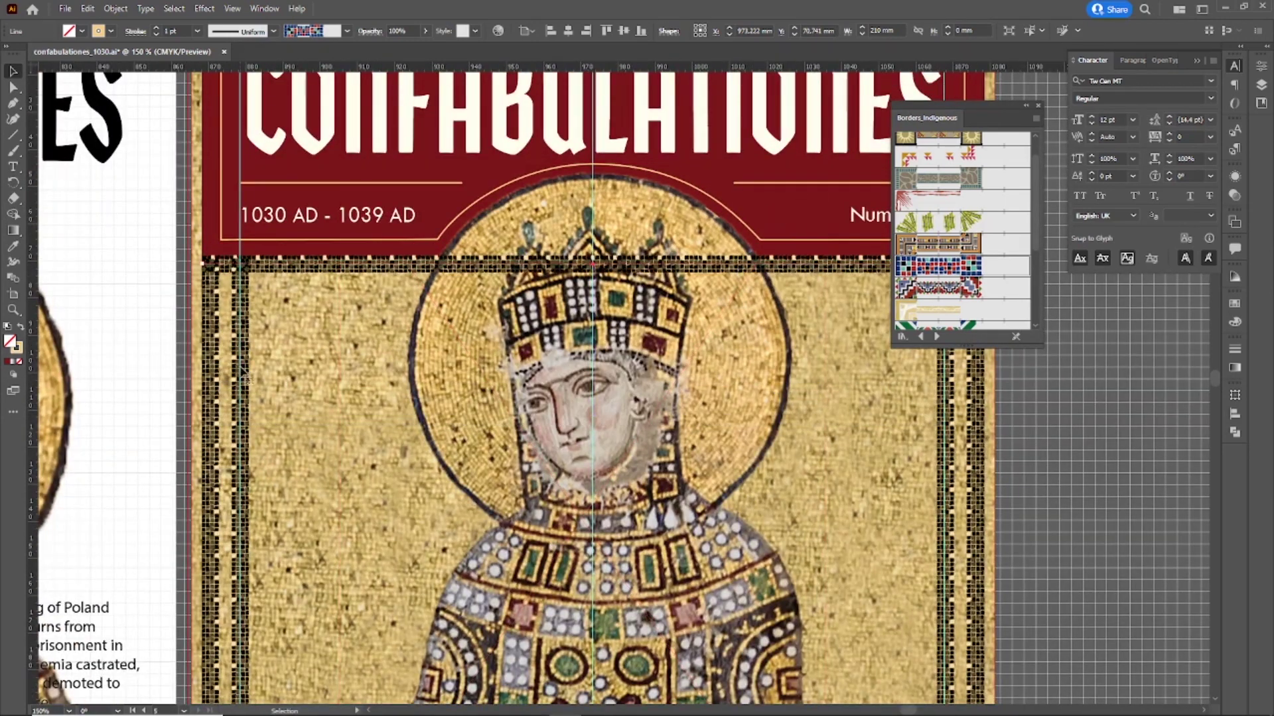
# - Move the upper horizontal border behind the halo in the layer order and preview the cover in Trim View
pyautogui.click(225, 263)
pyautogui.moveTo(1026, 109); pyautogui.dragTo(1201, 342)
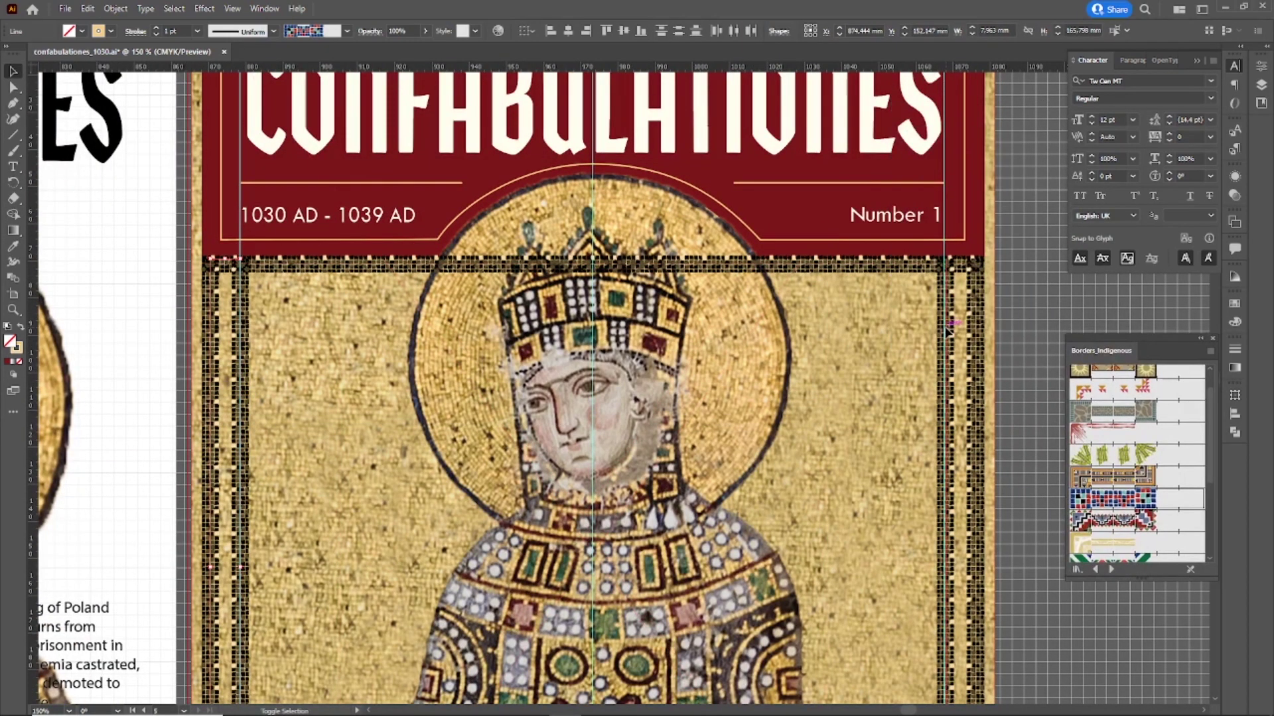
pyautogui.rightClick(771, 260)
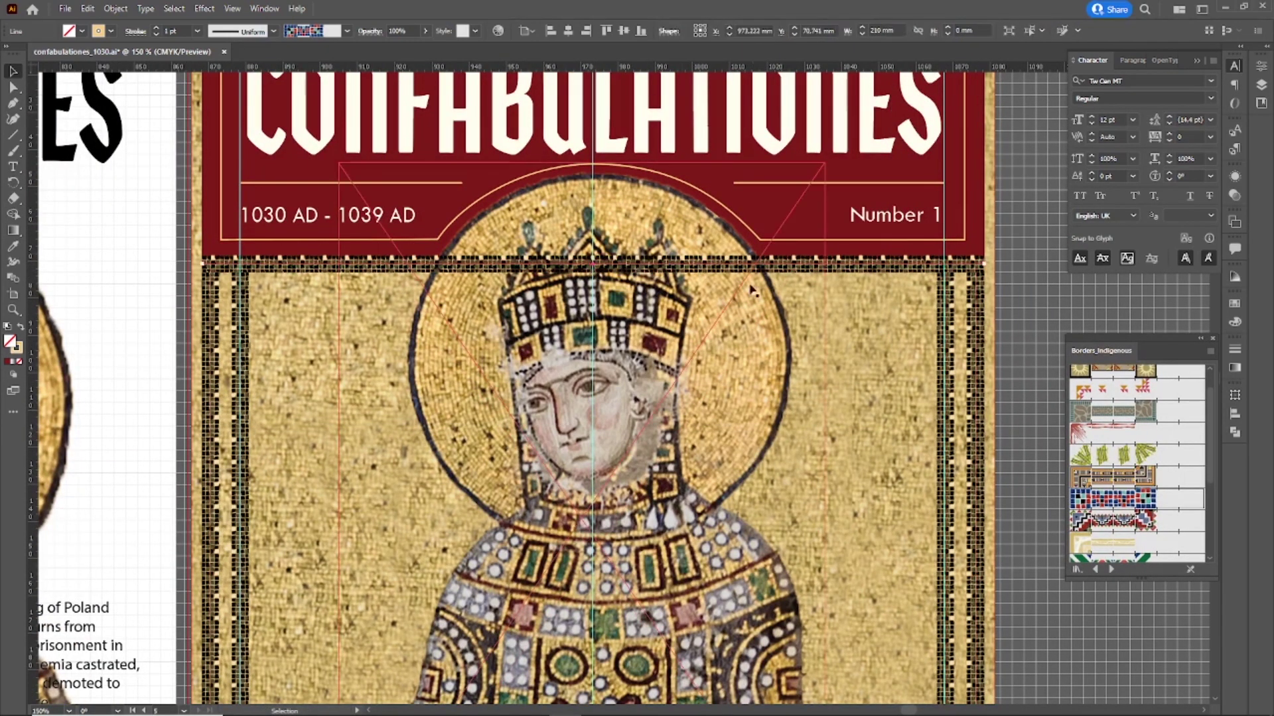
pyautogui.moveTo(853, 509)
pyautogui.click(942, 531)
pyautogui.click(1262, 86)
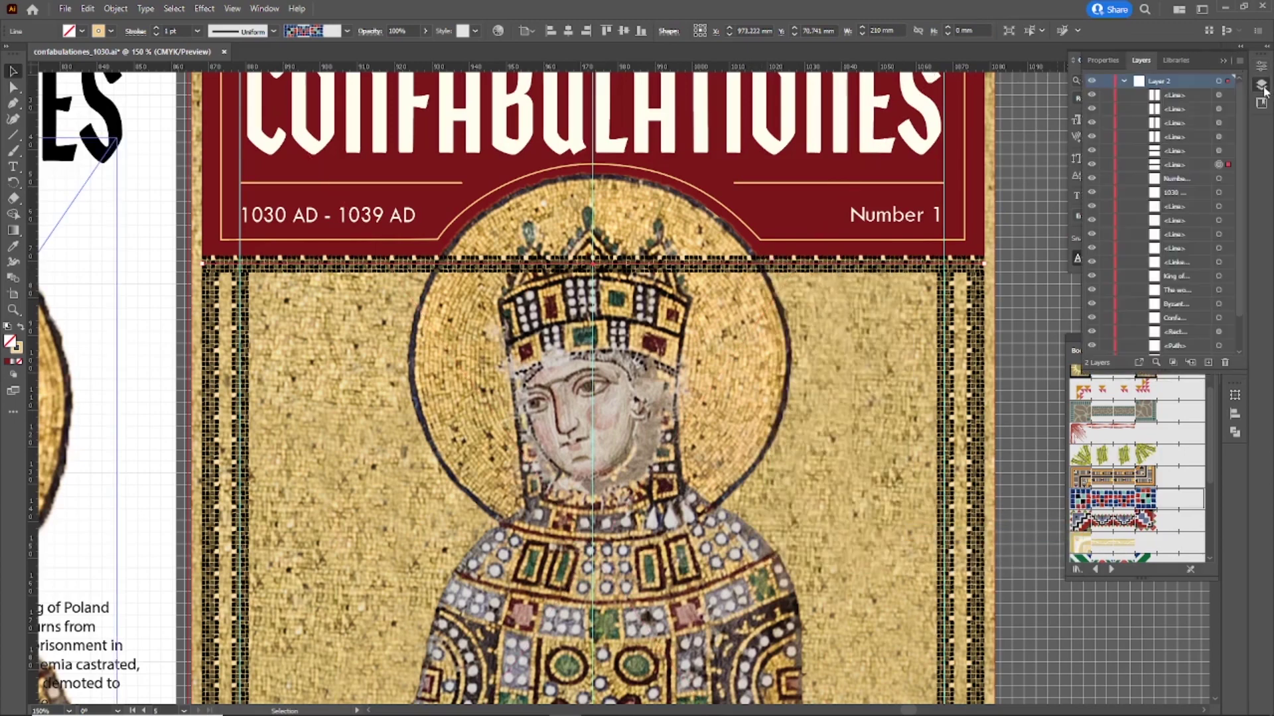
pyautogui.moveTo(1186, 169); pyautogui.dragTo(1186, 270)
pyautogui.click(1056, 310)
pyautogui.hotkey('ctrl', '0')
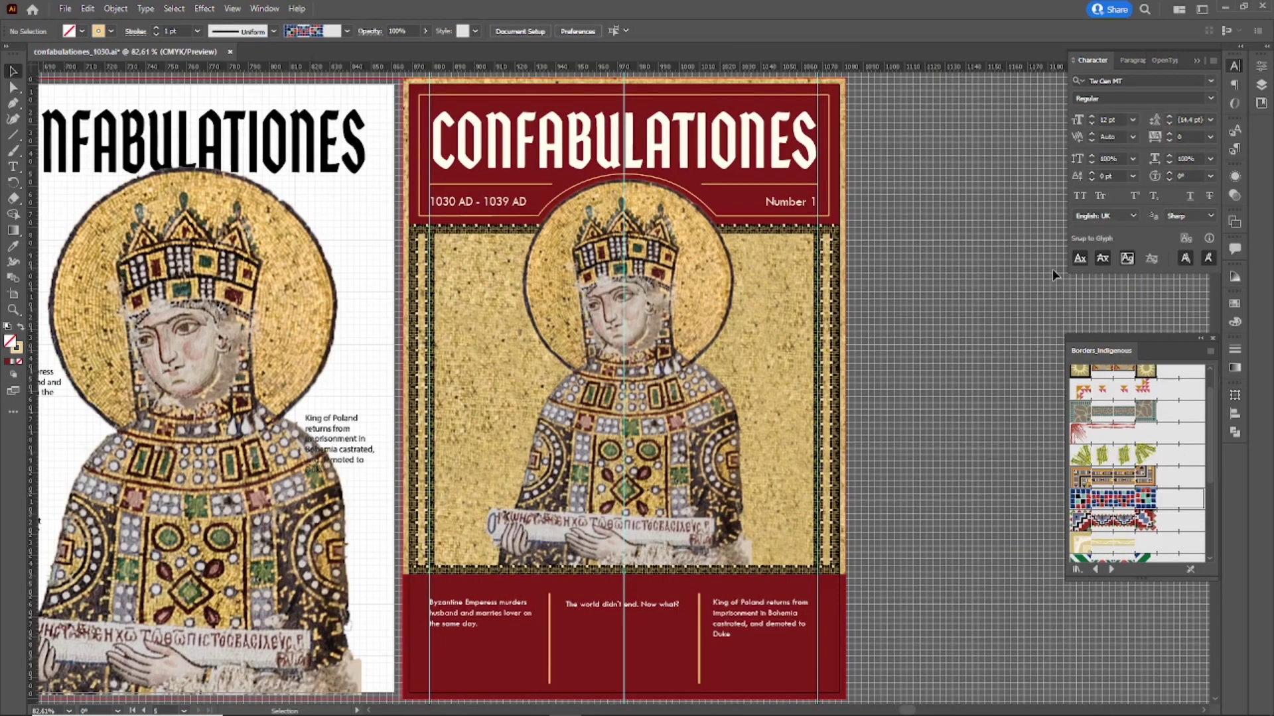
pyautogui.click(231, 8)
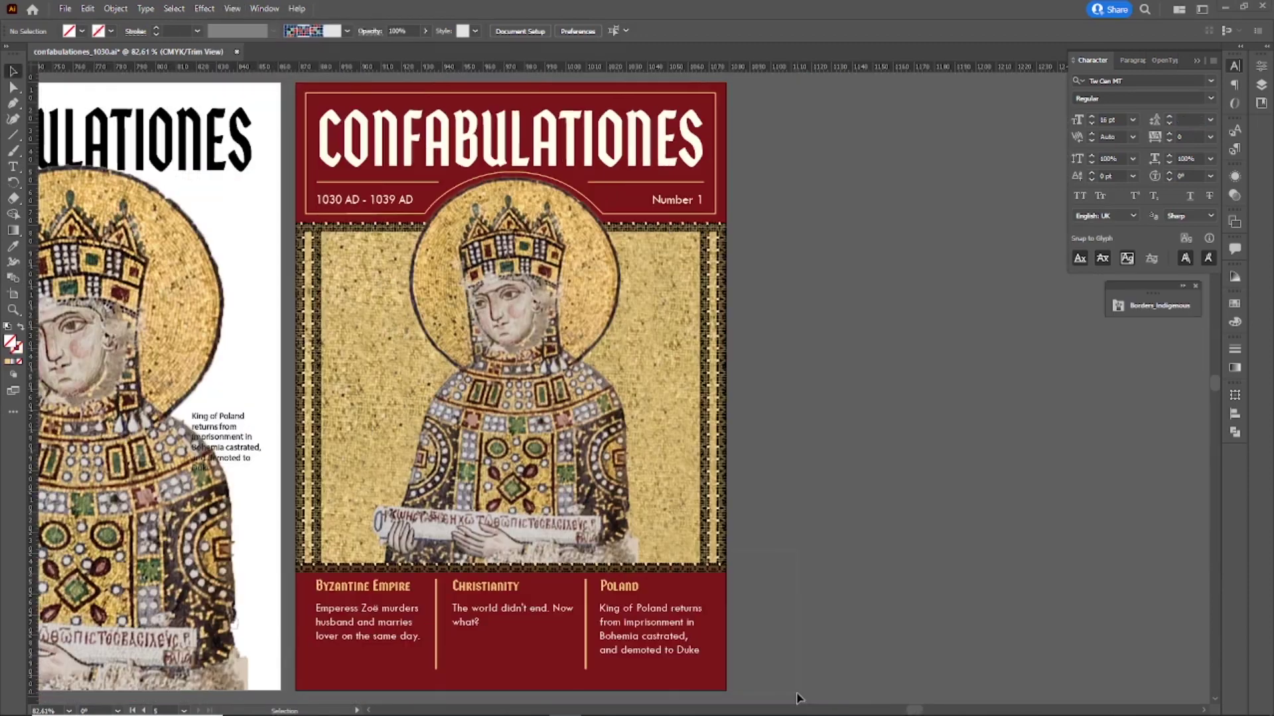
# - Lower the upper edge of the red caption band to make it about 60 mm high
pyautogui.click(535, 670)
pyautogui.keyDown('shift'); pyautogui.click(377, 606); pyautogui.keyUp('shift')
pyautogui.moveTo(510, 563); pyautogui.dragTo(508, 576)
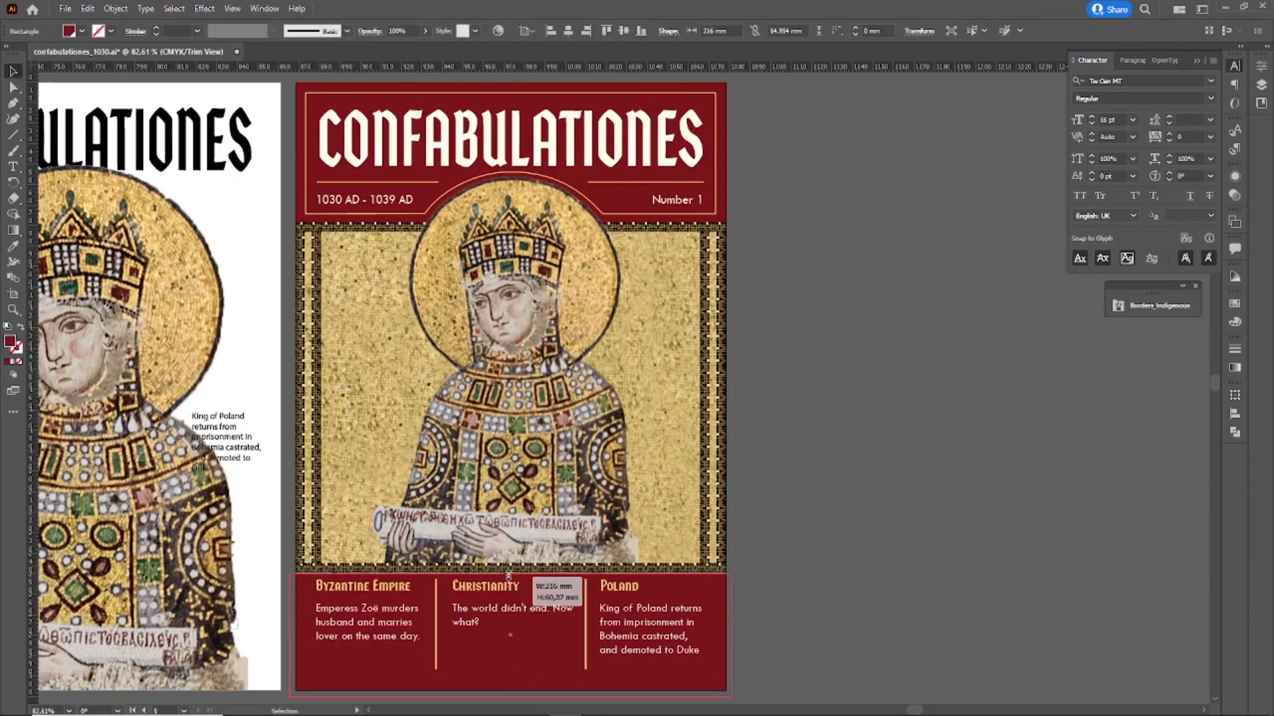
pyautogui.click(382, 591)
pyautogui.keyDown('shift'); pyautogui.click(391, 610); pyautogui.keyUp('shift')
pyautogui.keyDown('shift'); pyautogui.click(436, 625); pyautogui.keyUp('shift')
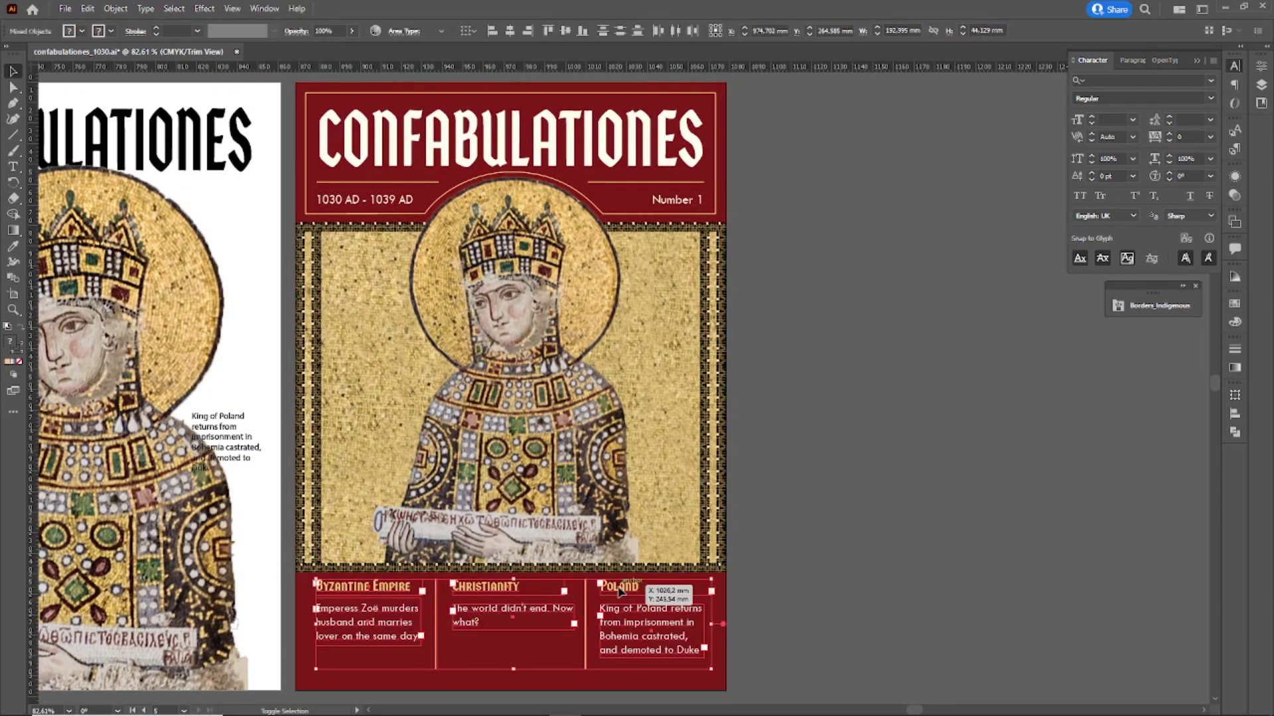
pyautogui.moveTo(512, 586); pyautogui.dragTo(511, 595)
pyautogui.hotkey('ctrl', 'z')
pyautogui.click(813, 617)
# - Move the three headings and their captions straight down about 6 mm within the red band
pyautogui.click(383, 589)
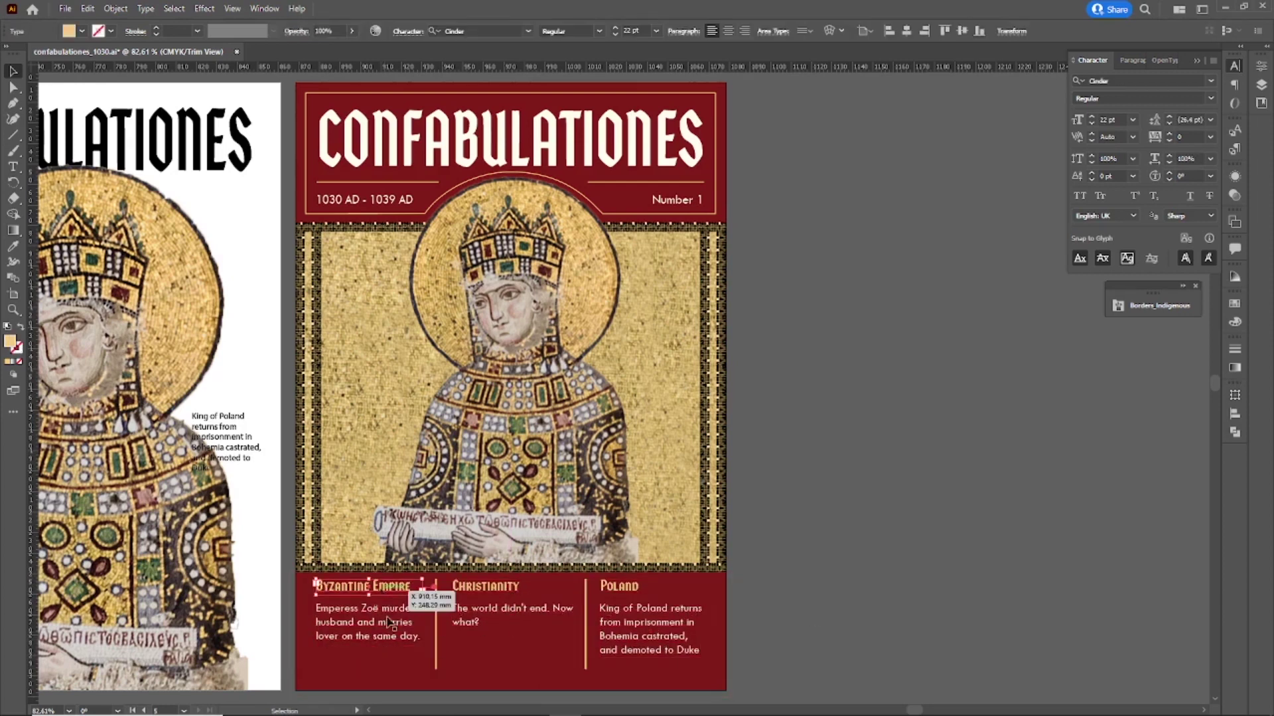
pyautogui.keyDown('shift'); pyautogui.click(391, 621); pyautogui.keyUp('shift')
pyautogui.keyDown('shift'); pyautogui.click(487, 589); pyautogui.keyUp('shift')
pyautogui.keyDown('shift'); pyautogui.click(497, 617); pyautogui.keyUp('shift')
pyautogui.keyDown('shift'); pyautogui.click(618, 591); pyautogui.keyUp('shift')
pyautogui.keyDown('shift'); pyautogui.click(631, 629); pyautogui.keyUp('shift')
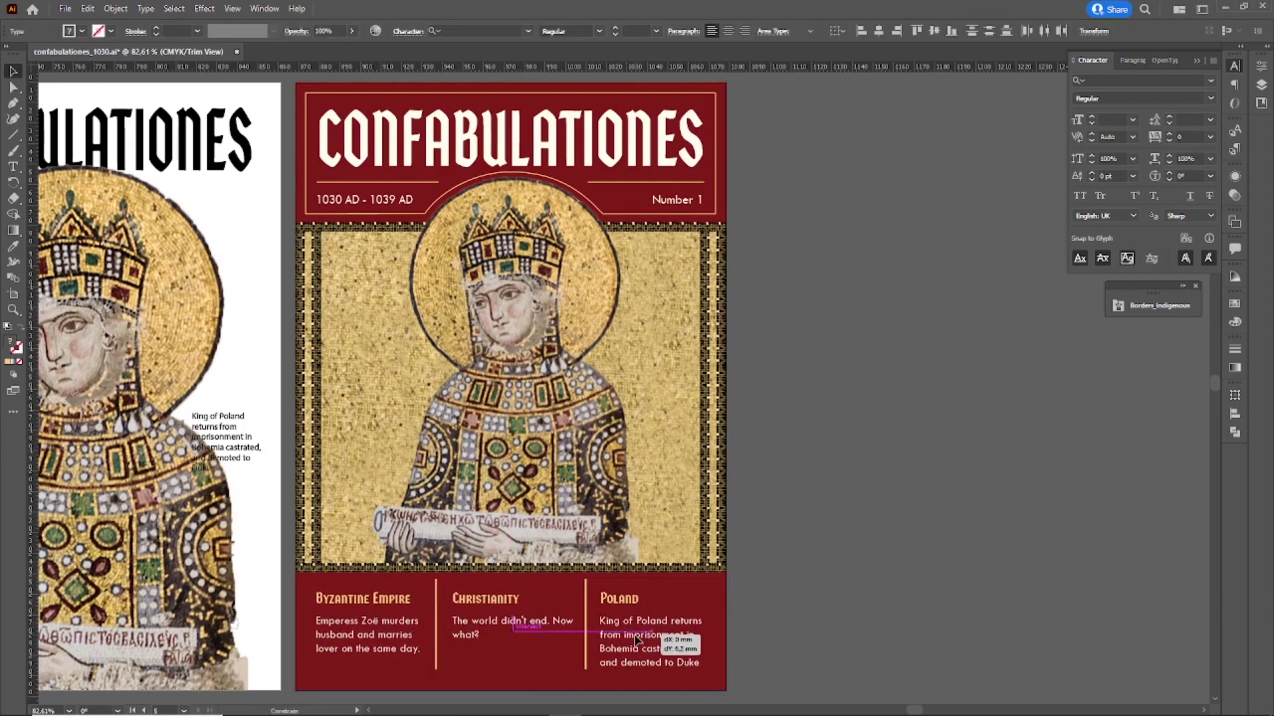
pyautogui.moveTo(635, 640); pyautogui.dragTo(634, 640)
# - Adjust the stroke weight of both caption dividers together
pyautogui.click(446, 678)
pyautogui.click(436, 657)
pyautogui.keyDown('shift'); pyautogui.click(585, 638); pyautogui.keyUp('shift')
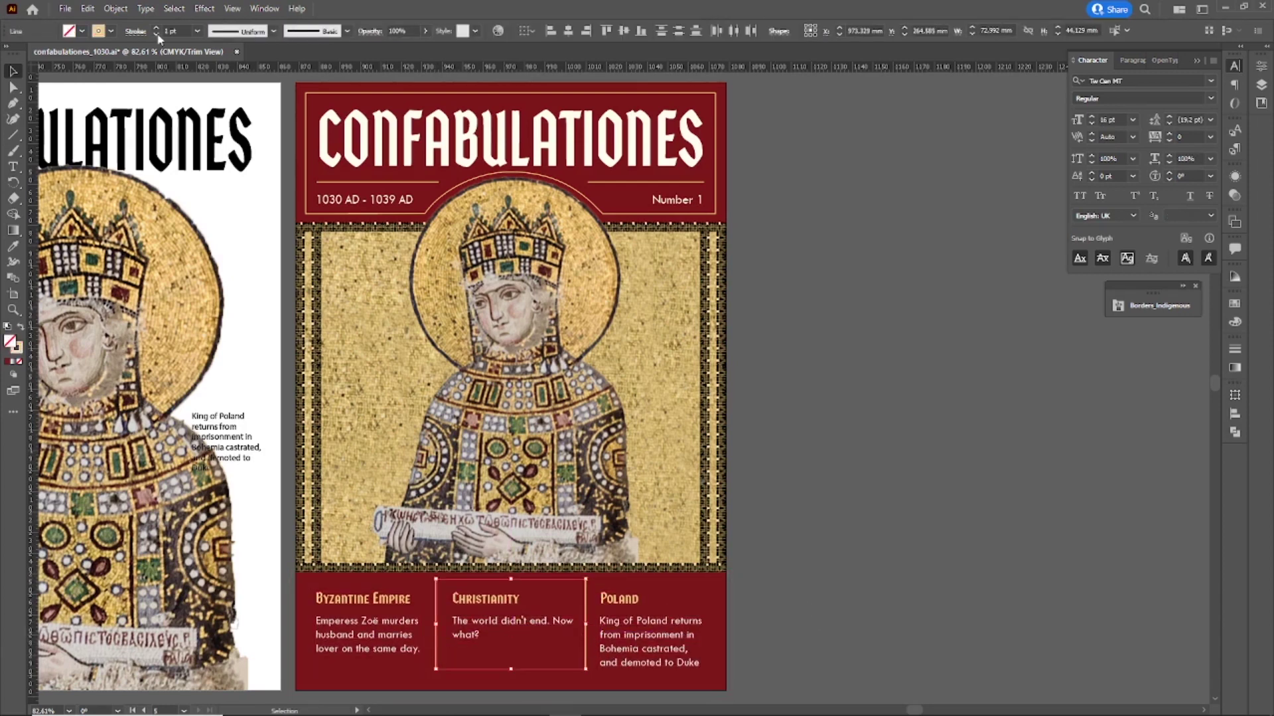
pyautogui.click(833, 597)
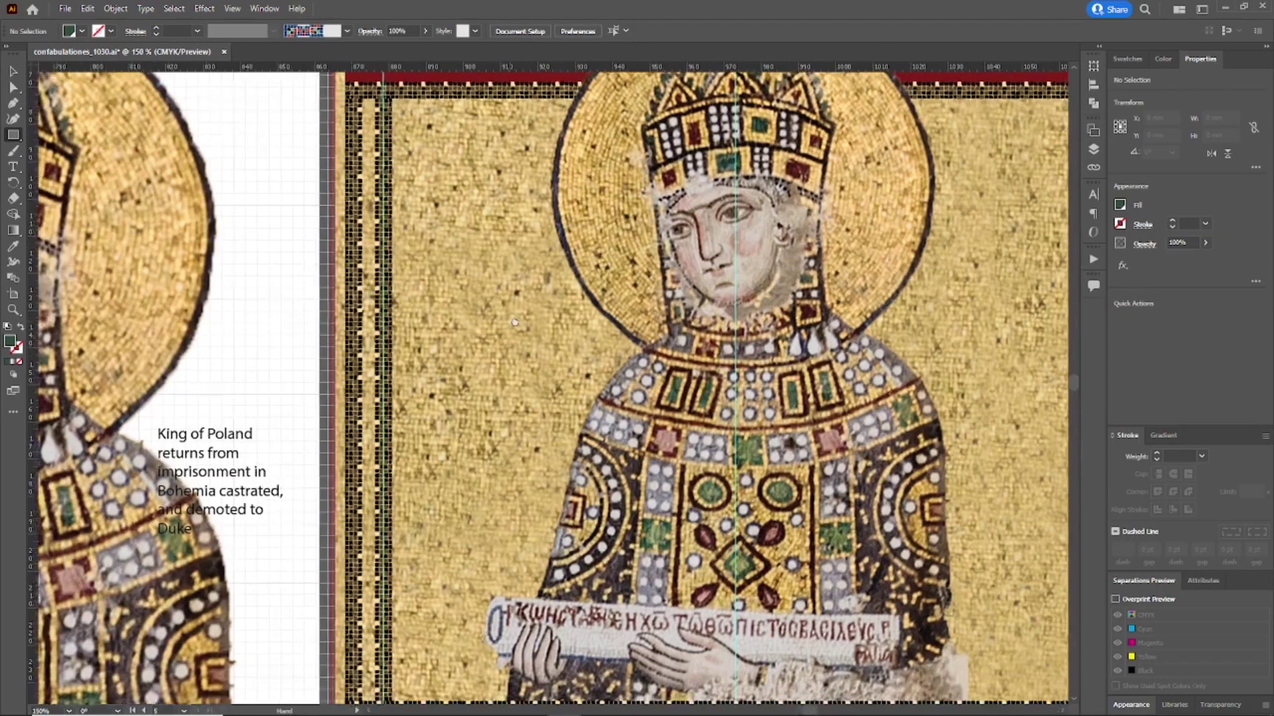
# - Draw a dark green strip about 4 × 162 mm between the picture's left border rows, changing its blending mode and setting 90% opacity
pyautogui.moveTo(515, 323); pyautogui.dragTo(542, 319)
pyautogui.moveTo(389, 93); pyautogui.dragTo(406, 698)
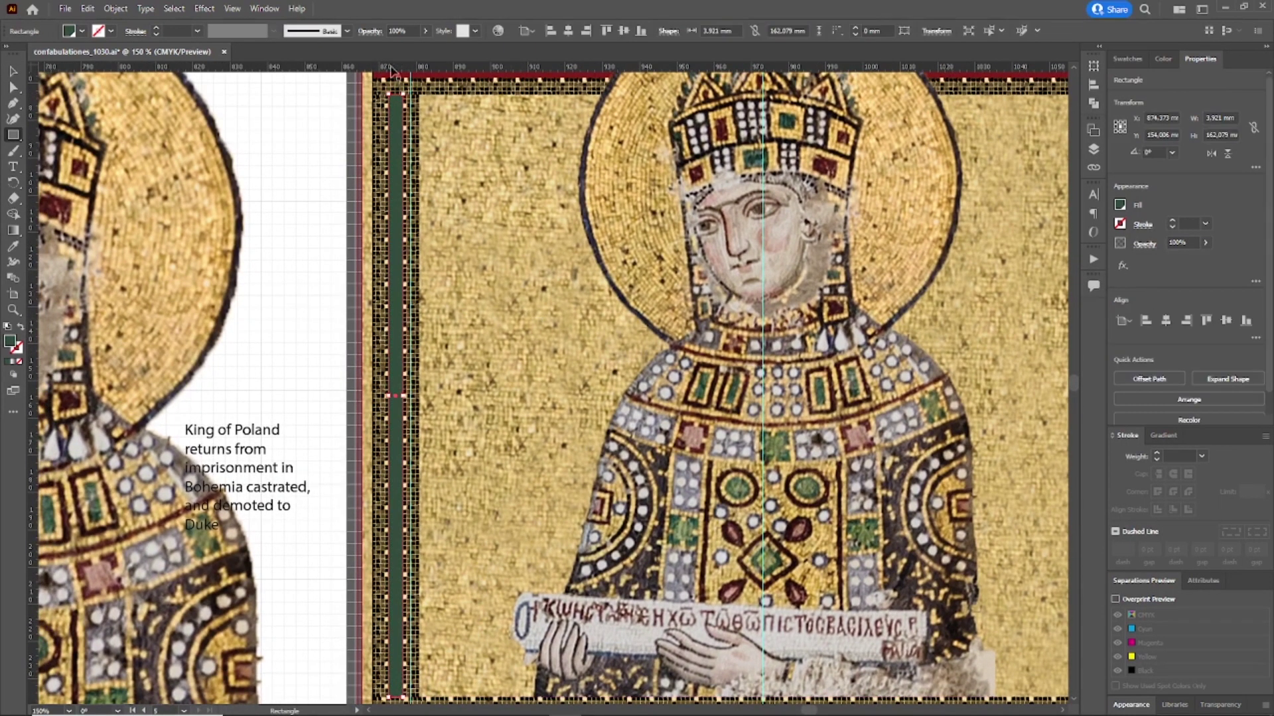
pyautogui.click(370, 31)
pyautogui.click(262, 53)
pyautogui.click(263, 97)
pyautogui.click(363, 53)
pyautogui.moveTo(363, 69)
pyautogui.mouseDown()
pyautogui.moveTo(344, 72)
pyautogui.moveTo(358, 72)
pyautogui.mouseUp()
pyautogui.click(394, 16)
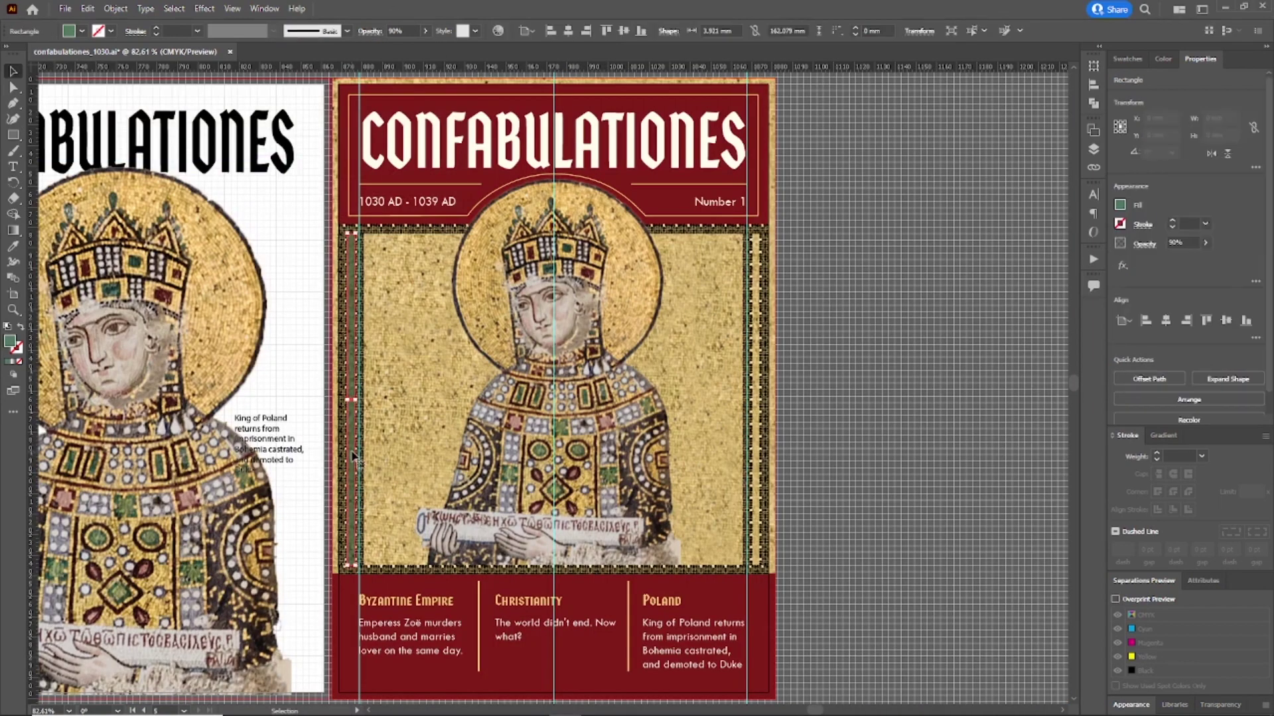
# - Duplicate the green strip between the picture's right border rows and preview the cover in Trim View
pyautogui.moveTo(350, 425); pyautogui.dragTo(769, 455)
pyautogui.click(861, 416)
pyautogui.click(233, 9)
pyautogui.click(252, 85)
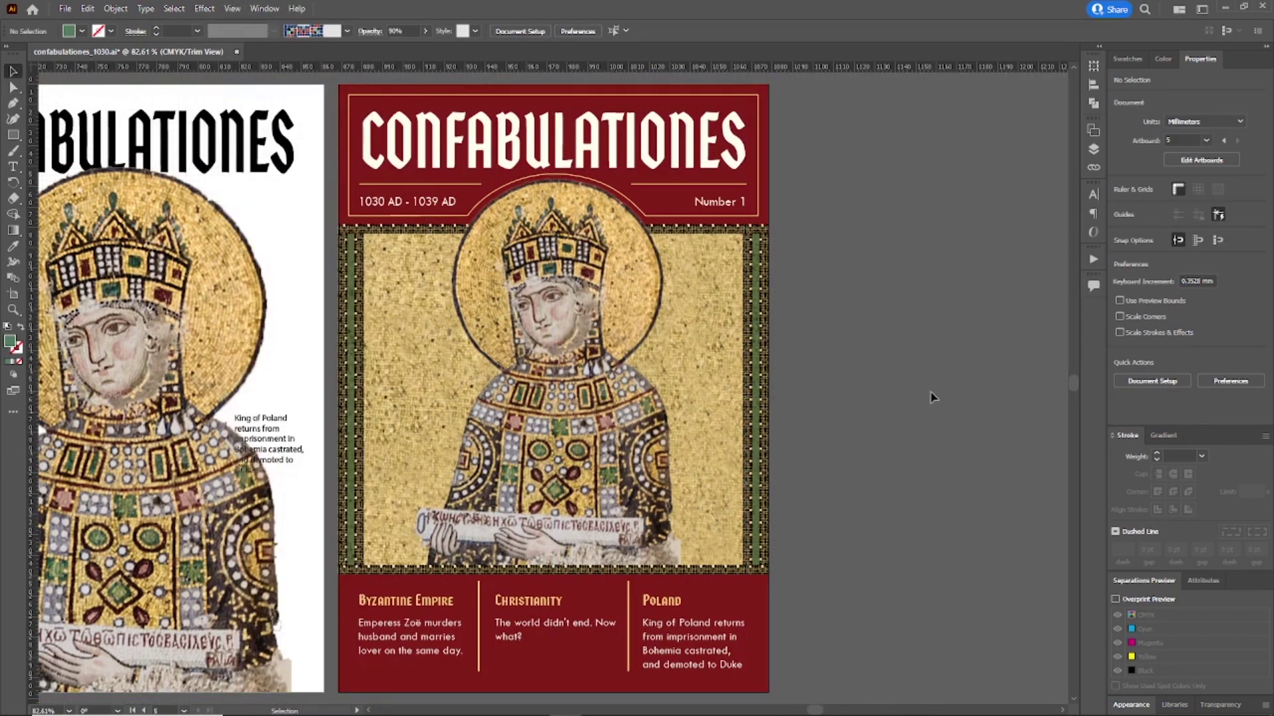
# - Shorten both caption dividers from their upper ends to about 40 mm
pyautogui.click(478, 588)
pyautogui.keyDown('shift'); pyautogui.click(627, 590); pyautogui.keyUp('shift')
pyautogui.moveTo(554, 581); pyautogui.dragTo(550, 591)
pyautogui.hotkey('ctrl', 'shift', 'alt', '3')
pyautogui.click(900, 622)
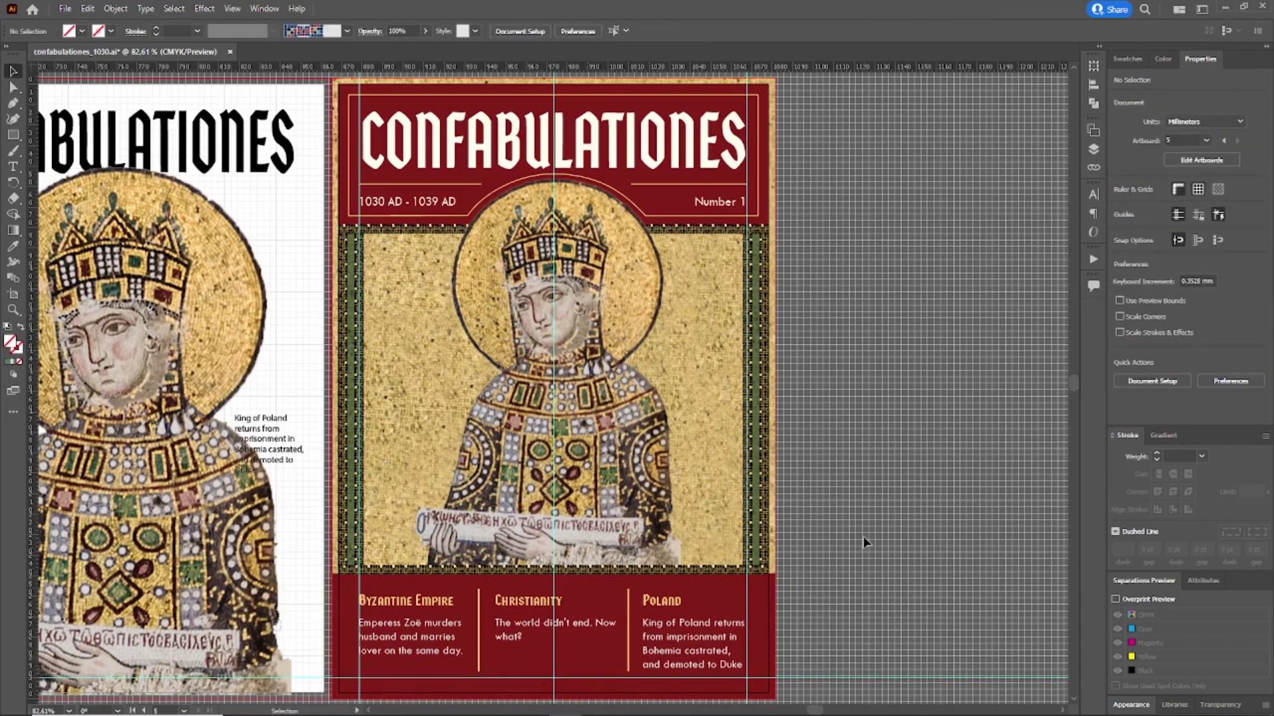
# - Set the word "murders" in the Byzantine Empire caption to bold
pyautogui.hotkey('ctrl', '=')
pyautogui.hotkey('ctrl', '=')
pyautogui.moveTo(863, 536); pyautogui.dragTo(988, 295)
pyautogui.click(457, 589)
pyautogui.doubleClick(444, 574)
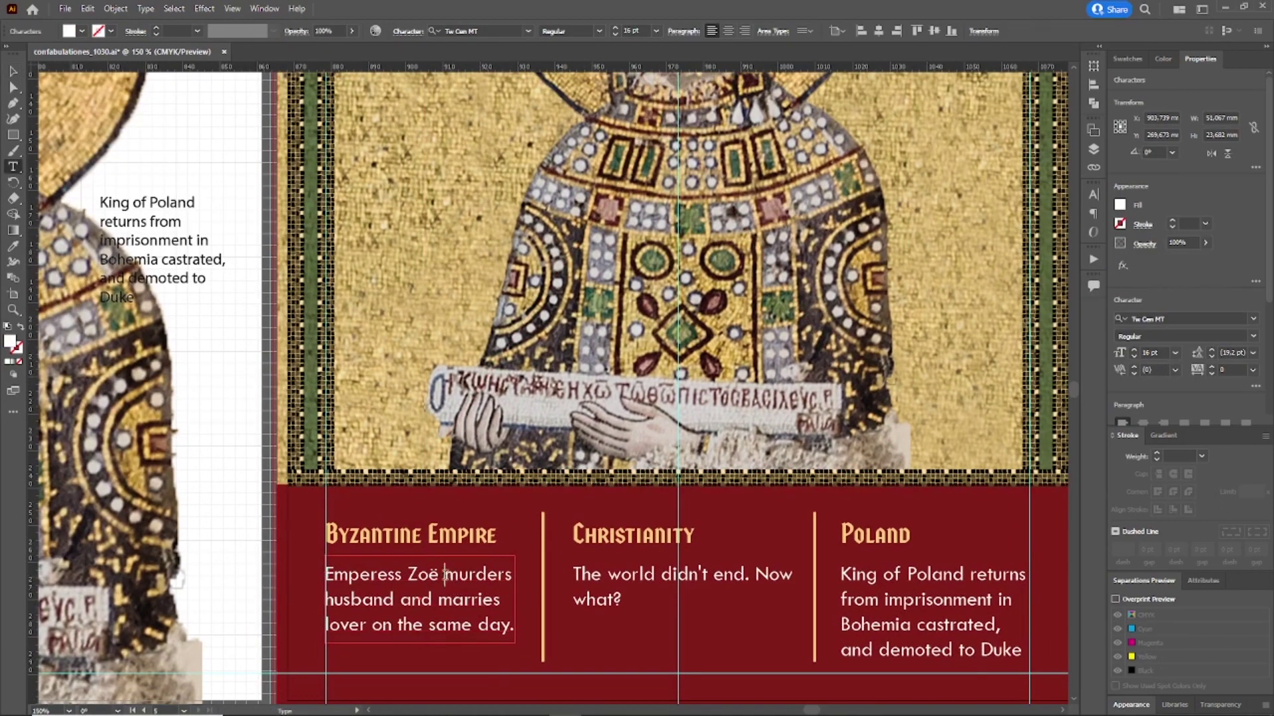
pyautogui.doubleClick(444, 574)
pyautogui.click(599, 31)
pyautogui.click(563, 73)
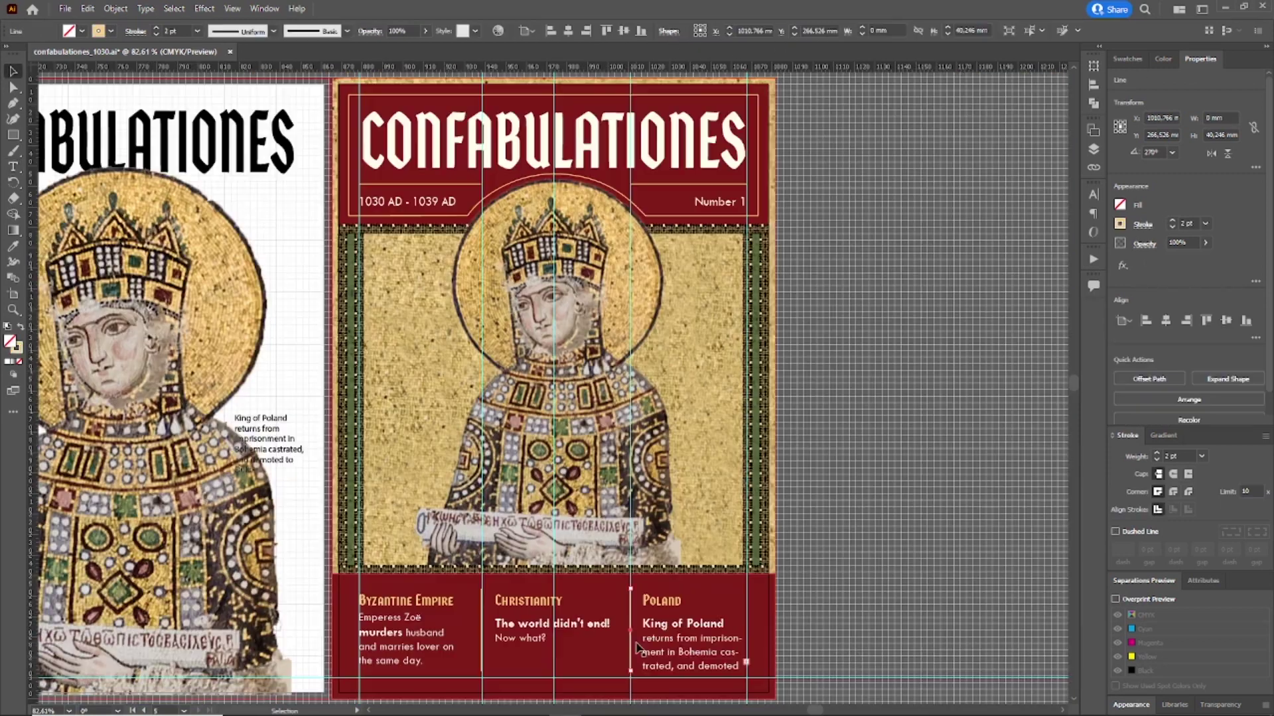
# - Swap the Christianity and Poland captions and headings between the middle and right columns
pyautogui.moveTo(584, 634); pyautogui.dragTo(873, 524)
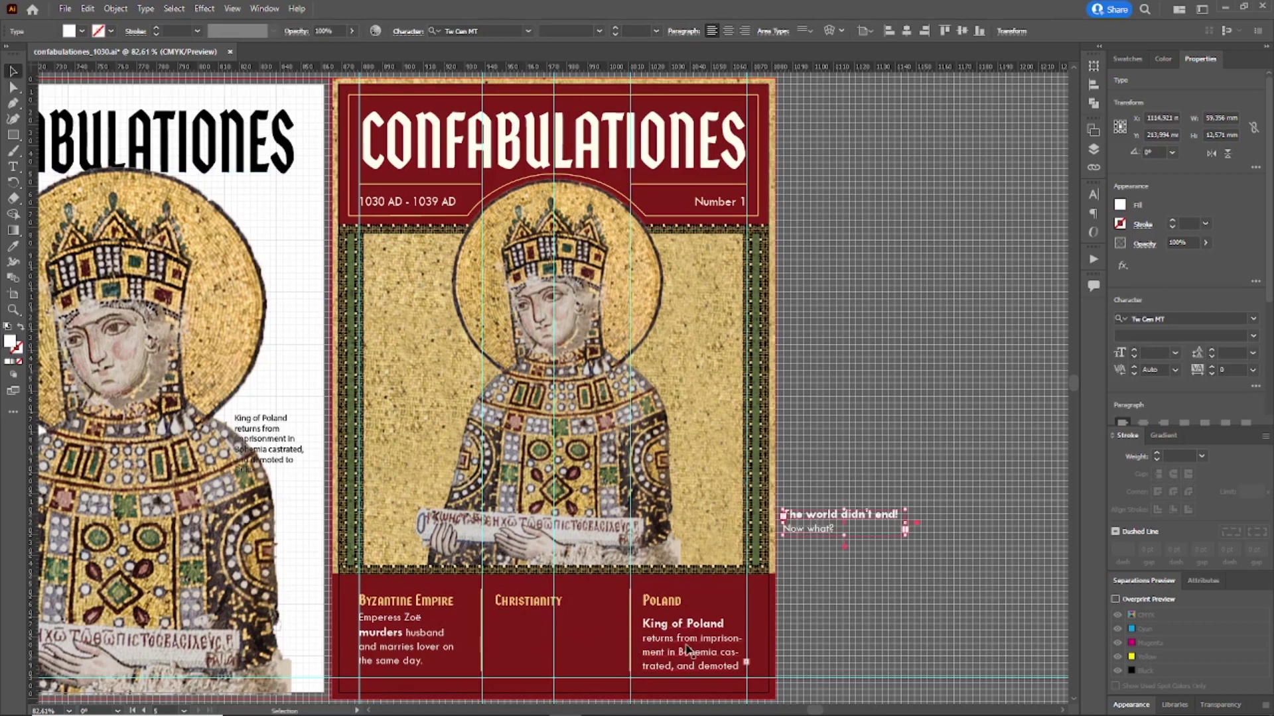
pyautogui.moveTo(688, 651); pyautogui.dragTo(538, 644)
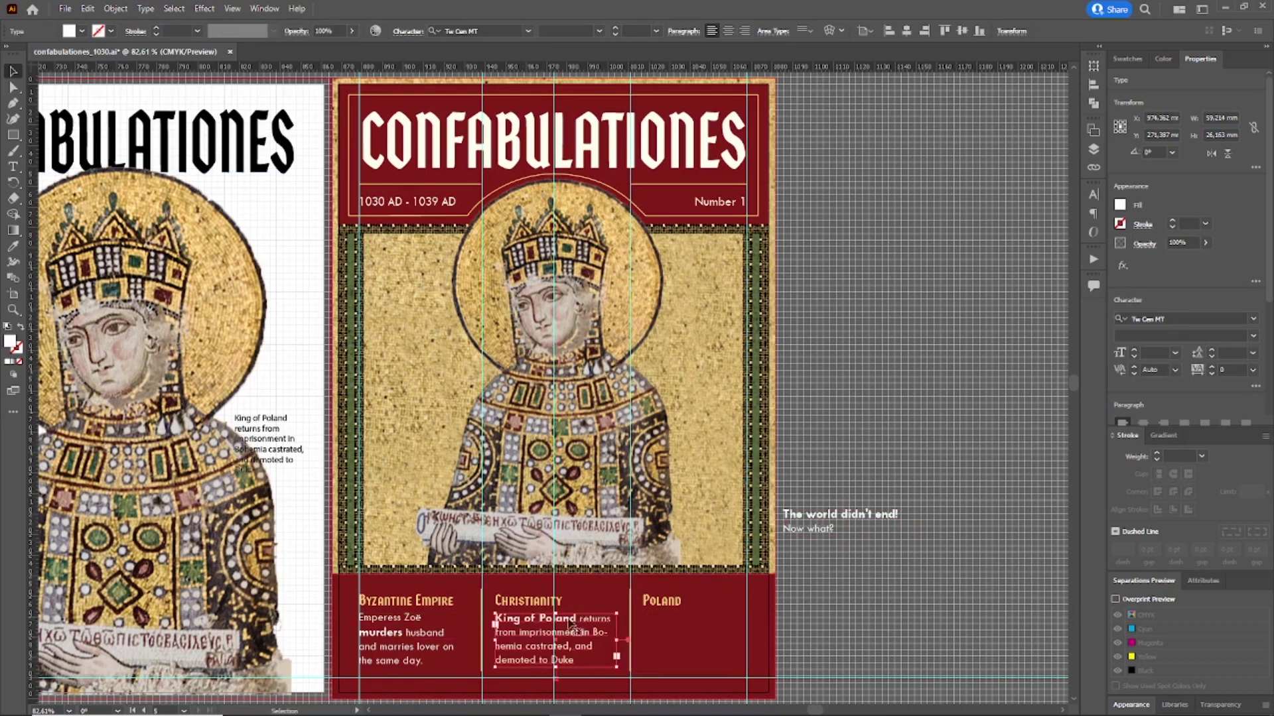
pyautogui.moveTo(827, 516); pyautogui.dragTo(686, 625)
pyautogui.moveTo(764, 630); pyautogui.dragTo(694, 665)
pyautogui.moveTo(539, 601); pyautogui.dragTo(714, 591)
pyautogui.moveTo(663, 608); pyautogui.dragTo(515, 610)
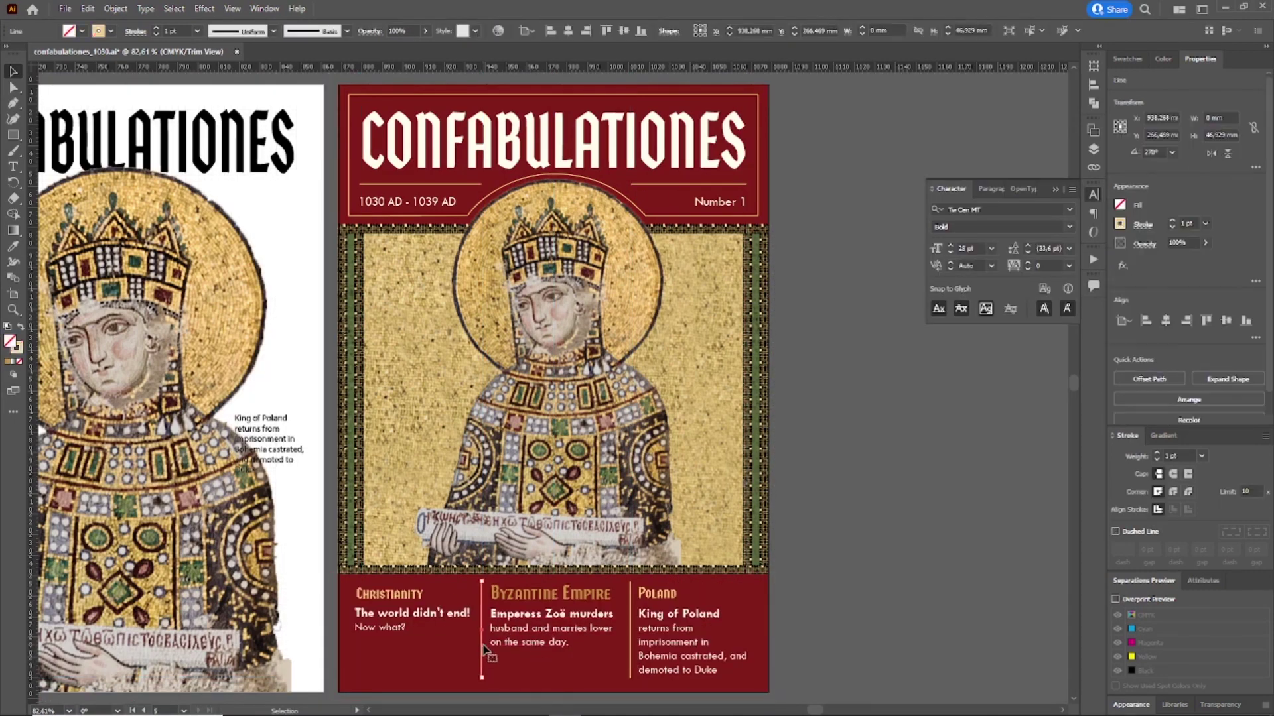
# - Park the left divider and the Christianity group beside the cover and fit the Byzantine Empire group about 97 mm wide from the left margin
pyautogui.moveTo(482, 630); pyautogui.dragTo(878, 538)
pyautogui.moveTo(428, 611); pyautogui.dragTo(904, 439)
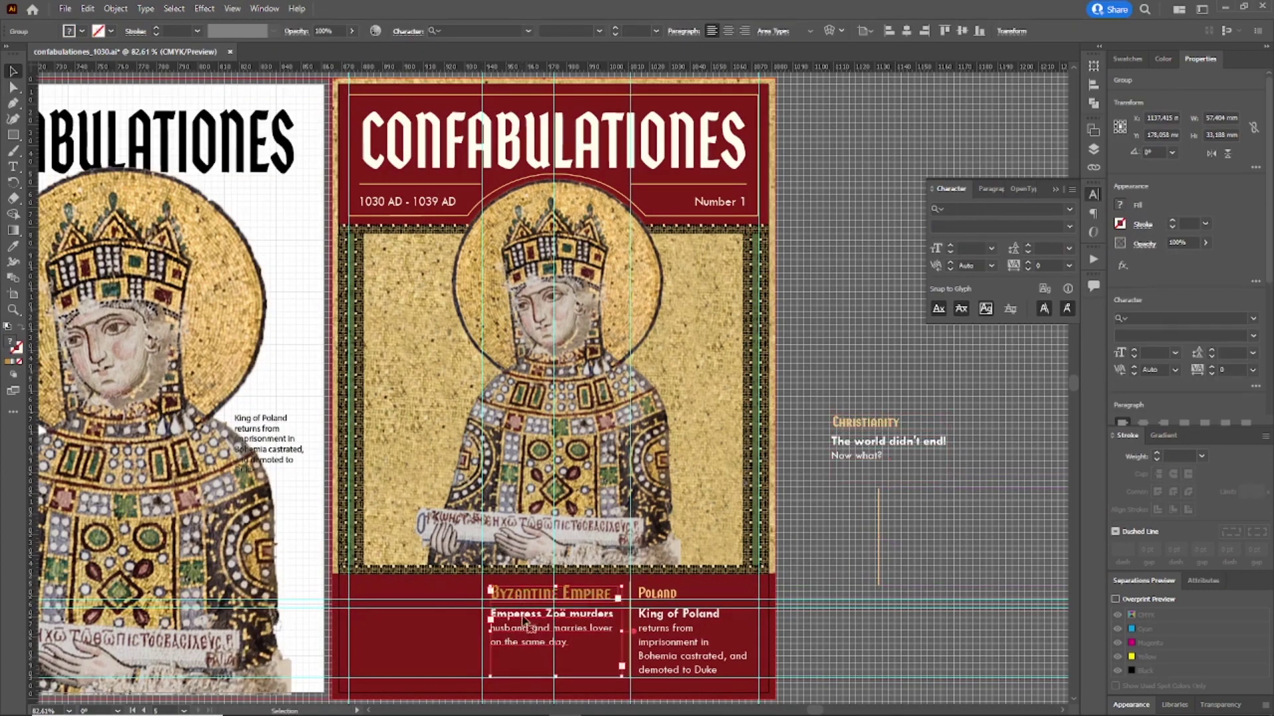
pyautogui.moveTo(518, 625); pyautogui.dragTo(553, 634)
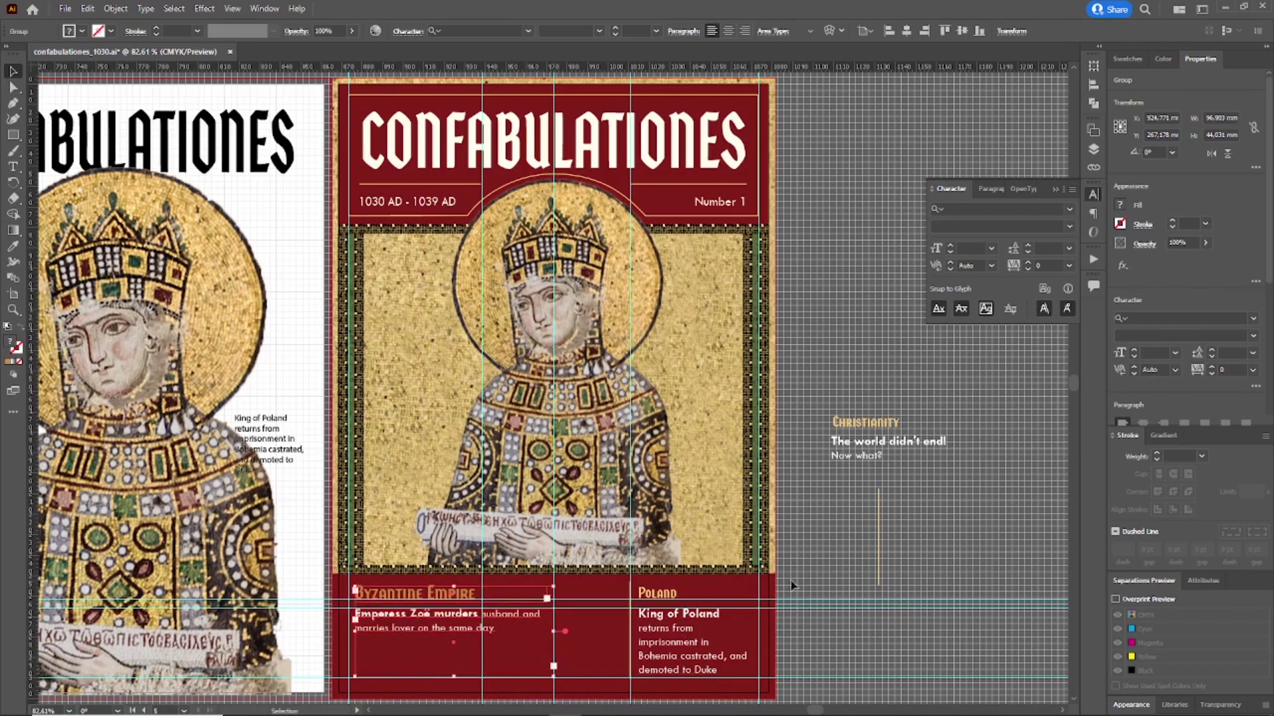
# - Centre the parked divider in the caption band and widen the Poland group to about 91 mm beside it
pyautogui.moveTo(879, 539); pyautogui.dragTo(555, 632)
pyautogui.moveTo(733, 637)
pyautogui.mouseDown()
pyautogui.moveTo(659, 637)
pyautogui.moveTo(751, 636)
pyautogui.mouseUp()
pyautogui.moveTo(659, 673); pyautogui.dragTo(662, 652)
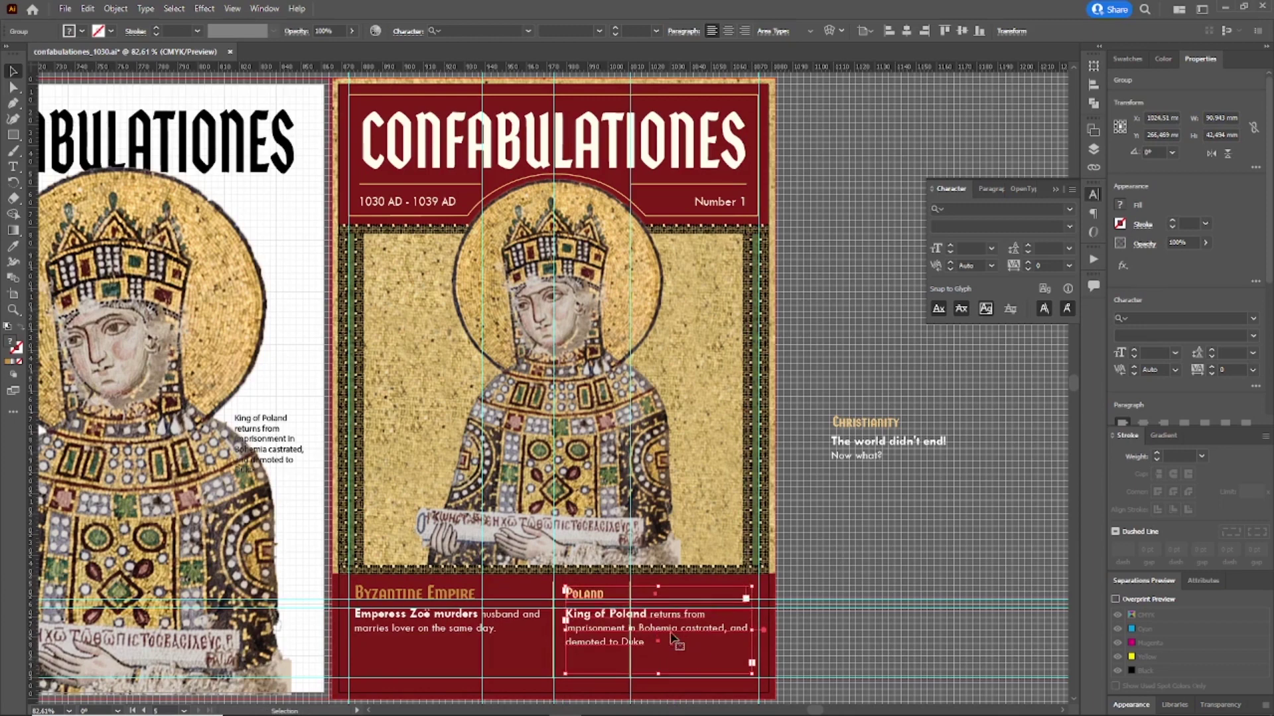
pyautogui.doubleClick(682, 634)
pyautogui.click(652, 634)
pyautogui.doubleClick(805, 526)
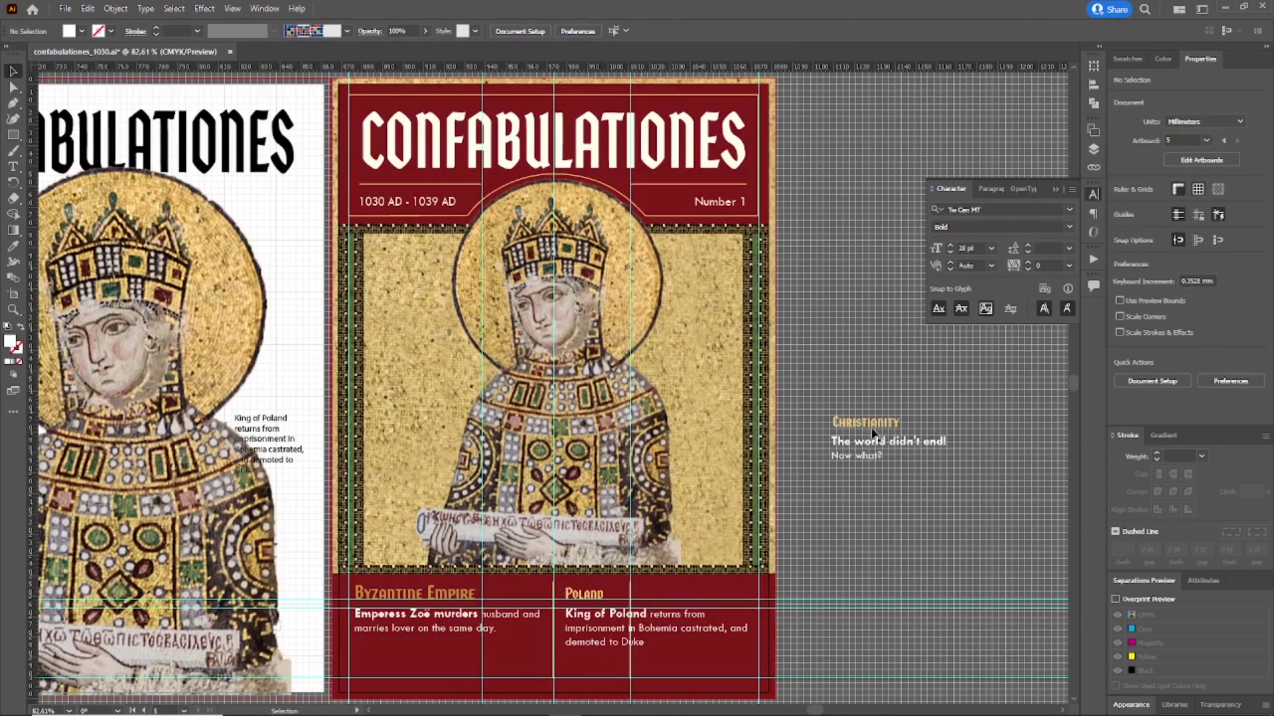
# - Place the Christianity group beneath the Poland group and shift the column split to the left, widening the Poland text
pyautogui.moveTo(875, 442); pyautogui.dragTo(753, 682)
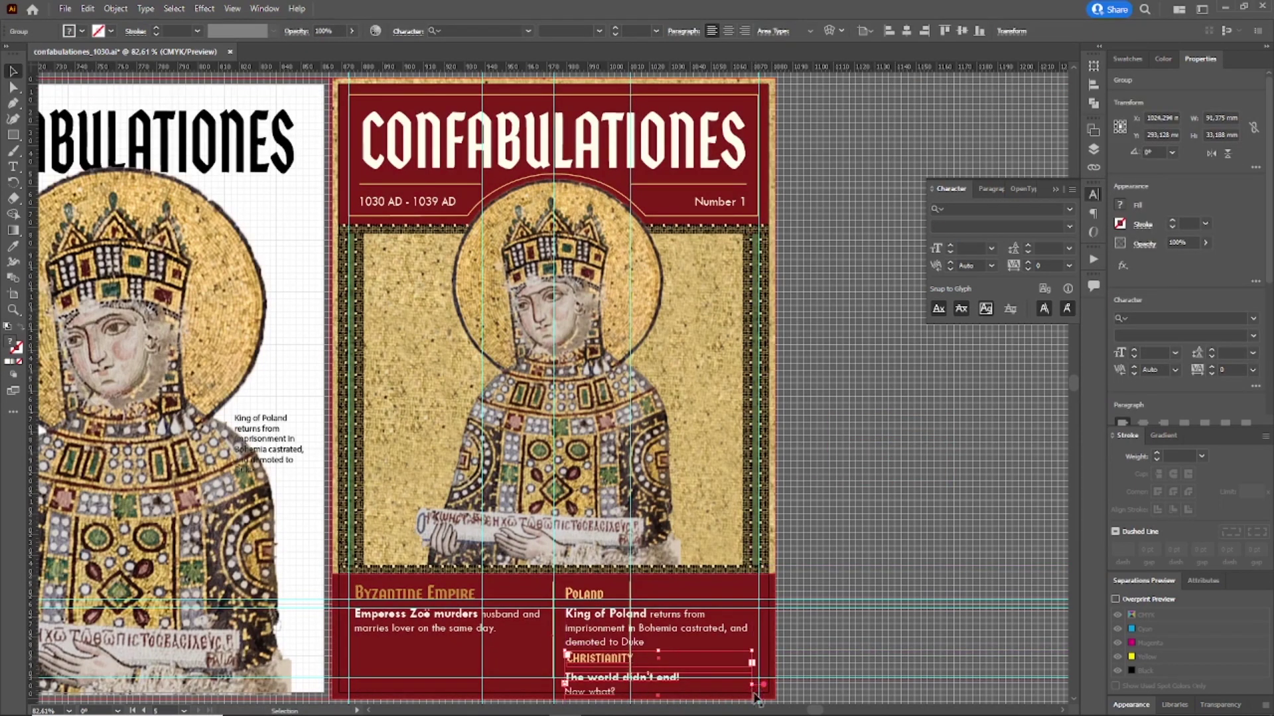
pyautogui.click(796, 670)
pyautogui.click(552, 661)
pyautogui.moveTo(553, 631)
pyautogui.mouseDown()
pyautogui.moveTo(527, 626)
pyautogui.moveTo(541, 618)
pyautogui.mouseUp()
# - Place the Christianity heading and caption beneath the two-line Poland caption, aligned with its left edge
pyautogui.click(606, 596)
pyautogui.click(587, 666)
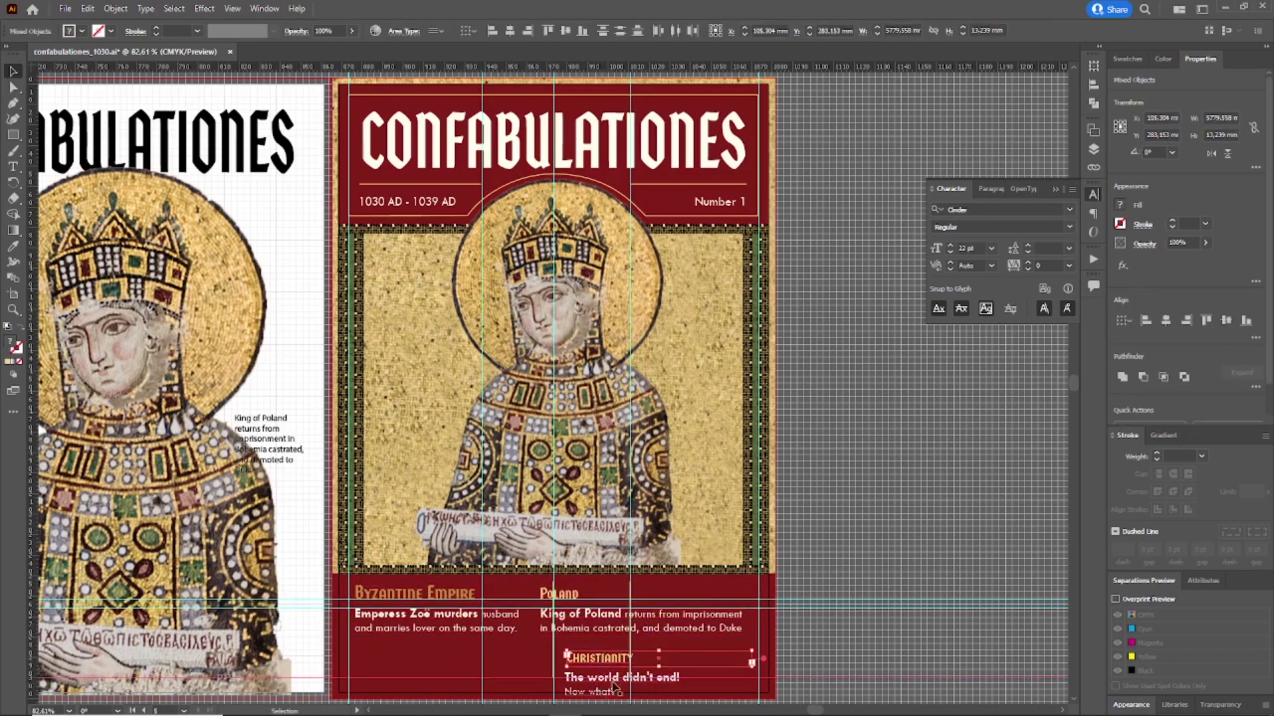
pyautogui.moveTo(587, 667); pyautogui.dragTo(562, 660)
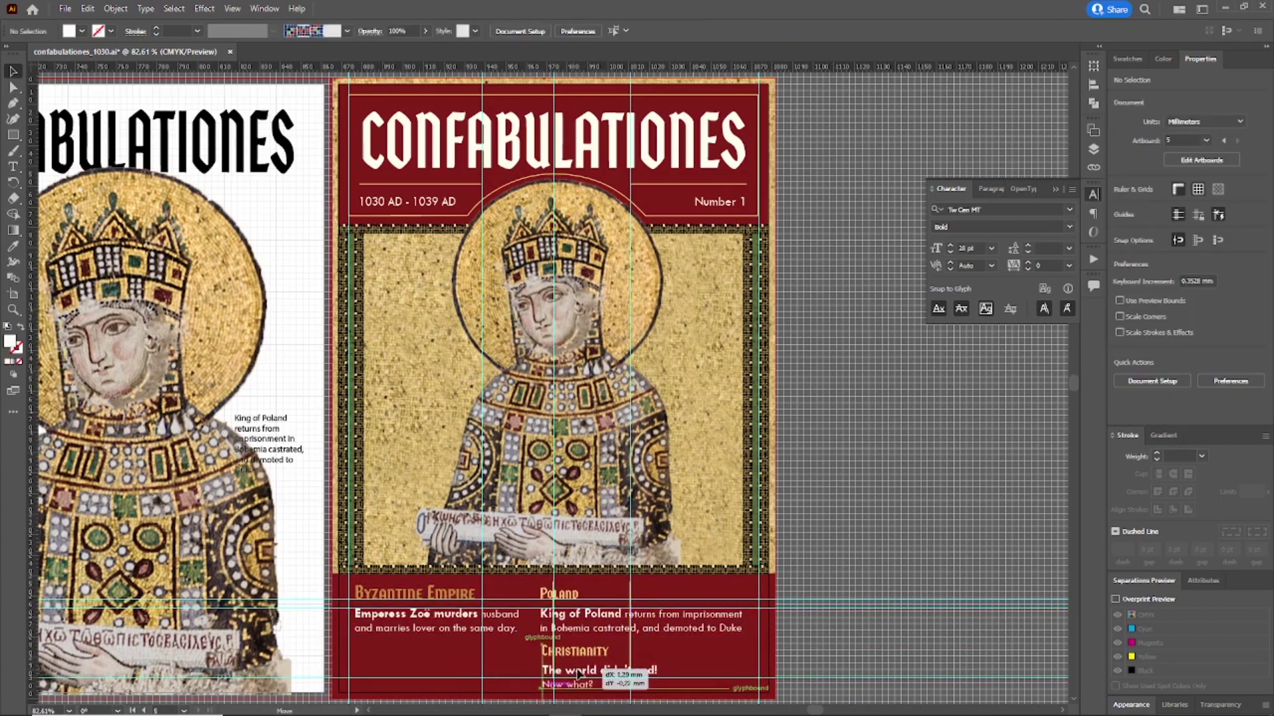
pyautogui.click(690, 627)
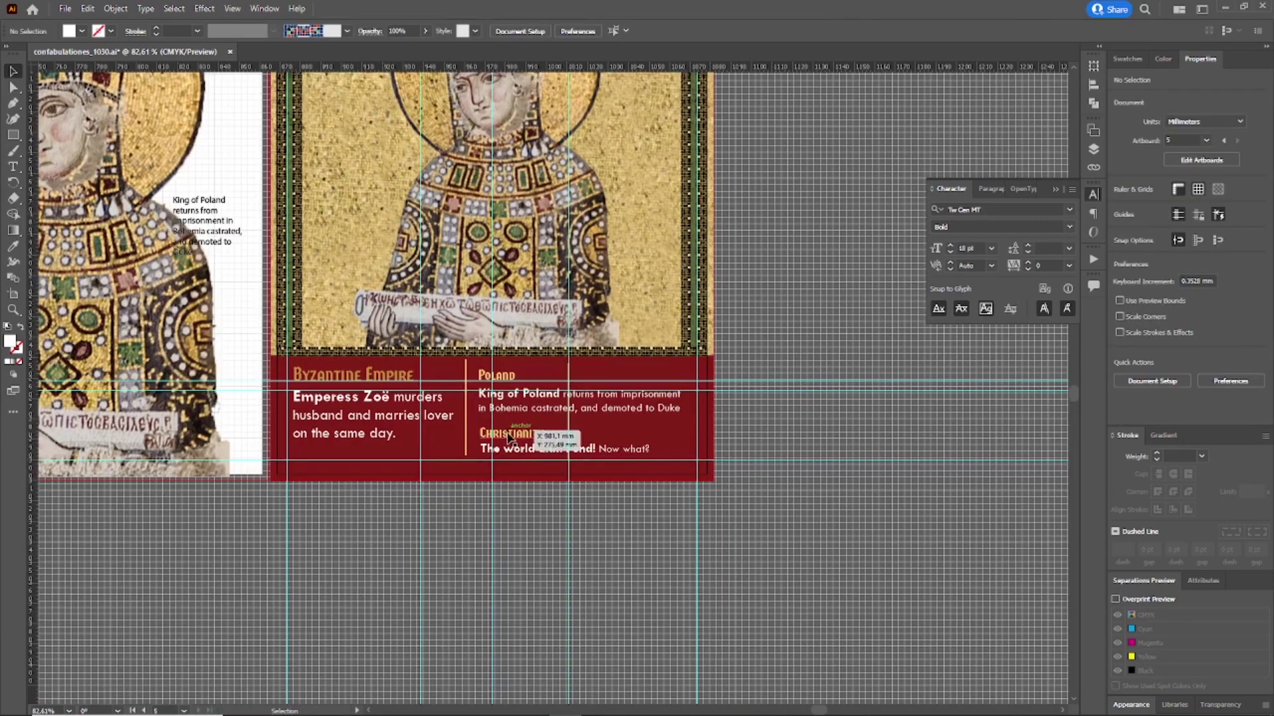
pyautogui.click(535, 437)
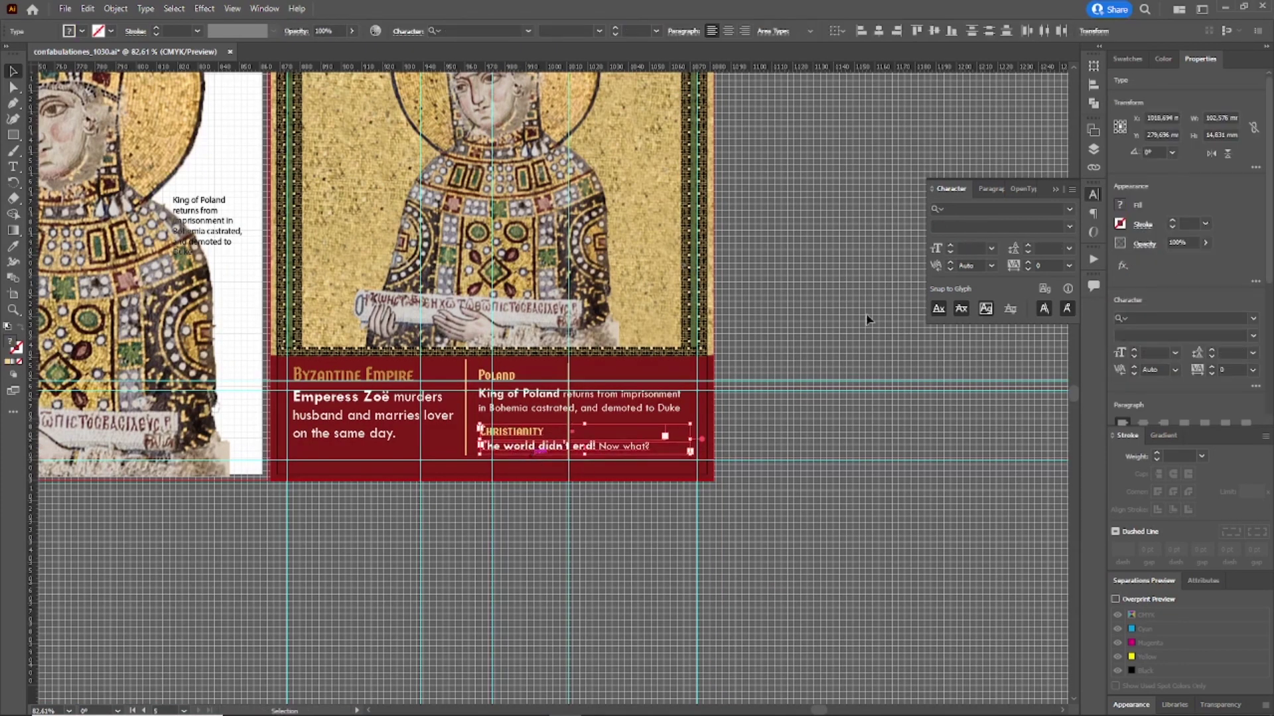
# - In trim view, narrow the Byzantine Empire caption so it breaks after "marries" and shift the divider slightly left
pyautogui.click(868, 320)
pyautogui.click(231, 9)
pyautogui.click(259, 86)
pyautogui.click(456, 419)
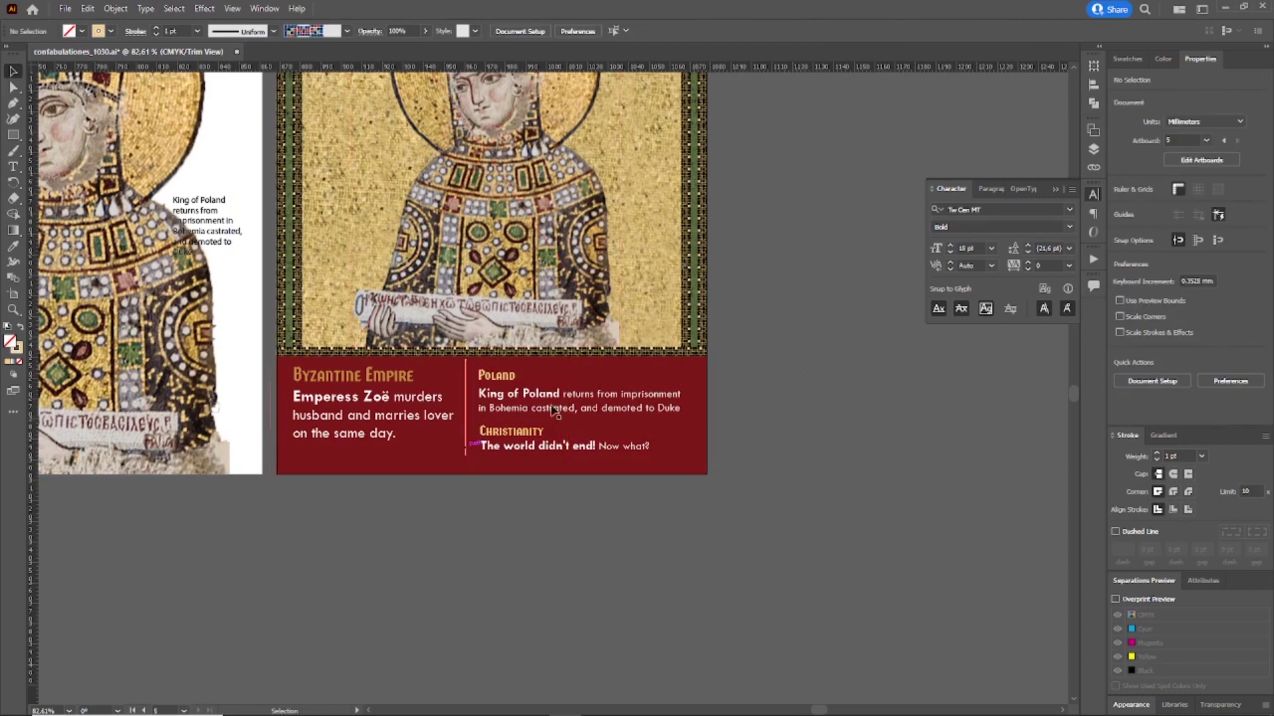
pyautogui.moveTo(456, 420); pyautogui.dragTo(454, 419)
pyautogui.click(466, 439)
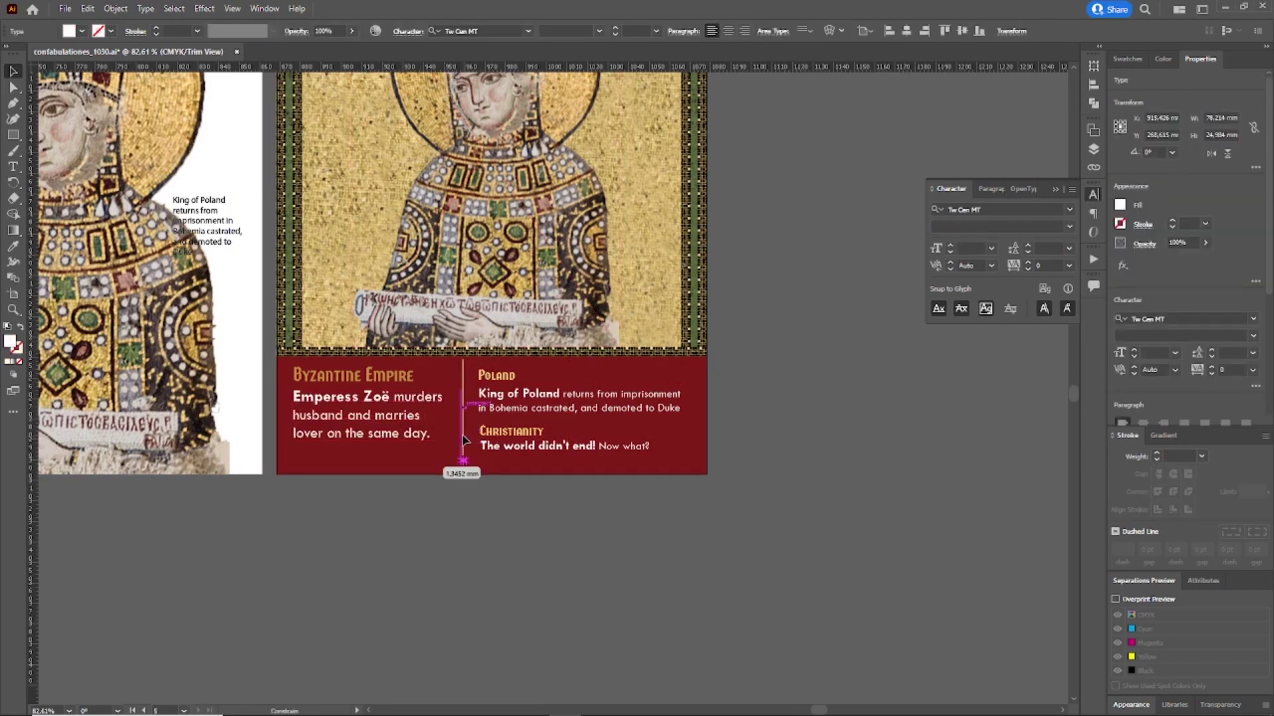
pyautogui.click(807, 352)
pyautogui.click(624, 397)
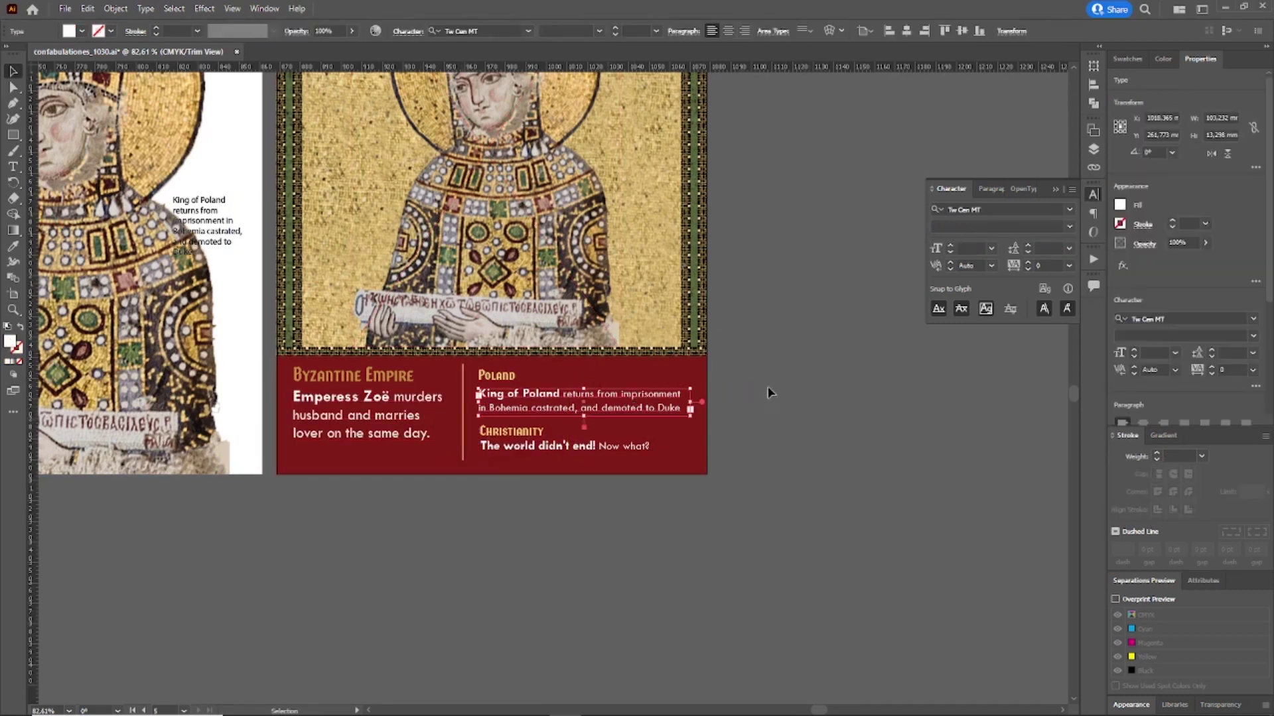
pyautogui.click(767, 386)
# - Shift the Byzantine Empire heading and caption together slightly right and down within their column
pyautogui.click(345, 405)
pyautogui.keyDown('shift'); pyautogui.click(345, 376); pyautogui.keyUp('shift')
pyautogui.moveTo(293, 407); pyautogui.dragTo(297, 409)
pyautogui.click(802, 370)
pyautogui.hotkey('ctrl', '0')
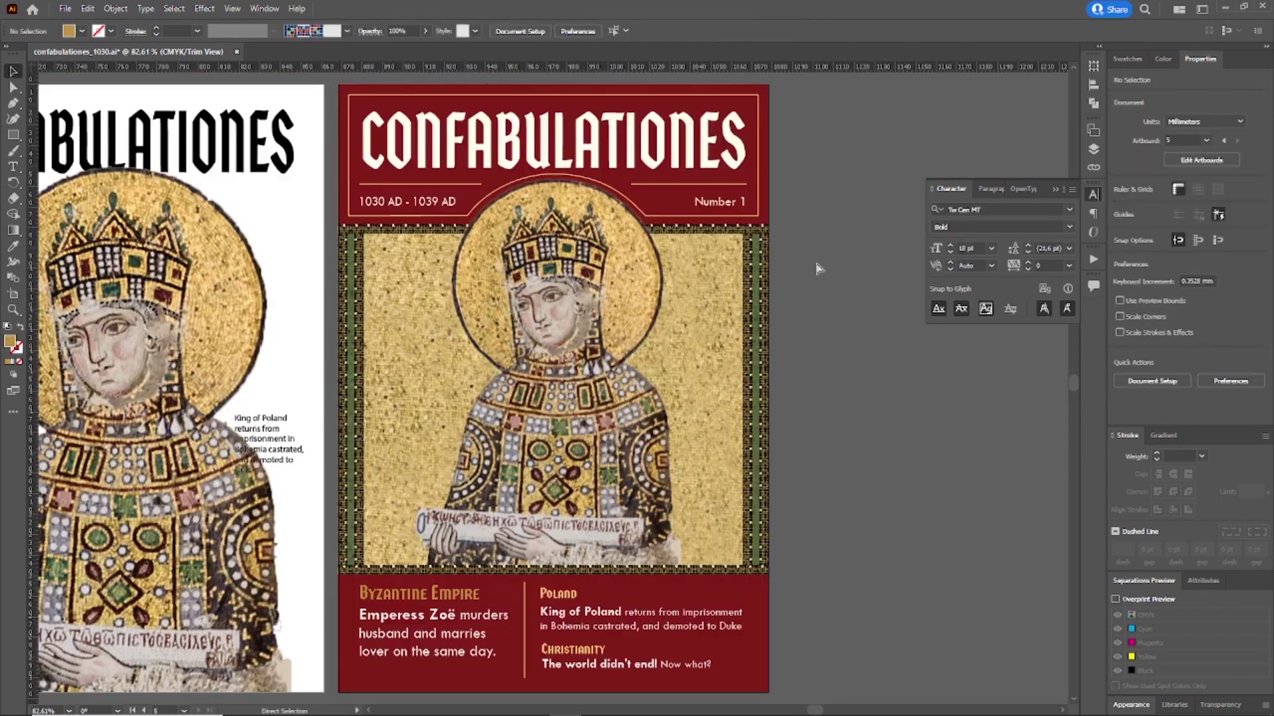
pyautogui.click(422, 620)
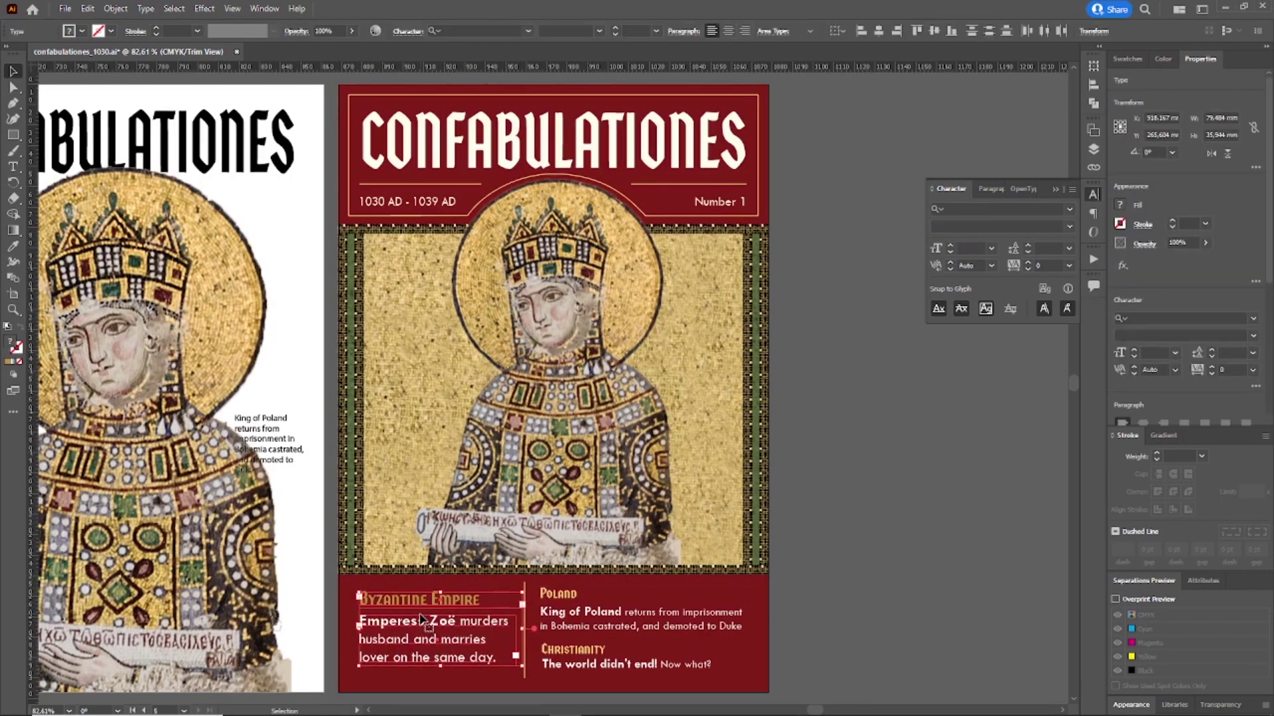
pyautogui.click(858, 449)
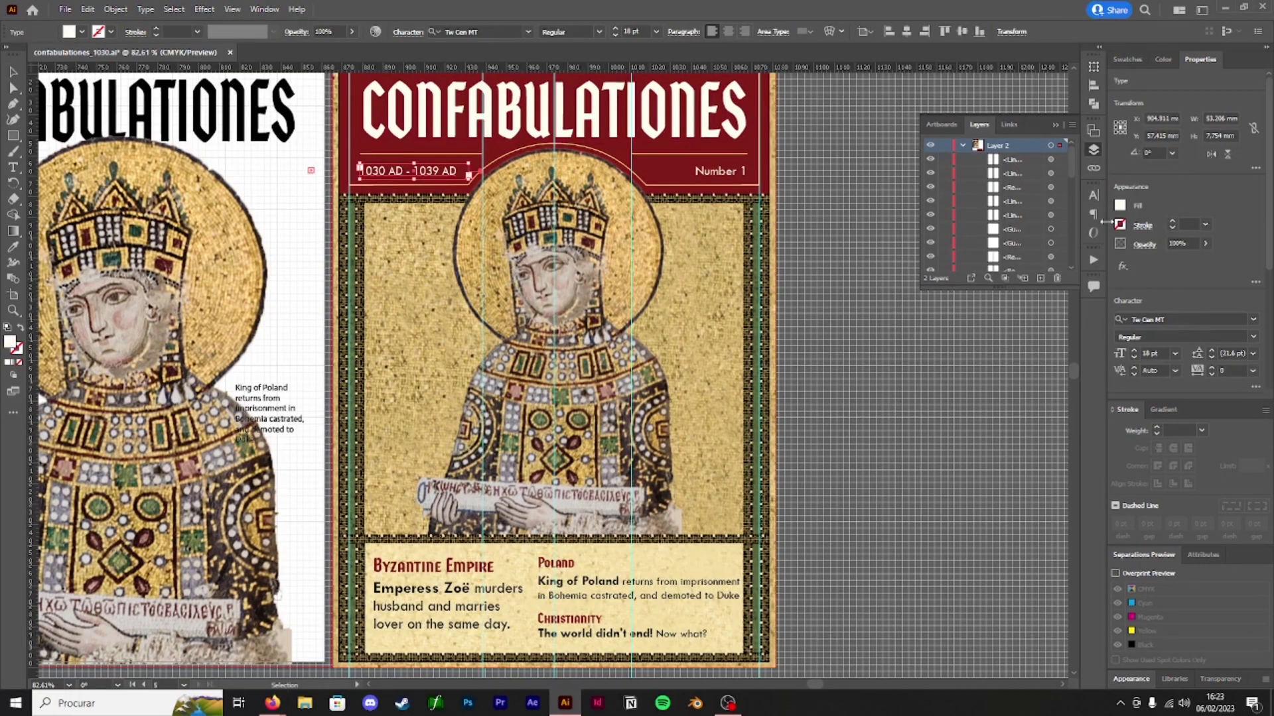
# - Justify all lines of the date text and the Number 1 text in the header
pyautogui.click(1093, 214)
pyautogui.click(1066, 211)
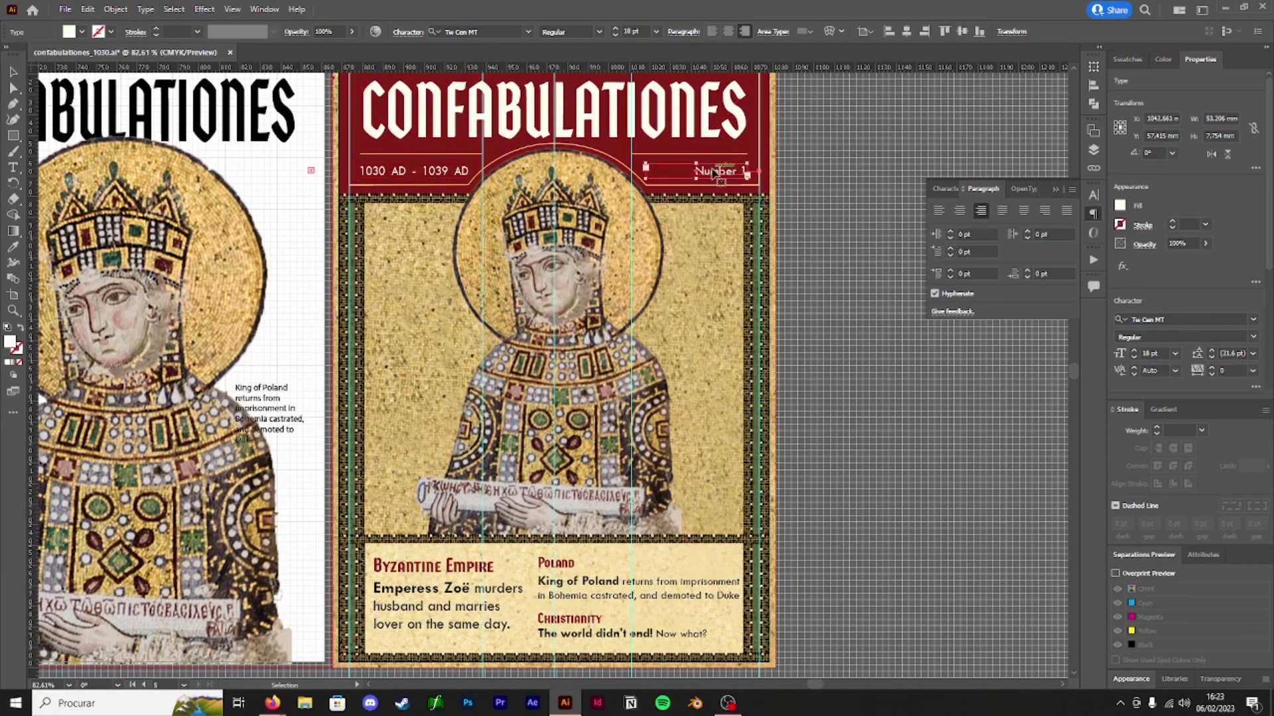
pyautogui.click(848, 211)
pyautogui.click(697, 178)
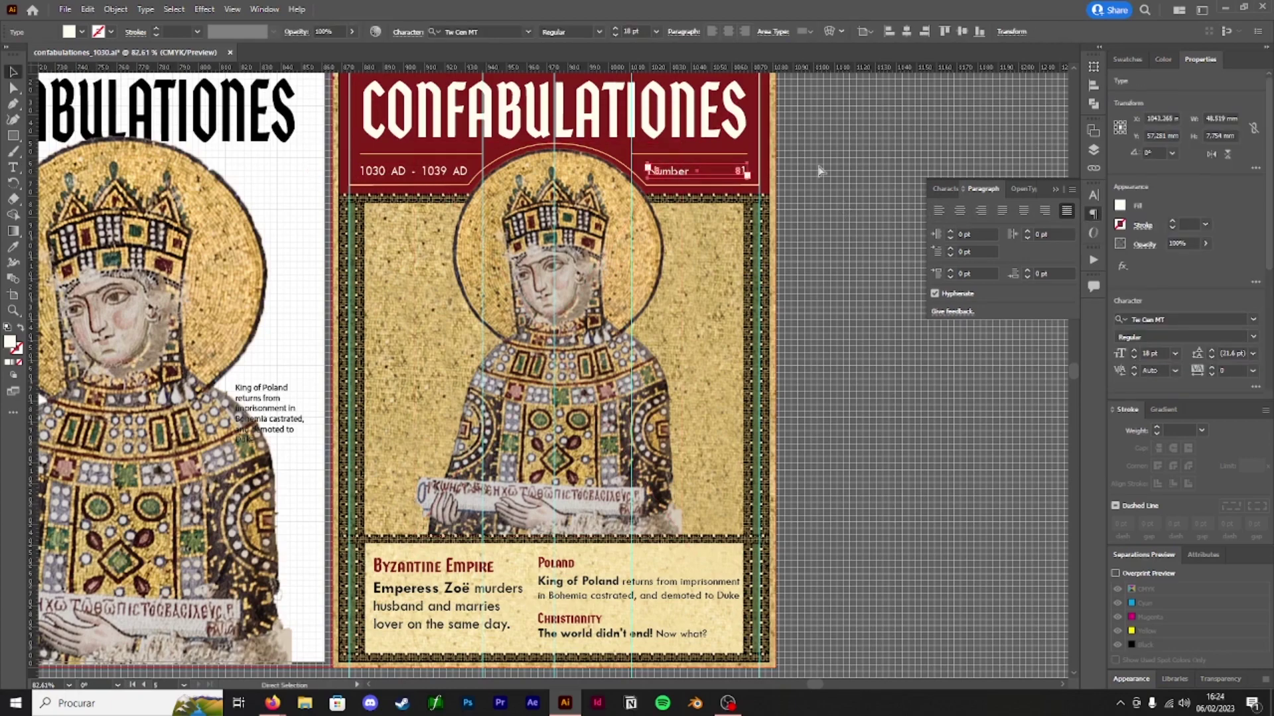
# - Fit the date and issue-number frames to the header rules, about 52.5 mm and 48.9 mm wide
pyautogui.hotkey('ctrl', '+')
pyautogui.hotkey('ctrl', '+')
pyautogui.hotkey('ctrl', '+')
pyautogui.hotkey('ctrl', '+')
pyautogui.moveTo(367, 374); pyautogui.dragTo(364, 374)
pyautogui.moveTo(294, 379); pyautogui.dragTo(1190, 377)
pyautogui.moveTo(816, 387); pyautogui.dragTo(434, 428)
pyautogui.hscroll(-10, 434, 428)
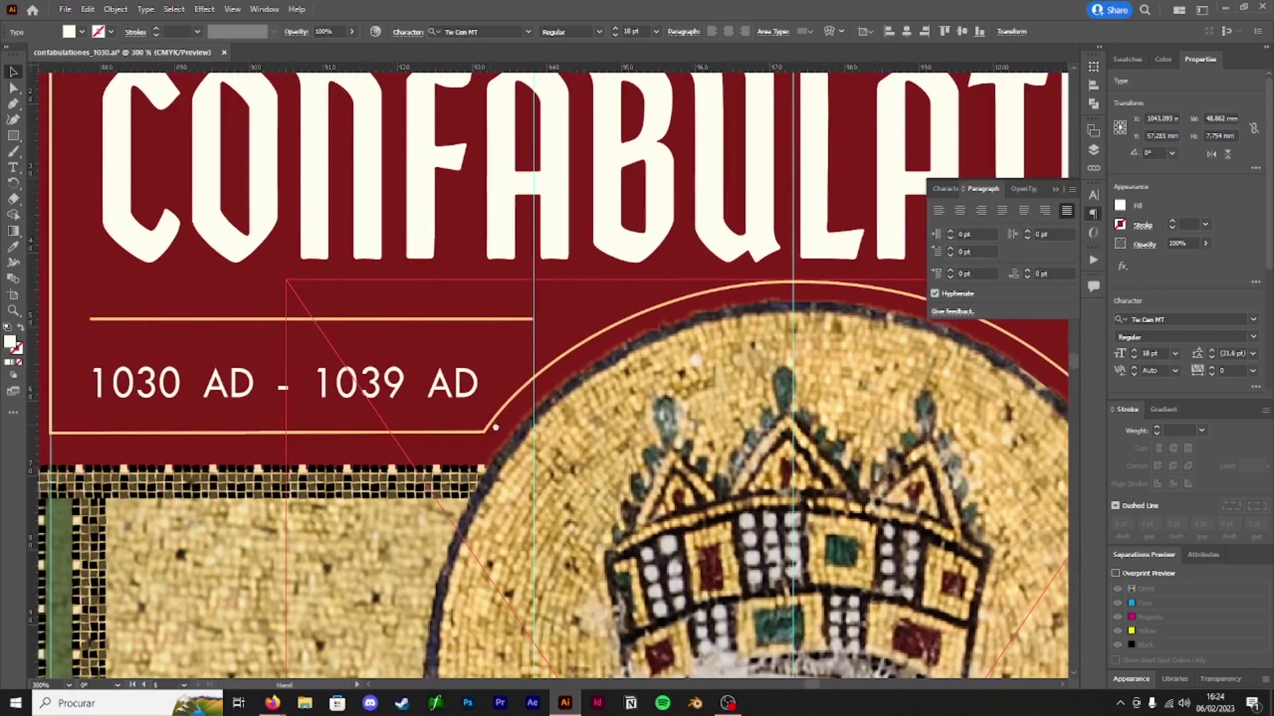
pyautogui.click(569, 373)
pyautogui.moveTo(568, 379); pyautogui.dragTo(568, 380)
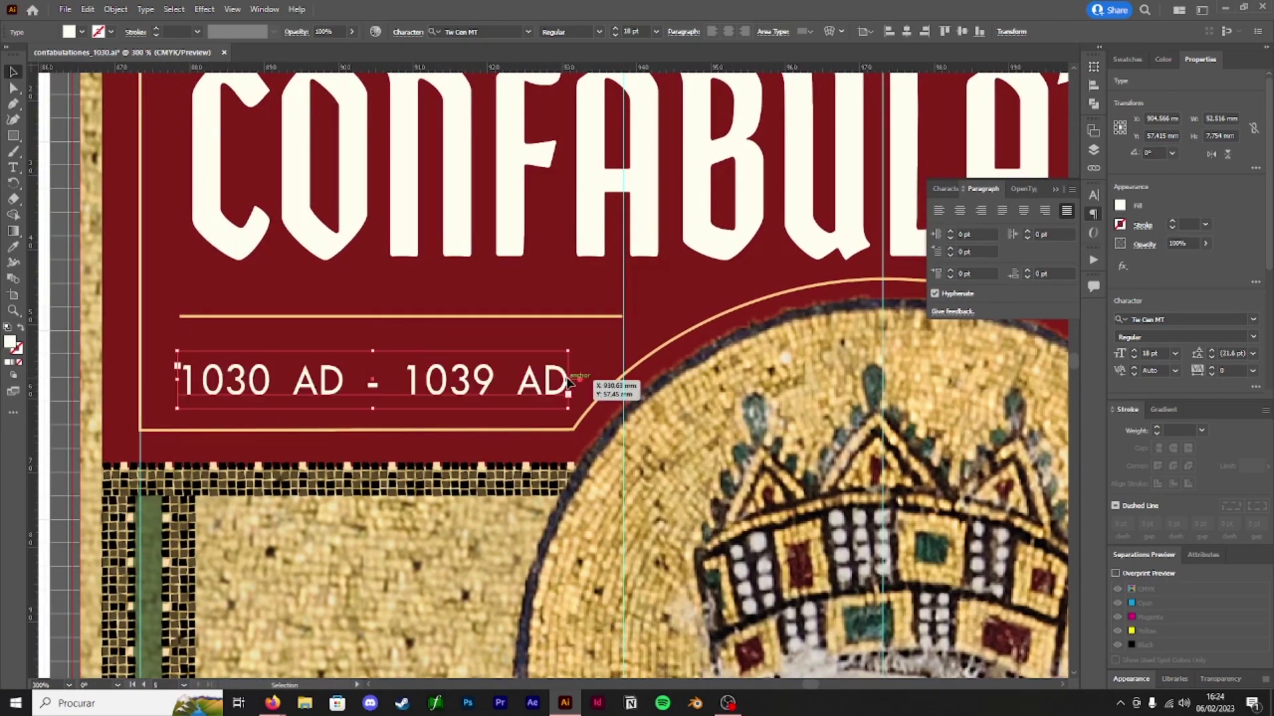
pyautogui.moveTo(33, 302); pyautogui.dragTo(43, 336)
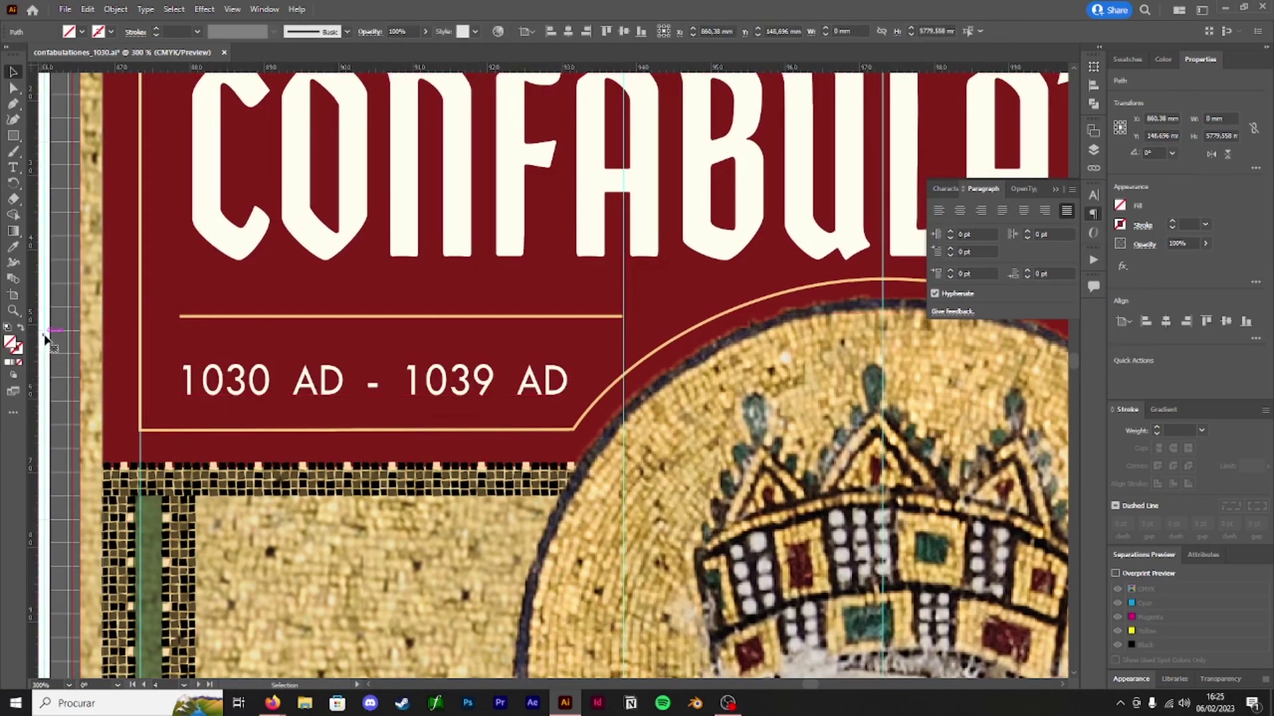
pyautogui.press('Delete')
# - Replace the Christianity heading with "1033"
pyautogui.scroll(-2, 489, 378)
pyautogui.scroll(-5, 699, 372)
pyautogui.hotkey('ctrl', '0')
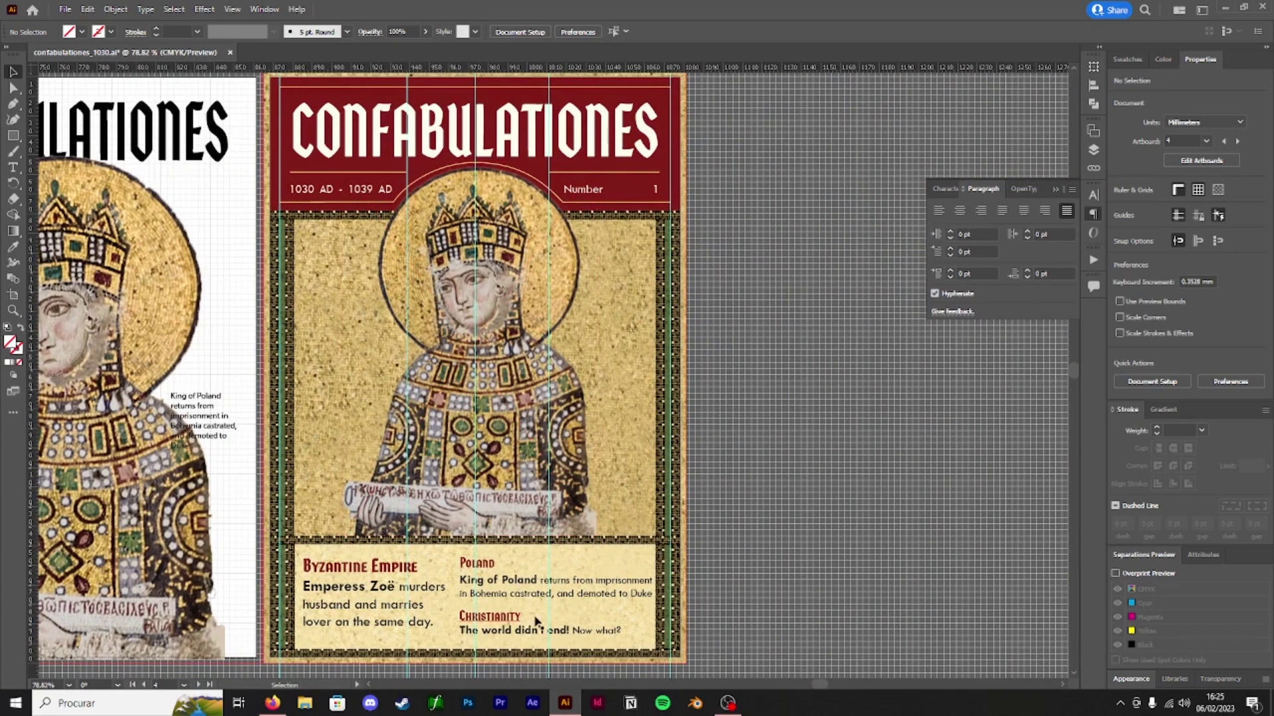
pyautogui.doubleClick(516, 620)
pyautogui.doubleClick(516, 620)
pyautogui.write('1033')
# - Reword "King of Poland" in the Poland caption to "King Mieszko II"
pyautogui.doubleClick(536, 581)
pyautogui.press('BackSpace')
pyautogui.press('BackSpace')
pyautogui.press('BackSpace')
pyautogui.press('BackSpace')
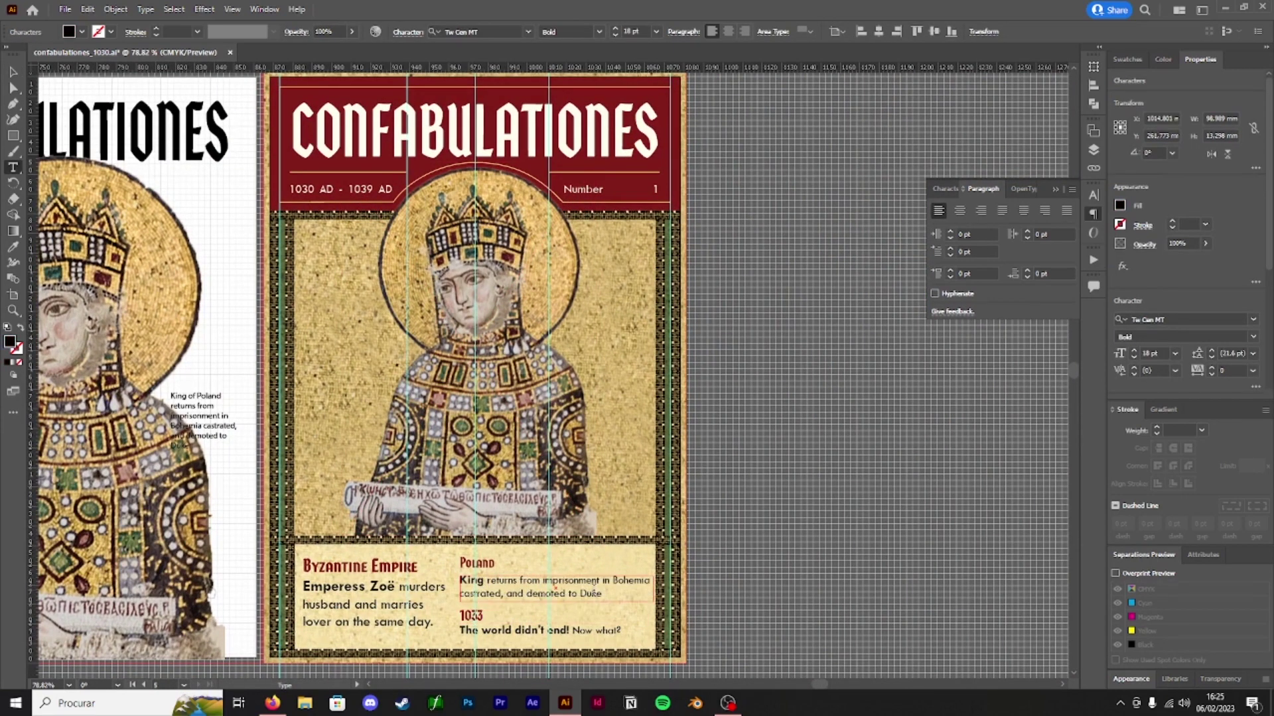
pyautogui.write('Mieszko II returns from')
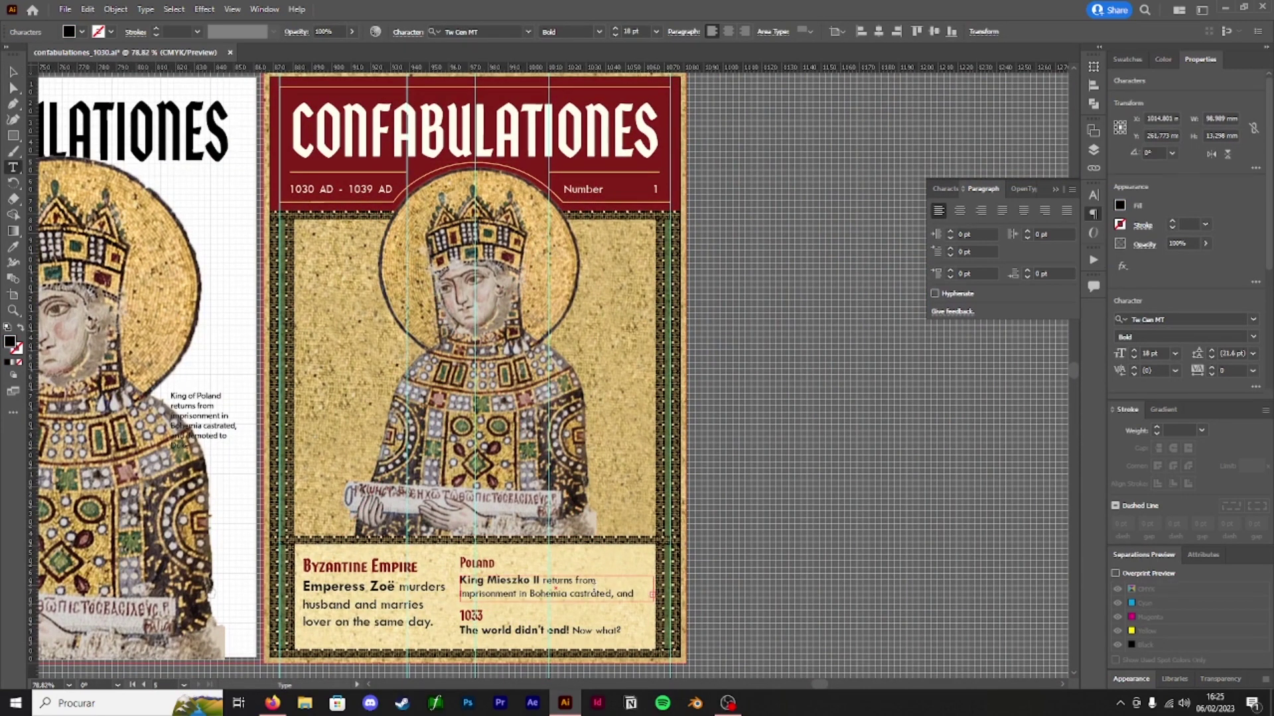
# - Extend the Poland caption's frame to hold a third line and nudge it upward together with its heading
pyautogui.press('Escape')
pyautogui.moveTo(555, 602); pyautogui.dragTo(556, 614)
pyautogui.keyDown('shift'); pyautogui.click(484, 566); pyautogui.keyUp('shift')
pyautogui.press('Up')
pyautogui.press('Up')
pyautogui.press('Up')
pyautogui.press('Up')
pyautogui.press('Up')
pyautogui.press('Up')
pyautogui.press('Up')
pyautogui.press('Up')
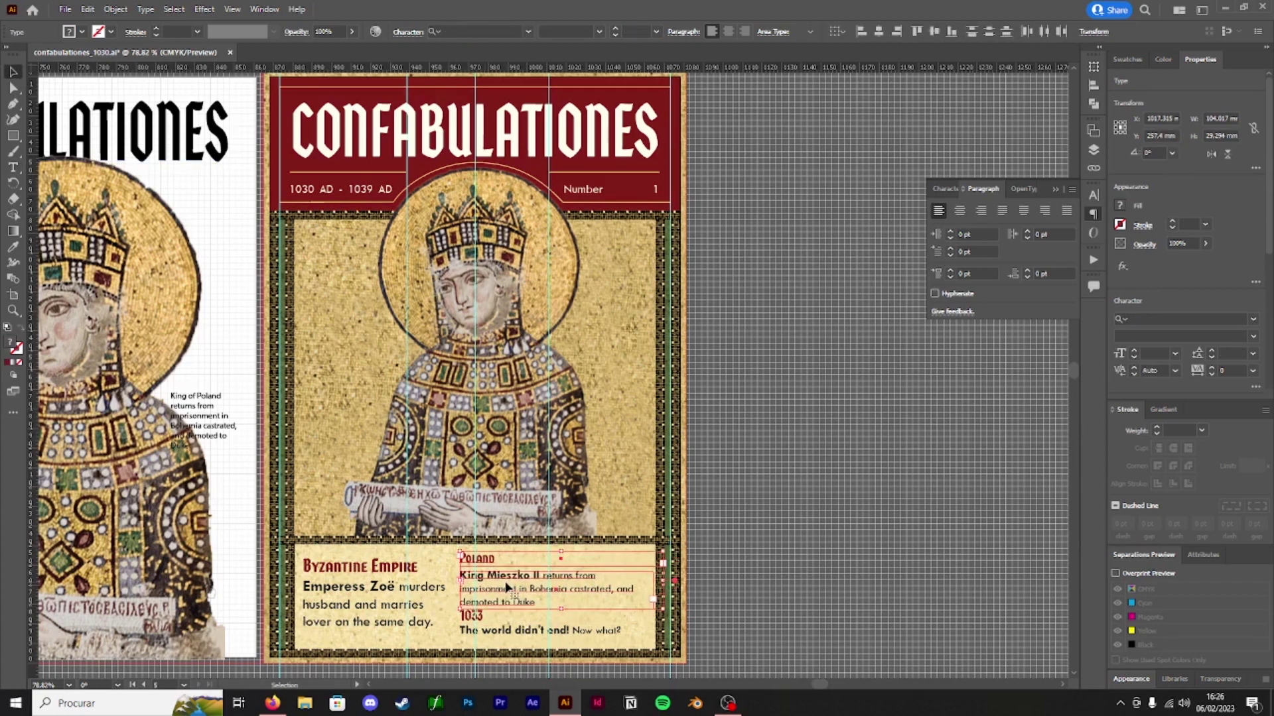
# - Nudge the Poland caption closer to its heading and tighten its line spacing
pyautogui.click(543, 586)
pyautogui.press('Up')
pyautogui.press('Up')
pyautogui.press('Up')
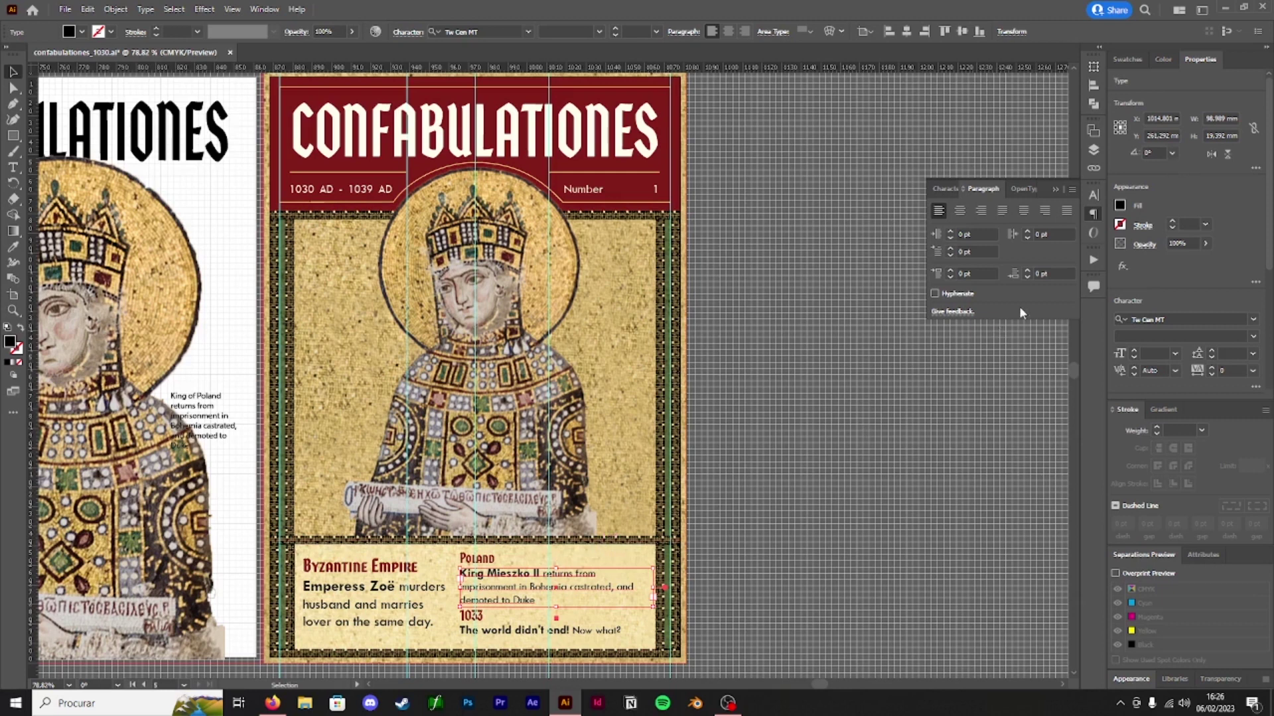
pyautogui.click(1094, 194)
pyautogui.click(1029, 245)
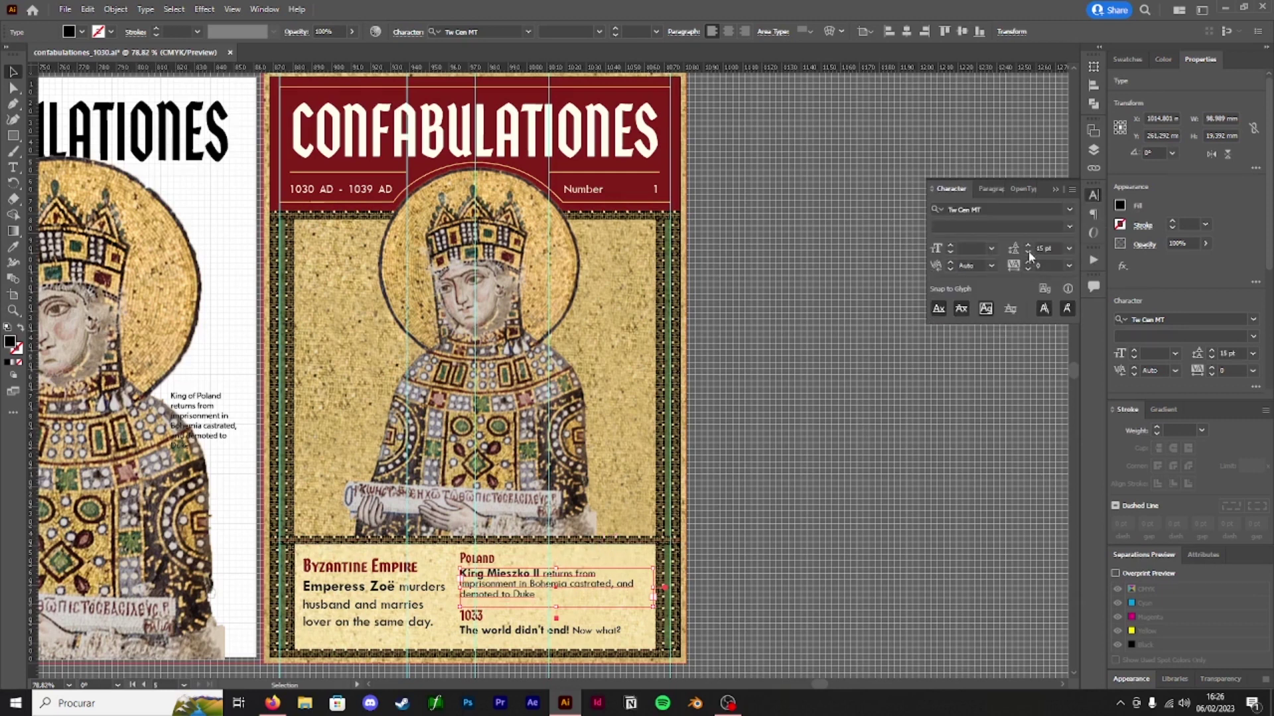
pyautogui.click(1028, 245)
pyautogui.click(1028, 244)
pyautogui.click(1028, 245)
pyautogui.click(1029, 245)
pyautogui.click(873, 366)
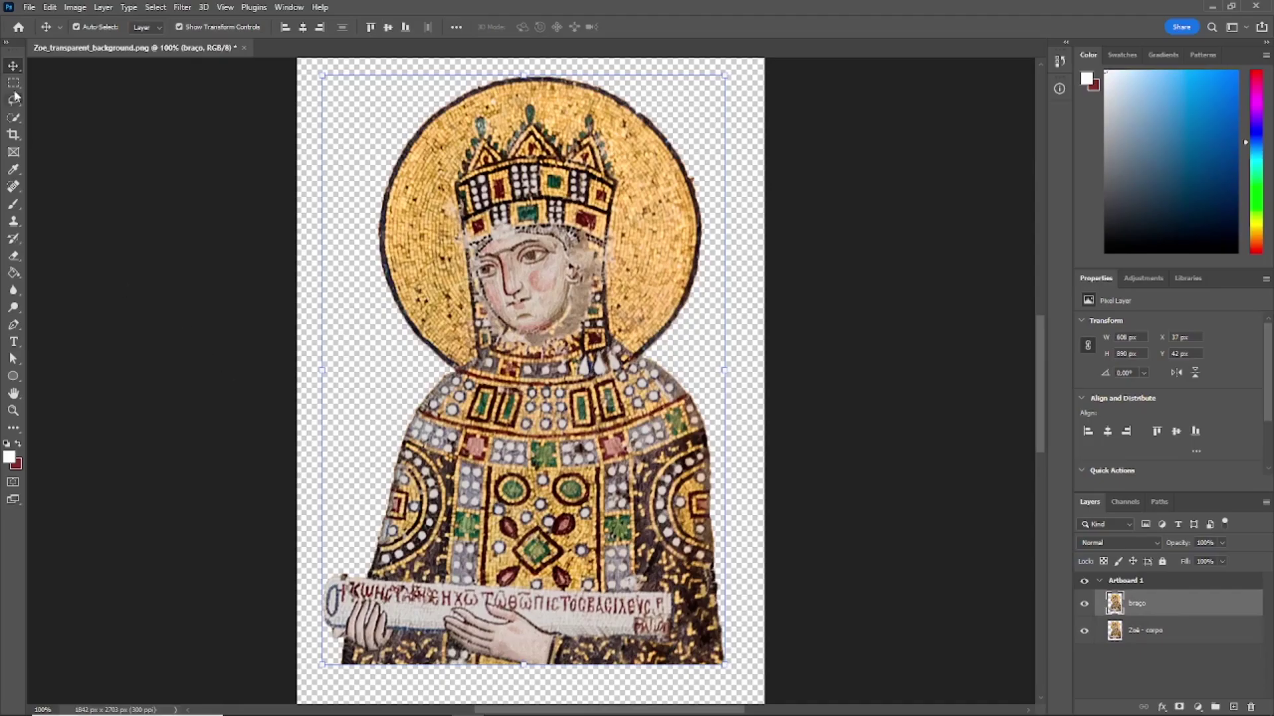
# - Switch to Photoshop and trace the empress's hand and the sleeve below the scroll with the Pen tool on the braço layer
pyautogui.click(15, 326)
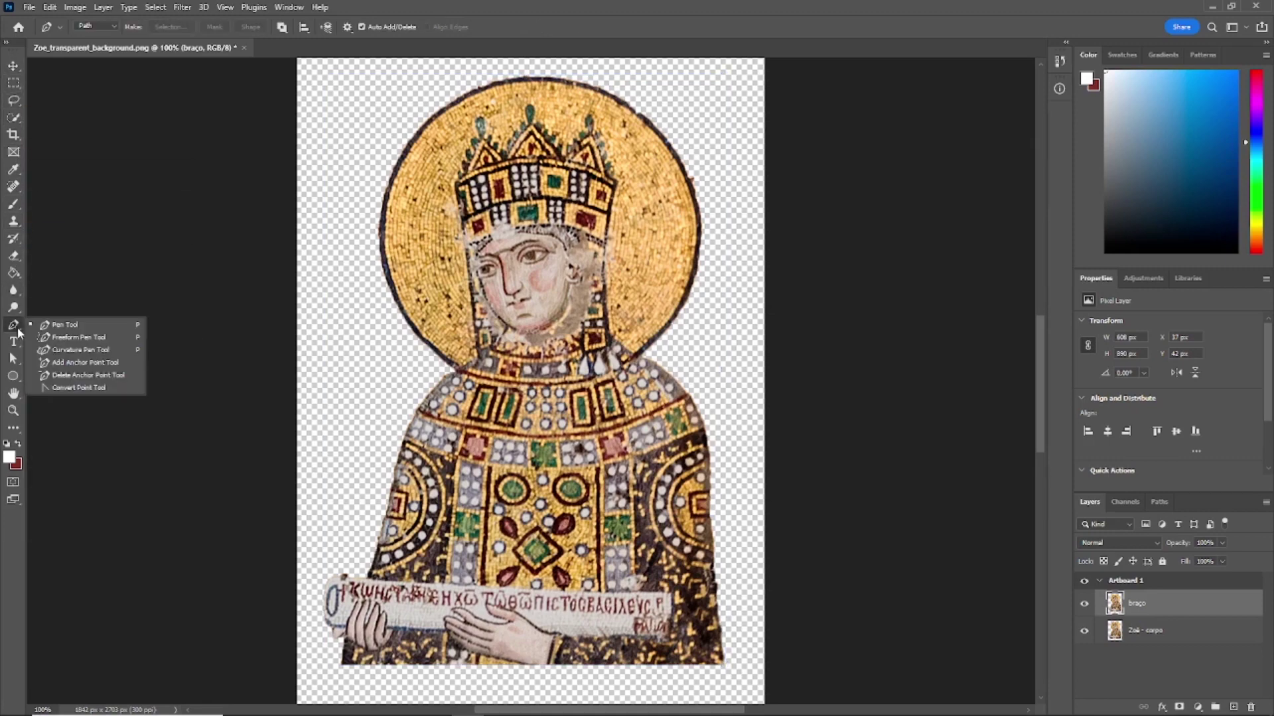
pyautogui.click(13, 329)
pyautogui.scroll(2, 572, 622)
pyautogui.scroll(-3, 572, 622)
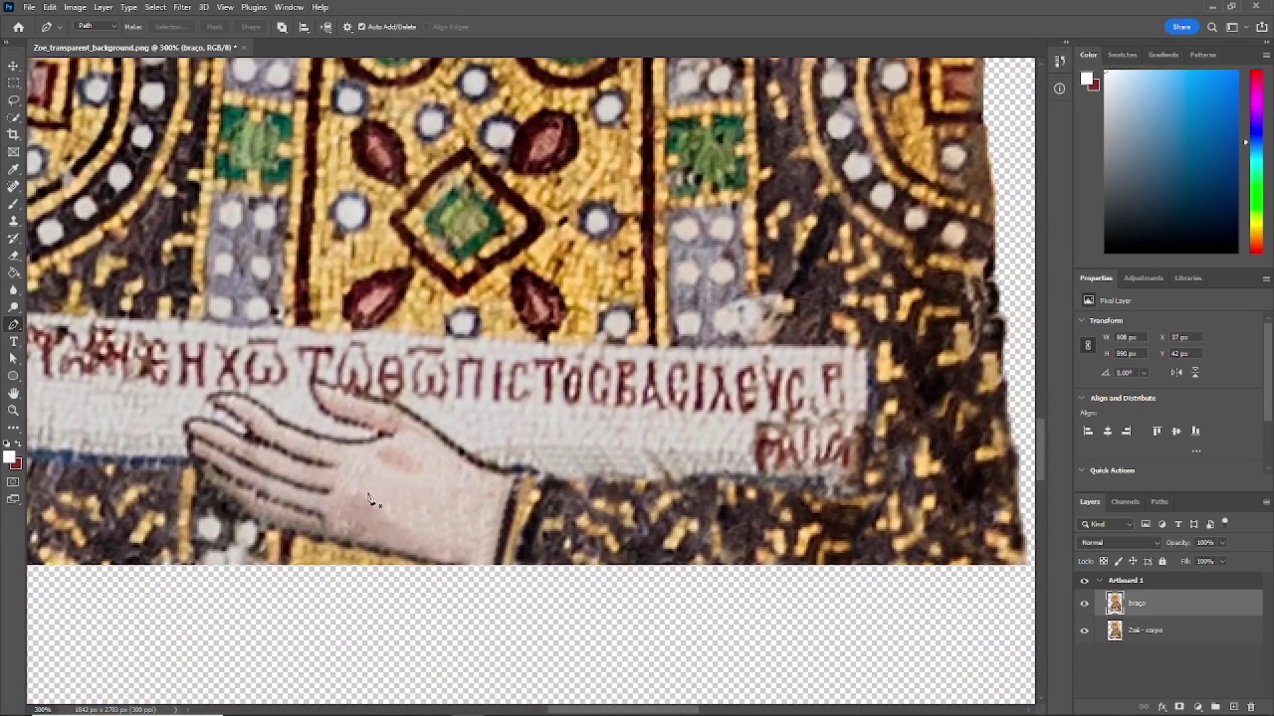
pyautogui.click(451, 565)
pyautogui.click(312, 537)
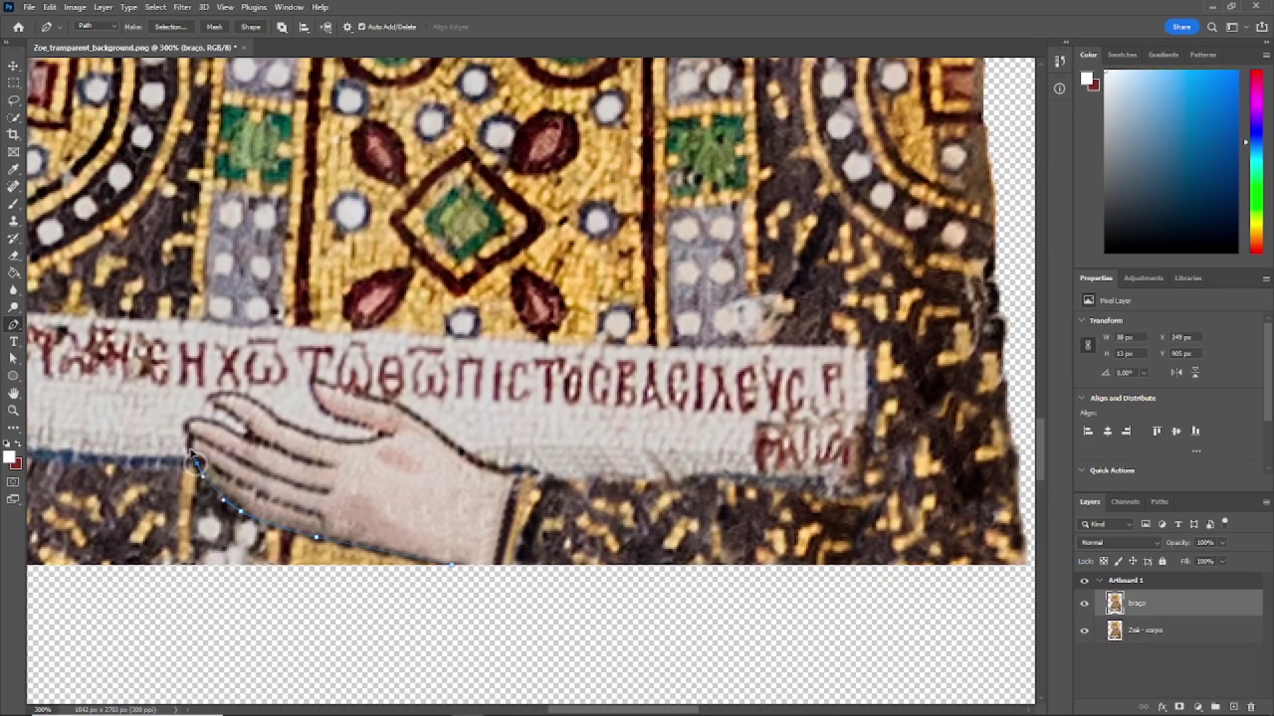
pyautogui.click(186, 423)
pyautogui.click(1027, 562)
pyautogui.click(451, 565)
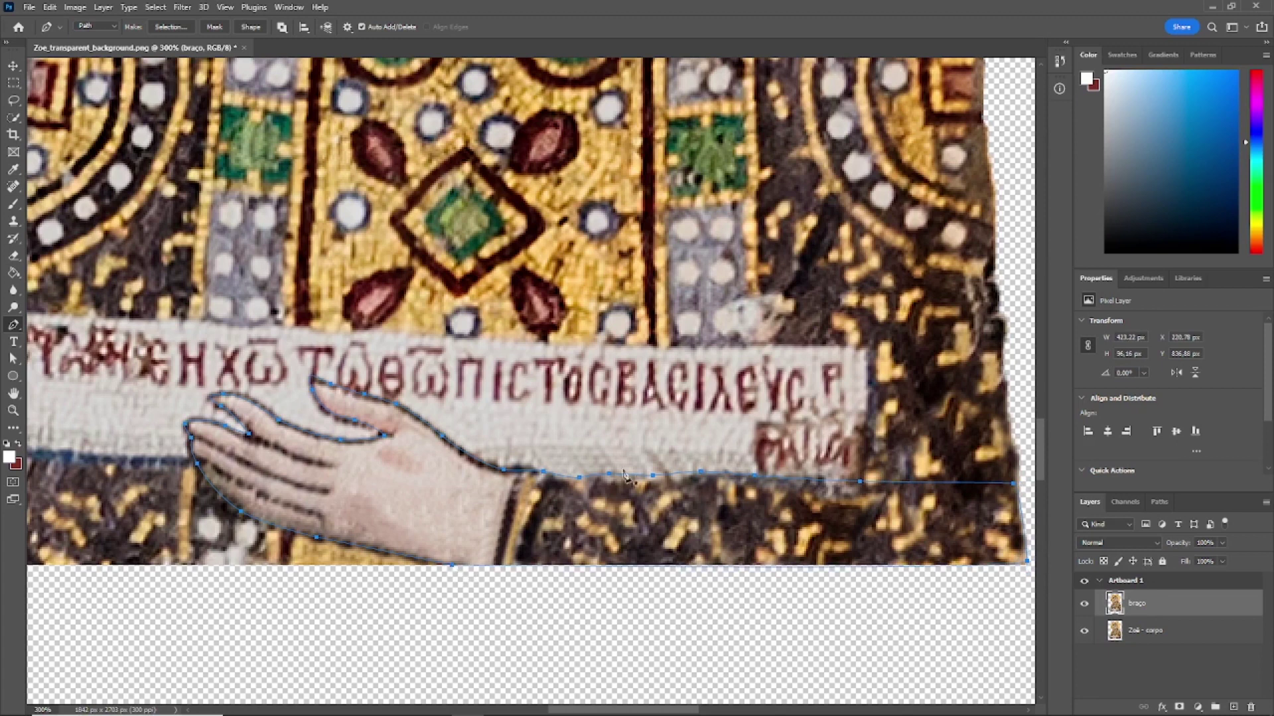
# - Turn the hand and sleeve path into a selection, mask the braço layer with it, and check the cutout without the body layer
pyautogui.rightClick(455, 194)
pyautogui.click(531, 249)
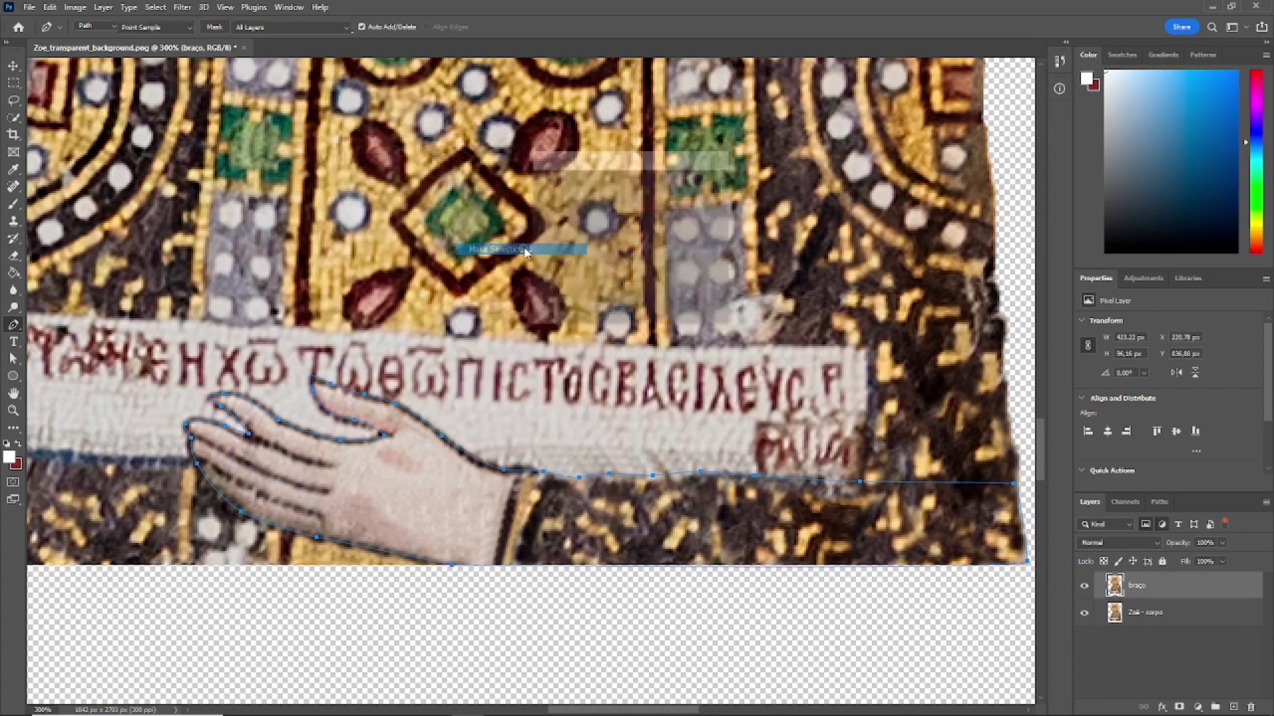
pyautogui.press('Return')
pyautogui.click(1179, 704)
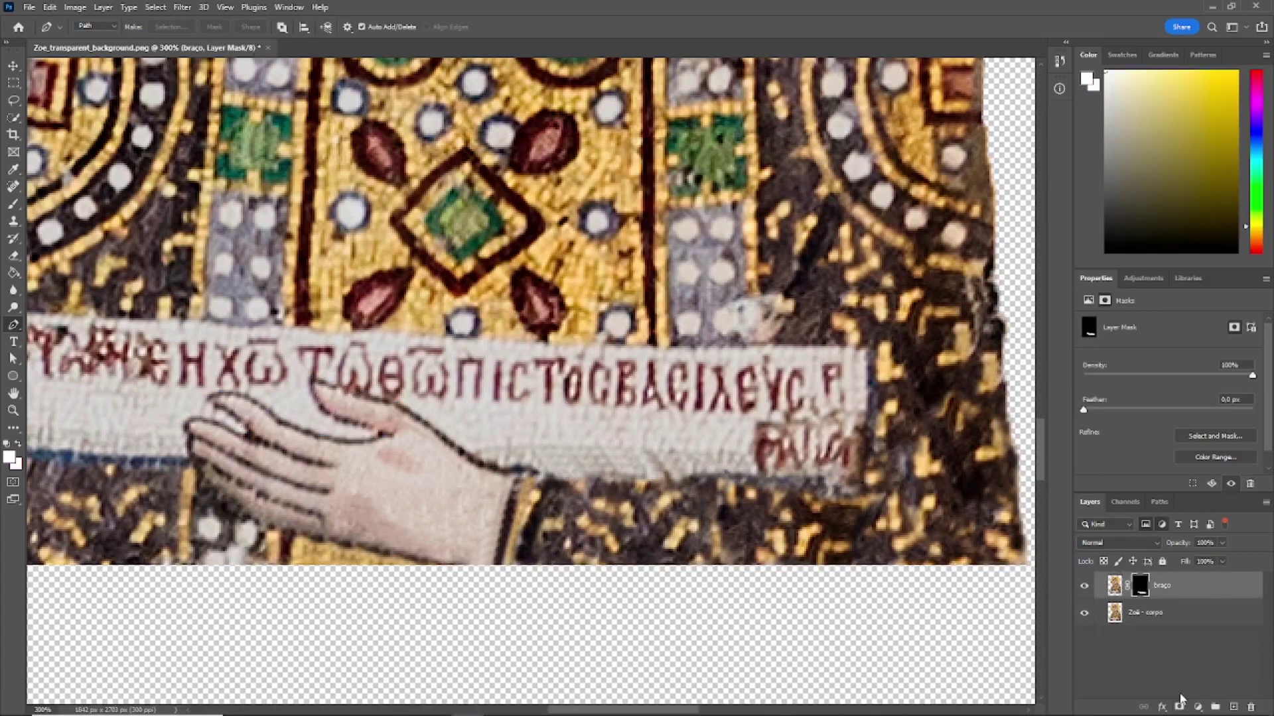
pyautogui.click(1086, 611)
pyautogui.click(1086, 611)
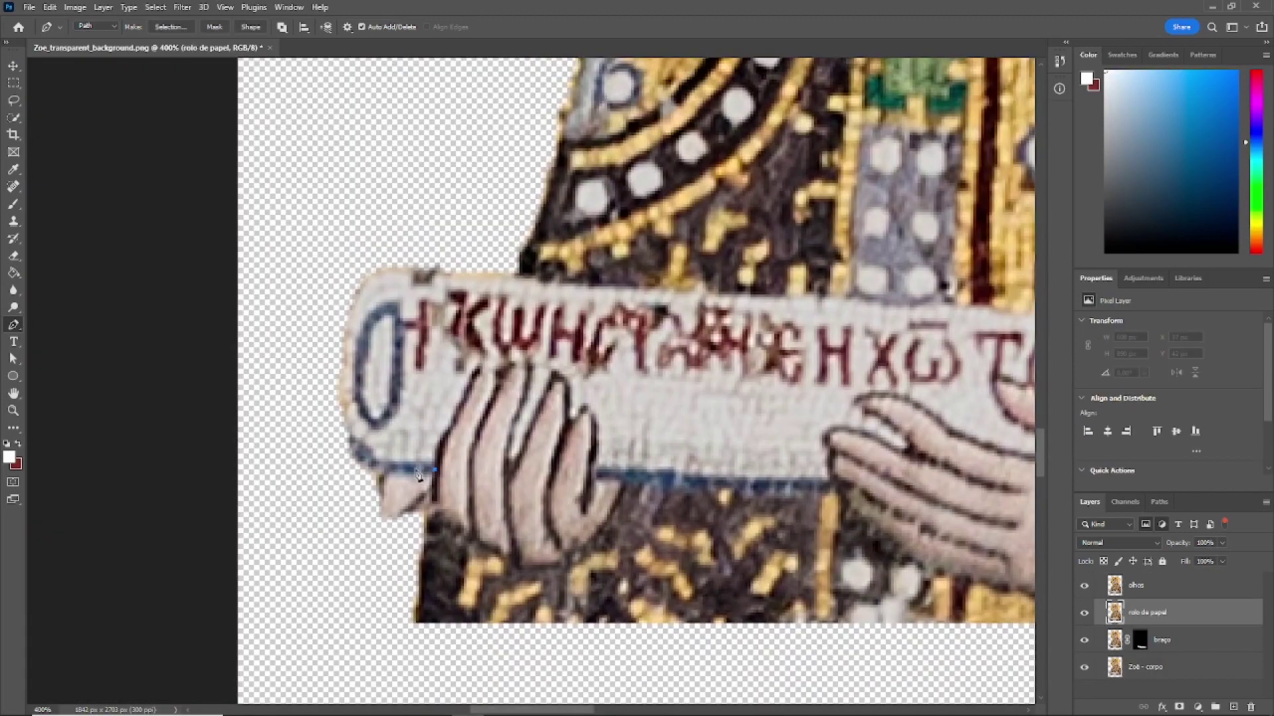
# - Trace the scroll's rounded end, upper edge, far end and lower edge with the Pen tool on the rolo de papel layer
pyautogui.moveTo(341, 360); pyautogui.dragTo(420, 269)
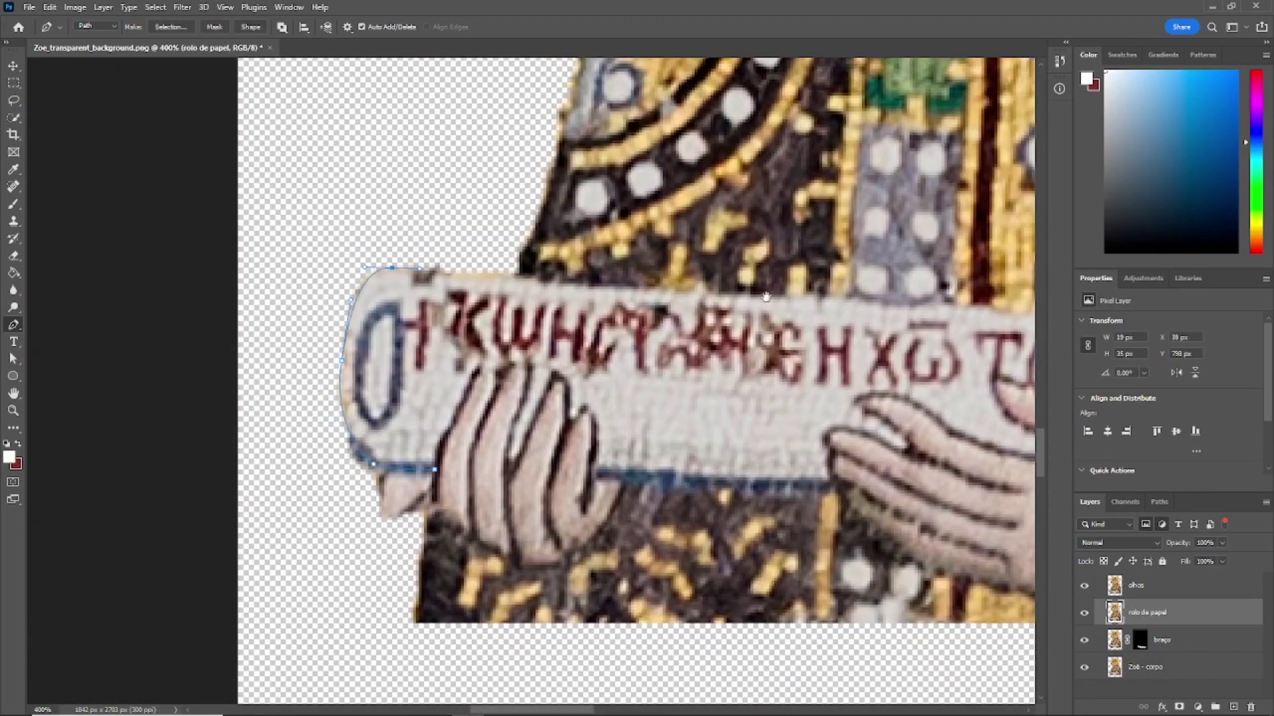
pyautogui.hscroll(10, 765, 296)
pyautogui.click(394, 290)
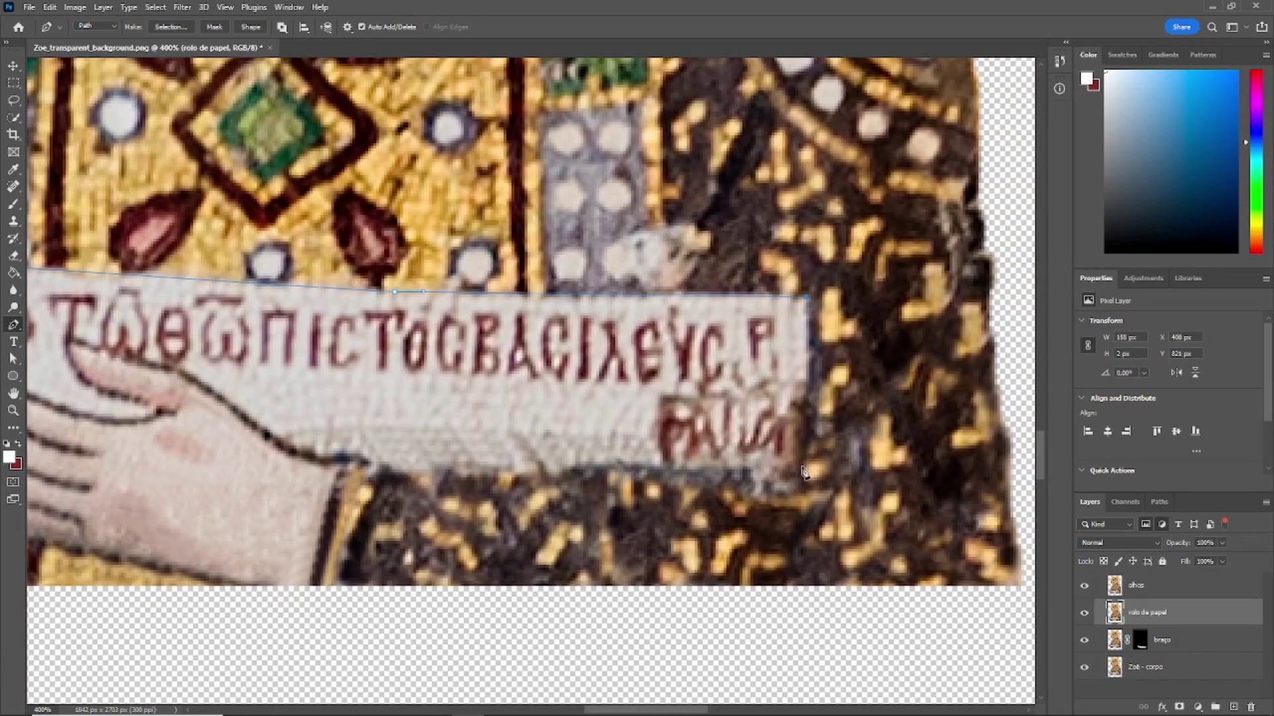
pyautogui.click(808, 443)
pyautogui.click(800, 480)
pyautogui.click(753, 491)
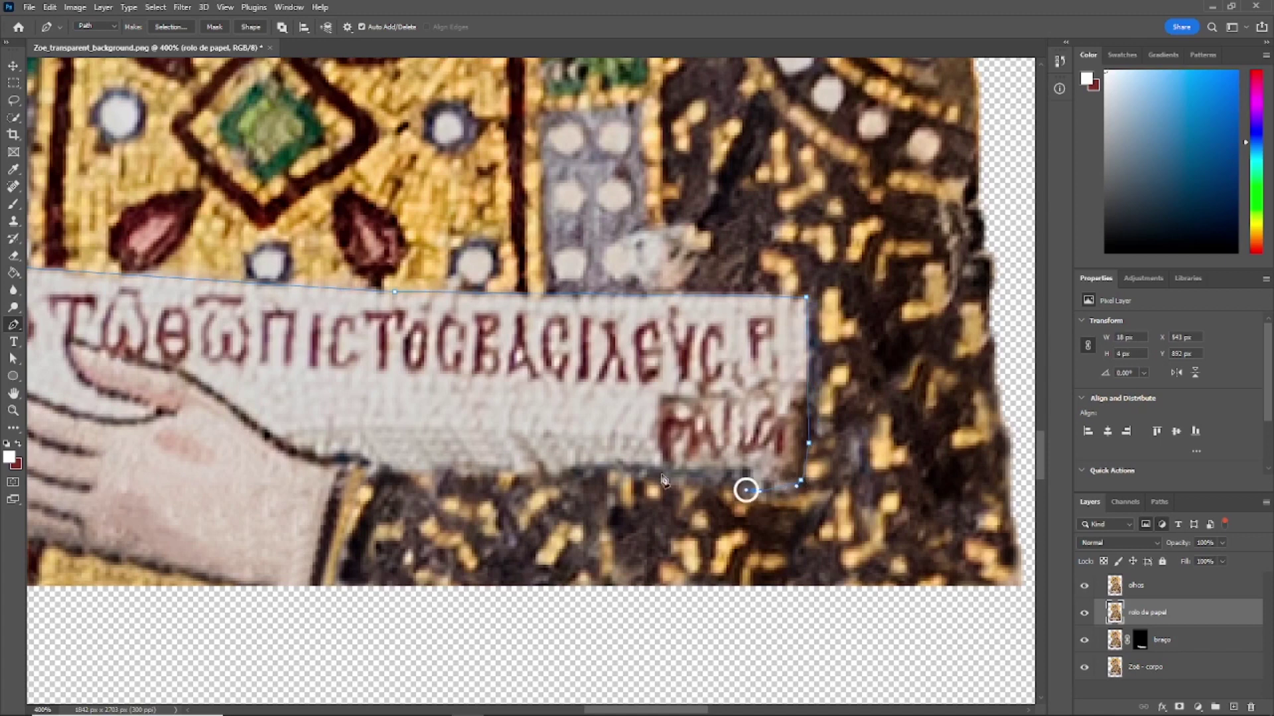
pyautogui.moveTo(682, 480); pyautogui.dragTo(666, 479)
pyautogui.moveTo(573, 475); pyautogui.dragTo(562, 475)
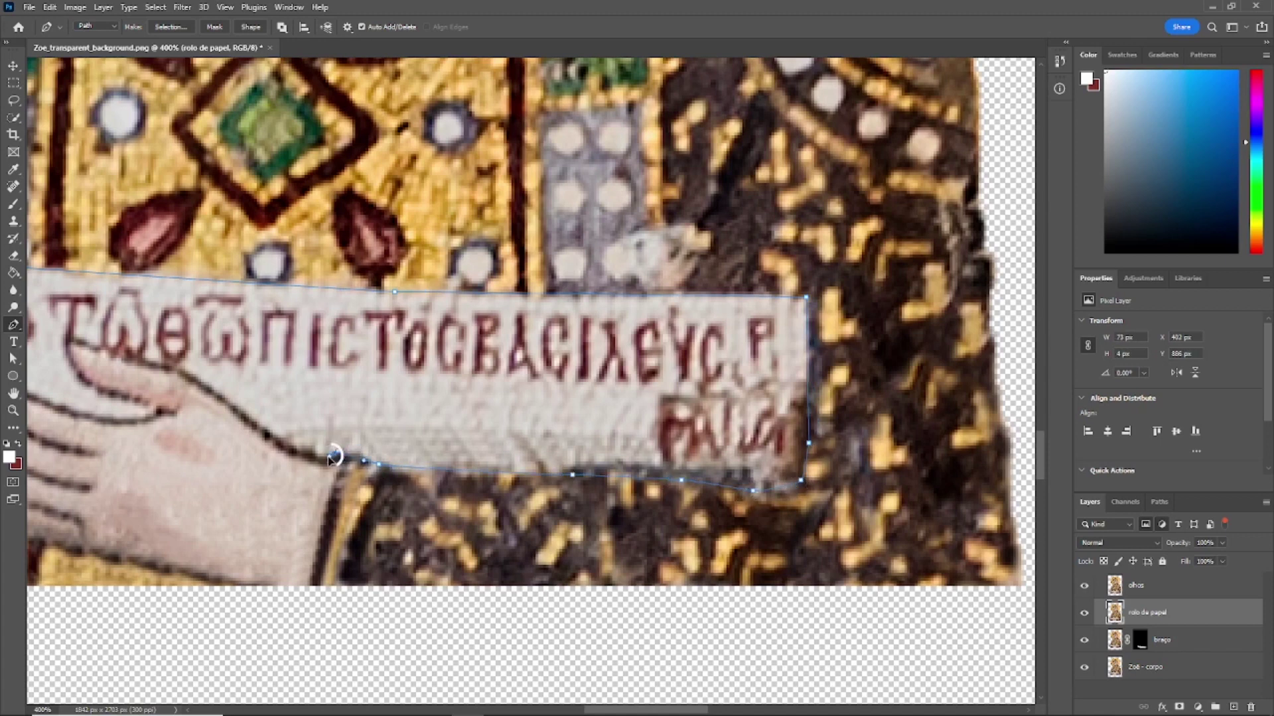
# - Finish the scroll path on the rolo de papel layer by tracing around the fingertips of both hands with the Pen tool
pyautogui.hscroll(-10, 332, 449)
pyautogui.moveTo(487, 458)
pyautogui.mouseDown()
pyautogui.moveTo(466, 468)
pyautogui.moveTo(454, 425)
pyautogui.mouseUp()
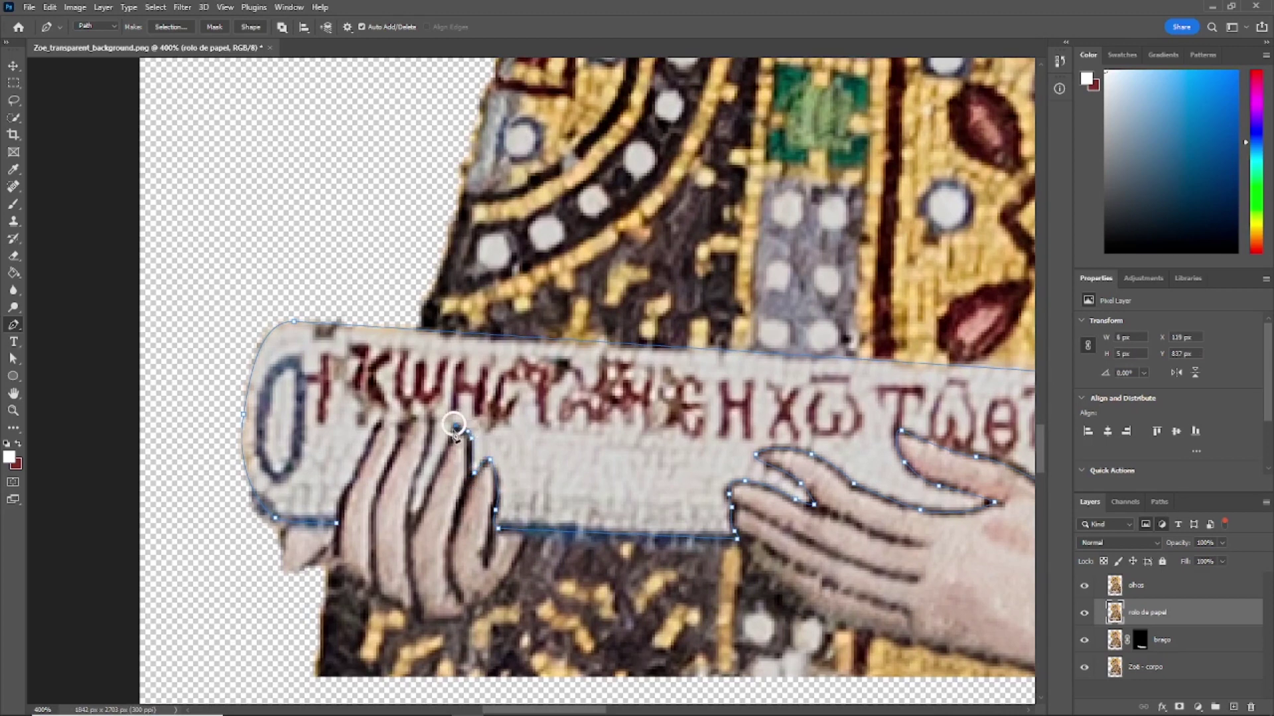
pyautogui.moveTo(411, 529)
pyautogui.mouseDown()
pyautogui.moveTo(418, 398)
pyautogui.moveTo(407, 411)
pyautogui.mouseUp()
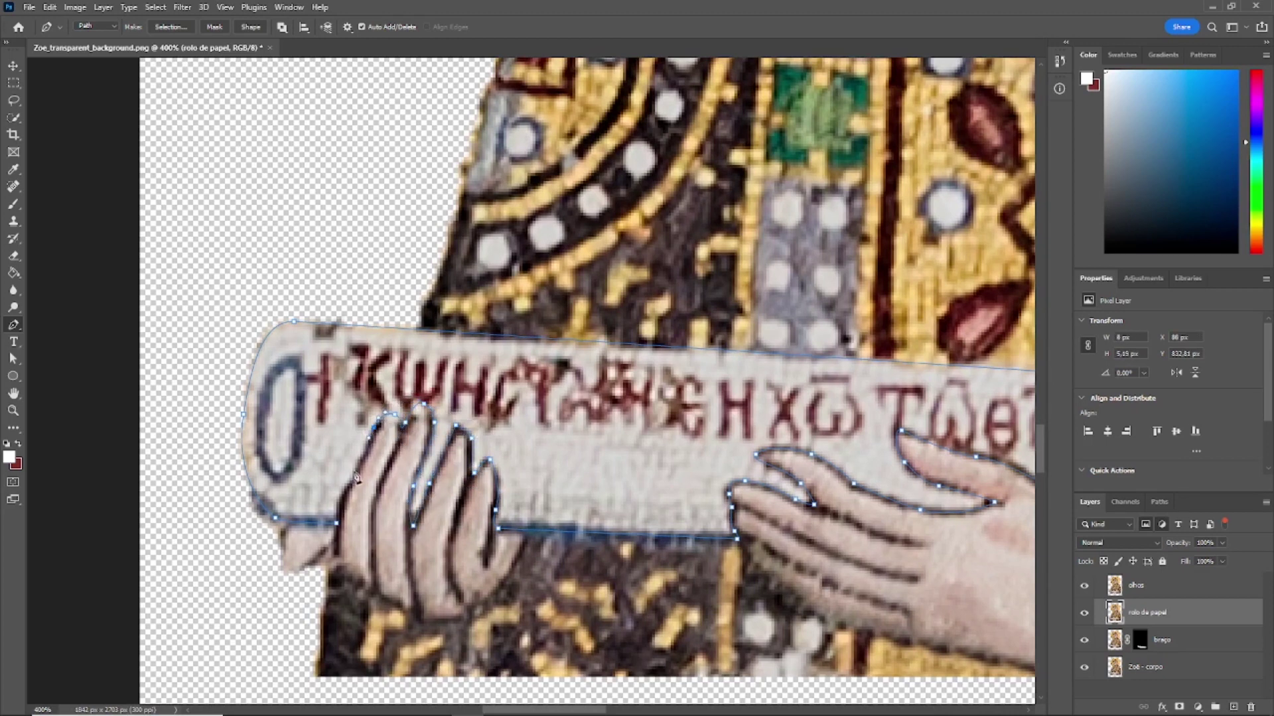
# - Turn the scroll path into a selection, mask the rolo de papel layer with it, and check the cutouts by toggling layer visibility
pyautogui.rightClick(645, 135)
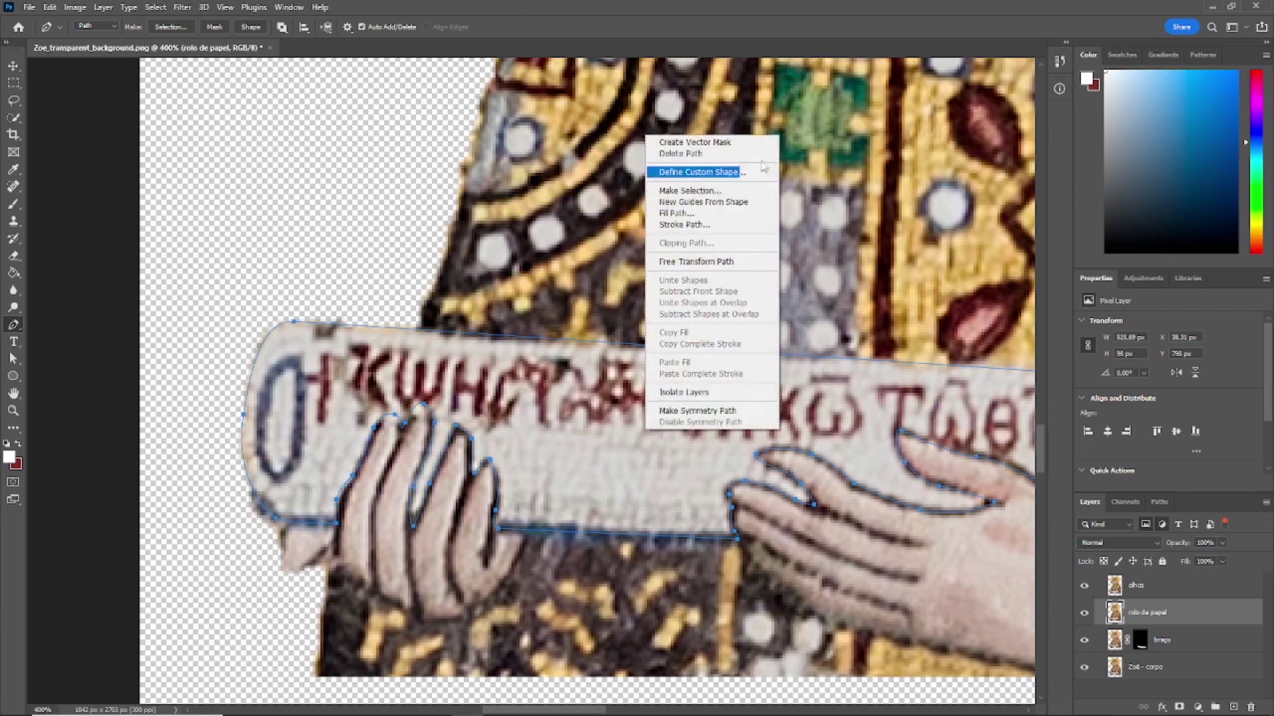
pyautogui.click(713, 192)
pyautogui.click(1179, 707)
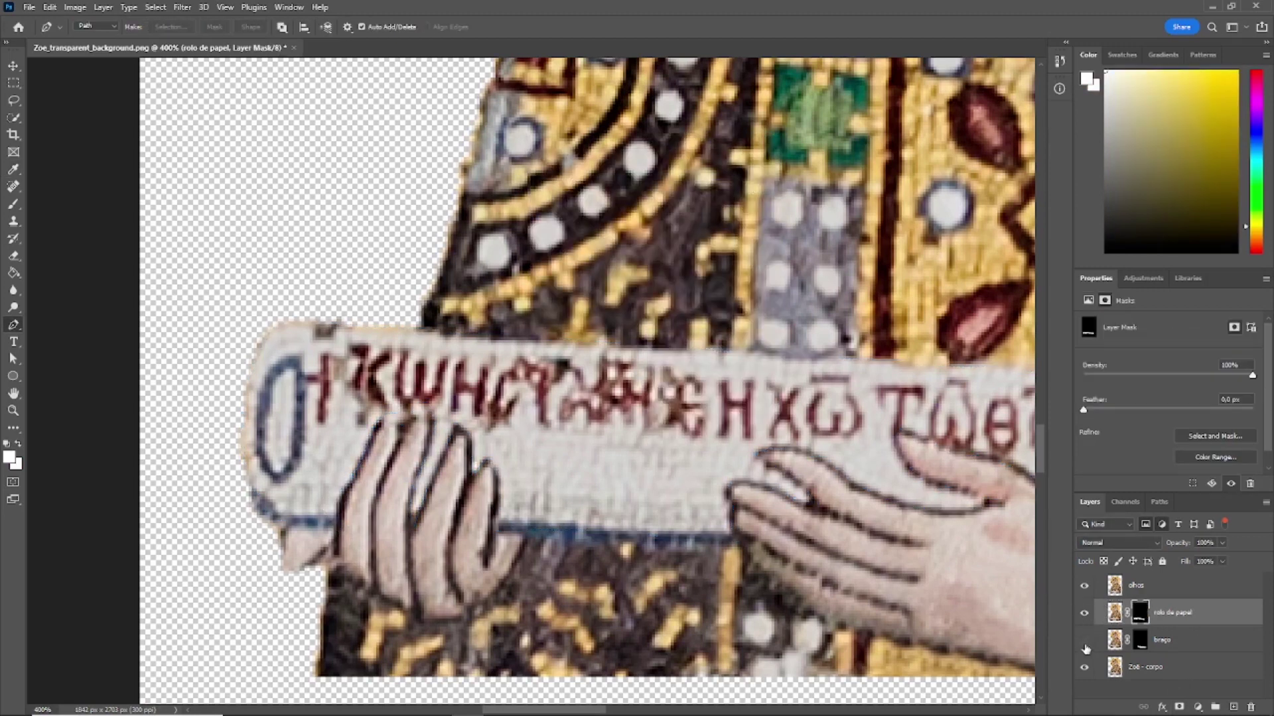
pyautogui.click(1084, 585)
pyautogui.click(1084, 667)
pyautogui.hotkey('ctrl', '0')
pyautogui.click(1084, 641)
pyautogui.click(1083, 667)
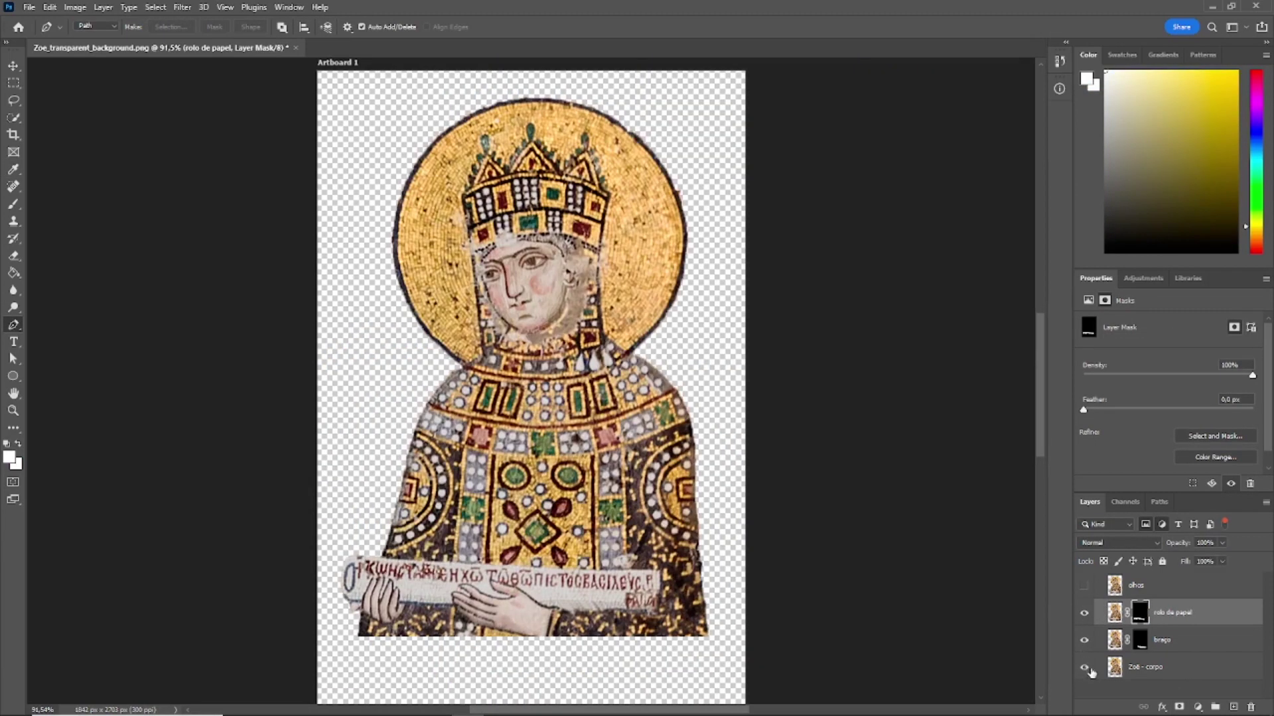
# - Show the olhos layer and trace the irises of both eyes on it with the Pen tool
pyautogui.click(1084, 585)
pyautogui.click(1136, 585)
pyautogui.scroll(5, 554, 381)
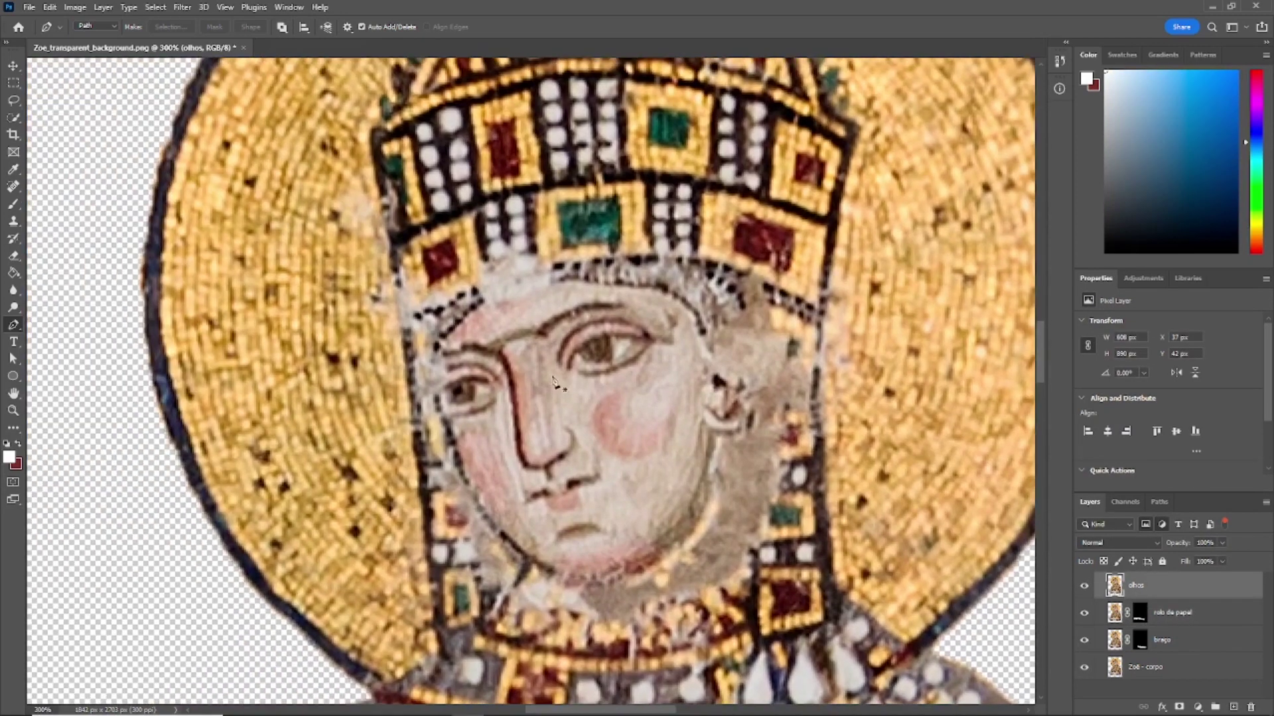
pyautogui.click(453, 403)
pyautogui.moveTo(447, 388); pyautogui.dragTo(450, 375)
pyautogui.moveTo(463, 380); pyautogui.dragTo(471, 382)
pyautogui.click(473, 403)
pyautogui.click(582, 361)
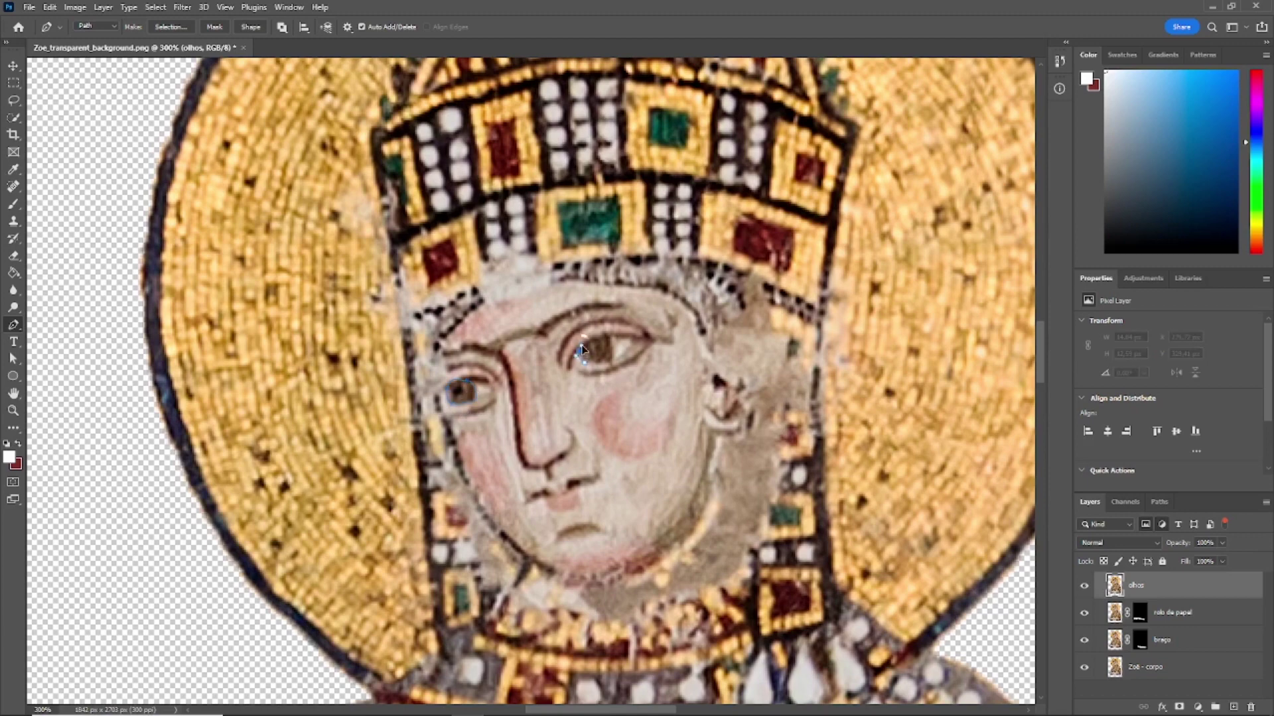
pyautogui.click(583, 346)
pyautogui.click(609, 337)
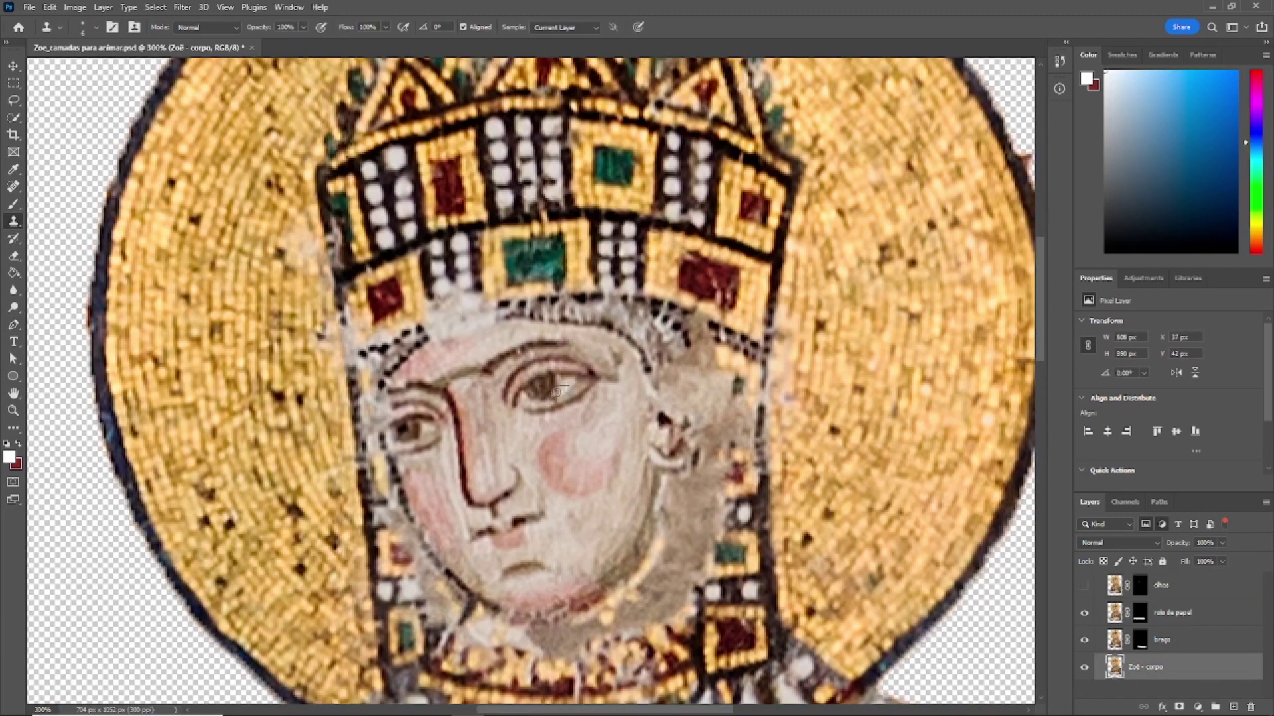
# - Clone eye-white texture over both irises on the Zoë - corpo layer, and compare the face with the olhos layer shown and hidden
pyautogui.keyDown('alt'); pyautogui.click(550, 382); pyautogui.keyUp('alt')
pyautogui.scroll(2, 557, 383)
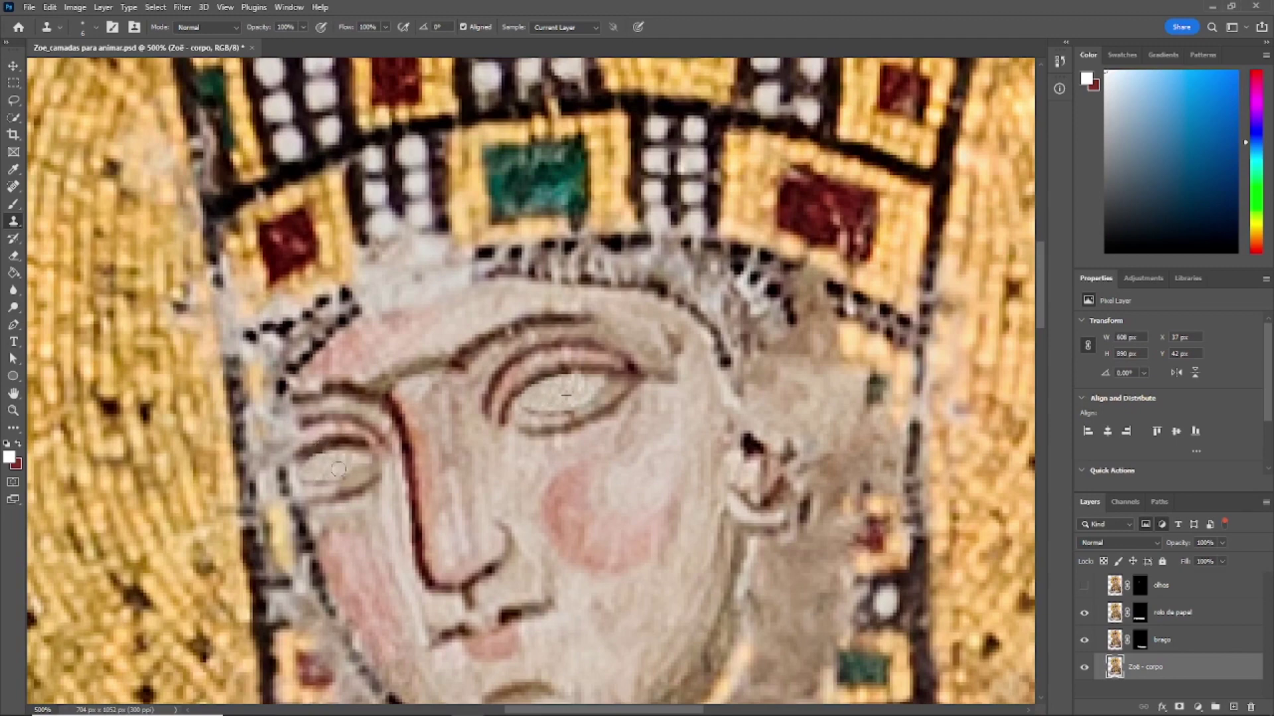
pyautogui.moveTo(579, 486); pyautogui.dragTo(551, 403)
pyautogui.click(1085, 587)
pyautogui.click(1085, 586)
pyautogui.click(1085, 586)
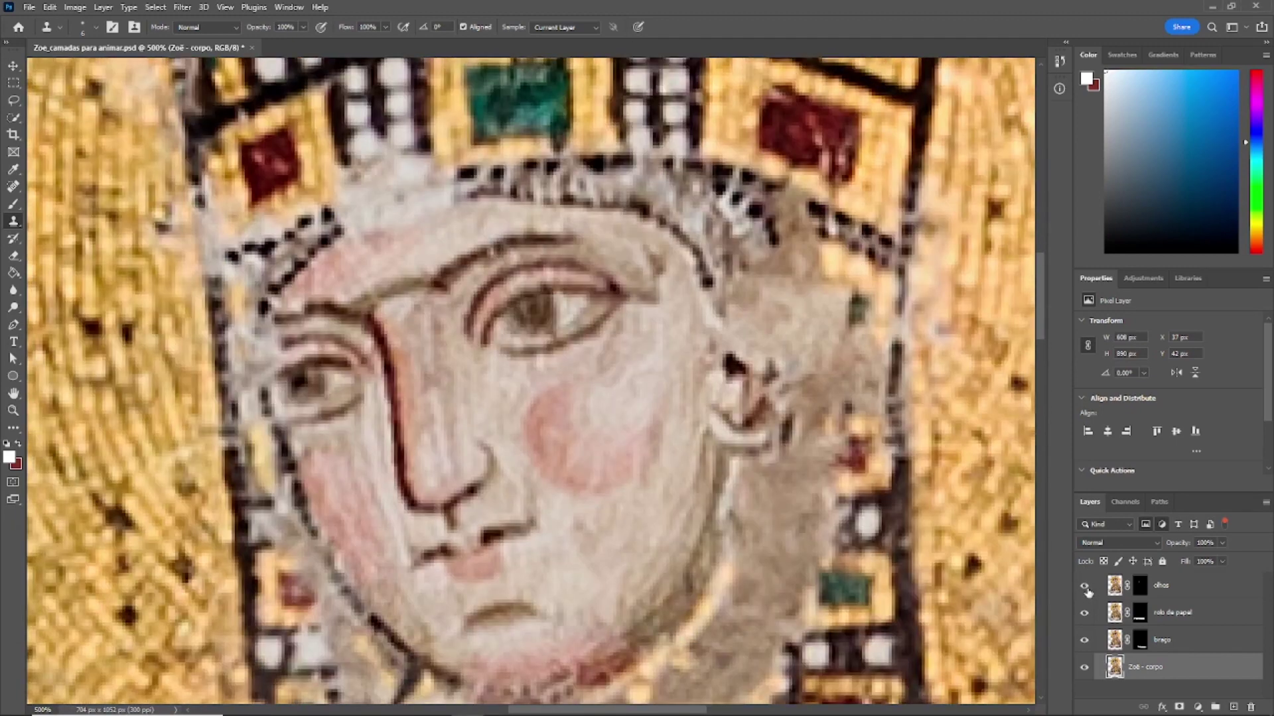
pyautogui.hotkey('ctrl', '-')
pyautogui.hotkey('ctrl', '-')
pyautogui.hotkey('ctrl', '-')
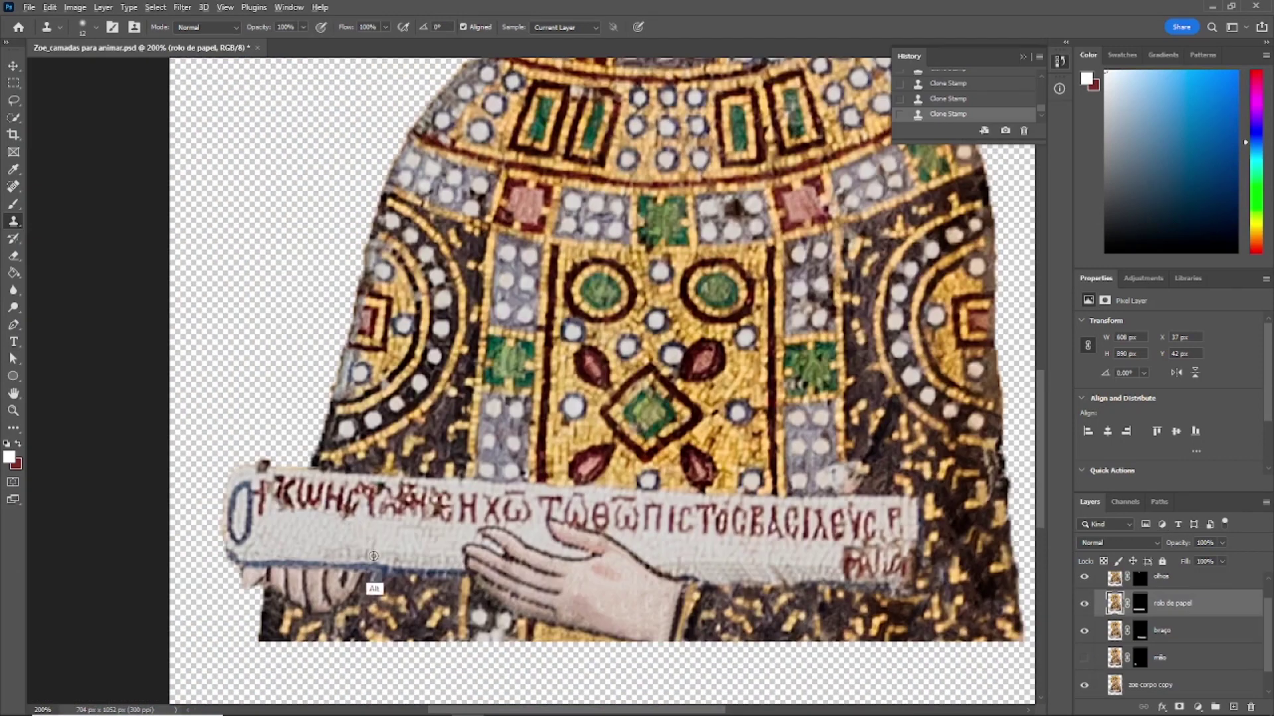
# - Clone the scroll's blue lower edge across the larger hand's fingers on the rolo de papel layer
pyautogui.press('alt')
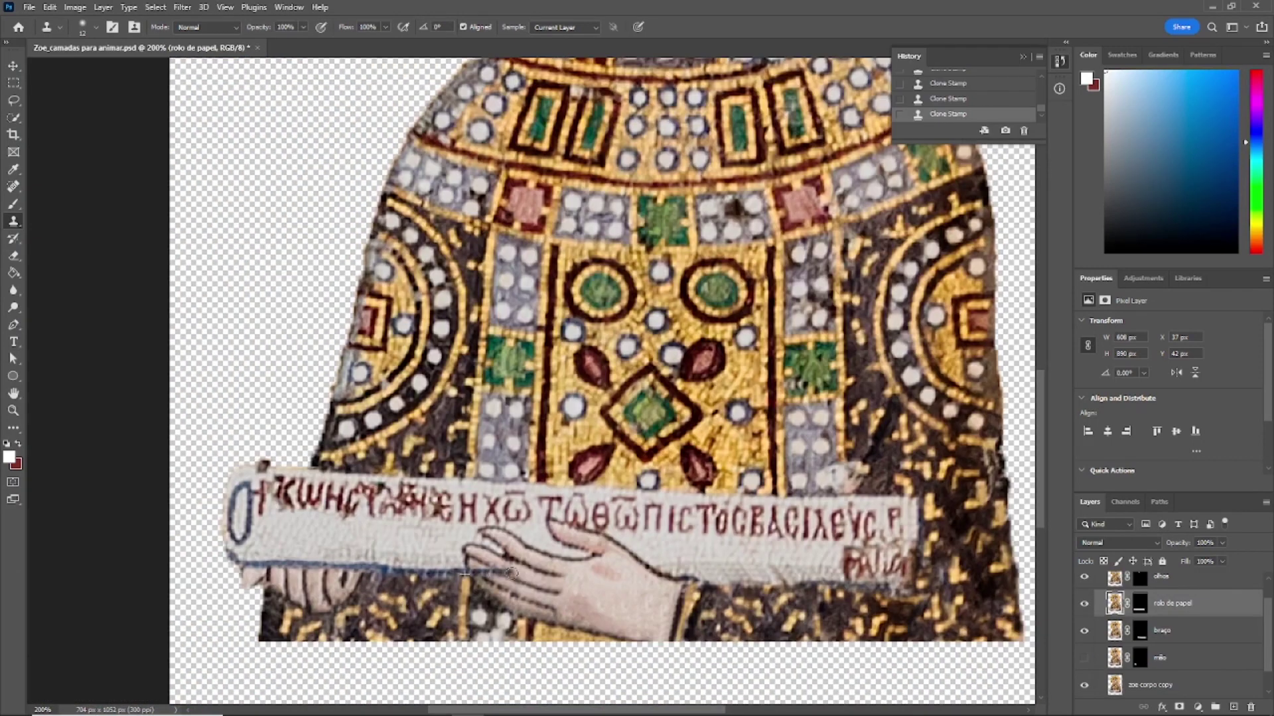
pyautogui.keyDown('alt'); pyautogui.click(448, 571); pyautogui.keyUp('alt')
pyautogui.moveTo(512, 573); pyautogui.dragTo(538, 574)
pyautogui.keyDown('alt'); pyautogui.click(438, 572); pyautogui.keyUp('alt')
pyautogui.moveTo(461, 571); pyautogui.dragTo(532, 573)
# - Clone paper and the blue edge over the rest of the larger hand, and move the rolo de papel layer below the braço and mão layers
pyautogui.keyDown('alt'); pyautogui.click(428, 563); pyautogui.keyUp('alt')
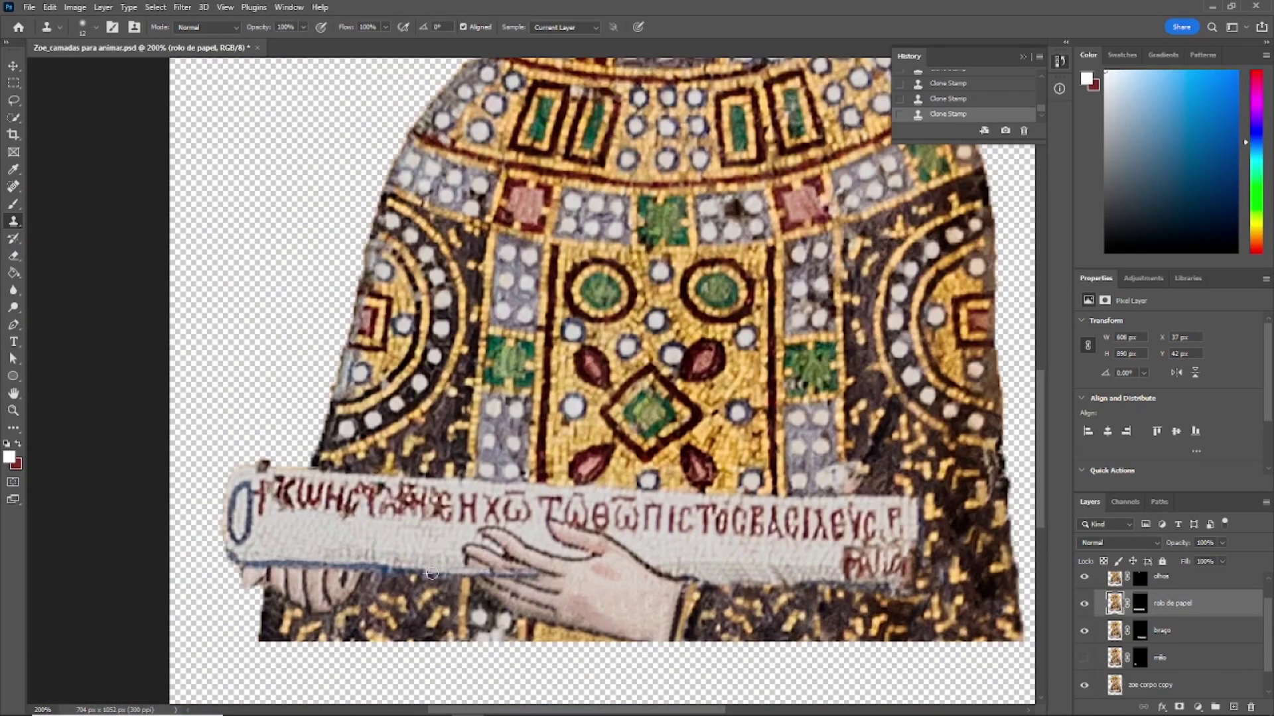
pyautogui.moveTo(431, 573); pyautogui.dragTo(525, 562)
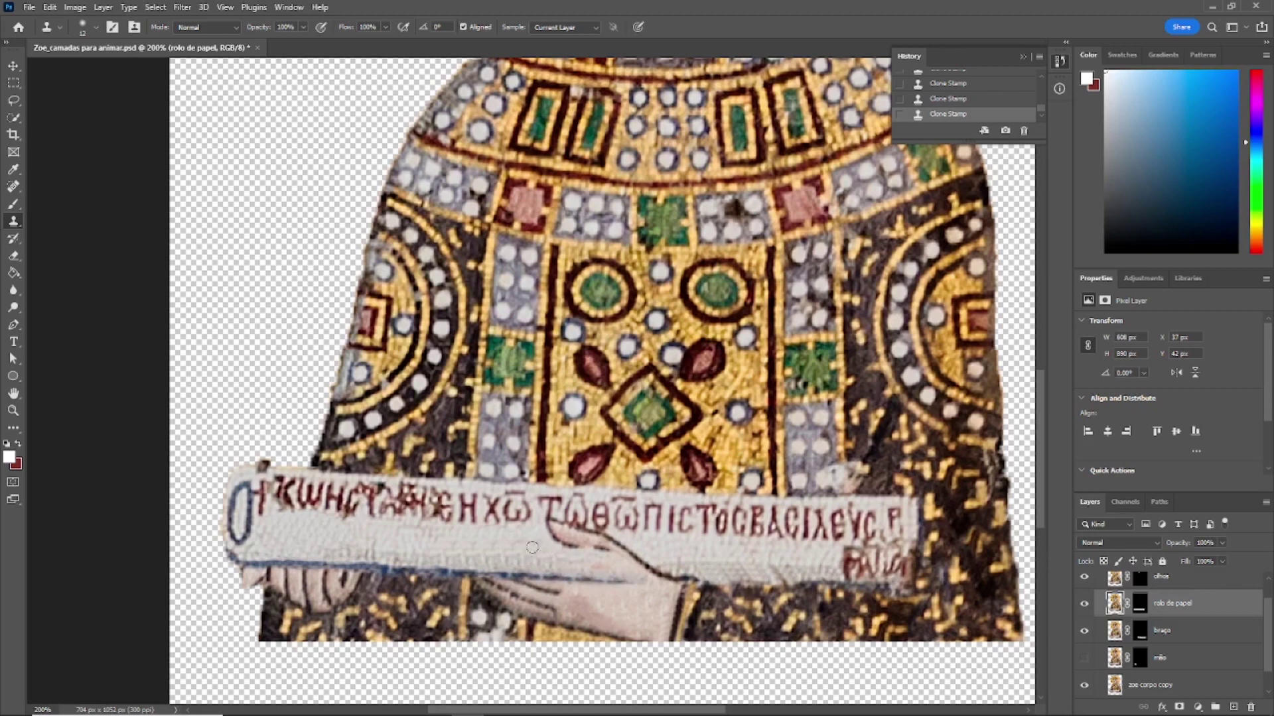
pyautogui.moveTo(584, 579)
pyautogui.mouseDown()
pyautogui.moveTo(653, 581)
pyautogui.moveTo(589, 577)
pyautogui.mouseUp()
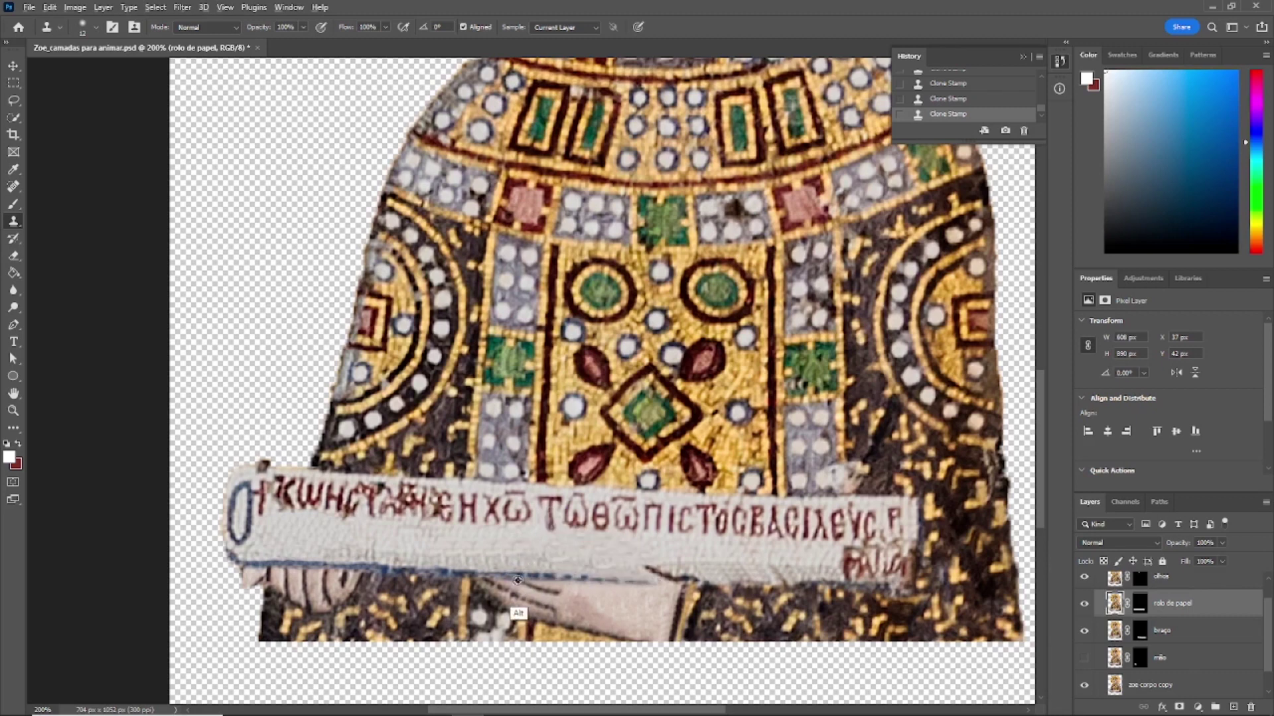
pyautogui.keyDown('alt'); pyautogui.click(448, 573); pyautogui.keyUp('alt')
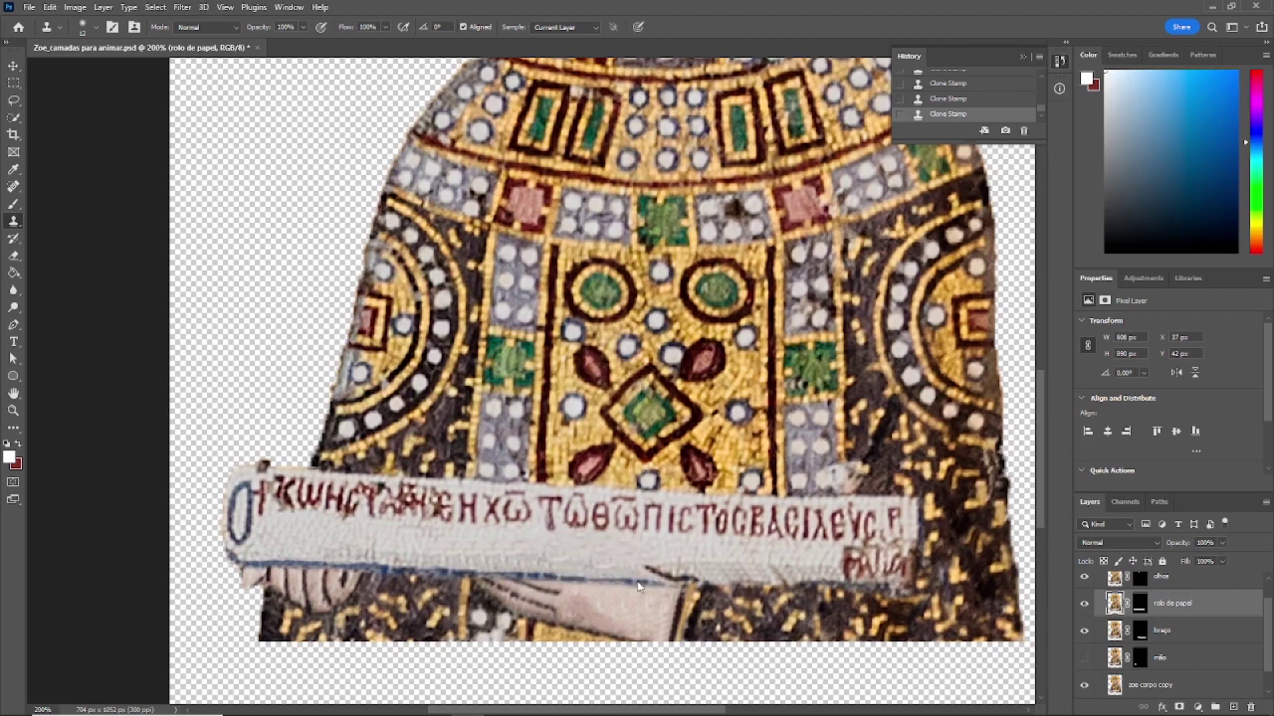
pyautogui.moveTo(663, 576); pyautogui.dragTo(724, 585)
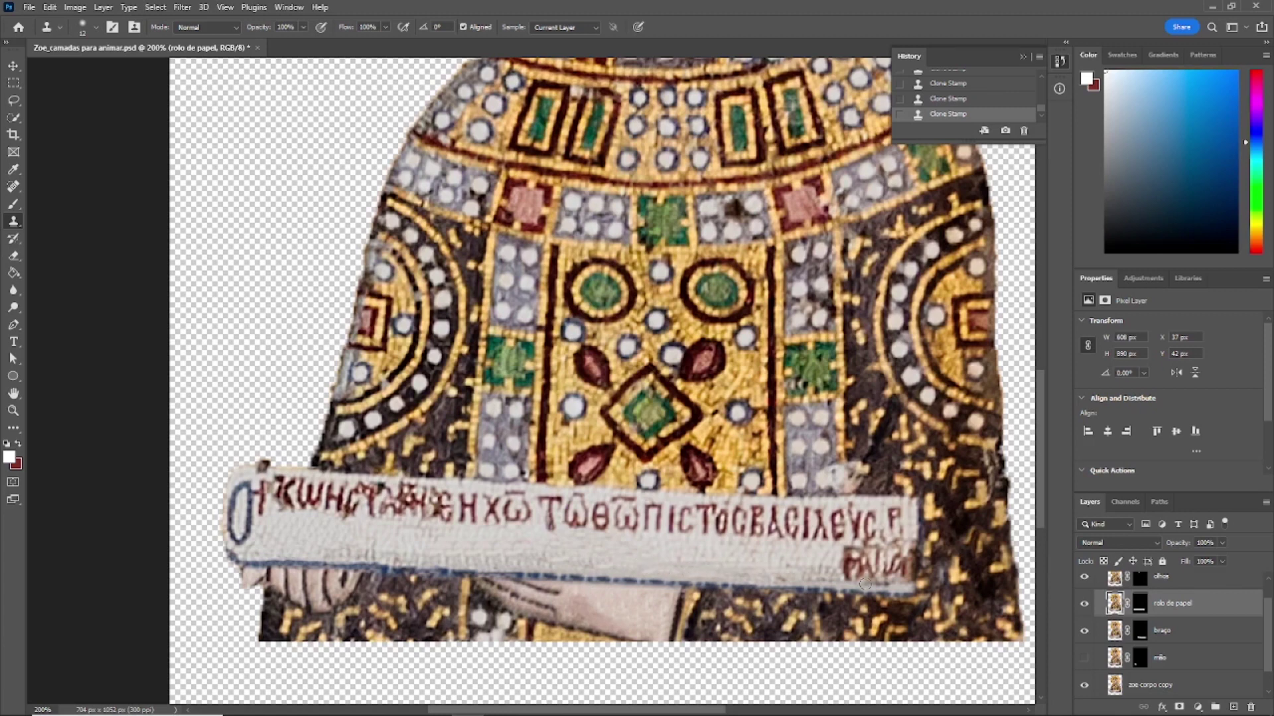
pyautogui.moveTo(1174, 604); pyautogui.dragTo(1191, 629)
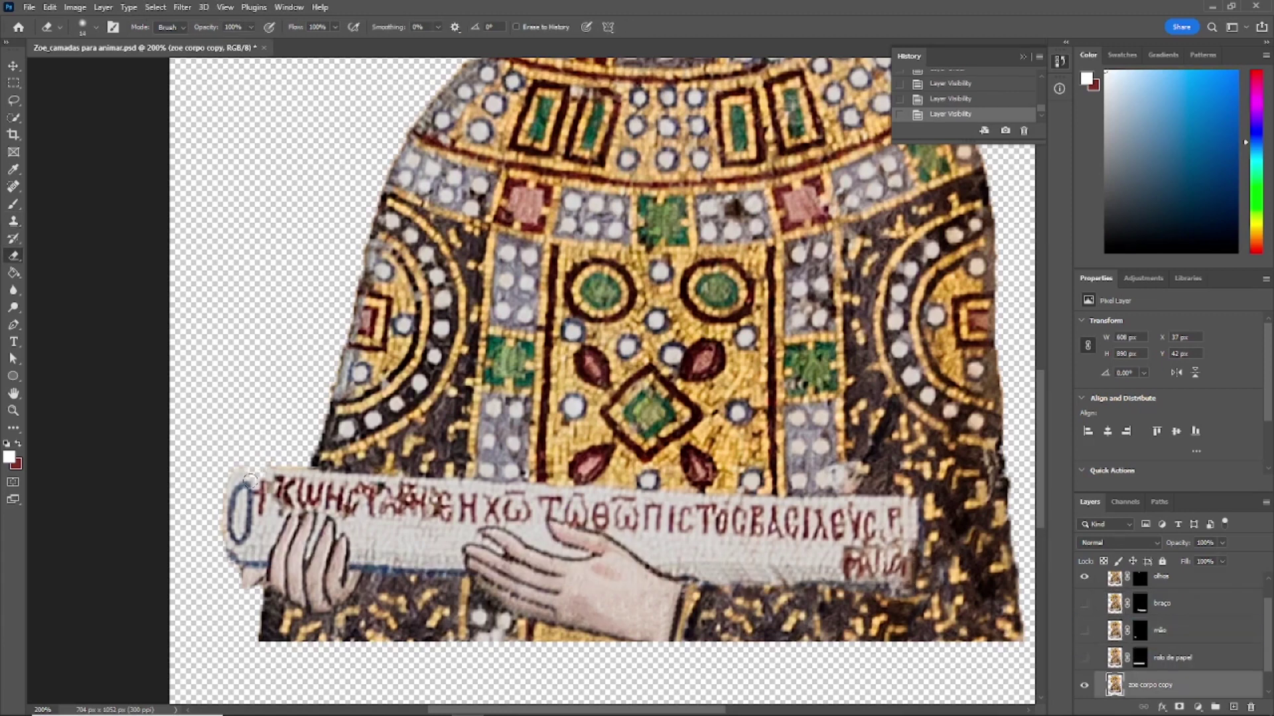
# - On the zoe corpo copy layer, erase the scroll's protruding rounded end and clone dark robe pattern over the scroll beside the smaller hand
pyautogui.moveTo(265, 478)
pyautogui.mouseDown()
pyautogui.moveTo(230, 501)
pyautogui.moveTo(242, 557)
pyautogui.moveTo(297, 473)
pyautogui.moveTo(260, 542)
pyautogui.mouseUp()
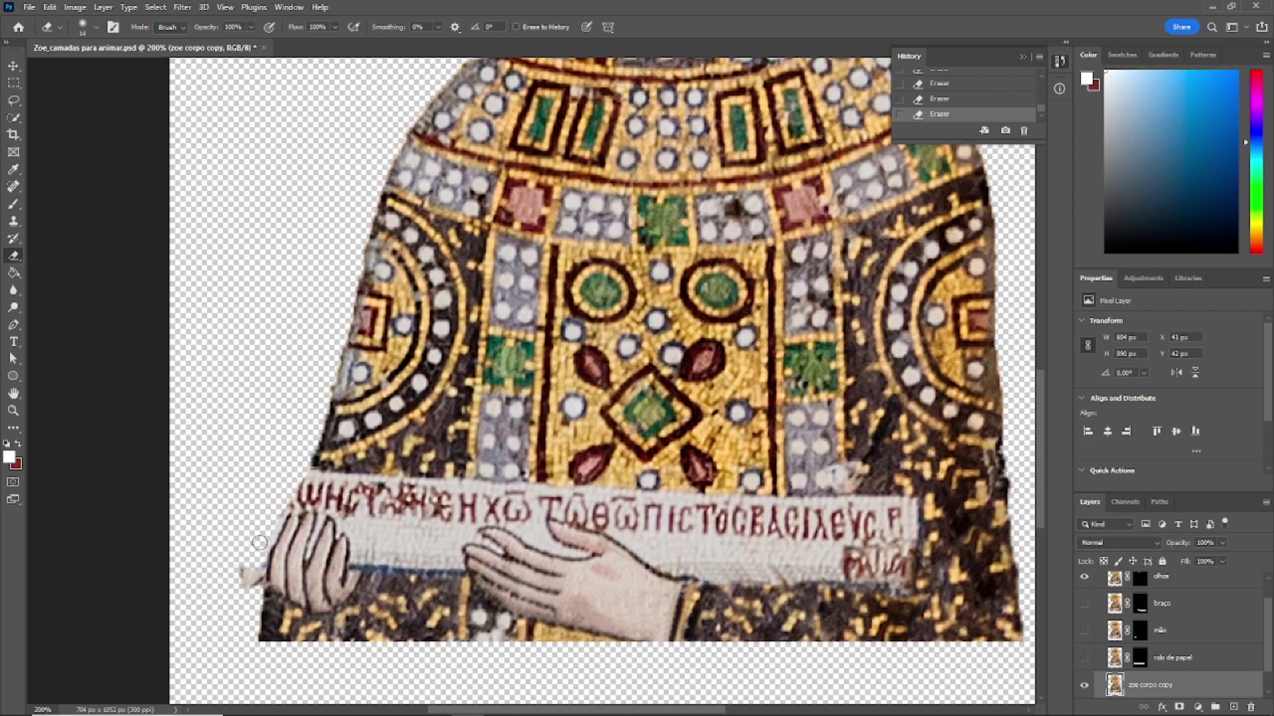
pyautogui.click(13, 221)
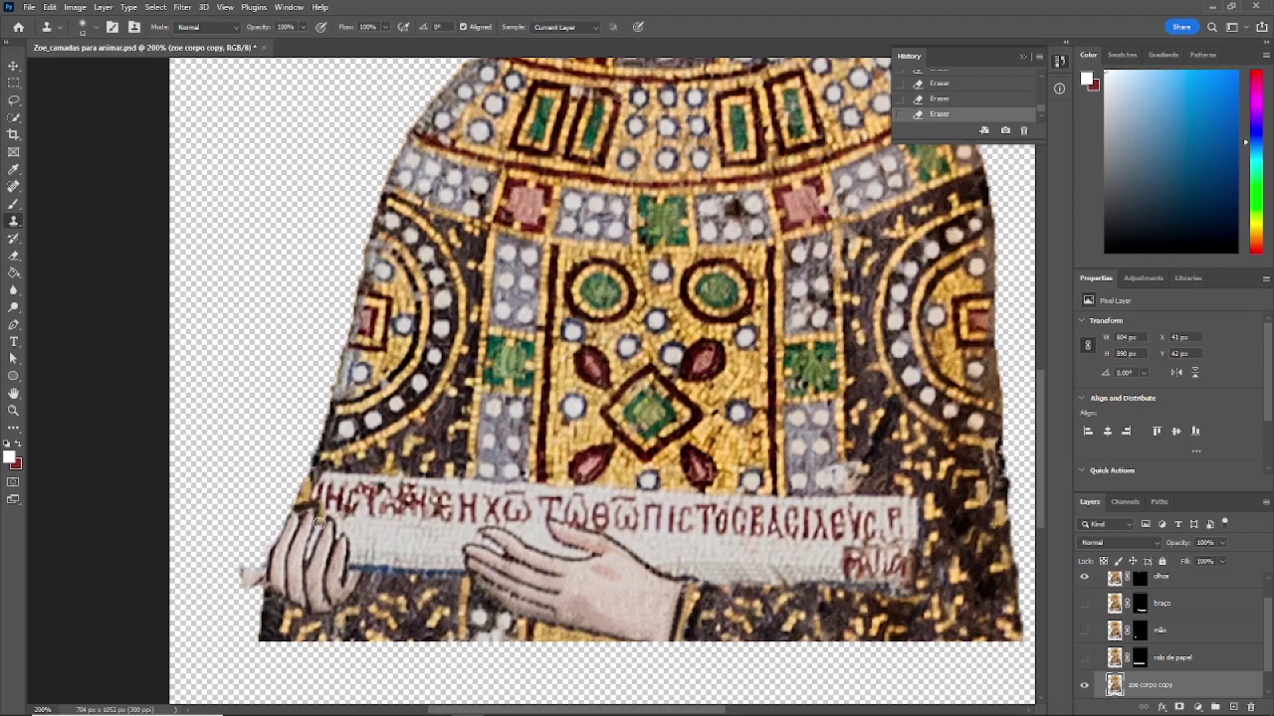
pyautogui.keyDown('alt'); pyautogui.click(884, 444); pyautogui.keyUp('alt')
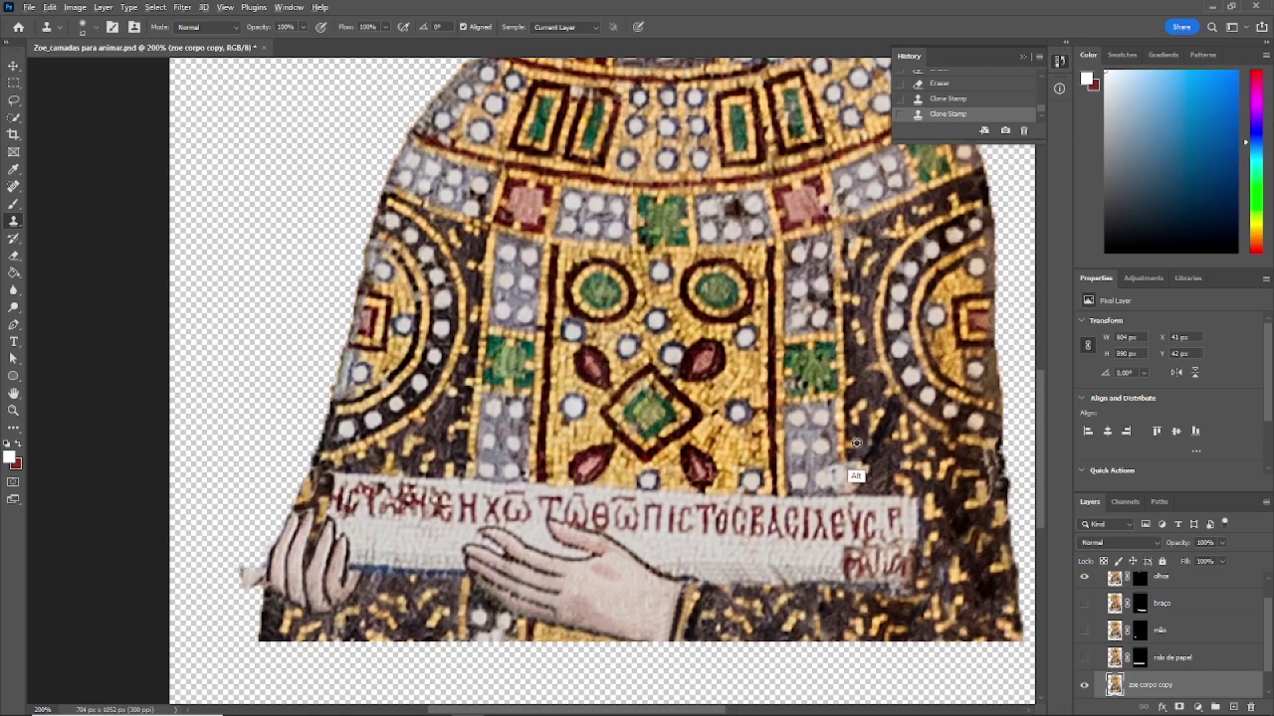
pyautogui.moveTo(346, 467); pyautogui.dragTo(335, 481)
pyautogui.moveTo(483, 489)
pyautogui.mouseDown()
pyautogui.moveTo(540, 488)
pyautogui.moveTo(491, 504)
pyautogui.moveTo(534, 516)
pyautogui.mouseUp()
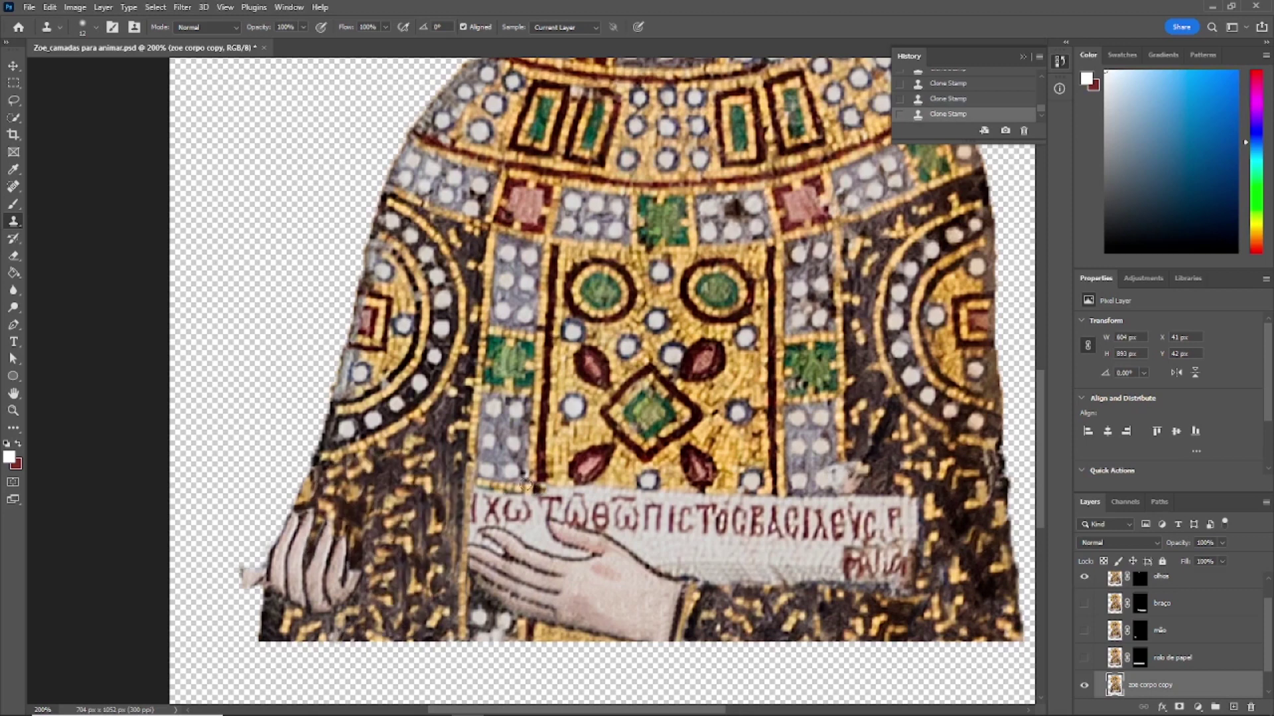
pyautogui.hotkey('ctrl', 'z')
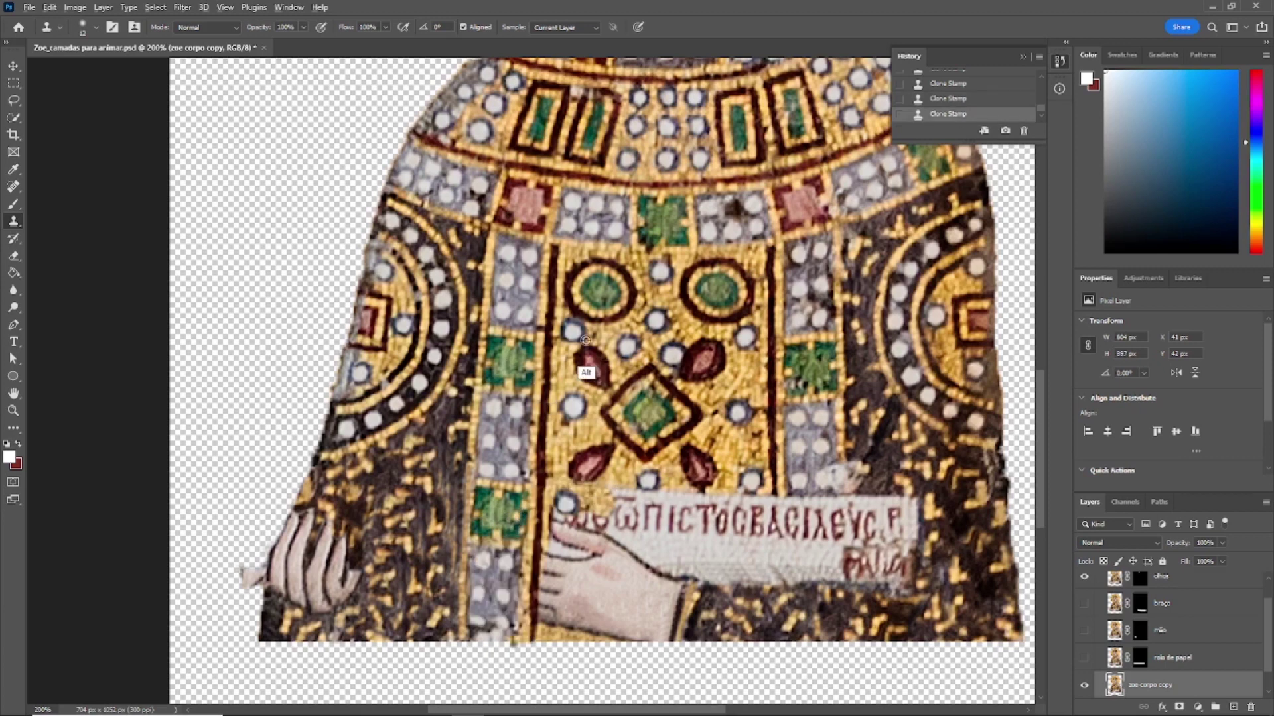
# - Clone the gold jewelled panel over the middle of the scroll on the zoe corpo copy layer, undoing misplaced dabs
pyautogui.keyDown('alt'); pyautogui.click(564, 372); pyautogui.keyUp('alt')
pyautogui.moveTo(558, 508)
pyautogui.mouseDown()
pyautogui.moveTo(603, 500)
pyautogui.moveTo(625, 512)
pyautogui.moveTo(626, 492)
pyautogui.moveTo(628, 508)
pyautogui.moveTo(747, 515)
pyautogui.mouseUp()
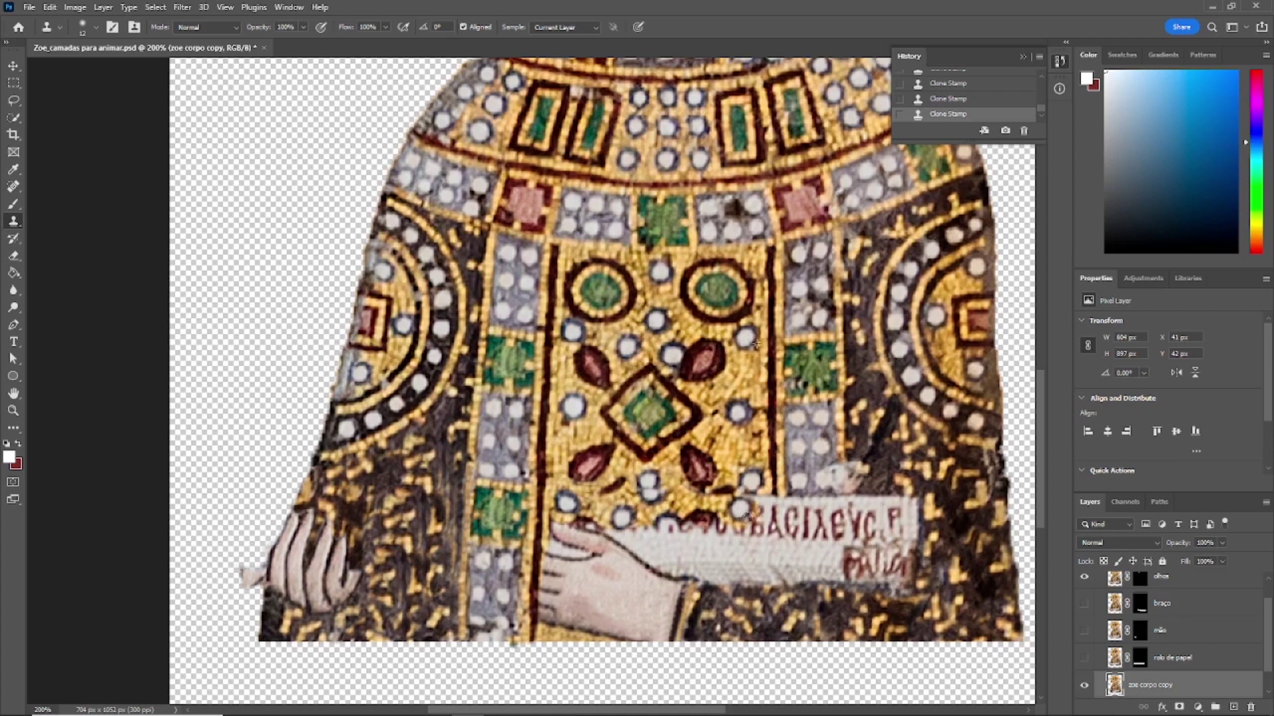
pyautogui.keyDown('alt'); pyautogui.click(626, 467); pyautogui.keyUp('alt')
pyautogui.moveTo(641, 497); pyautogui.dragTo(641, 496)
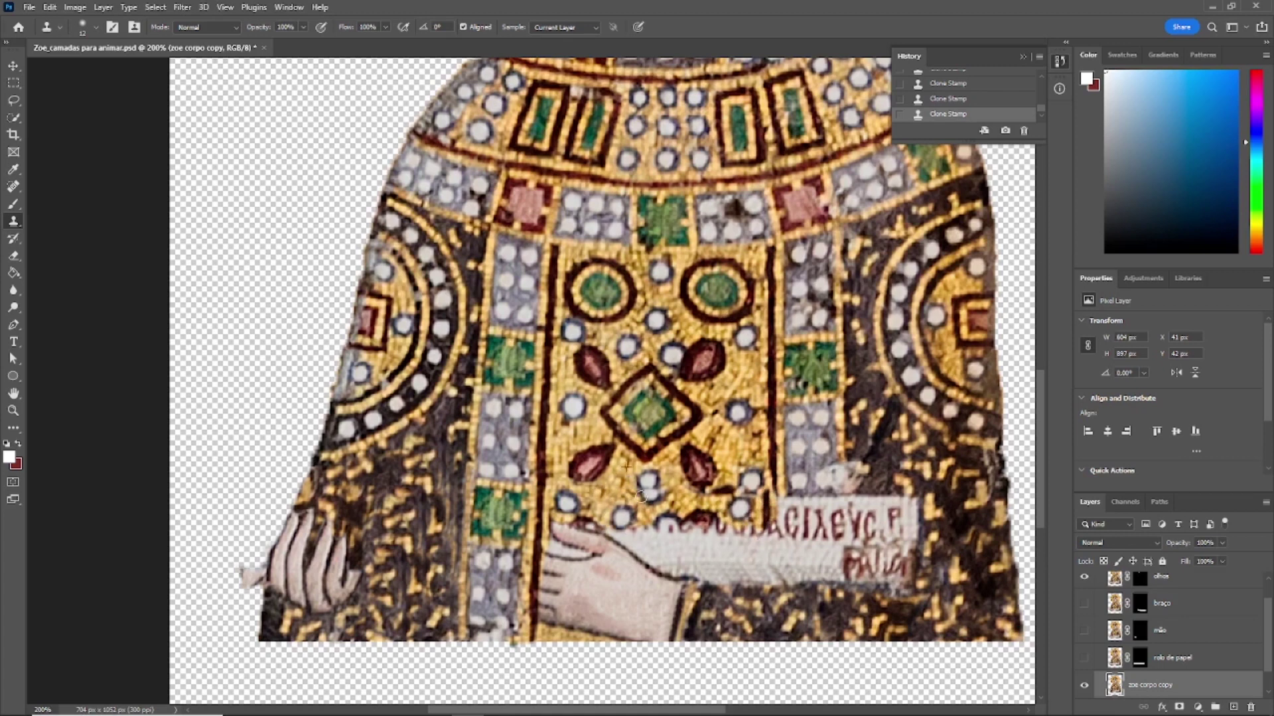
pyautogui.click(617, 487)
pyautogui.hotkey('ctrl', 'z')
pyautogui.click(680, 489)
pyautogui.hotkey('ctrl', 'z')
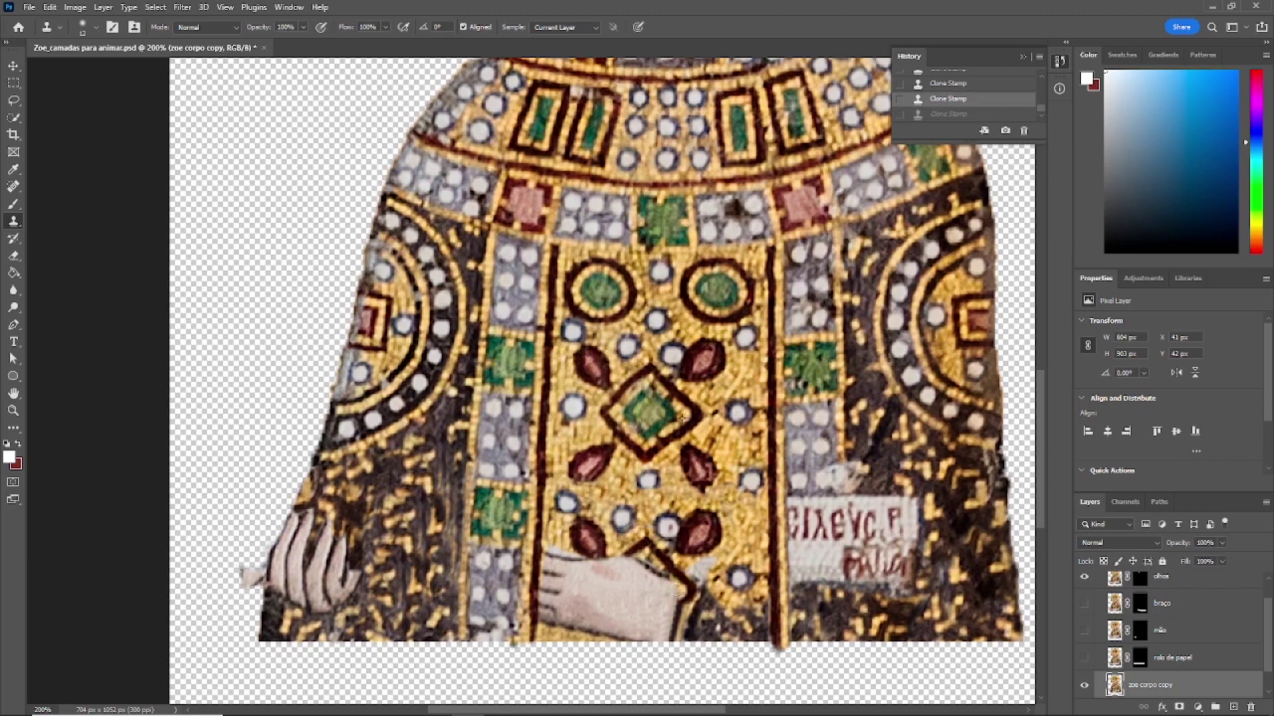
# - Clone the gold jewelled panel over the remains of the larger hand on the zoe corpo copy layer
pyautogui.click(714, 576)
pyautogui.moveTo(714, 576)
pyautogui.mouseDown()
pyautogui.moveTo(676, 627)
pyautogui.moveTo(669, 615)
pyautogui.moveTo(704, 641)
pyautogui.moveTo(728, 642)
pyautogui.moveTo(767, 589)
pyautogui.mouseUp()
pyautogui.hotkey('ctrl', 'z')
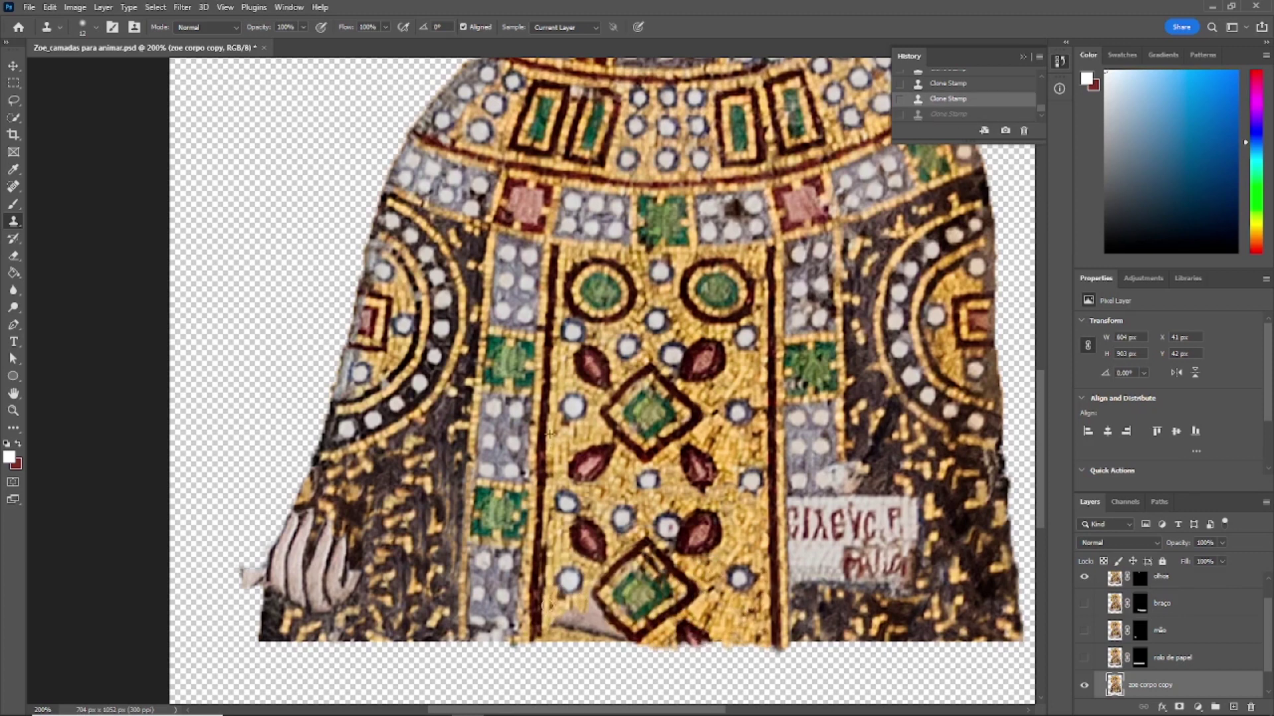
pyautogui.moveTo(568, 624); pyautogui.dragTo(592, 587)
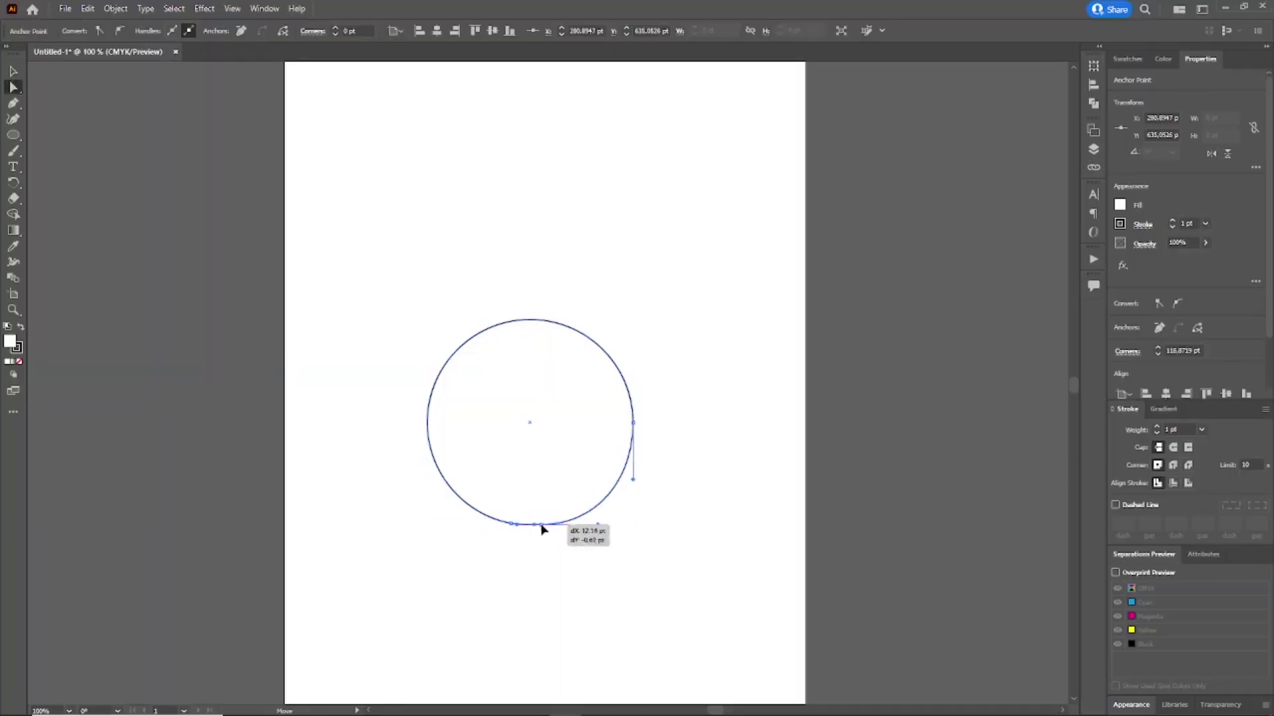
# - Switch to Illustrator and flatten the circle's bottom and top into short straight edges, tilting the side handles slightly outward
pyautogui.moveTo(540, 525)
pyautogui.mouseDown()
pyautogui.moveTo(617, 525)
pyautogui.moveTo(532, 524)
pyautogui.moveTo(548, 529)
pyautogui.mouseUp()
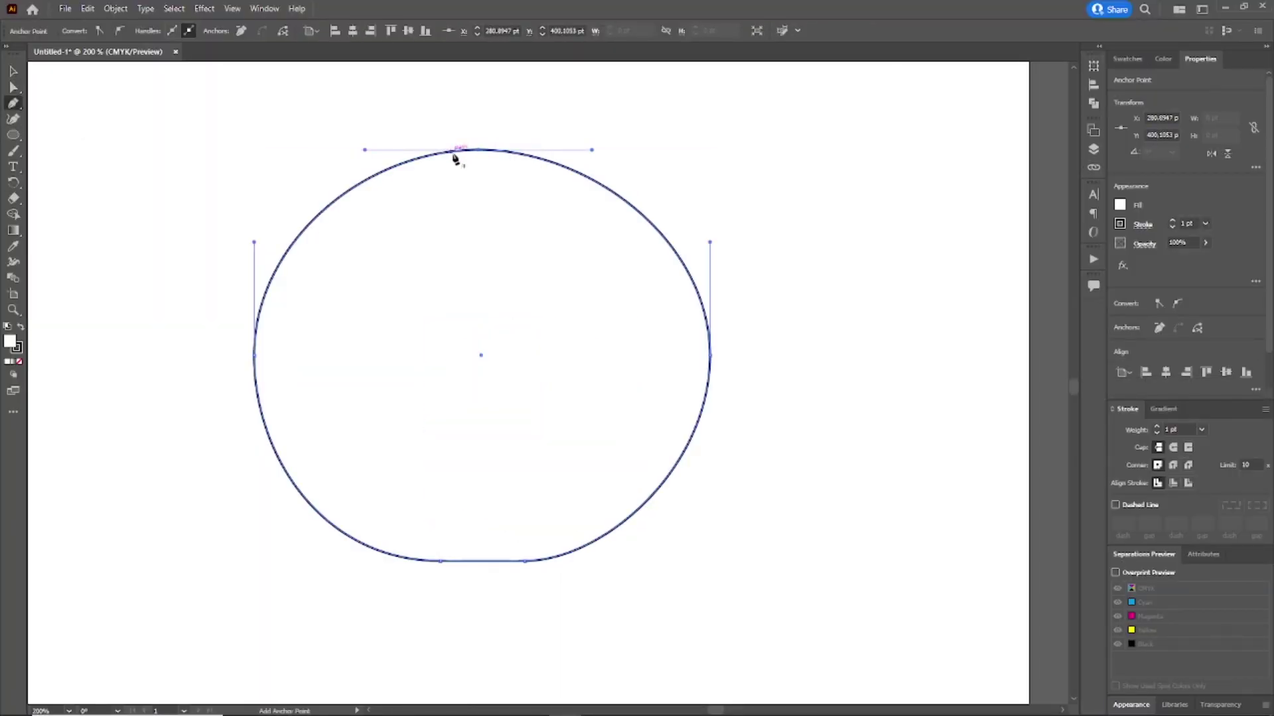
pyautogui.moveTo(479, 150); pyautogui.dragTo(491, 200)
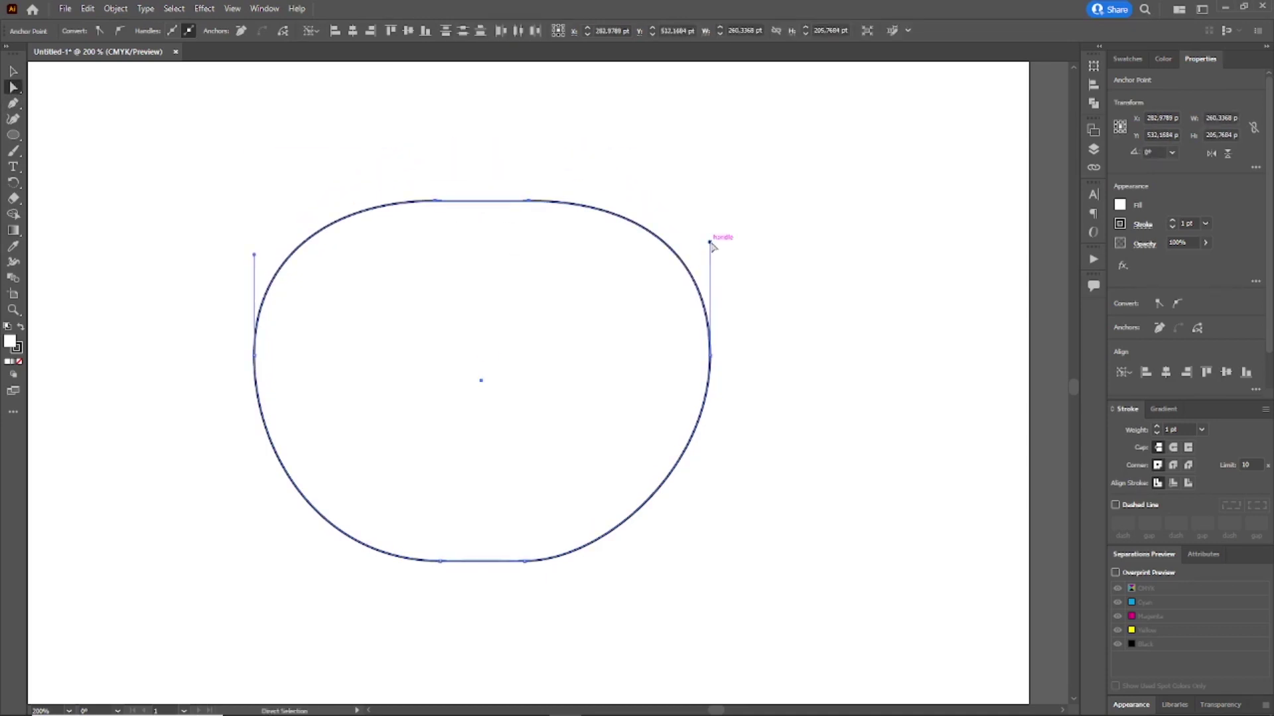
pyautogui.moveTo(709, 242); pyautogui.dragTo(717, 244)
pyautogui.moveTo(254, 255); pyautogui.dragTo(244, 256)
pyautogui.moveTo(486, 201); pyautogui.dragTo(486, 213)
# - Lengthen the lower handle of the shape's left anchor and move both side anchors down
pyautogui.click(254, 356)
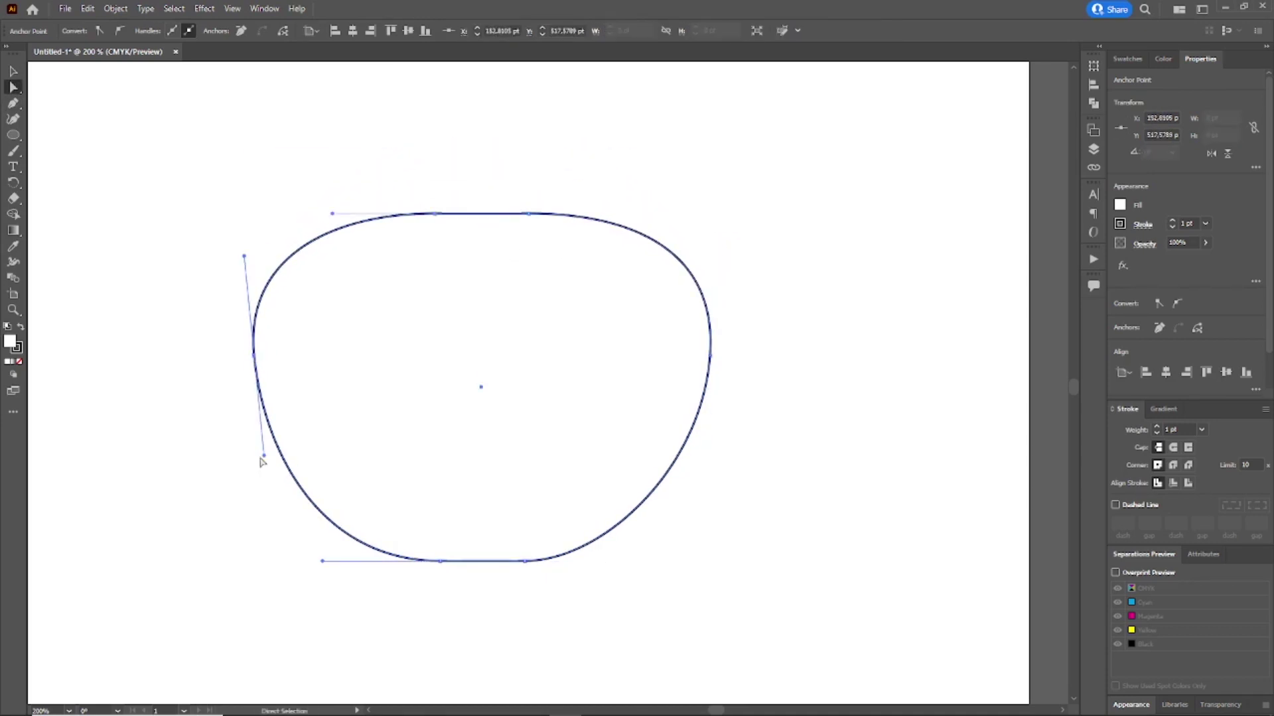
pyautogui.moveTo(264, 456); pyautogui.dragTo(264, 472)
pyautogui.moveTo(254, 355); pyautogui.dragTo(254, 388)
pyautogui.moveTo(711, 355); pyautogui.dragTo(711, 389)
pyautogui.click(719, 396)
pyautogui.click(711, 397)
# - Adjust the anchor and curve at the shape's upper-left shoulder to make it rounder
pyautogui.click(285, 283)
pyautogui.moveTo(285, 283); pyautogui.dragTo(283, 287)
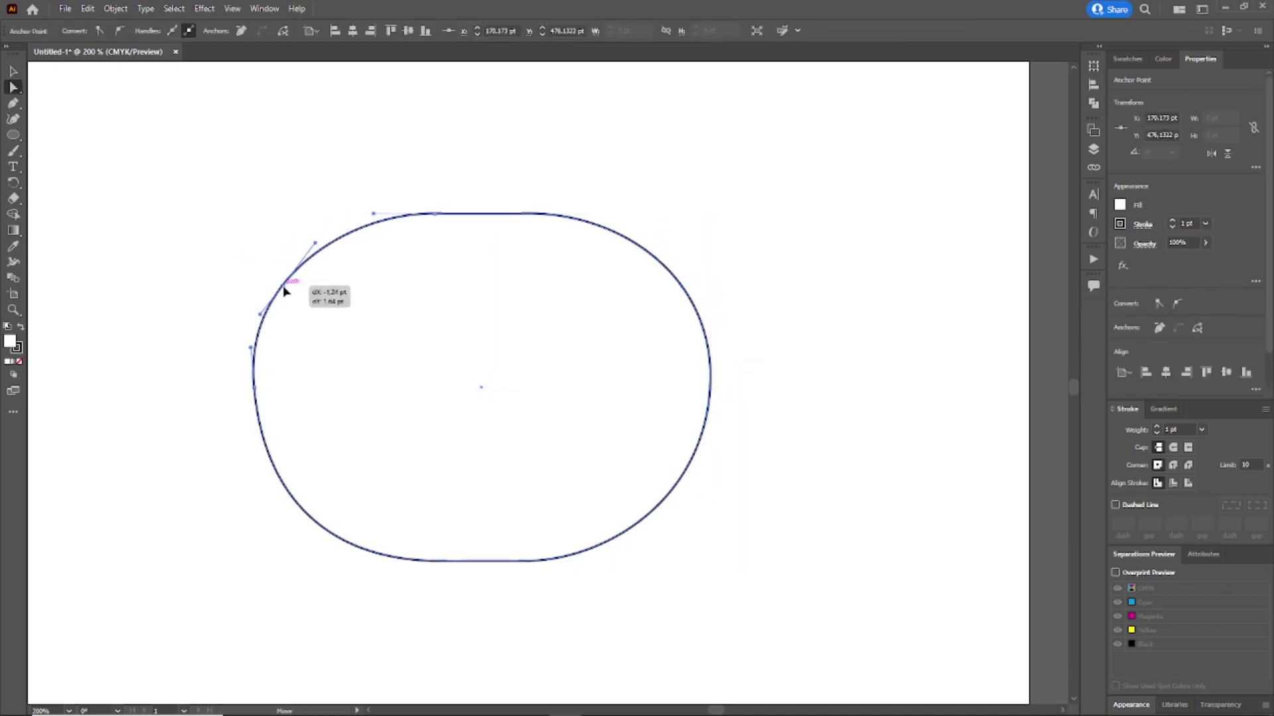
pyautogui.moveTo(326, 232); pyautogui.dragTo(330, 226)
pyautogui.click(302, 263)
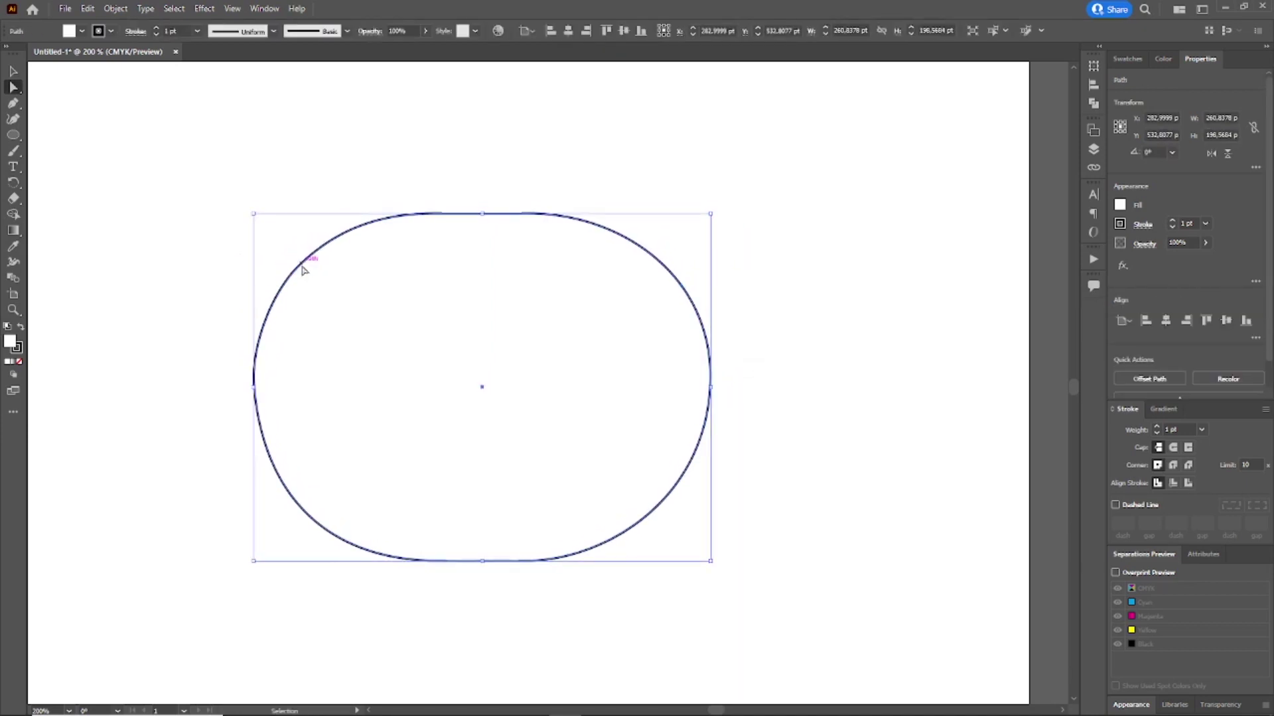
# - Lower the shape's top edge, round its upper-right shoulder and side, and adjust the curve into its widened flat base
pyautogui.moveTo(484, 214); pyautogui.dragTo(484, 223)
pyautogui.moveTo(681, 286); pyautogui.dragTo(675, 263)
pyautogui.moveTo(713, 349); pyautogui.dragTo(719, 330)
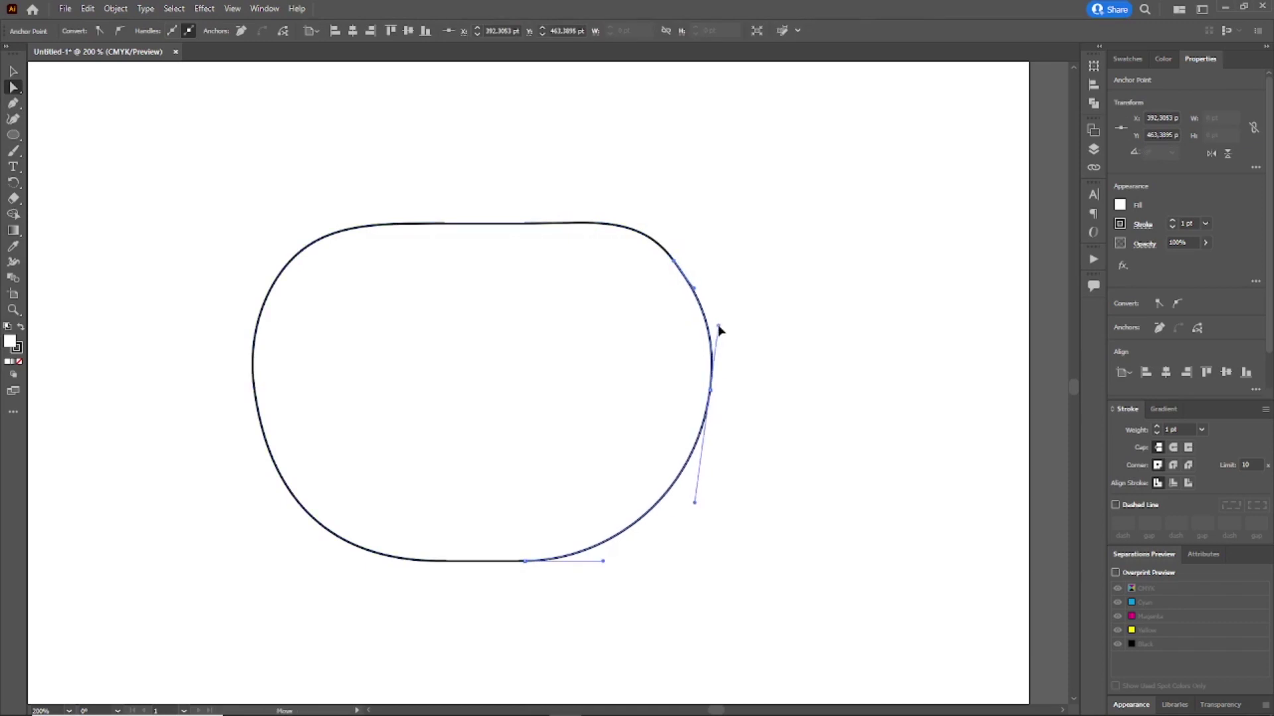
pyautogui.moveTo(663, 561); pyautogui.dragTo(617, 563)
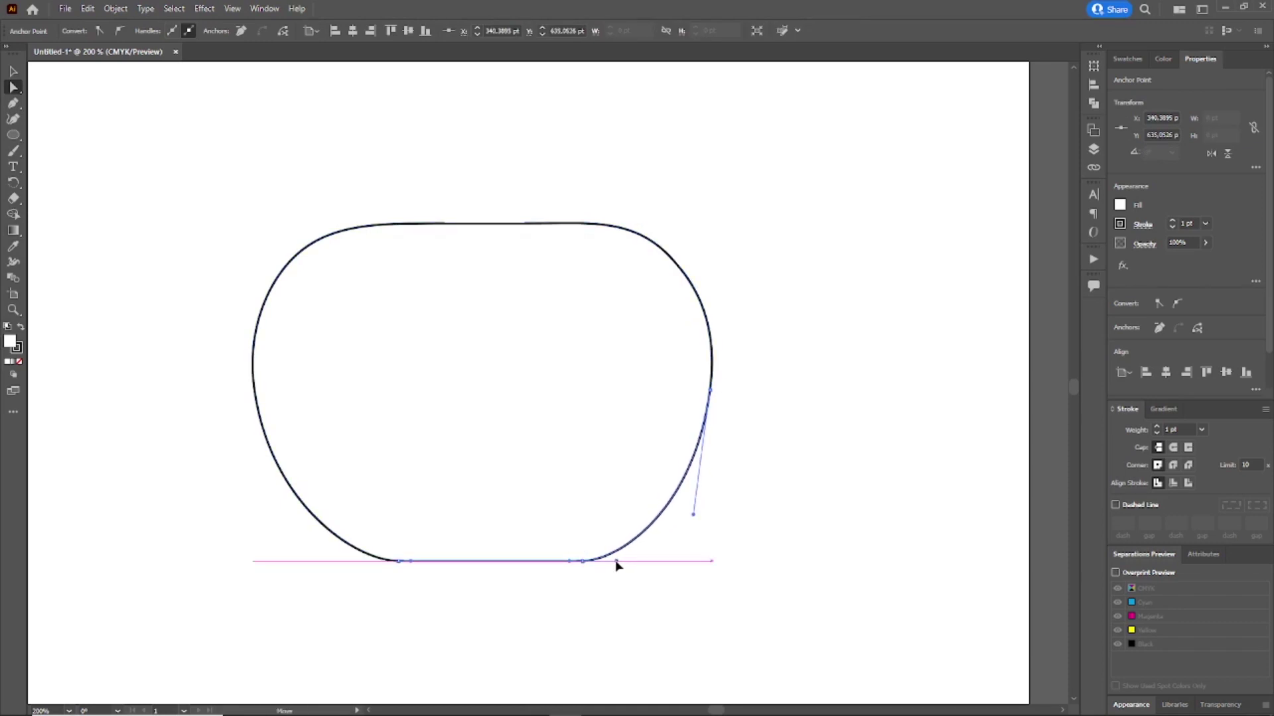
# - Draw a neck rectangle about 47 × 117 pt standing on the middle of the rounded shape's top edge
pyautogui.click(778, 536)
pyautogui.moveTo(464, 224); pyautogui.dragTo(504, 385)
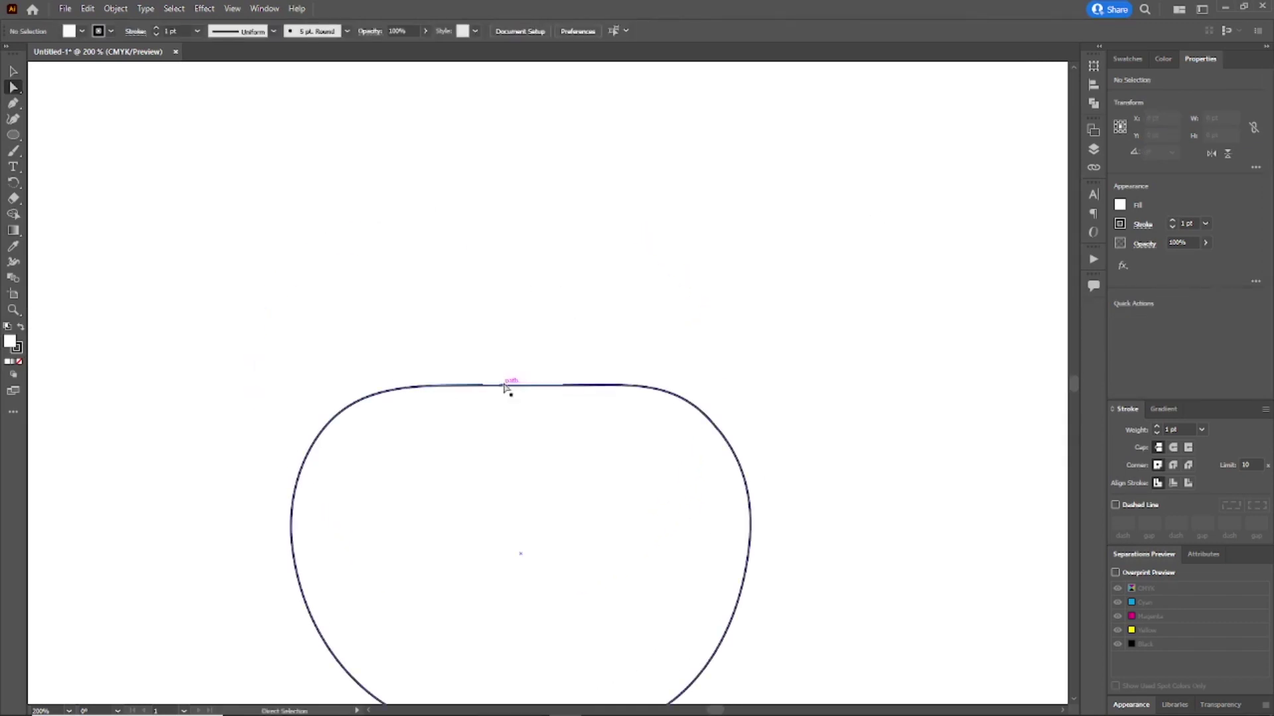
pyautogui.press('v')
pyautogui.click(359, 401)
pyautogui.moveTo(15, 135); pyautogui.dragTo(57, 133)
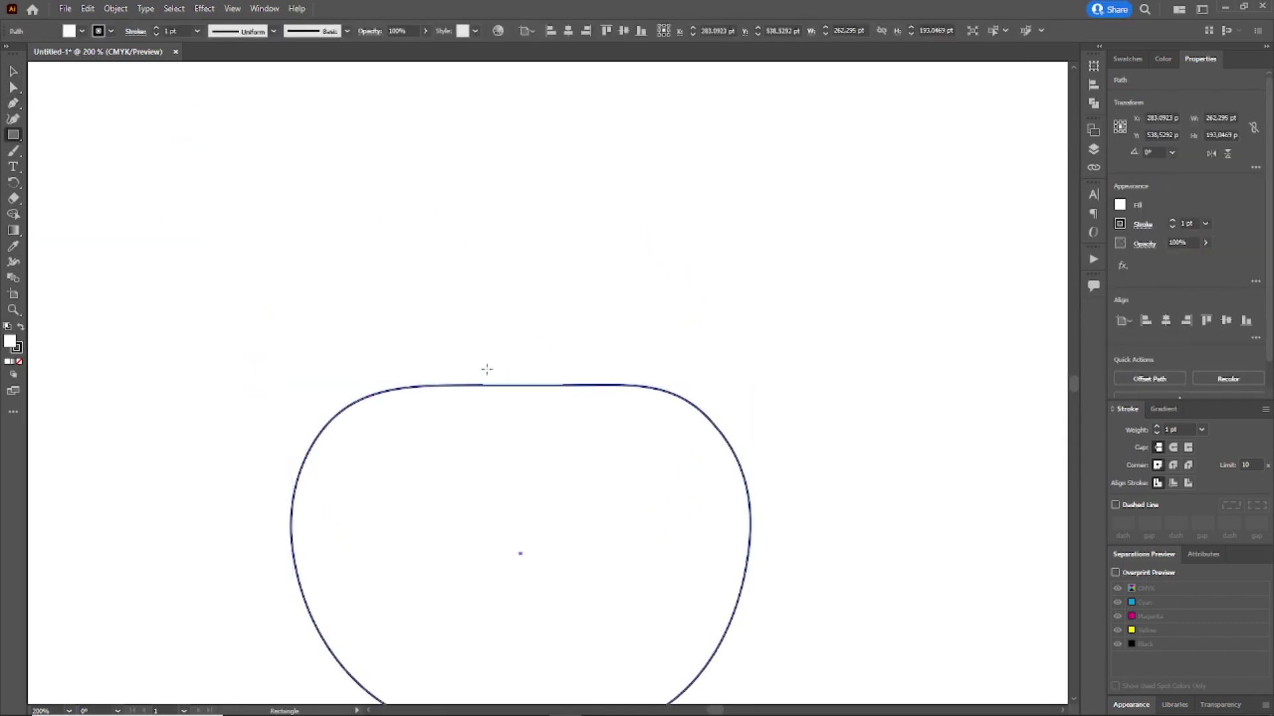
pyautogui.moveTo(485, 384)
pyautogui.mouseDown()
pyautogui.moveTo(566, 358)
pyautogui.moveTo(567, 179)
pyautogui.mouseUp()
# - Flare the neck's base outward with soft curves and widen its top into a thin rounded lip
pyautogui.click(13, 87)
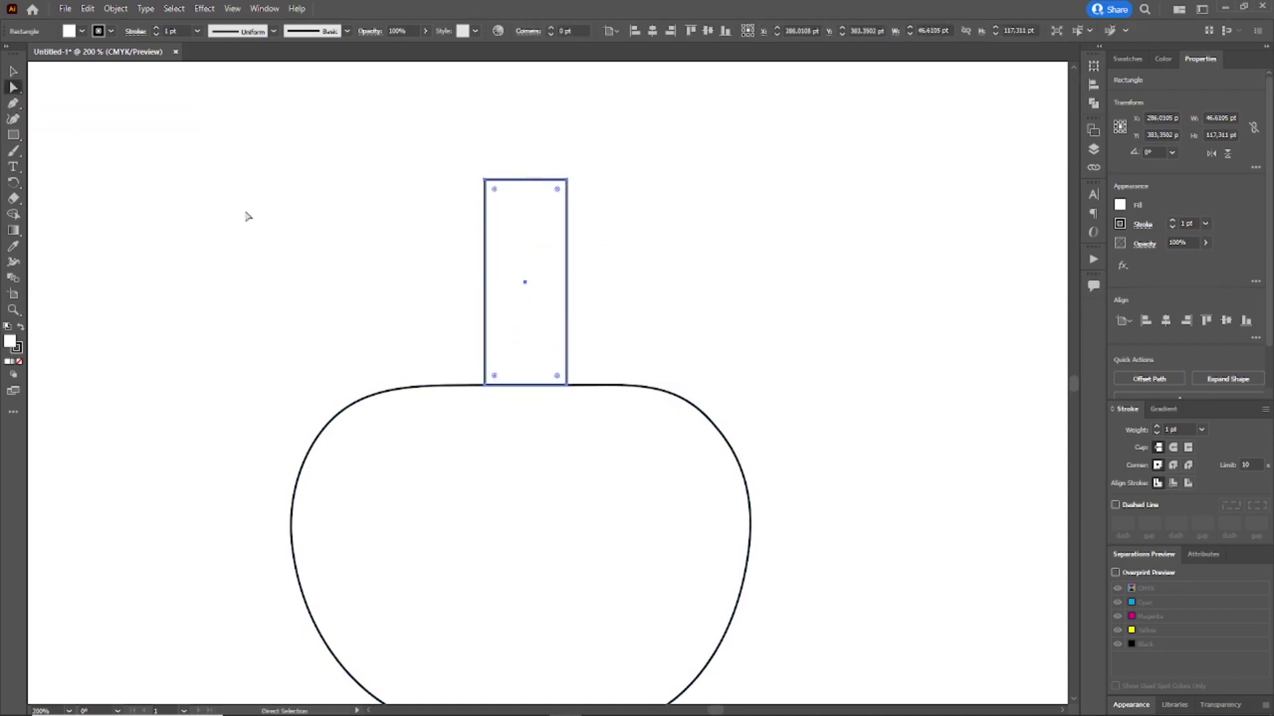
pyautogui.moveTo(485, 385); pyautogui.dragTo(472, 384)
pyautogui.moveTo(567, 385); pyautogui.dragTo(577, 386)
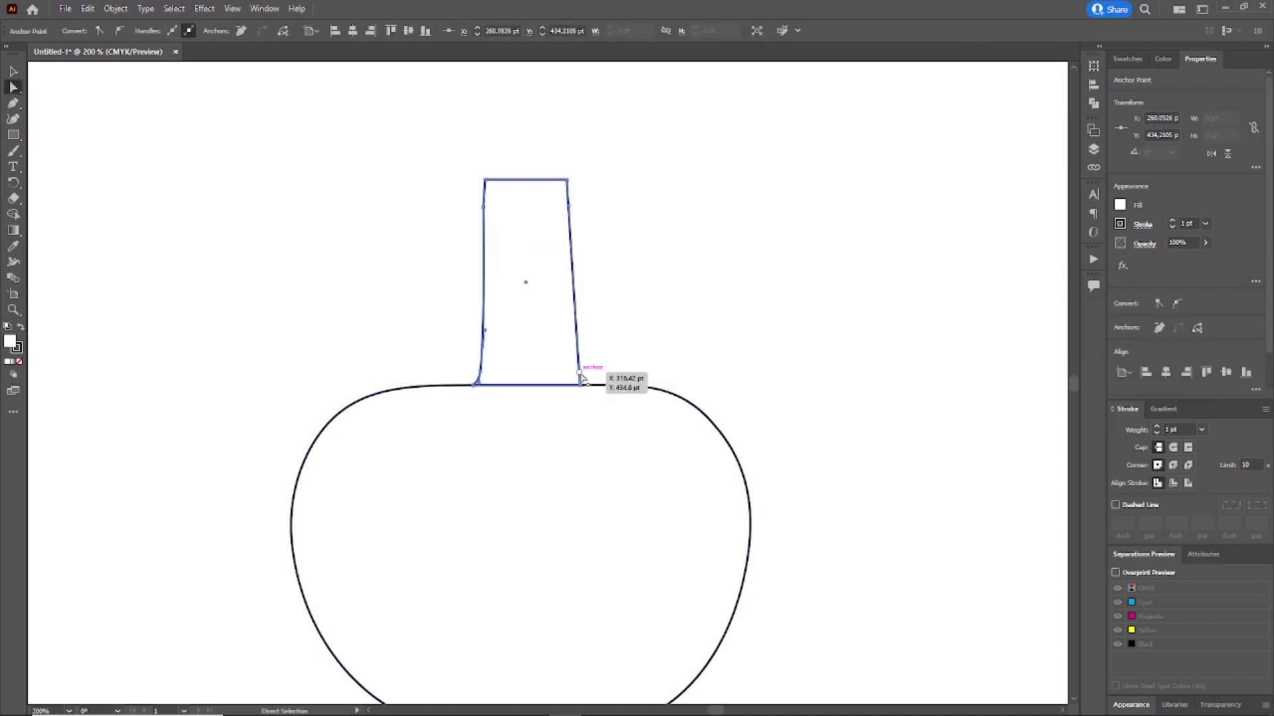
pyautogui.moveTo(579, 372); pyautogui.dragTo(571, 372)
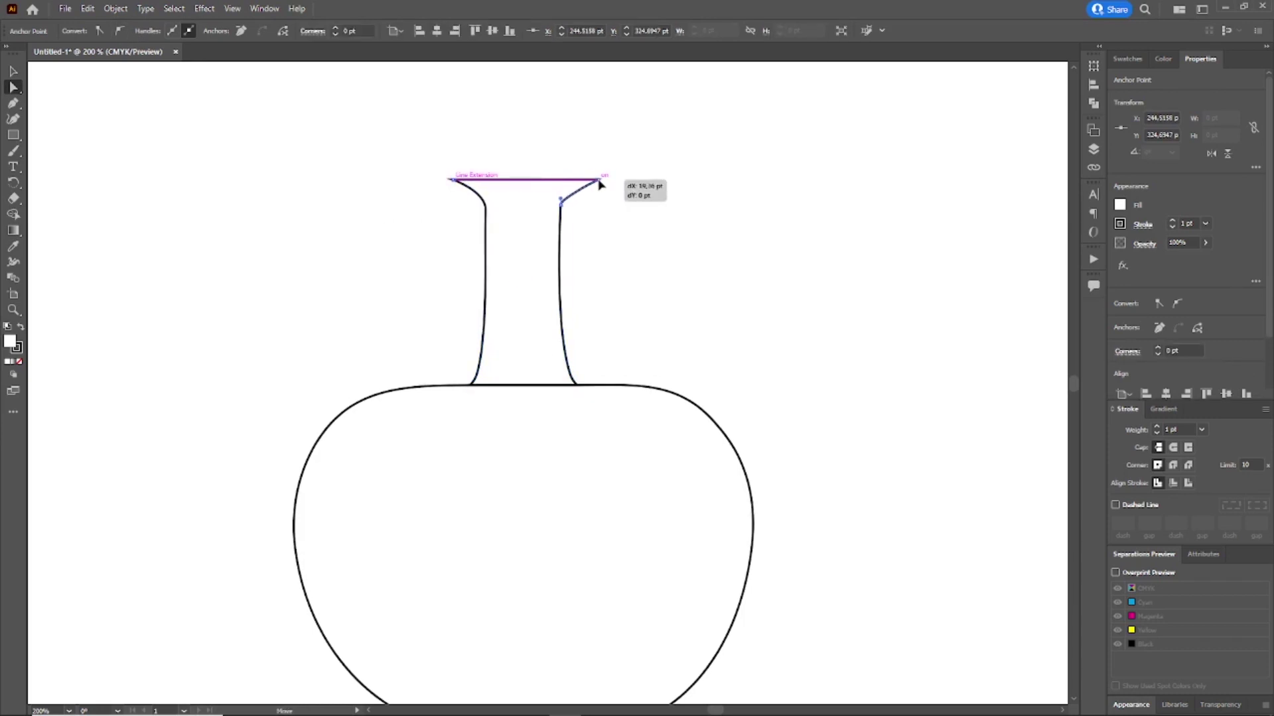
pyautogui.click(543, 186)
pyautogui.moveTo(579, 183); pyautogui.dragTo(581, 193)
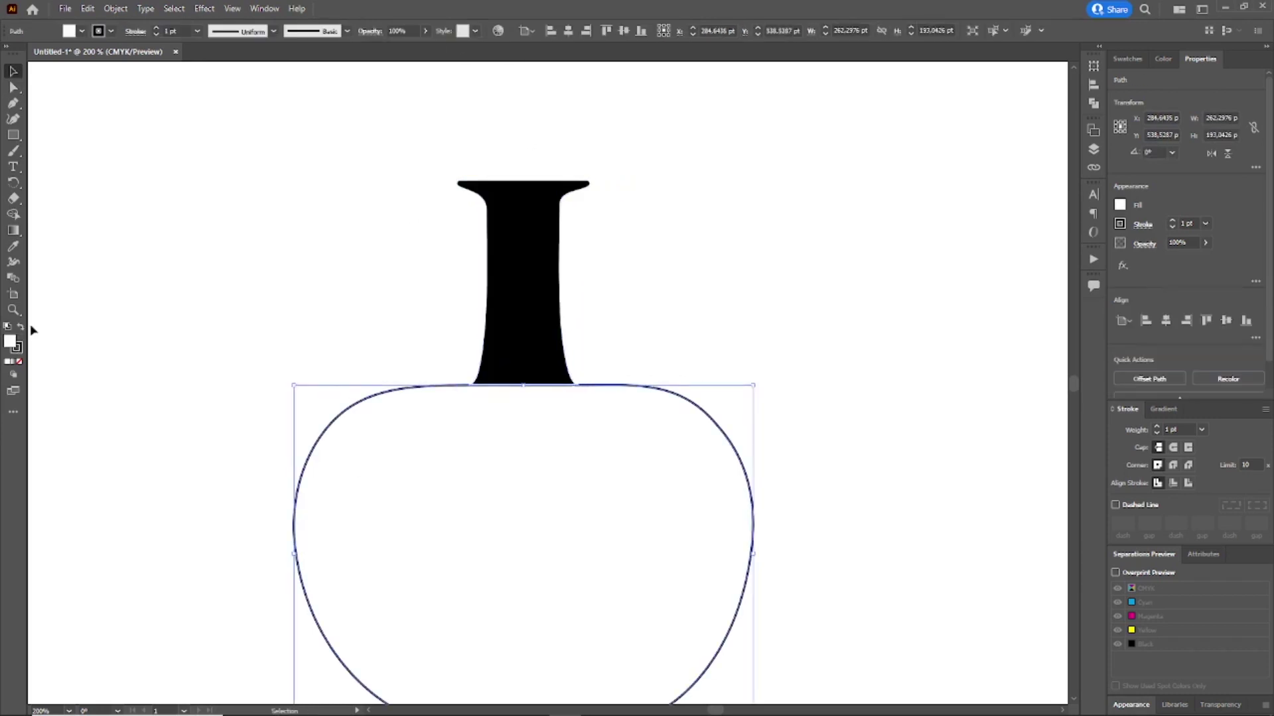
# - Fill the body and neck solid black without a stroke and merge them into one bottle with Shape Builder
pyautogui.click(21, 327)
pyautogui.moveTo(226, 178); pyautogui.dragTo(491, 424)
pyautogui.click(17, 348)
pyautogui.click(20, 361)
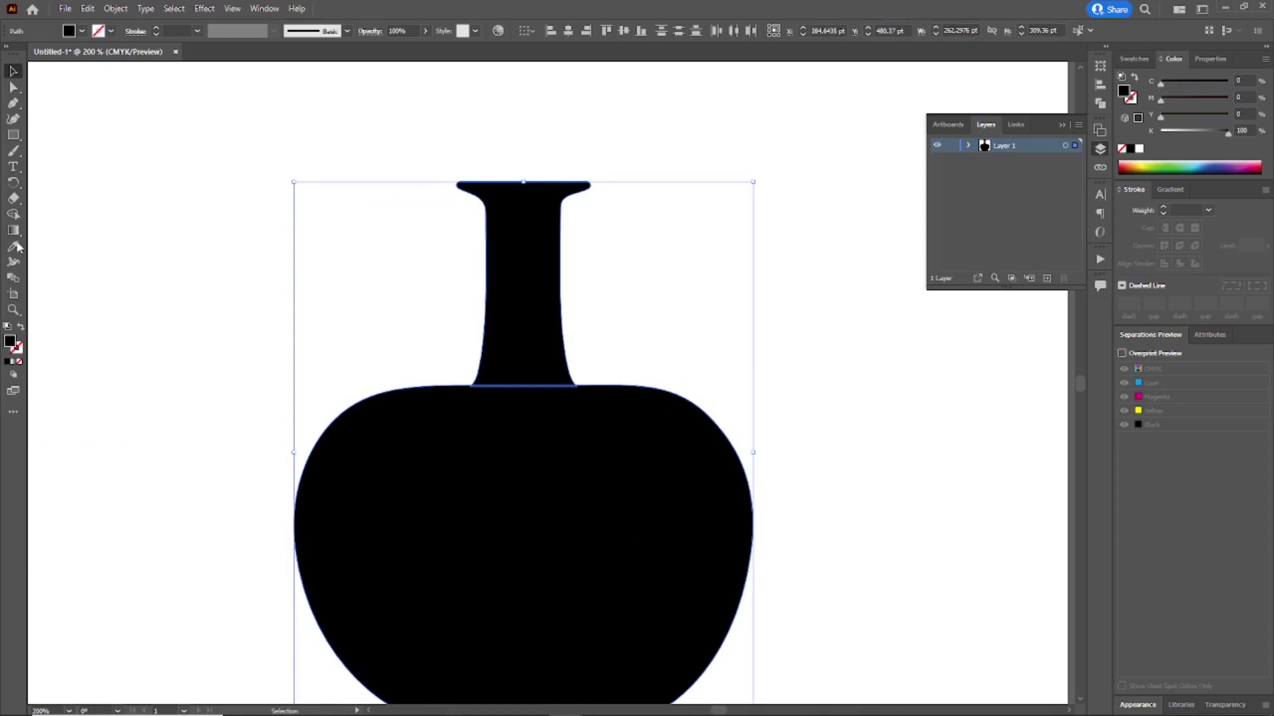
pyautogui.click(13, 214)
pyautogui.moveTo(522, 305); pyautogui.dragTo(597, 538)
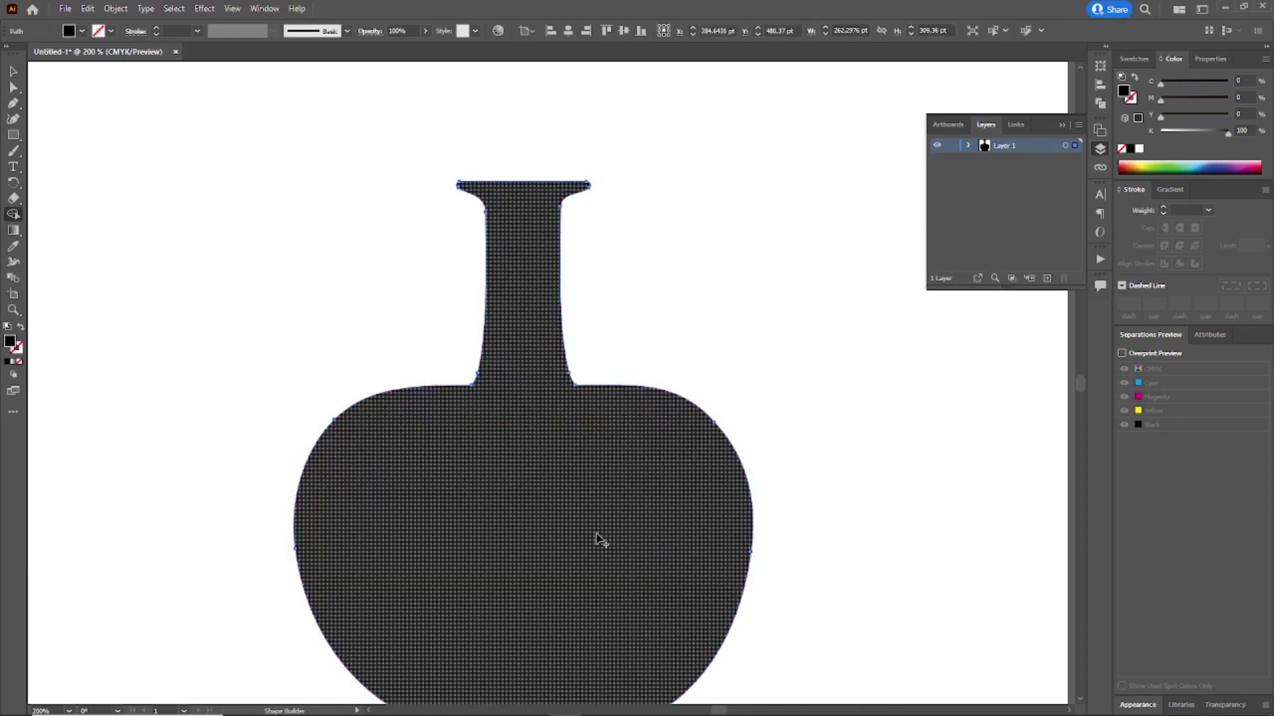
# - Draw a cork rectangle about 59 × 62 pt over the bottle's mouth and fill it brown, C 30, M 50, Y 75, K 10
pyautogui.moveTo(465, 188)
pyautogui.mouseDown()
pyautogui.moveTo(523, 198)
pyautogui.moveTo(542, 246)
pyautogui.mouseUp()
pyautogui.moveTo(543, 246); pyautogui.dragTo(542, 269)
pyautogui.click(82, 31)
pyautogui.click(92, 72)
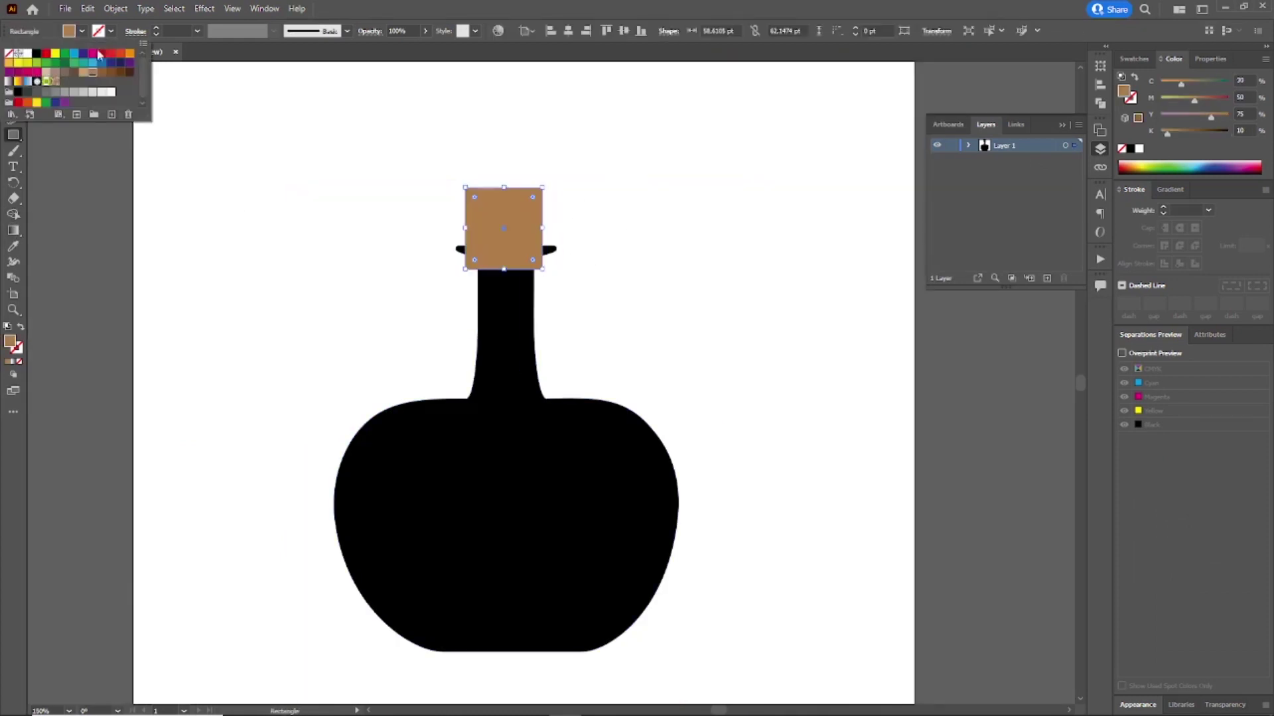
pyautogui.press('Escape')
# - Narrow the cork's bottom edge into a taper and place the cork behind the bottle
pyautogui.press('a')
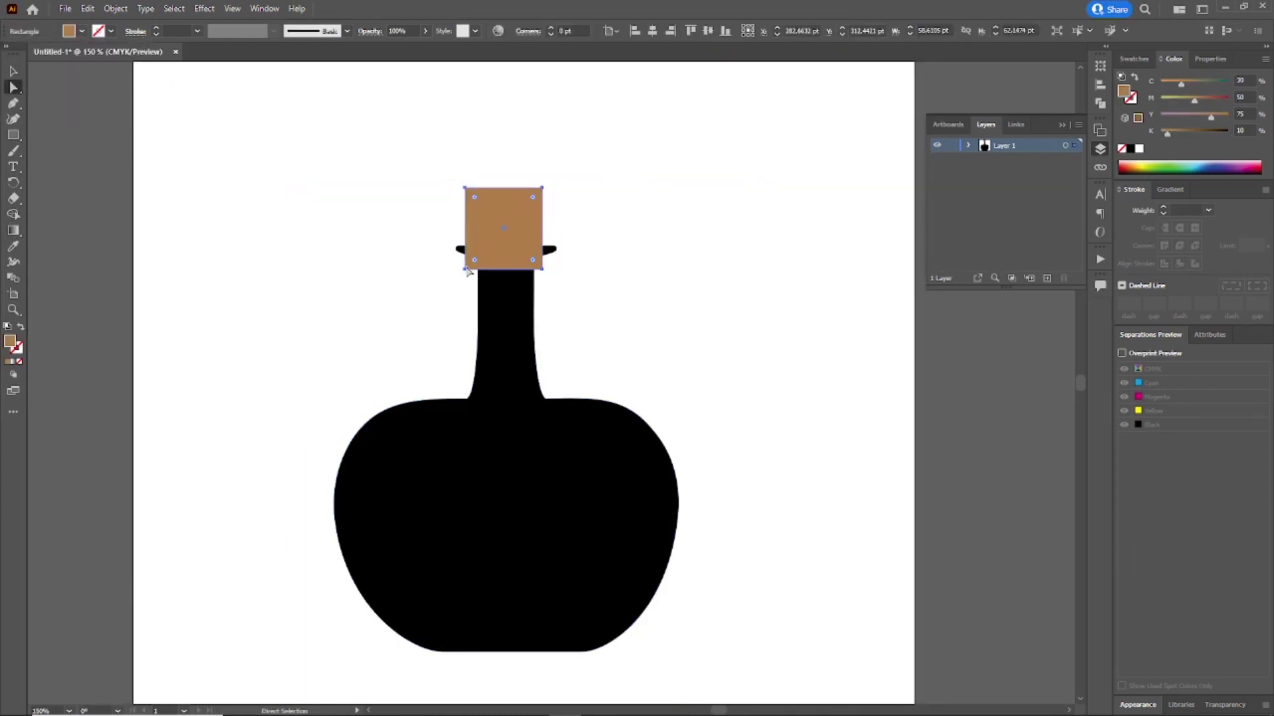
pyautogui.moveTo(448, 289); pyautogui.dragTo(540, 276)
pyautogui.press('s')
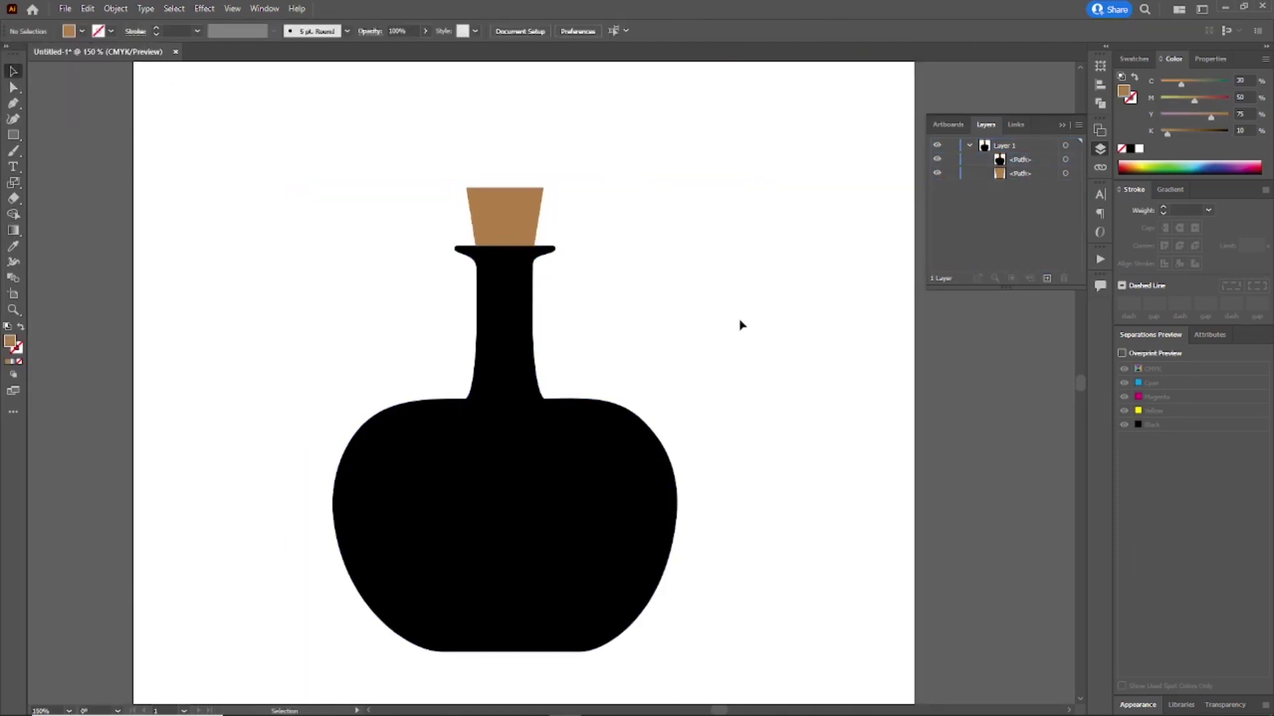
# - Draw an ellipse about 57 × 17 pt over the cork's top edge and fill it with a lighter brown
pyautogui.click(508, 199)
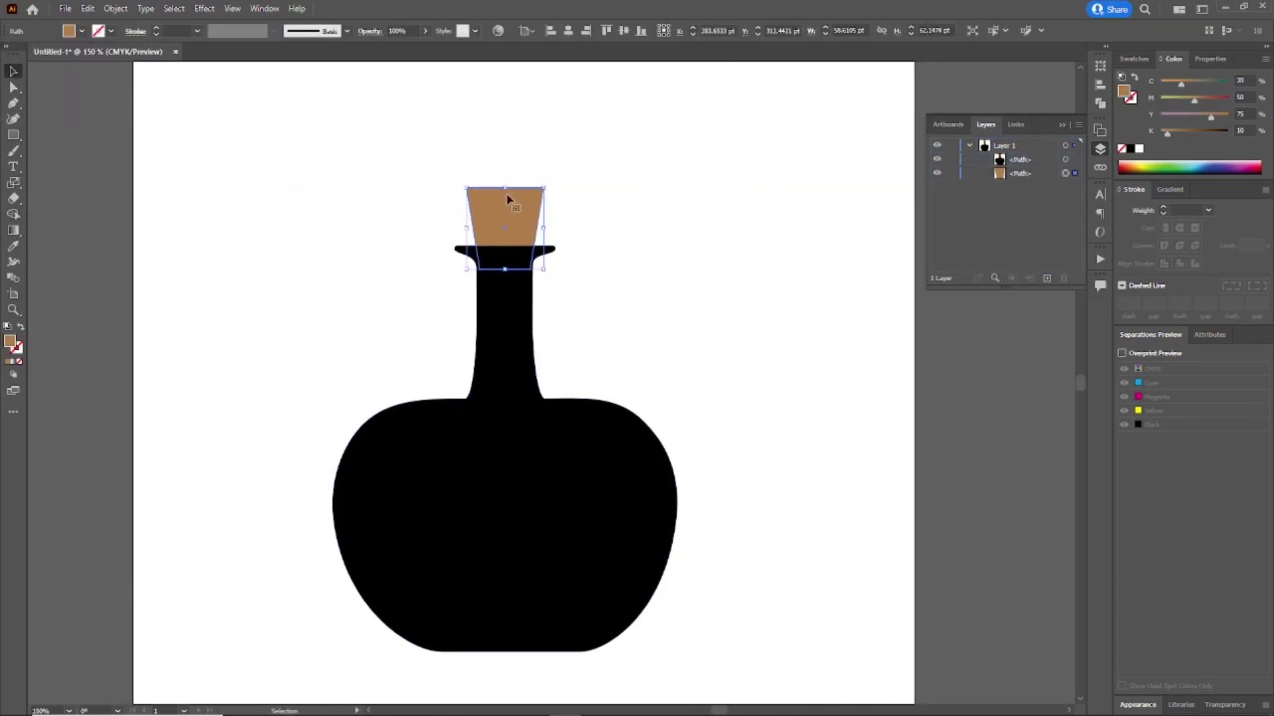
pyautogui.moveTo(467, 201)
pyautogui.mouseDown()
pyautogui.moveTo(542, 207)
pyautogui.moveTo(542, 179)
pyautogui.moveTo(512, 208)
pyautogui.mouseUp()
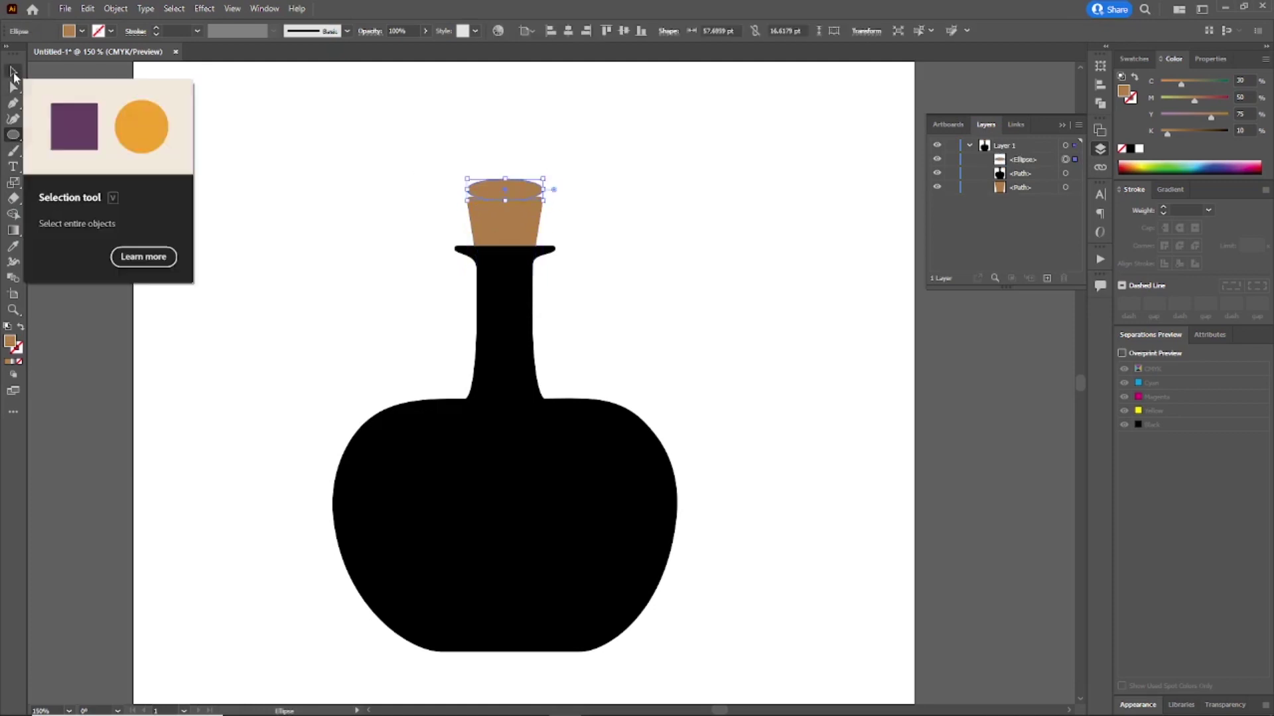
pyautogui.click(12, 71)
pyautogui.doubleClick(9, 342)
pyautogui.press('Return')
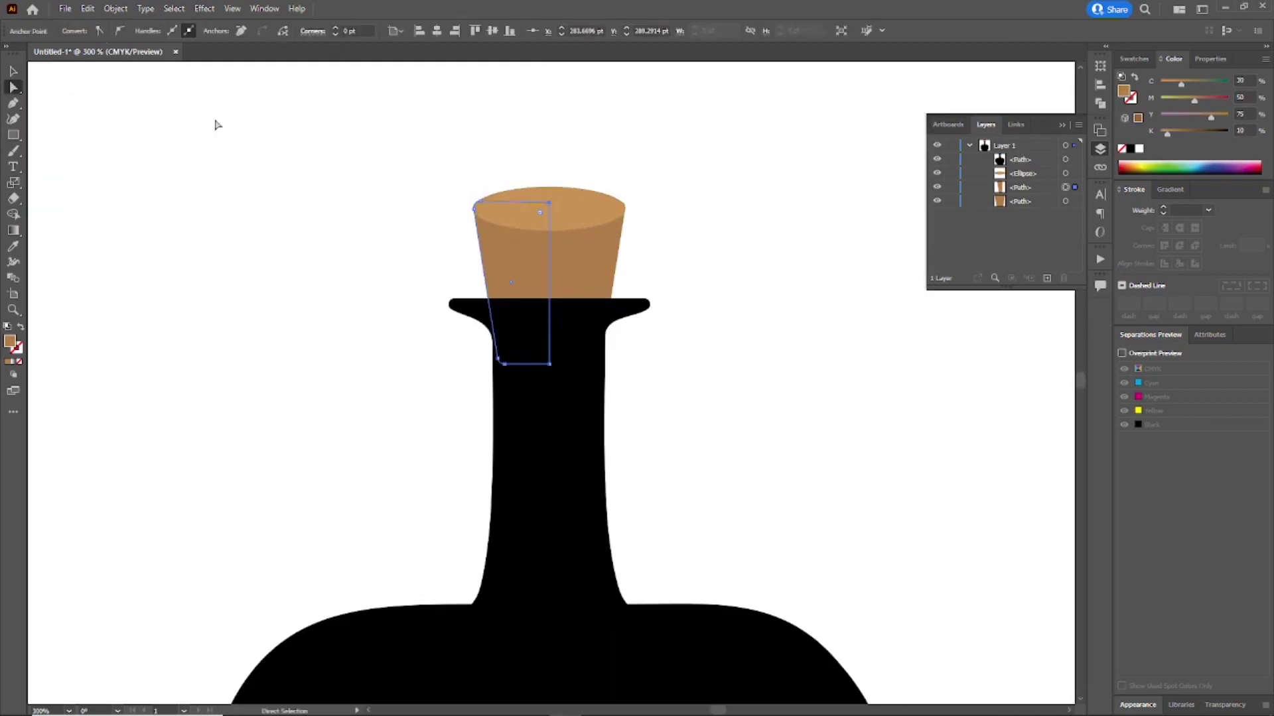
# - Darken the shading shape on the cork's left half to about C 32, M 54, Y 75, K 32
pyautogui.doubleClick(10, 341)
pyautogui.click(332, 250)
pyautogui.moveTo(312, 205); pyautogui.dragTo(311, 223)
pyautogui.click(426, 157)
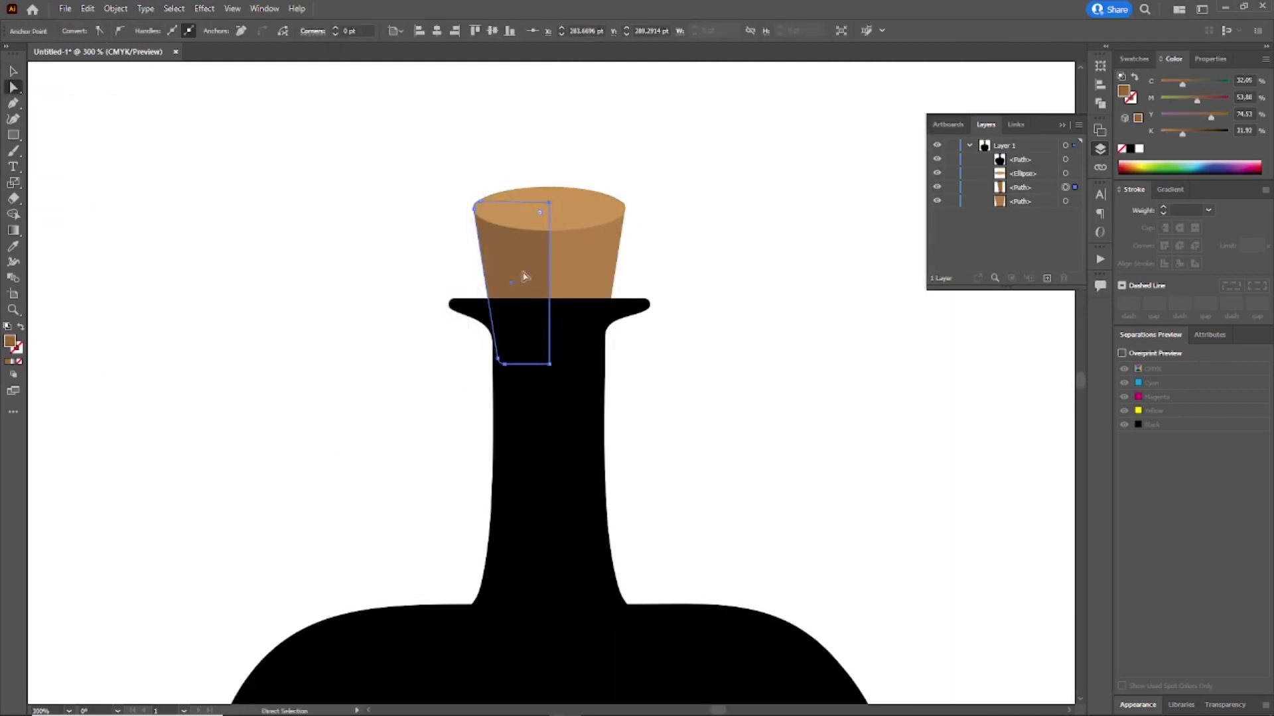
# - Apply a linear gradient across the cork's left half, running from dark brown 8C623B to the cork's own brown
pyautogui.press('g')
pyautogui.moveTo(583, 270); pyautogui.dragTo(480, 281)
pyautogui.doubleClick(577, 271)
pyautogui.moveTo(317, 209); pyautogui.dragTo(319, 231)
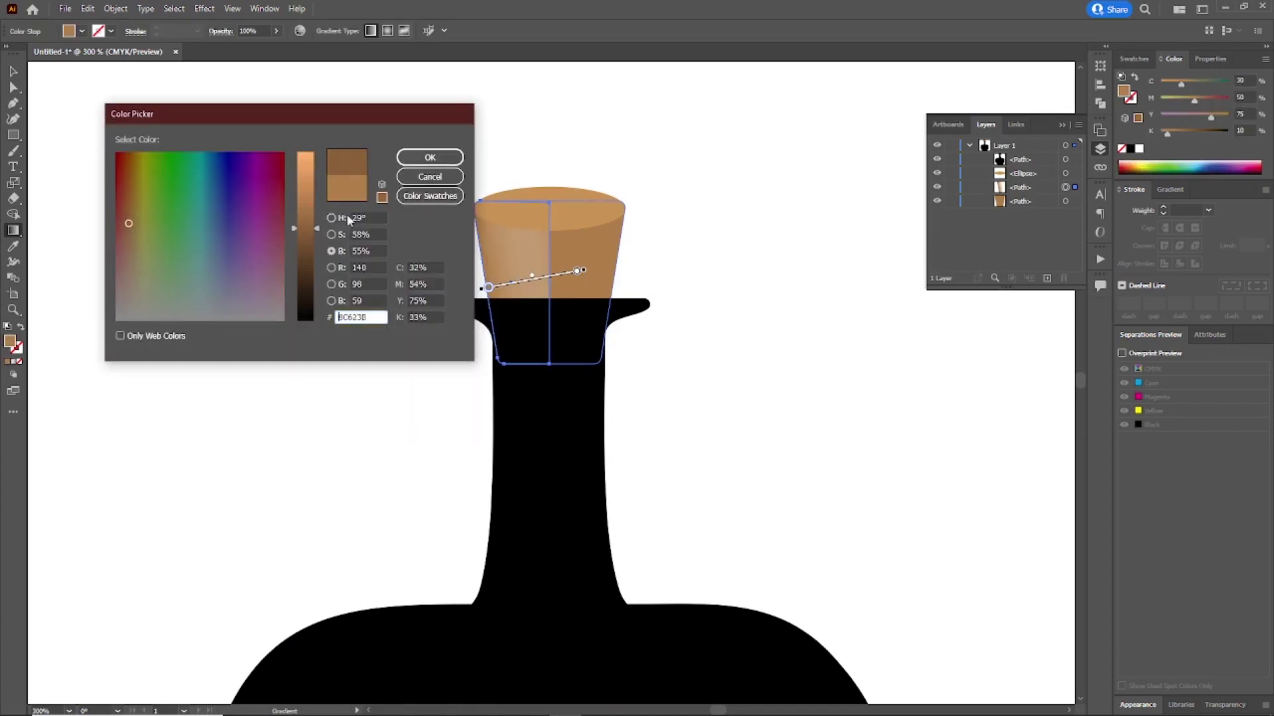
pyautogui.click(430, 158)
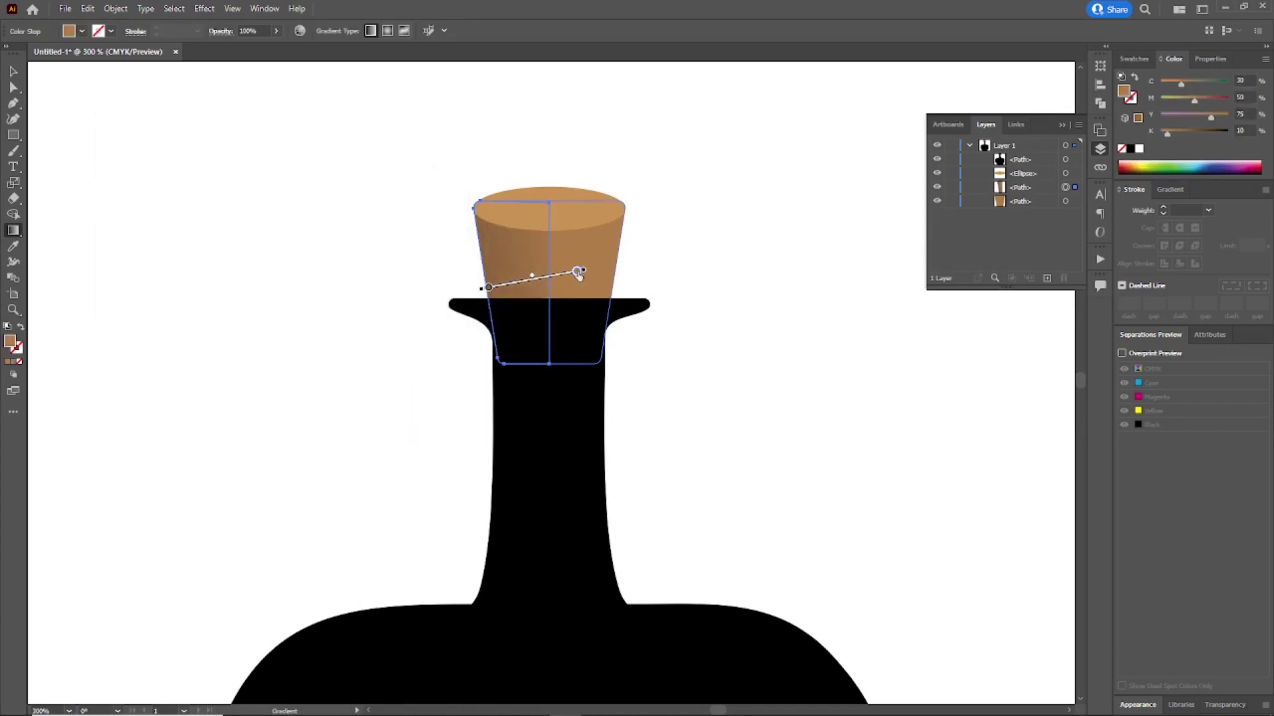
# - Set the opacity of the gradient's lighter stop to 0% so the cork's shading fades out
pyautogui.doubleClick(577, 271)
pyautogui.click(458, 296)
pyautogui.write('0')
pyautogui.press('Return')
pyautogui.click(619, 319)
pyautogui.doubleClick(488, 287)
pyautogui.press('v')
pyautogui.click(225, 199)
# - Recolour the bottle from black to a dark grey of about C 68, M 58, Y 58, K 65
pyautogui.hotkey('ctrl', '-')
pyautogui.hotkey('ctrl', '-')
pyautogui.moveTo(595, 407); pyautogui.dragTo(569, 282)
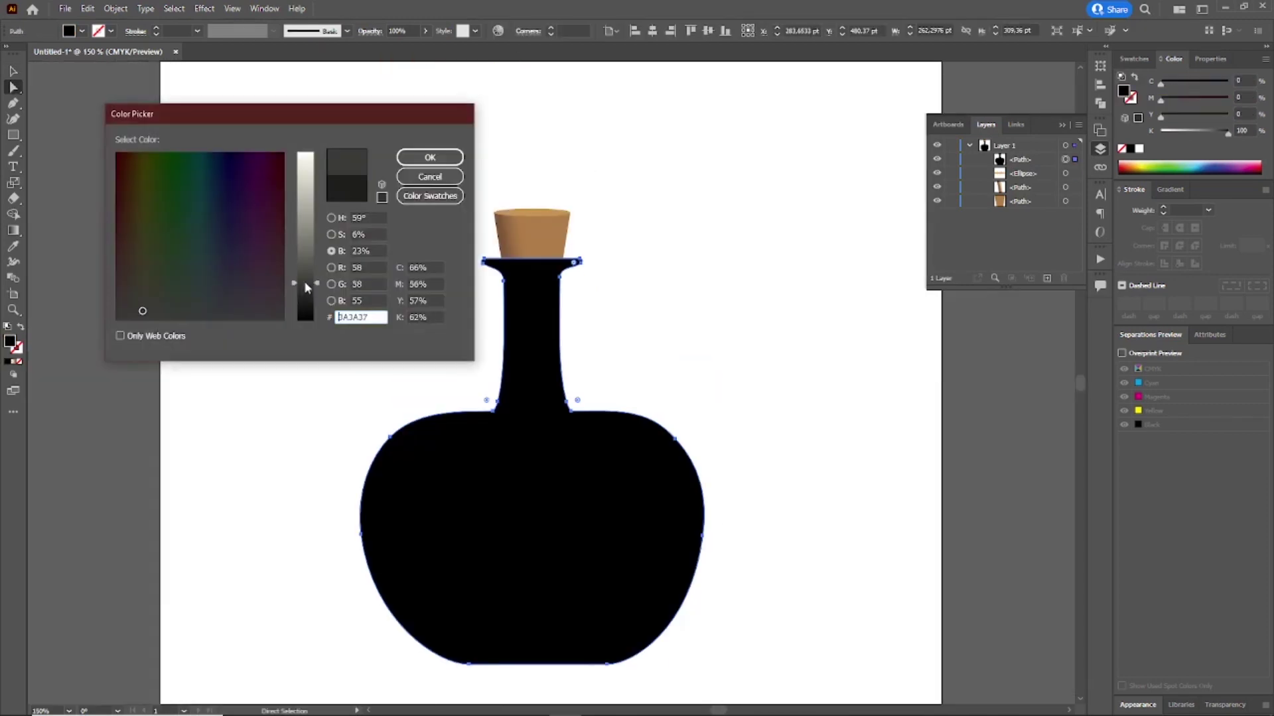
pyautogui.press('Return')
pyautogui.press('v')
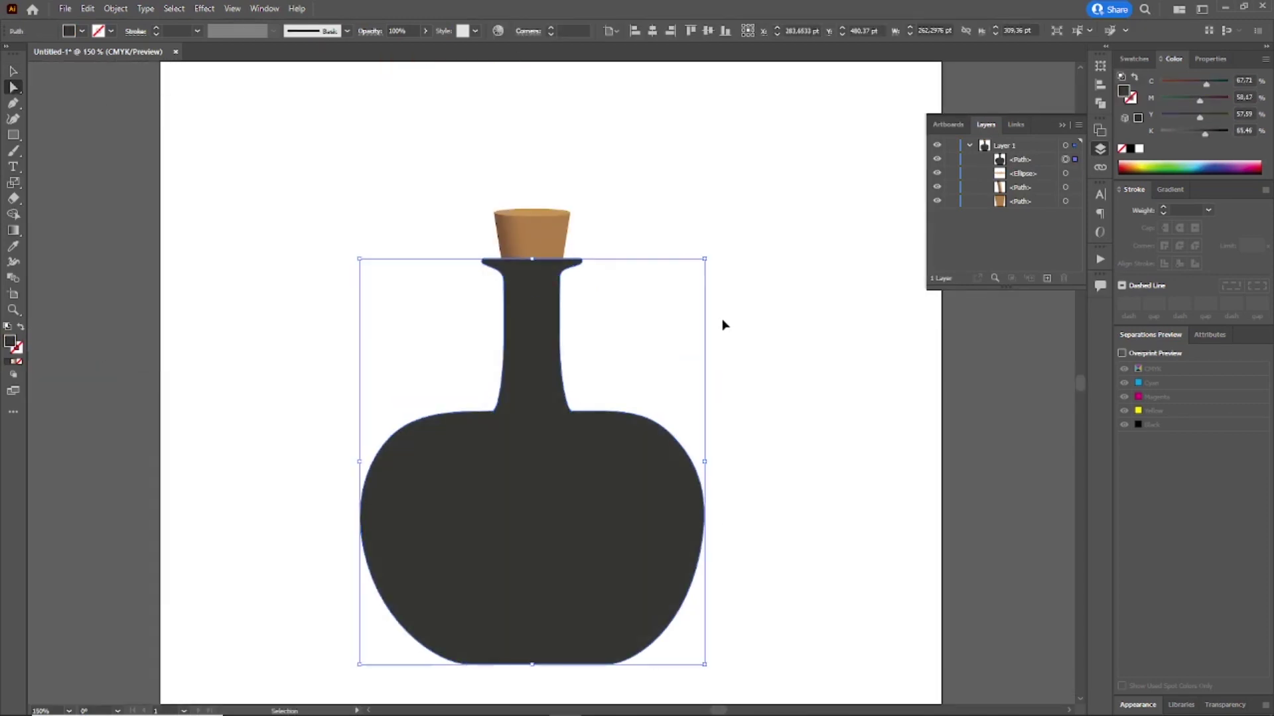
# - Draw a freehand line down the neck and body on the bottle copy and cut away everything right of it with Shape Builder
pyautogui.moveTo(542, 260); pyautogui.dragTo(517, 296)
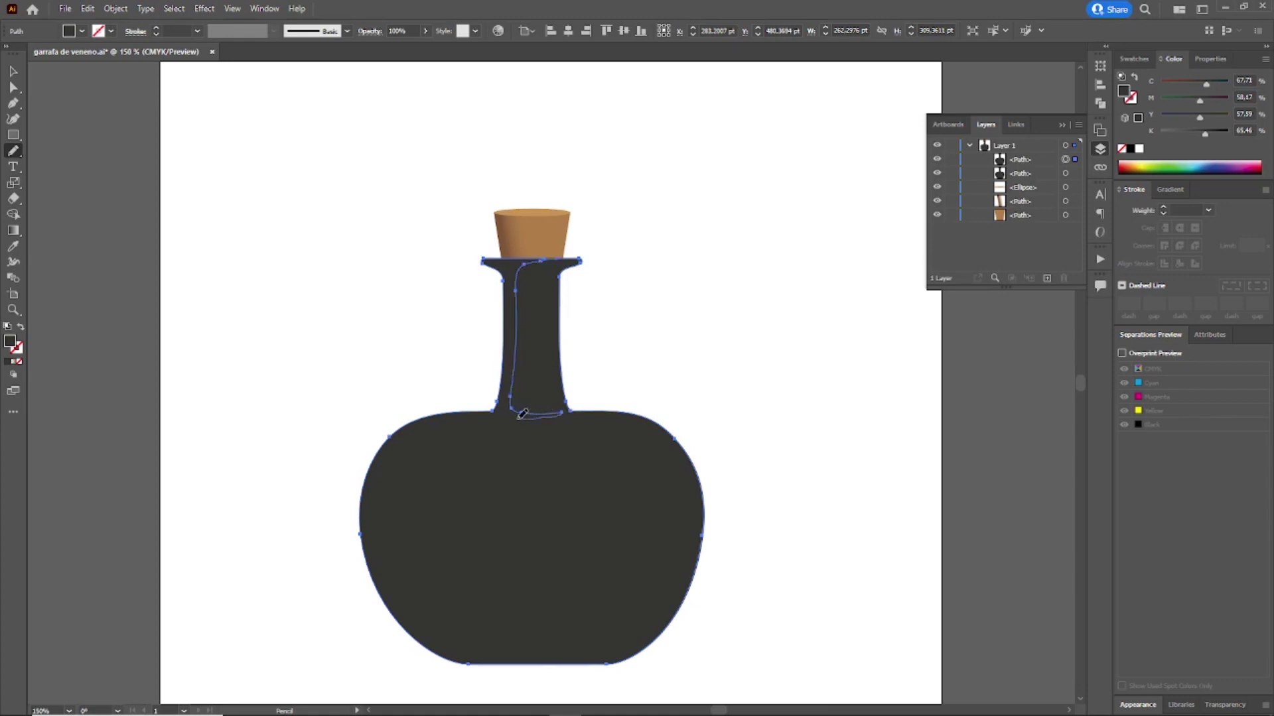
pyautogui.press('a')
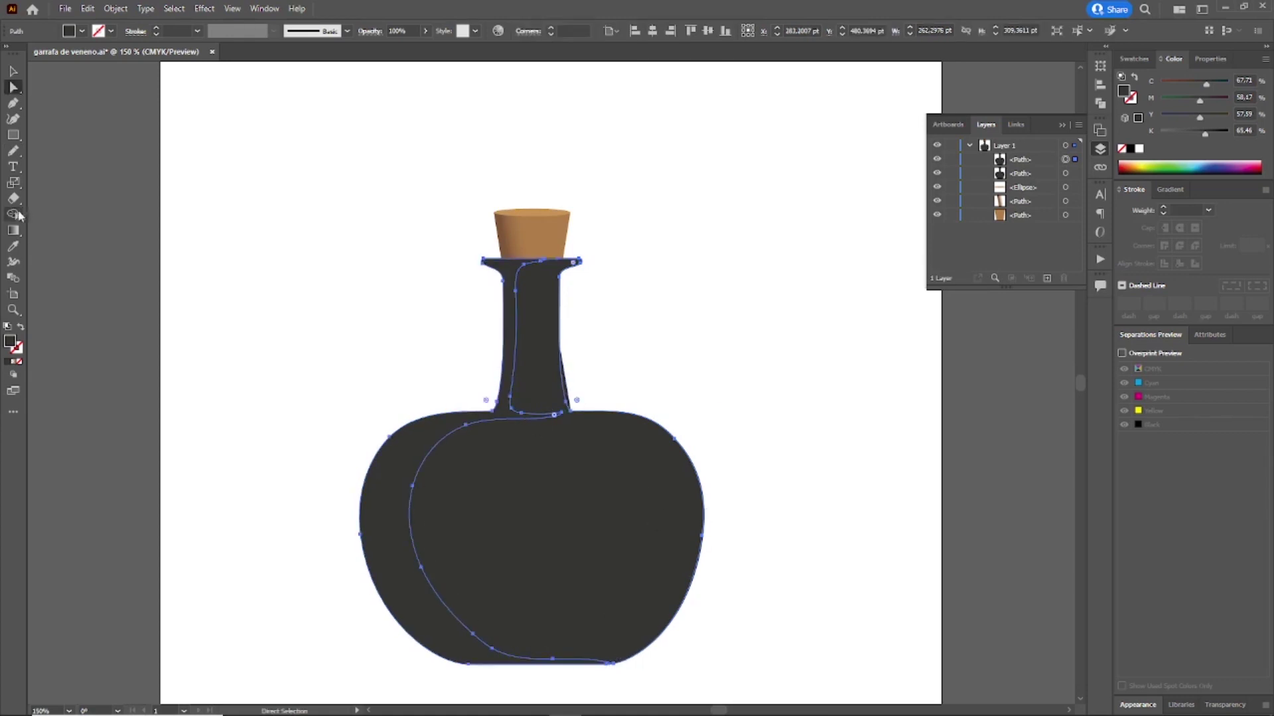
pyautogui.moveTo(335, 417); pyautogui.dragTo(487, 508)
pyautogui.click(14, 214)
pyautogui.keyDown('alt'); pyautogui.click(488, 503); pyautogui.keyUp('alt')
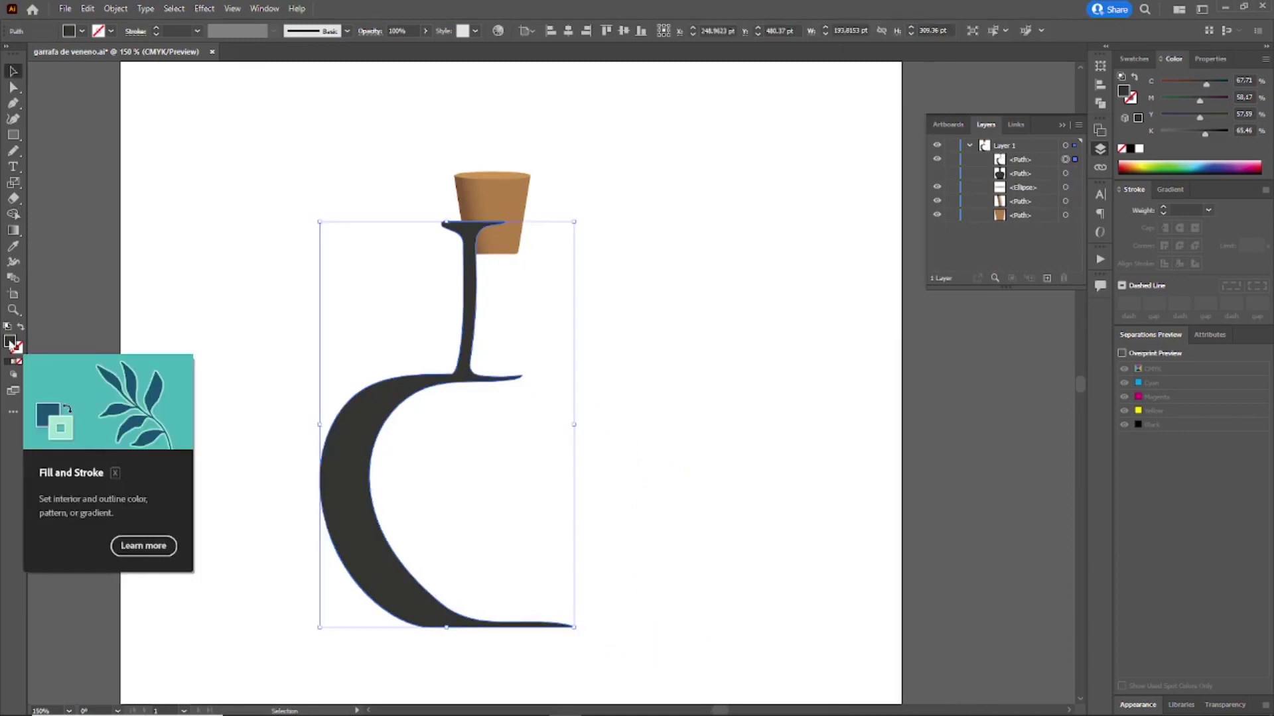
# - Fill the left-side shadow shape near-black and show the bottle body behind it again
pyautogui.doubleClick(10, 341)
pyautogui.press('Return')
pyautogui.press('v')
pyautogui.click(937, 173)
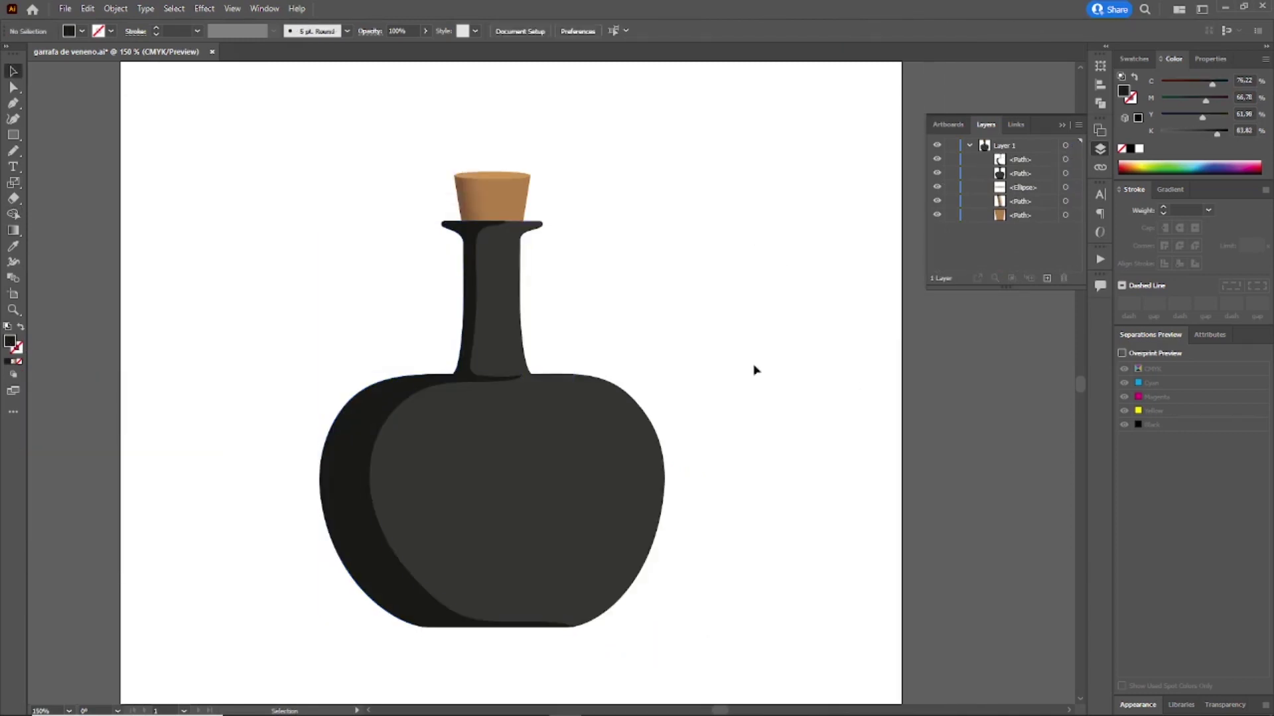
# - Reshape the cork's shading into a solid darker brown area along its left and lower edges, rounding the inner corner about 11.8 pt
pyautogui.click(476, 212)
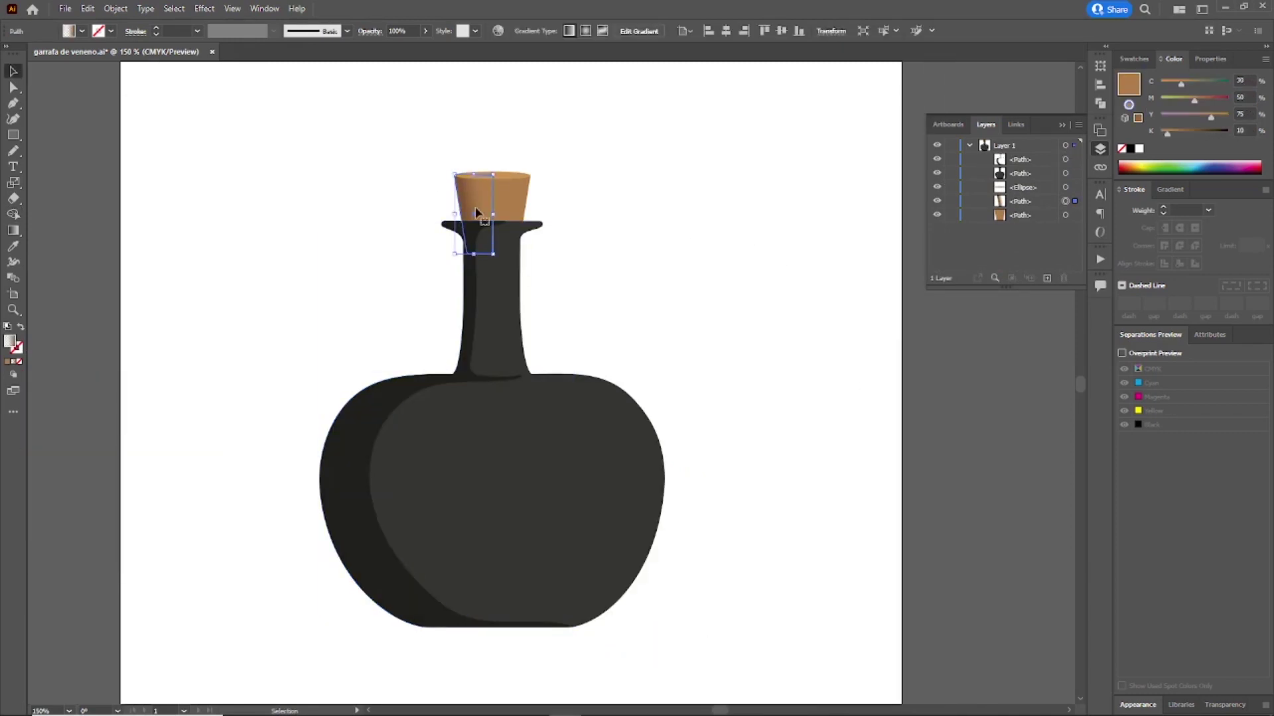
pyautogui.press('p')
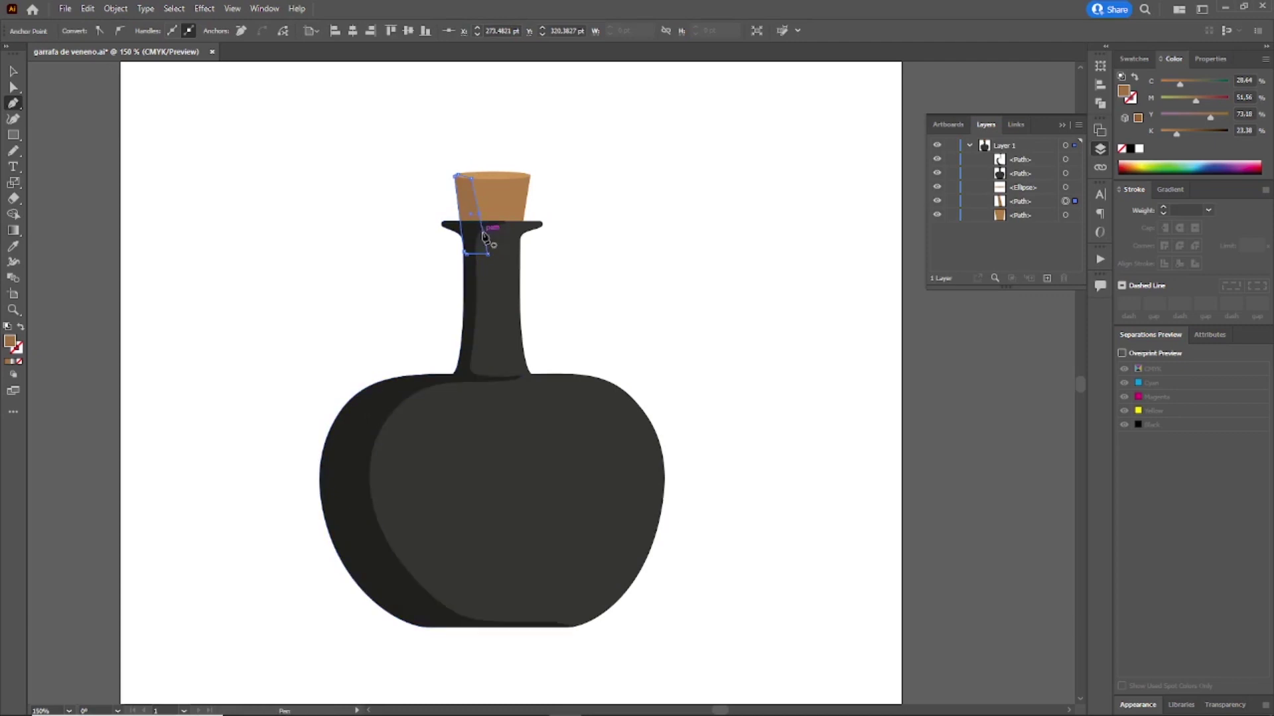
pyautogui.press('v')
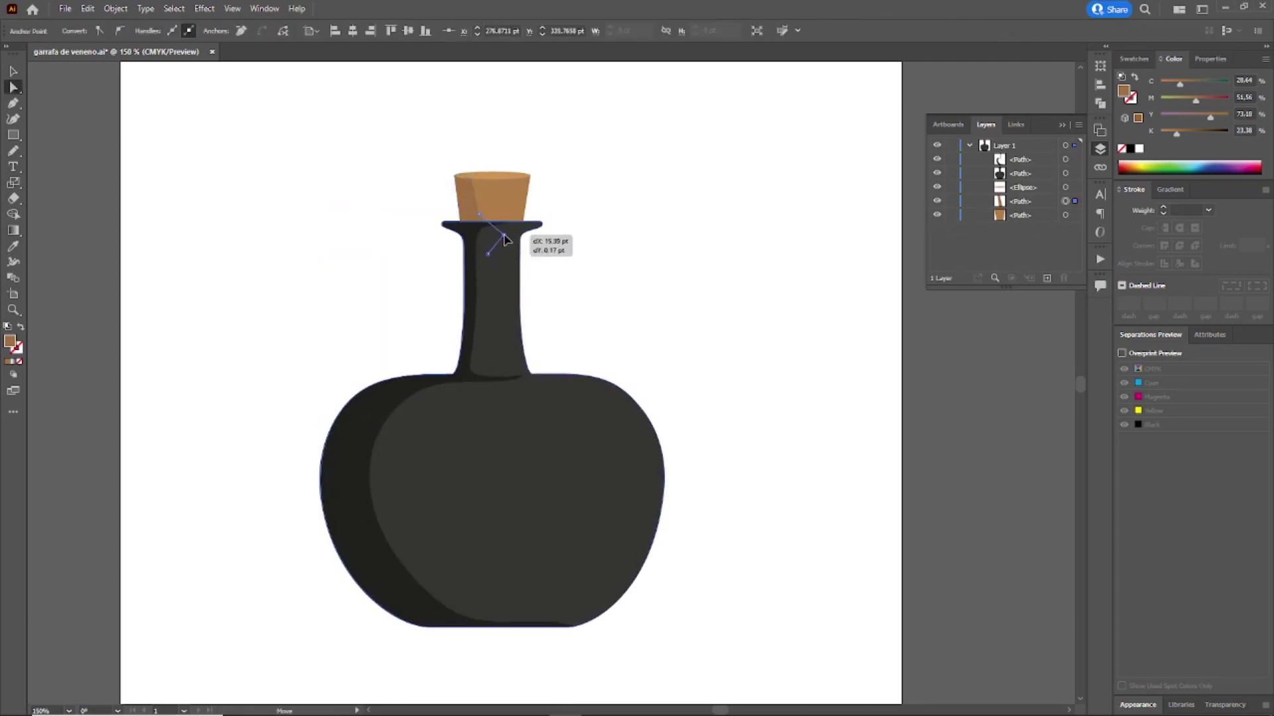
pyautogui.moveTo(524, 222); pyautogui.dragTo(524, 221)
pyautogui.moveTo(492, 257); pyautogui.dragTo(501, 259)
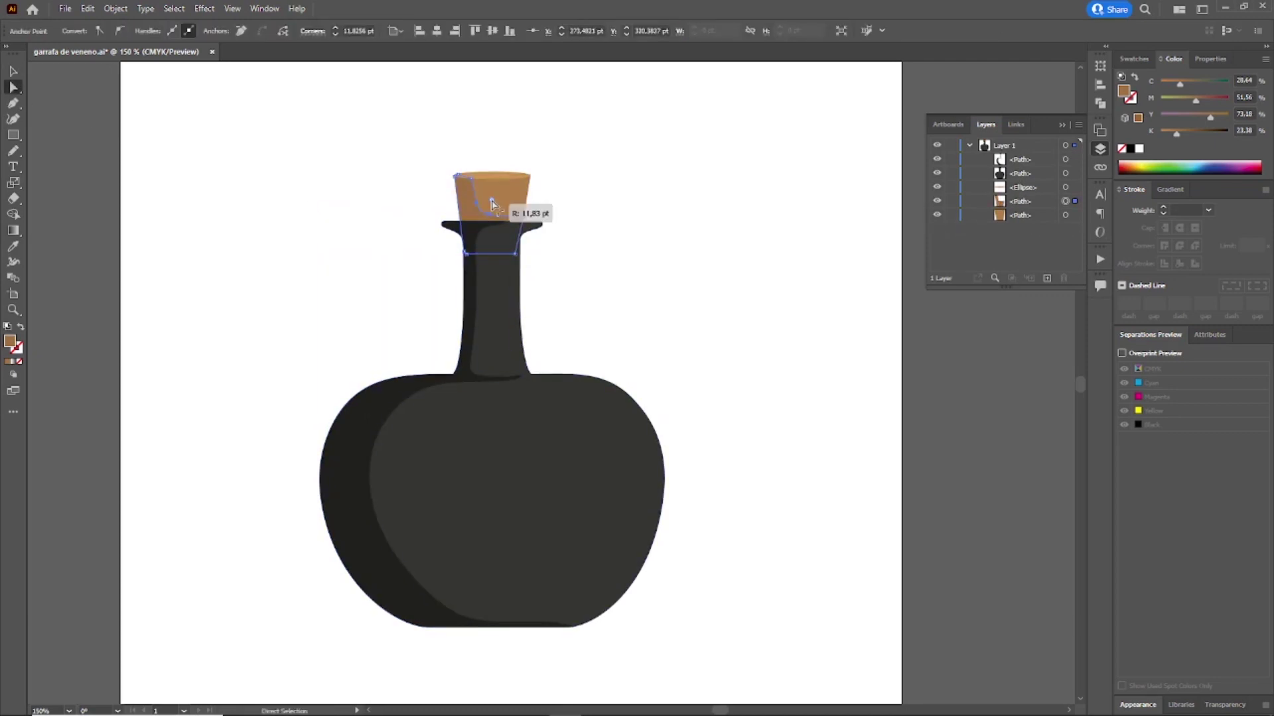
# - Draw a square about 45 pt wide in the middle of the bottle's body and fill it off-white, FFFFFA
pyautogui.moveTo(482, 412); pyautogui.dragTo(541, 470)
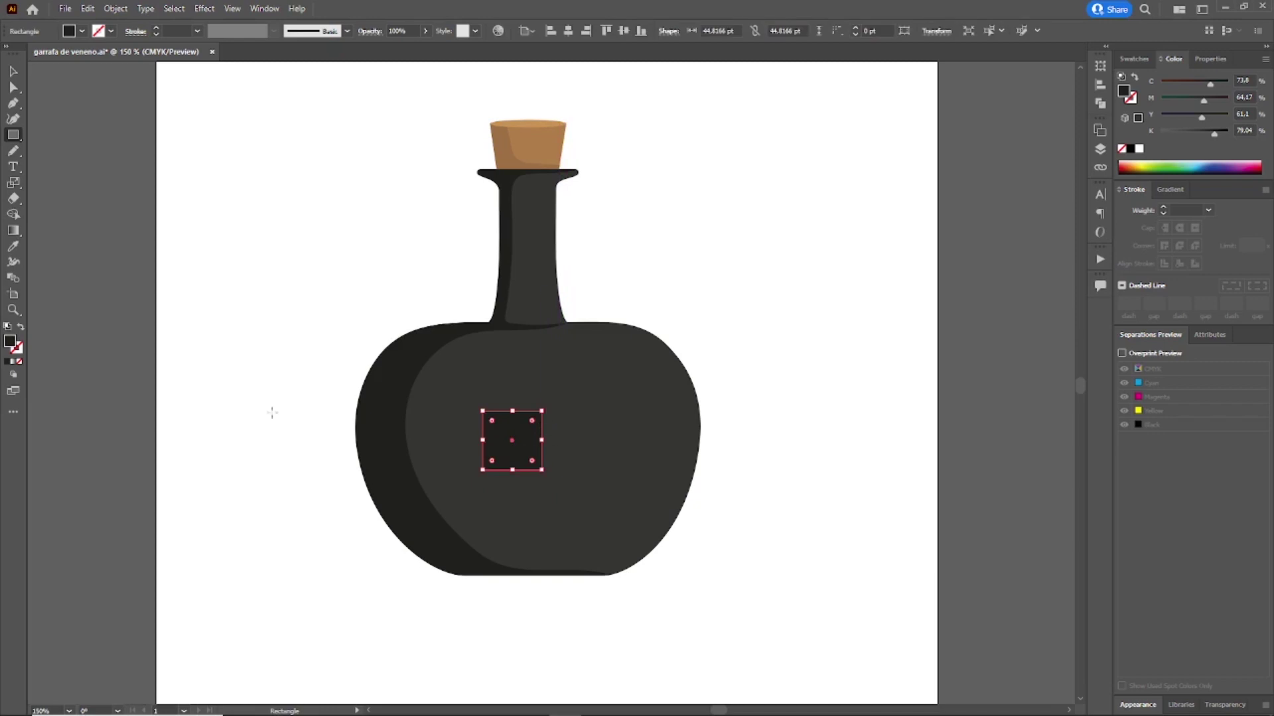
pyautogui.doubleClick(9, 342)
pyautogui.click(423, 156)
pyautogui.press('v')
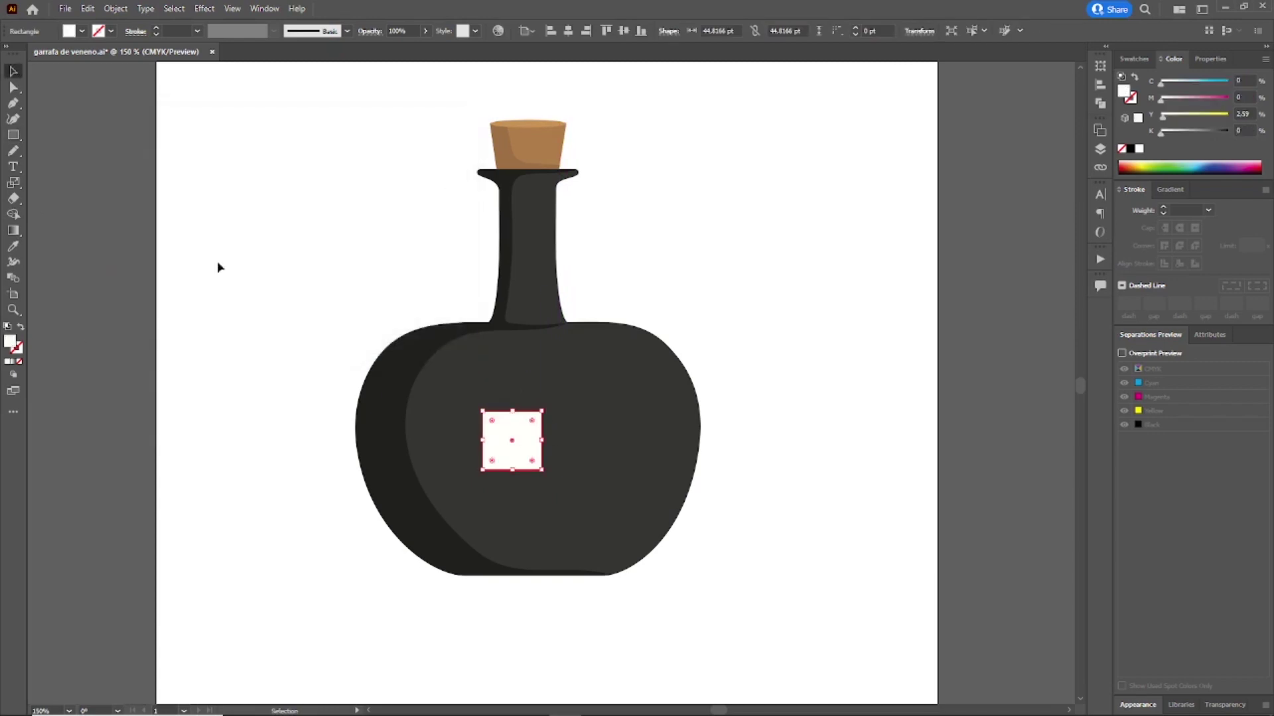
# - Round the white square's two upper corners almost fully to form the dome of a skull
pyautogui.hotkey('ctrl', '+')
pyautogui.hotkey('ctrl', '+')
pyautogui.hotkey('ctrl', '+')
pyautogui.press('a')
pyautogui.moveTo(640, 292); pyautogui.dragTo(464, 319)
pyautogui.moveTo(484, 314); pyautogui.dragTo(523, 409)
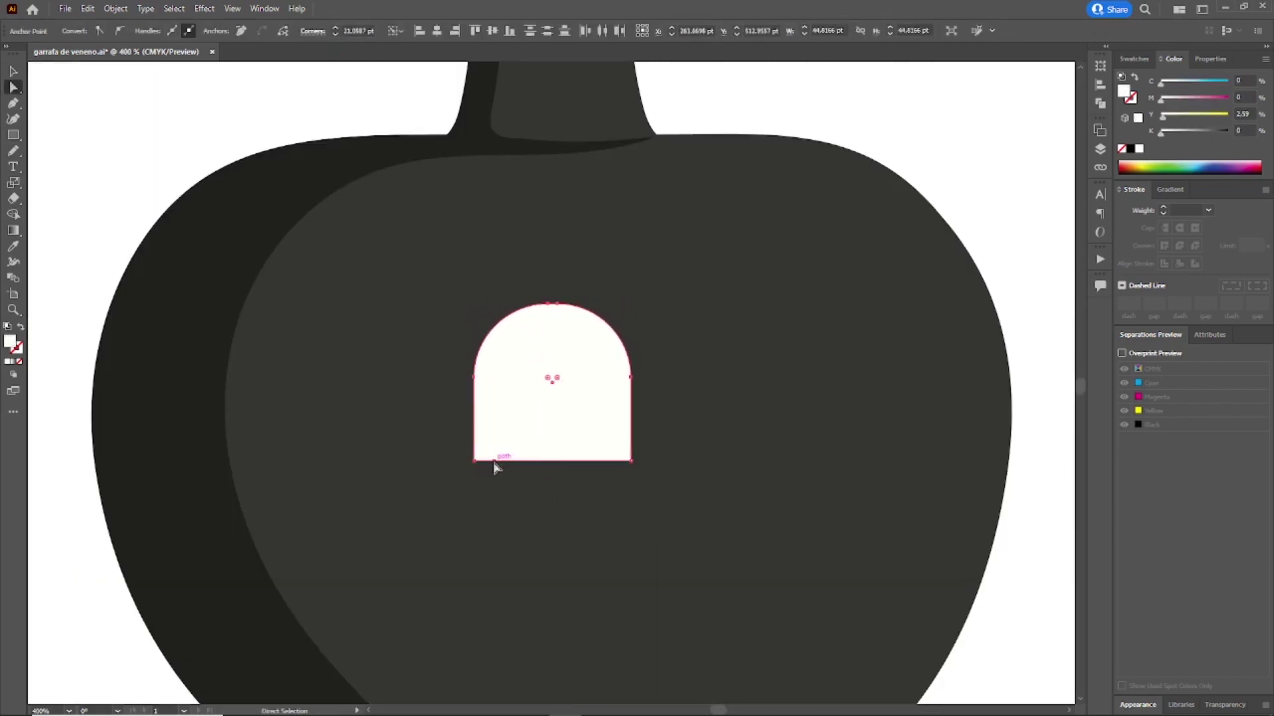
# - Raise the skull's bottom edge to about 34 pt total height and narrow it inward with slightly rounded corners
pyautogui.moveTo(458, 415); pyautogui.dragTo(715, 438)
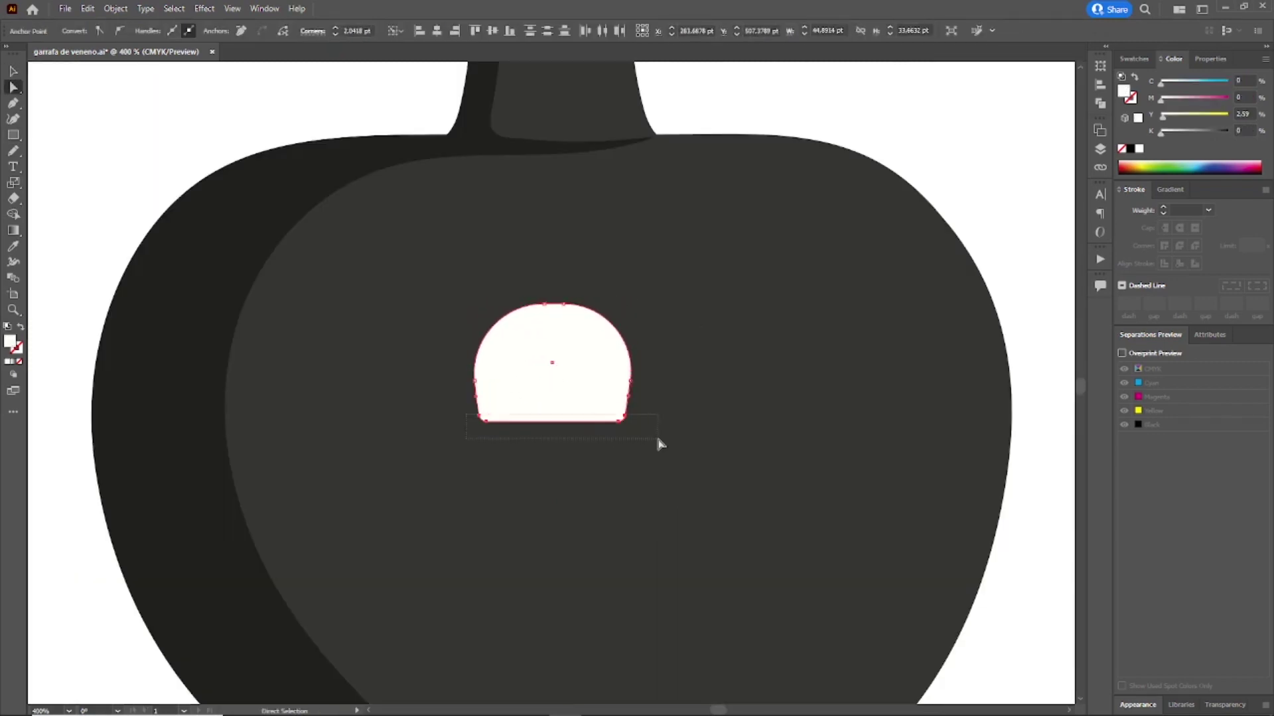
pyautogui.press('s')
pyautogui.moveTo(604, 425); pyautogui.dragTo(633, 461)
# - Round the skull's cheeks and extend a narrower, tapered jaw downward to about 42 pt total height
pyautogui.press('a')
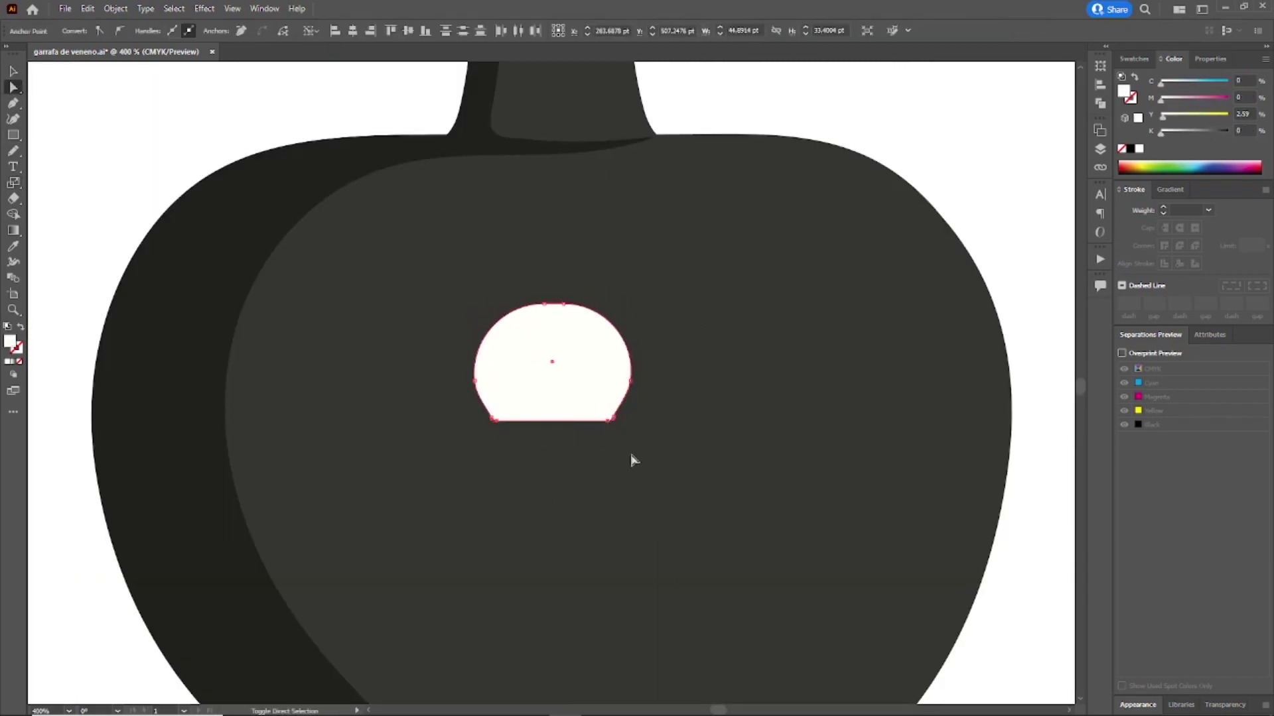
pyautogui.click(548, 420)
pyautogui.press('s')
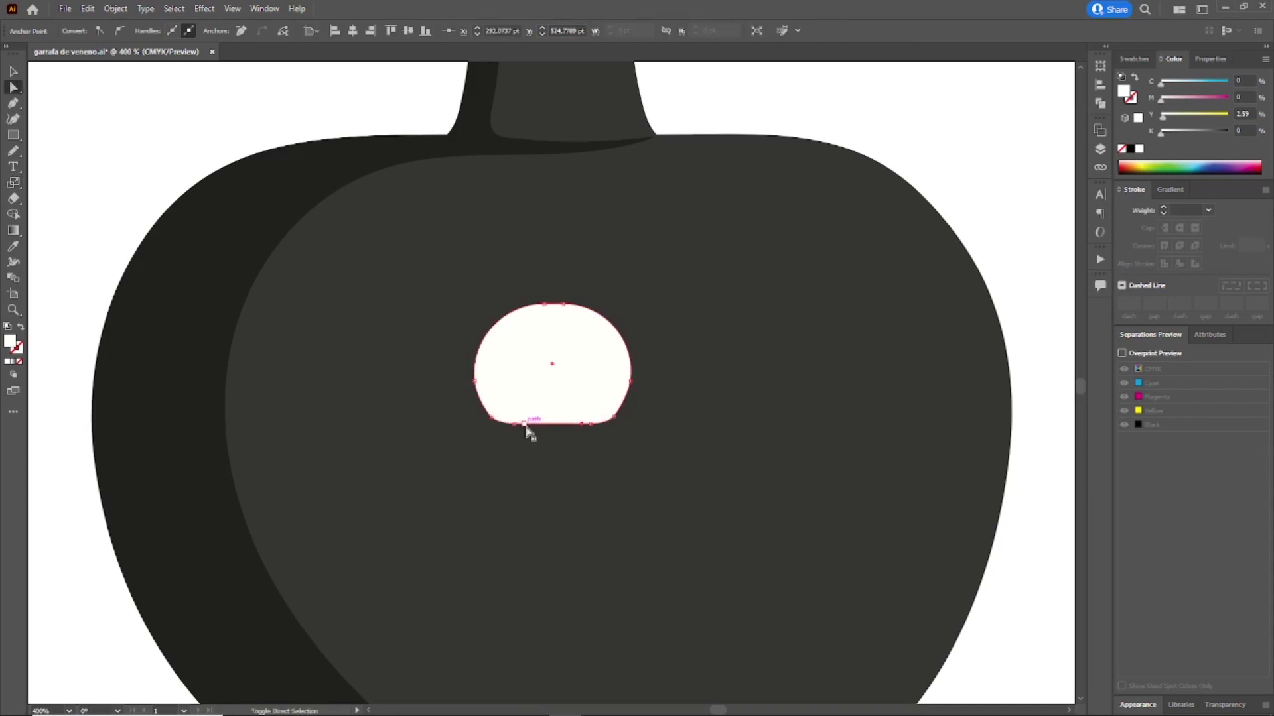
pyautogui.moveTo(526, 426); pyautogui.dragTo(605, 459)
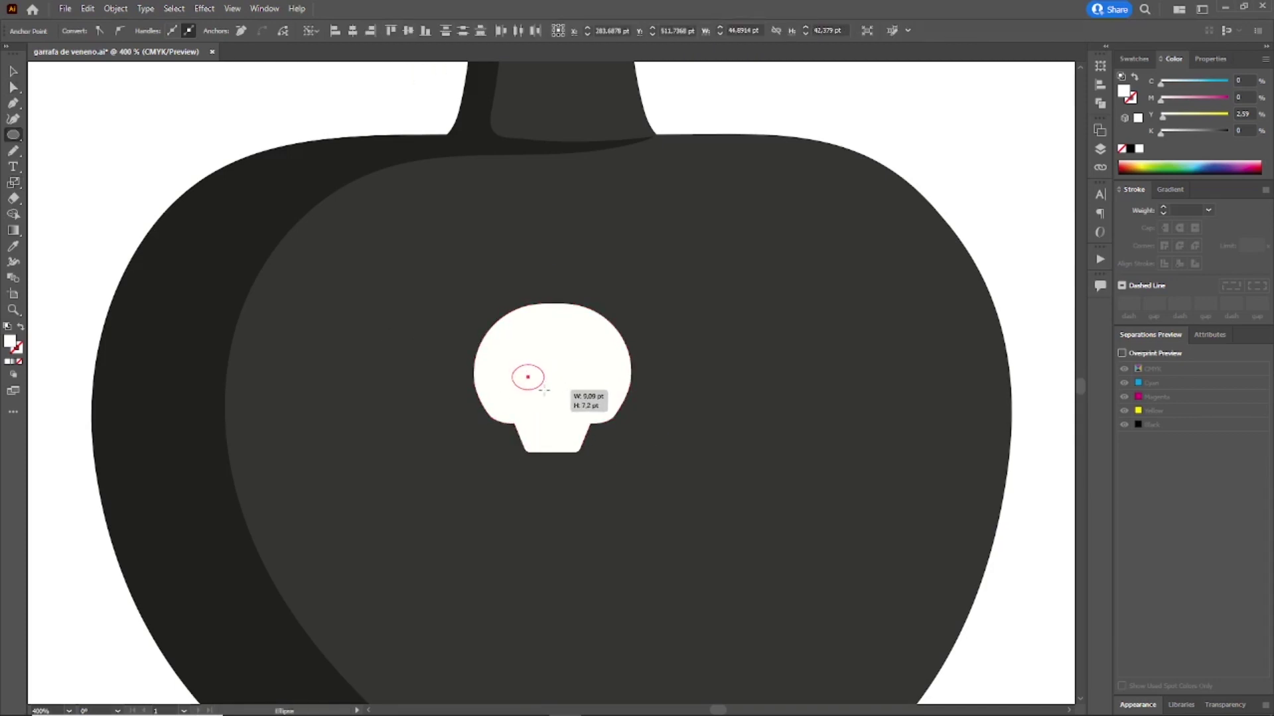
# - Draw an eye-socket ellipse about 9.3 by 7.2 pt on the skull's left half and fill it mid-grey
pyautogui.moveTo(544, 391); pyautogui.dragTo(544, 391)
pyautogui.click(13, 71)
pyautogui.doubleClick(10, 341)
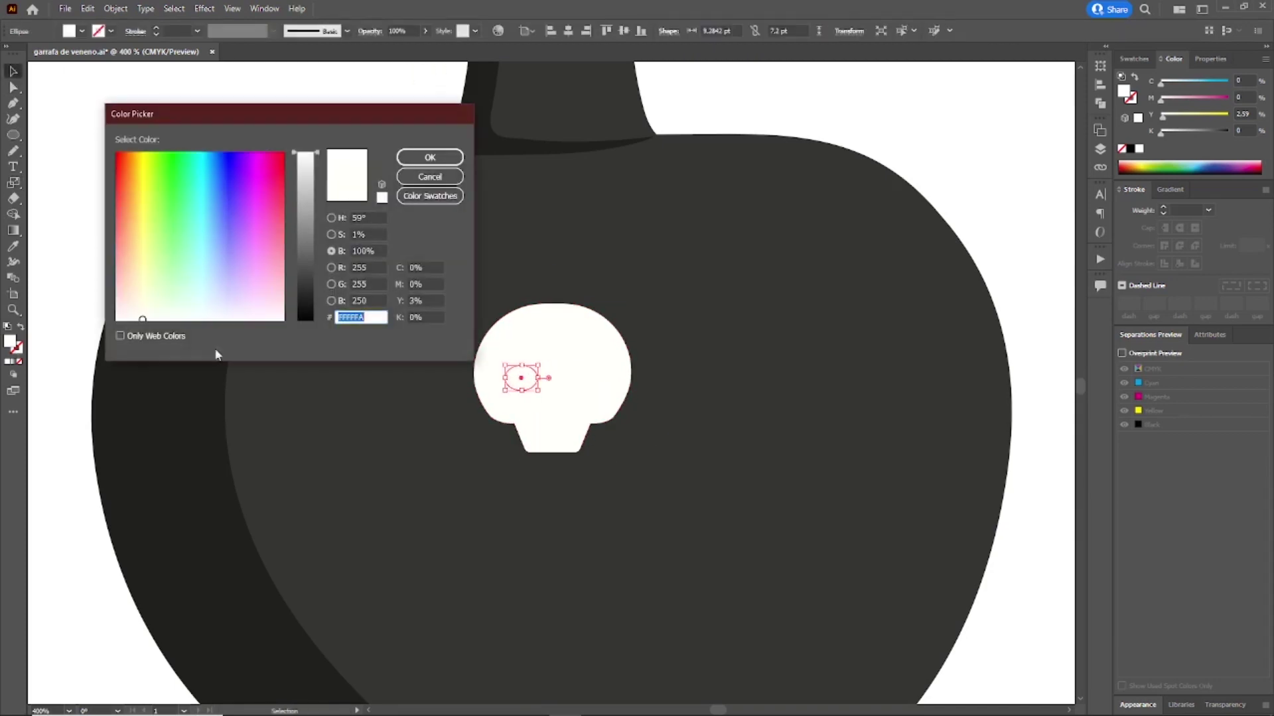
pyautogui.click(303, 221)
pyautogui.click(429, 157)
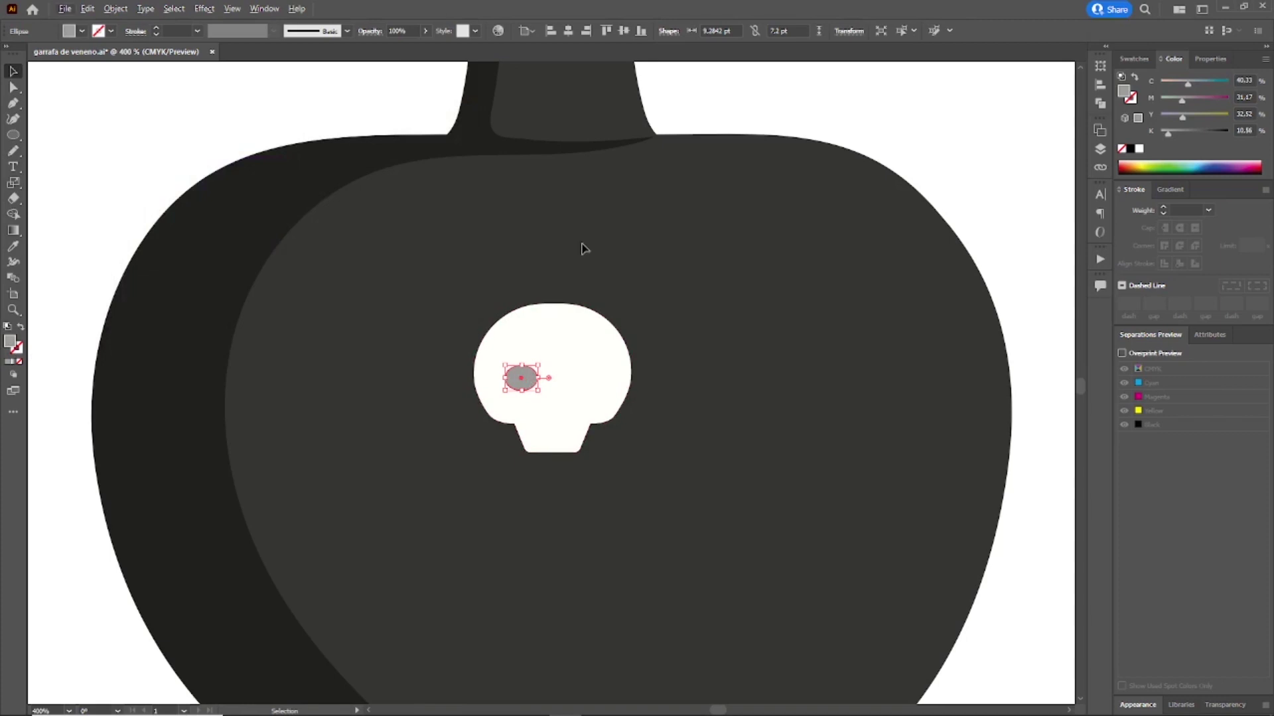
# - Copy the grey eye socket to the other half of the skull and reflect the copy across the vertical axis
pyautogui.hotkey('ctrl', '=')
pyautogui.hotkey('ctrl', '=')
pyautogui.hotkey('ctrl', '=')
pyautogui.moveTo(515, 389); pyautogui.dragTo(761, 381)
pyautogui.rightClick(770, 387)
pyautogui.click(928, 547)
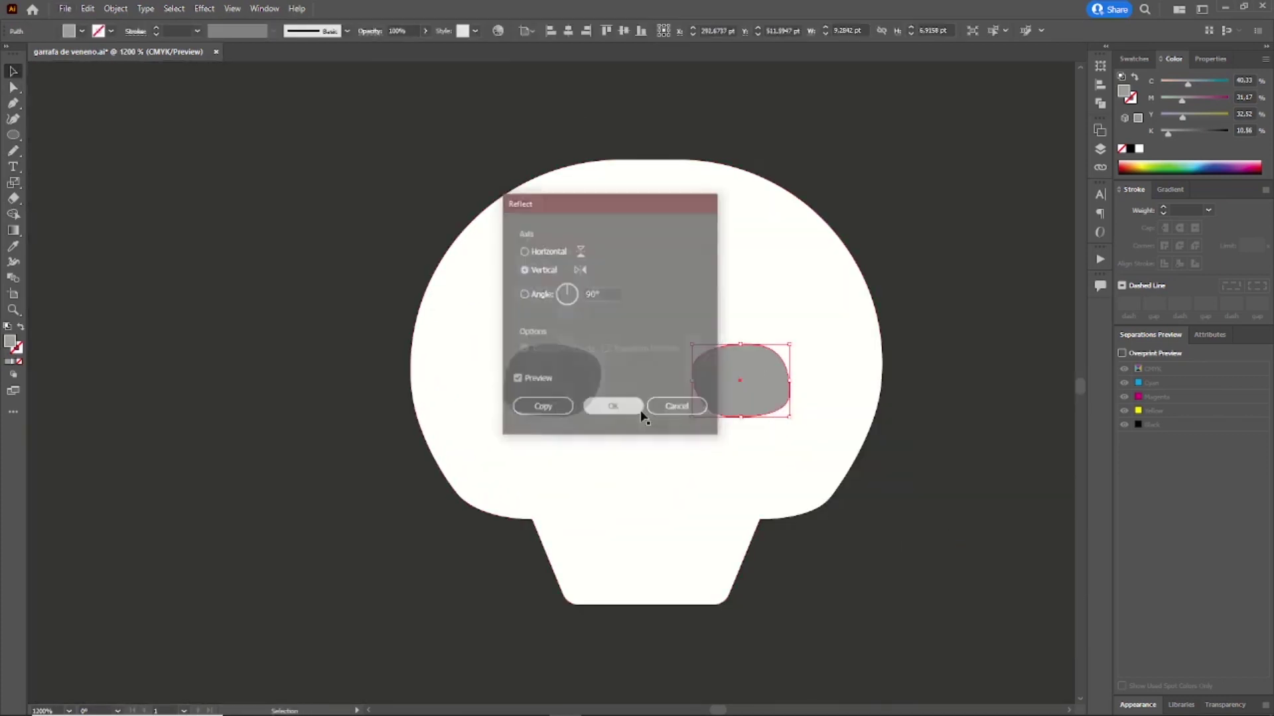
pyautogui.click(615, 407)
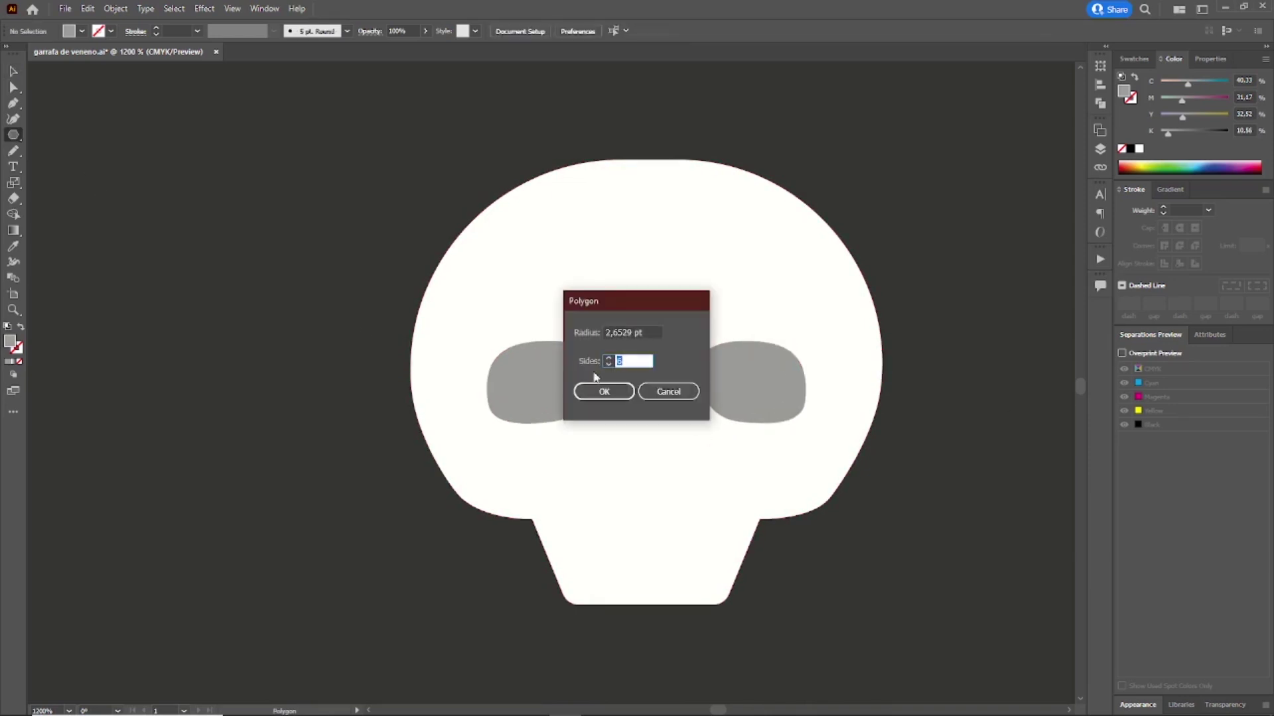
# - Create a small grey 3-sided polygon with slightly rounded corners, centred below the eye sockets as the nose
pyautogui.write('3')
pyautogui.press('Return')
pyautogui.moveTo(642, 466); pyautogui.dragTo(689, 491)
pyautogui.moveTo(668, 475); pyautogui.dragTo(645, 451)
pyautogui.press('a')
pyautogui.click(150, 161)
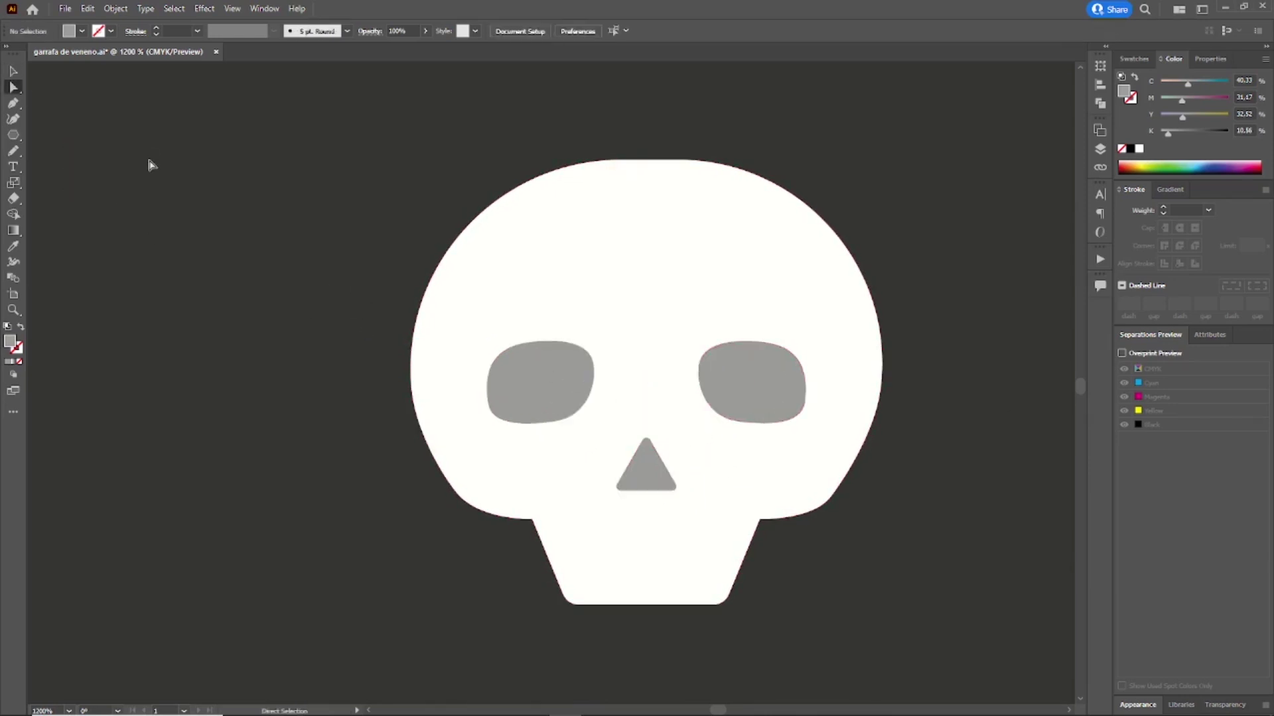
# - Select the whole skull and cut the eye sockets and nose out of it with the Shape Builder tool
pyautogui.moveTo(312, 142); pyautogui.dragTo(895, 615)
pyautogui.hotkey('ctrl', '-')
pyautogui.hotkey('ctrl', '-')
pyautogui.hotkey('ctrl', '-')
pyautogui.hotkey('ctrl', '-')
pyautogui.hotkey('shift', 'm')
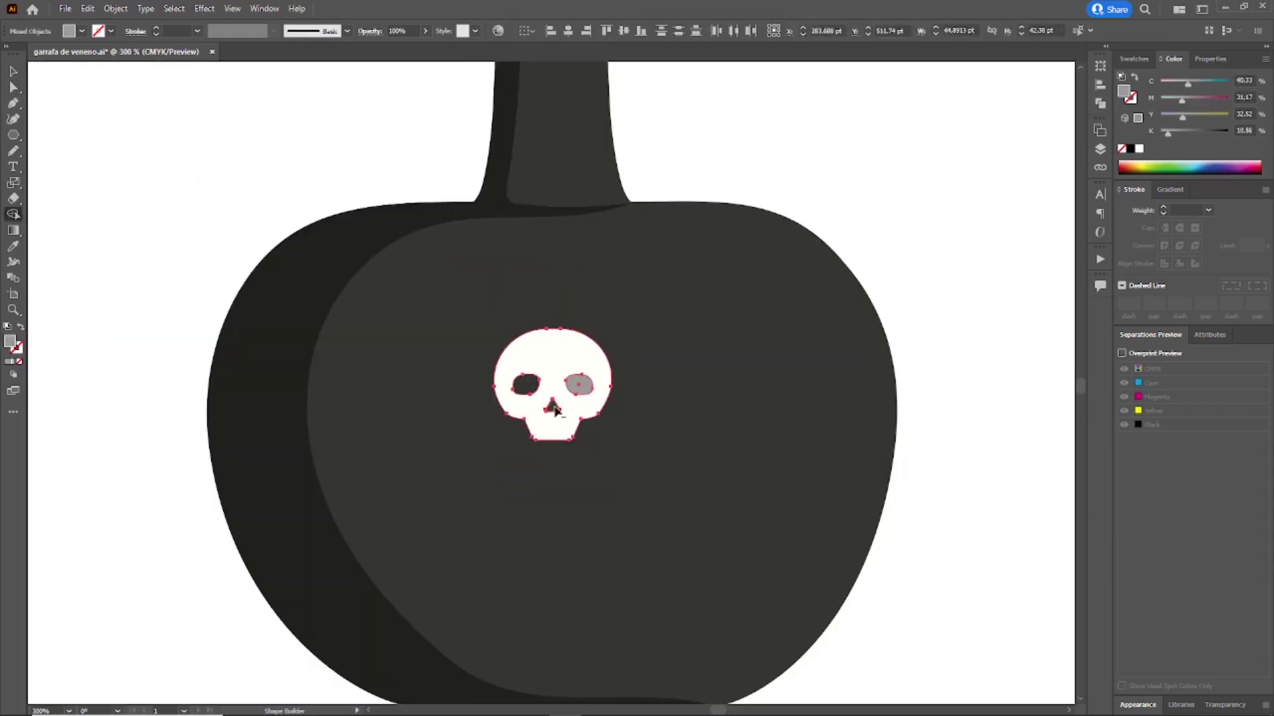
pyautogui.keyDown('alt'); pyautogui.click(579, 386); pyautogui.keyUp('alt')
pyautogui.click(13, 71)
pyautogui.moveTo(552, 358); pyautogui.dragTo(571, 368)
# - Draw a thin off-white bar below the skull and lengthen it to about 61 by 4.5 pt as a bone shaft
pyautogui.click(526, 501)
pyautogui.press('m')
pyautogui.moveTo(642, 503); pyautogui.dragTo(642, 504)
pyautogui.hotkey('ctrl', '+')
pyautogui.hotkey('ctrl', '+')
pyautogui.hotkey('ctrl', '+')
pyautogui.hotkey('ctrl', '+')
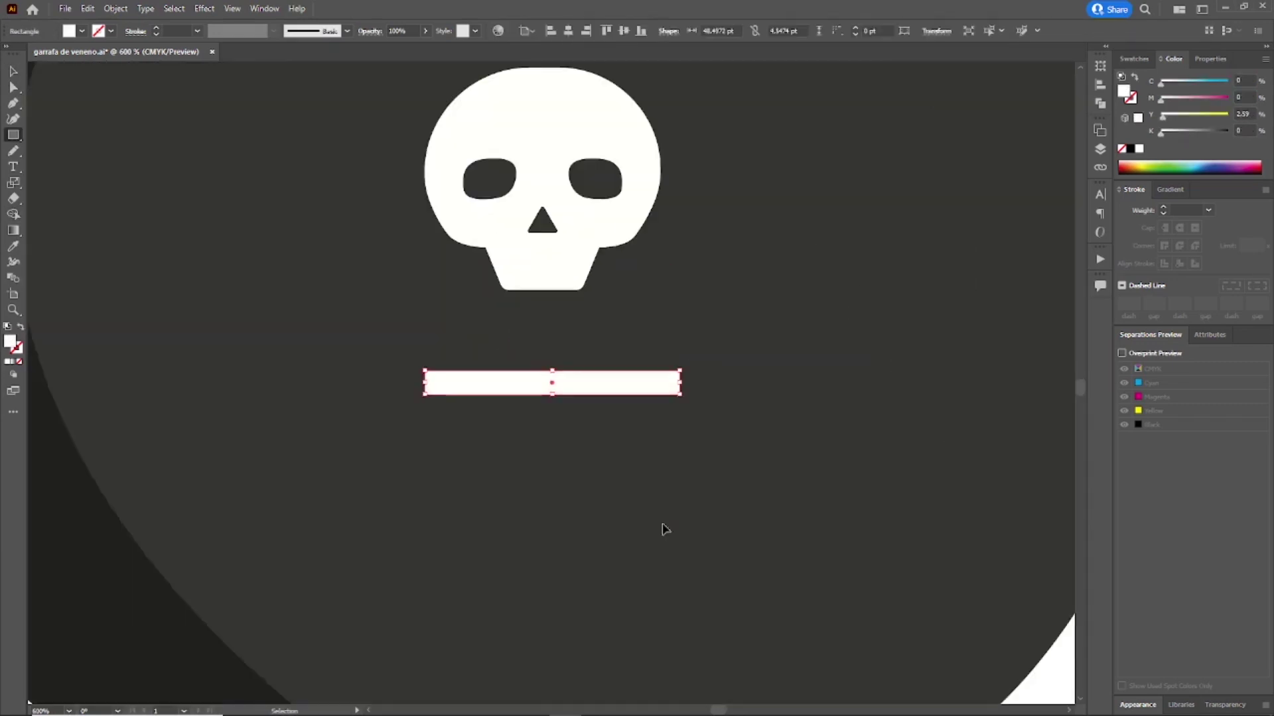
pyautogui.moveTo(806, 385); pyautogui.dragTo(941, 385)
pyautogui.press('v')
pyautogui.moveTo(667, 384); pyautogui.dragTo(611, 384)
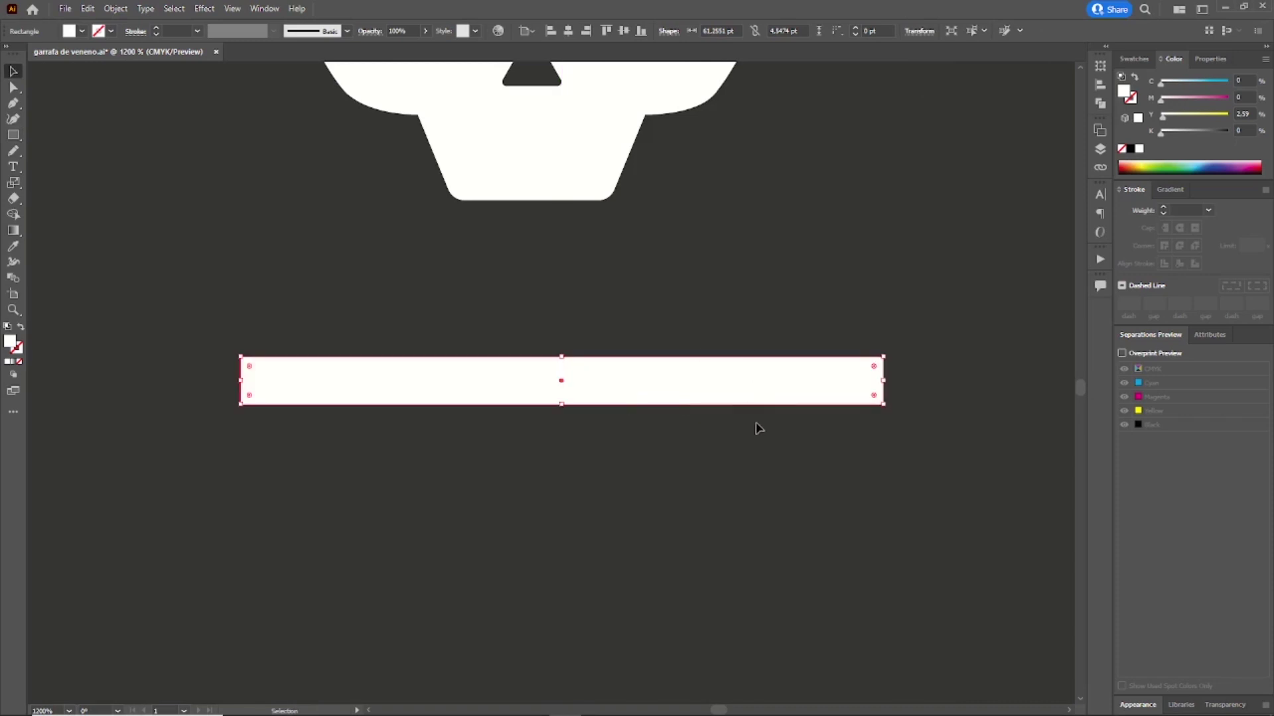
# - Draw a small tilted rectangle with rounded corners, about 6 by 5 pt, over the bar's left end as a bone knob
pyautogui.press('m')
pyautogui.moveTo(205, 325)
pyautogui.mouseDown()
pyautogui.moveTo(265, 369)
pyautogui.moveTo(265, 358)
pyautogui.moveTo(214, 372)
pyautogui.mouseUp()
pyautogui.press('a')
pyautogui.press('r')
pyautogui.moveTo(256, 357); pyautogui.dragTo(259, 370)
pyautogui.press('v')
pyautogui.moveTo(242, 351); pyautogui.dragTo(277, 380)
pyautogui.press('s')
pyautogui.press('a')
pyautogui.click(165, 398)
pyautogui.scroll(2, 166, 398)
# - Copy the bone knob just below the first one and reflect it to form the forked end of the bone
pyautogui.moveTo(339, 329); pyautogui.dragTo(341, 392)
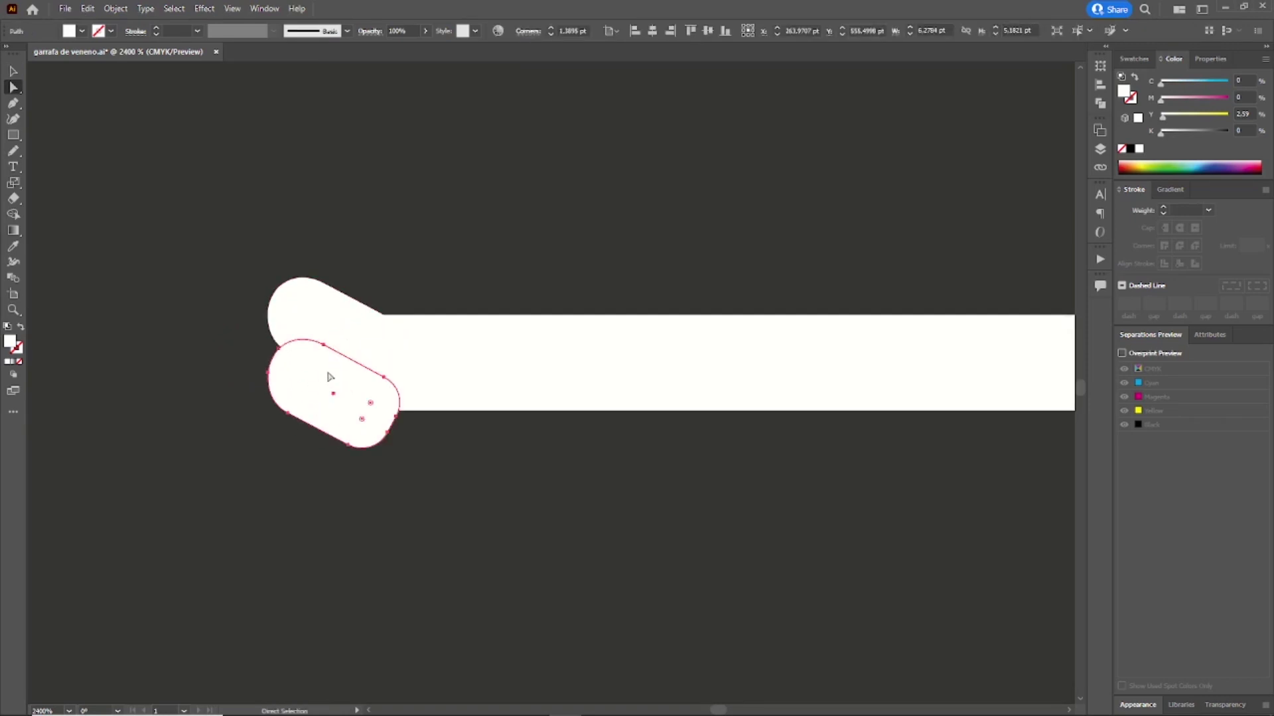
pyautogui.rightClick(329, 372)
pyautogui.click(531, 534)
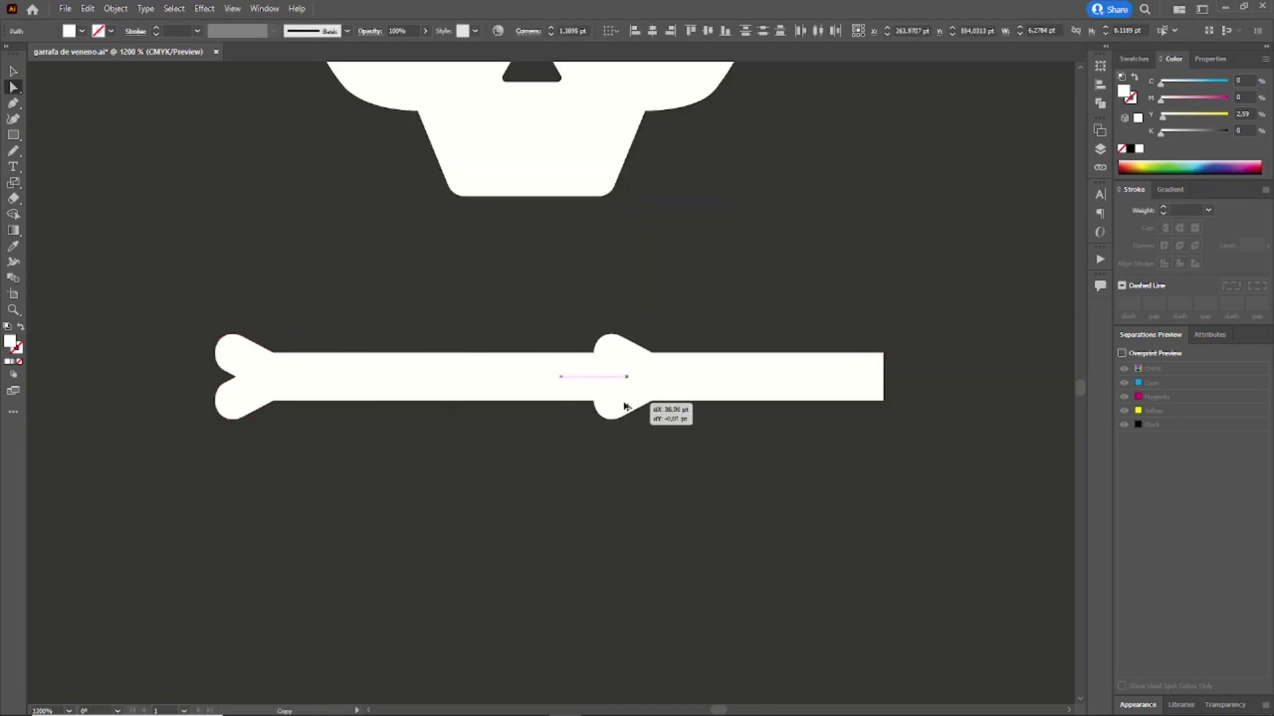
# - Copy the pair of knobs, reflect it across the vertical axis, and place it on the bar's right end
pyautogui.rightClick(625, 367)
pyautogui.moveTo(727, 561)
pyautogui.click(830, 610)
pyautogui.click(524, 268)
pyautogui.click(612, 406)
pyautogui.moveTo(625, 398); pyautogui.dragTo(886, 398)
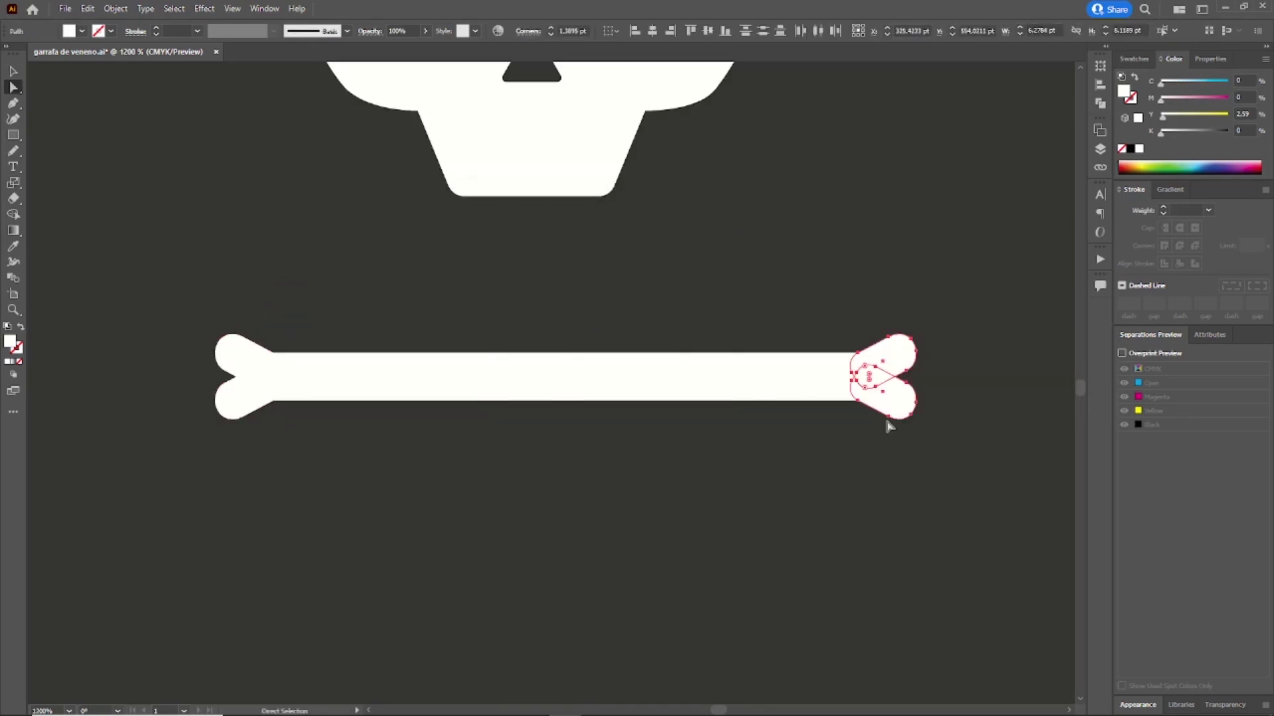
# - Merge the bar and all four knobs into a single bone shape with the Shape Builder tool
pyautogui.click(729, 545)
pyautogui.hotkey('ctrl', 'a')
pyautogui.click(13, 213)
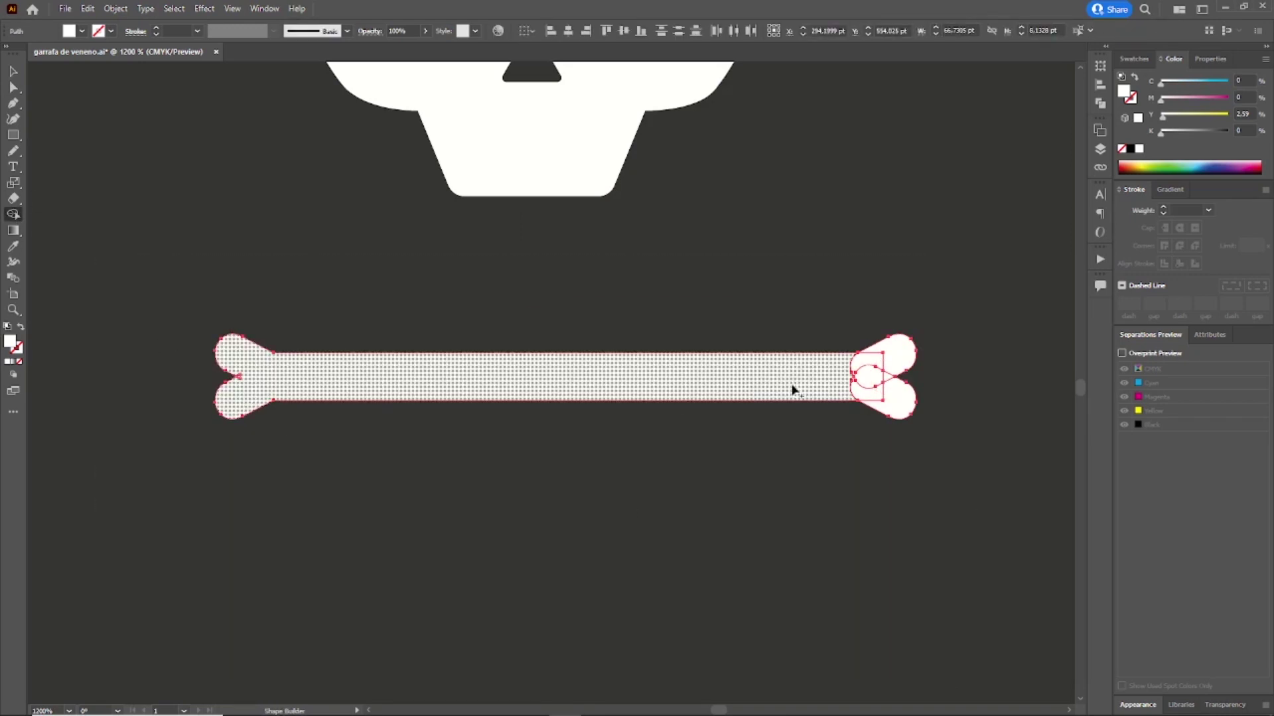
pyautogui.moveTo(878, 374); pyautogui.dragTo(893, 403)
pyautogui.click(261, 379)
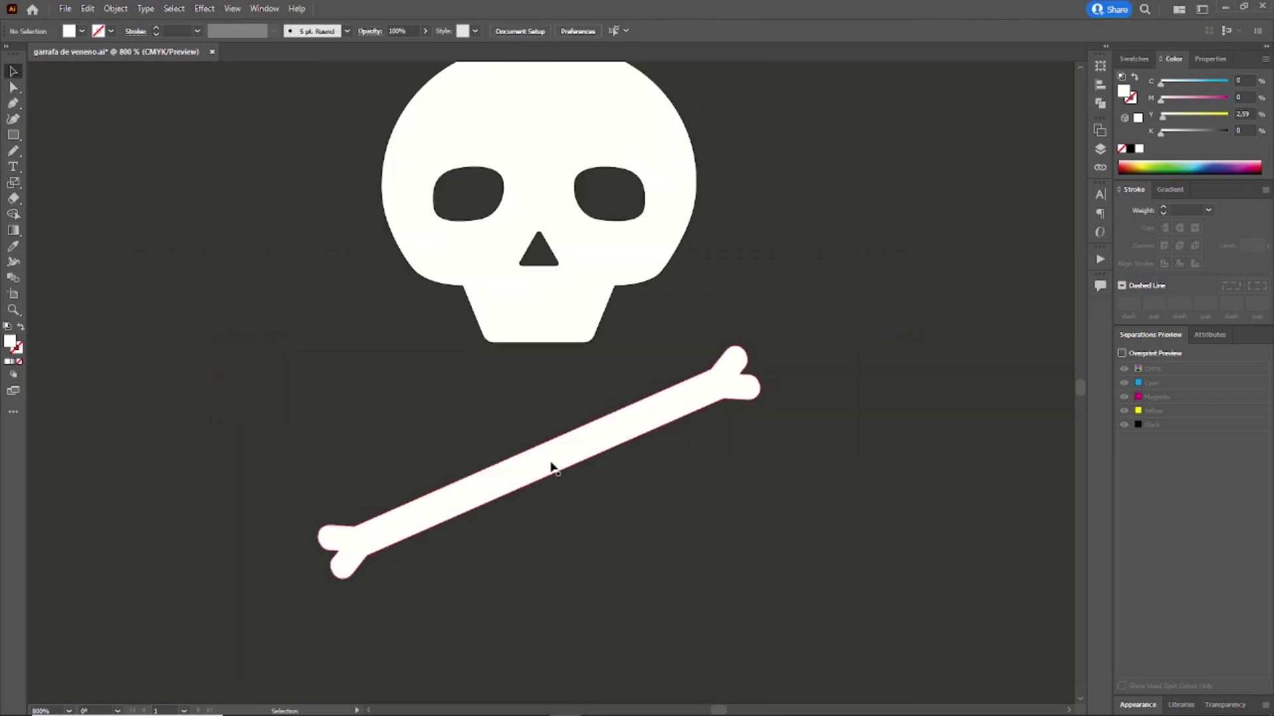
# - Make a copy of the tilted bone reflected across the vertical axis to form crossed bones
pyautogui.click(551, 467)
pyautogui.rightClick(548, 427)
pyautogui.click(761, 398)
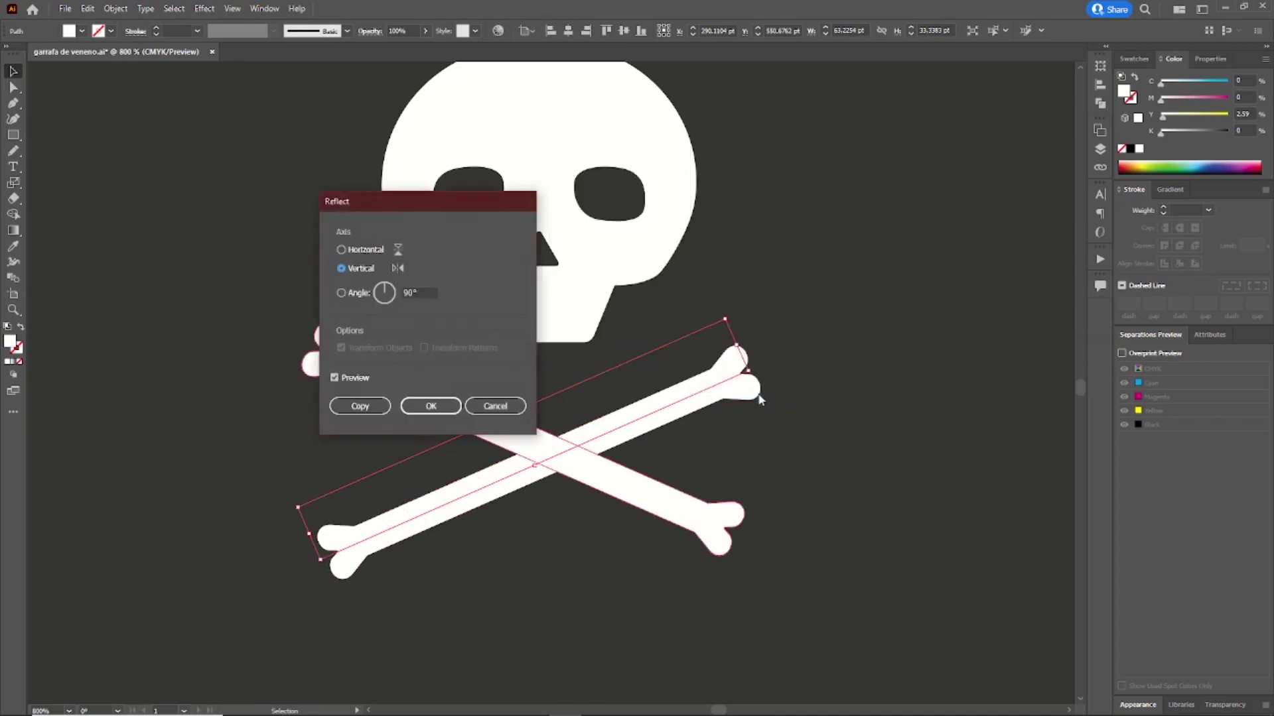
pyautogui.click(356, 407)
# - Align the two crossed bones with each other and move them straight up about 4.5 pt, centred beneath the skull
pyautogui.keyDown('shift'); pyautogui.click(638, 427); pyautogui.keyUp('shift')
pyautogui.click(605, 30)
pyautogui.click(567, 31)
pyautogui.moveTo(534, 441); pyautogui.dragTo(535, 415)
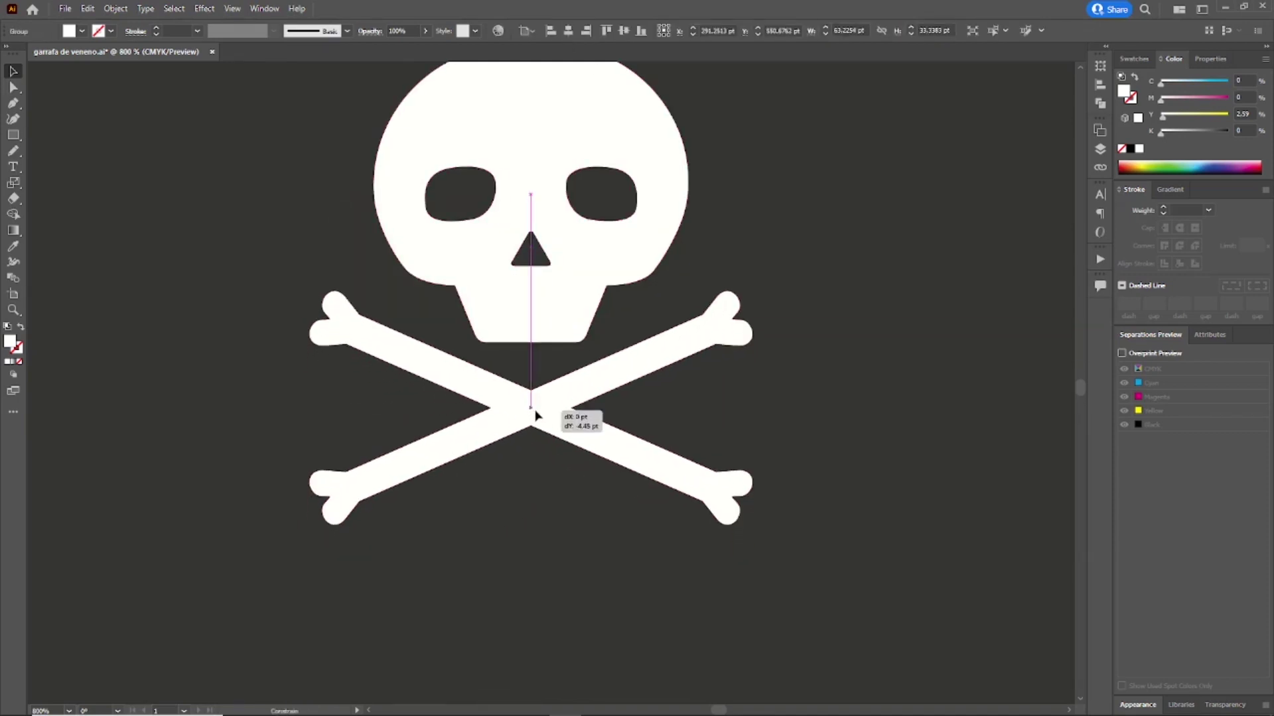
pyautogui.hotkey('ctrl', '0')
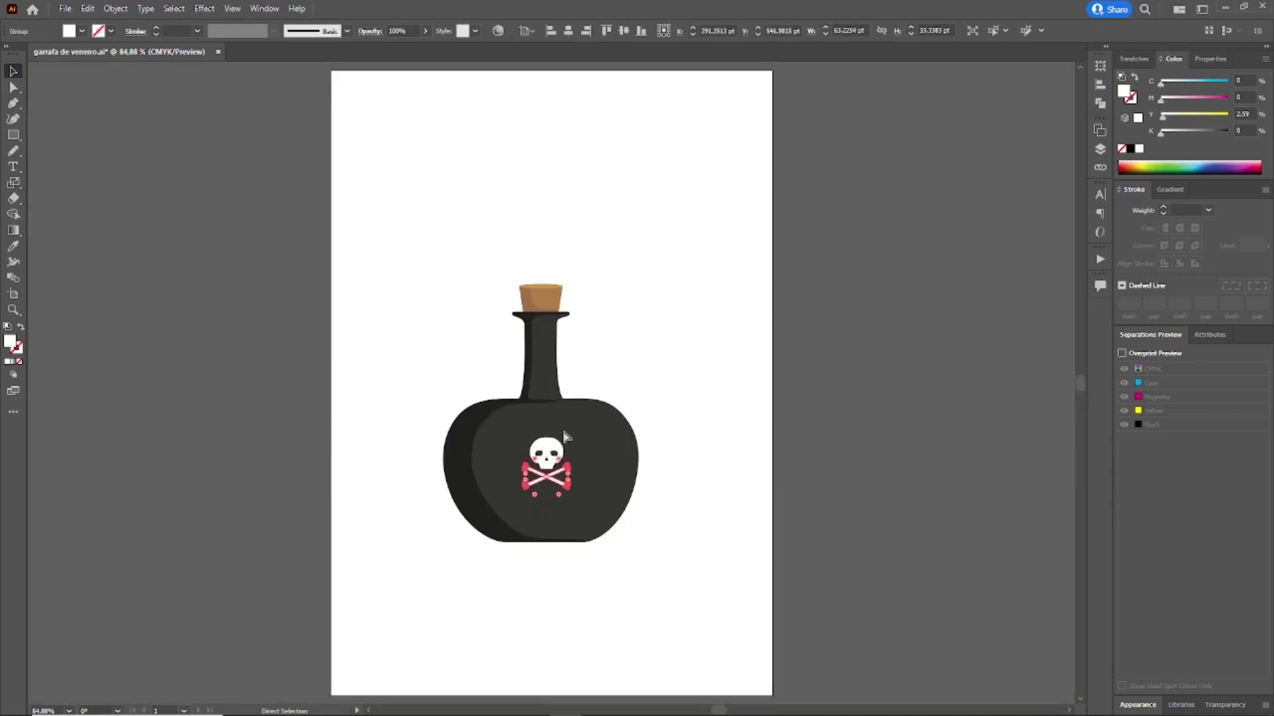
pyautogui.hotkey('ctrl', '+')
pyautogui.click(902, 421)
pyautogui.click(545, 359)
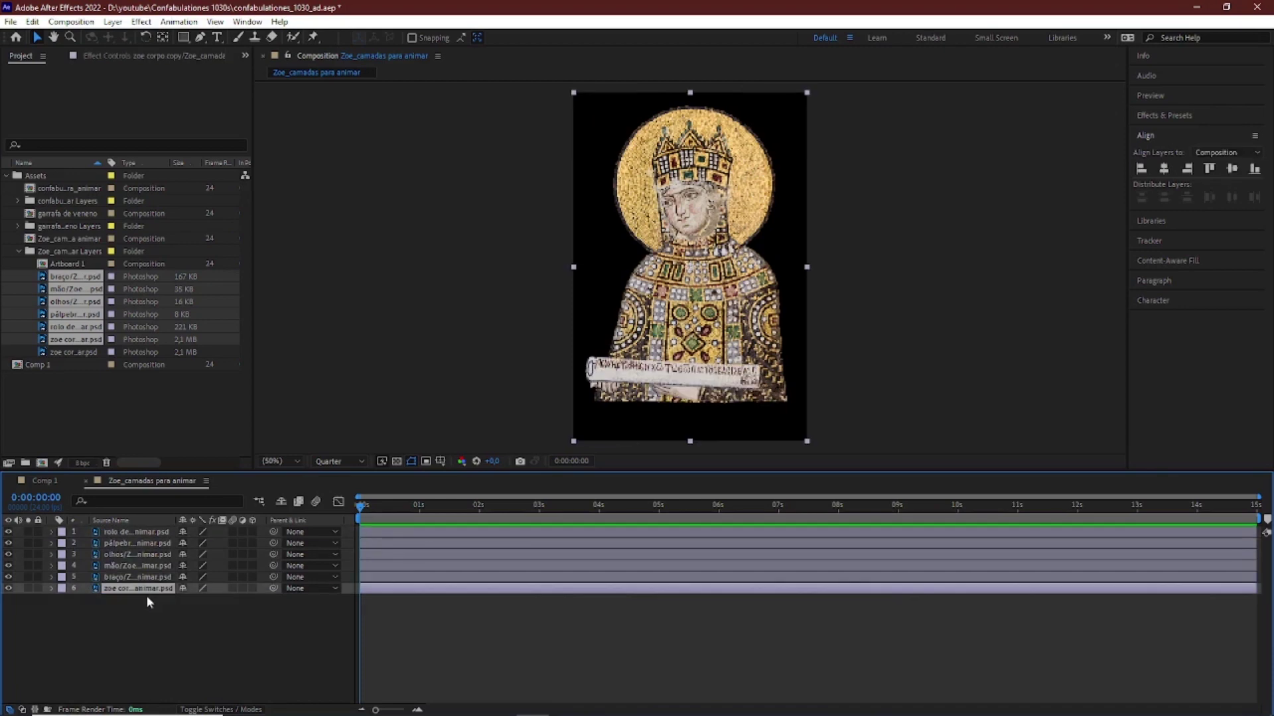
# - Switch to After Effects and keyframe the eyes layer's position at the start and at 0:00:00:13, shifting it to 355, 526
pyautogui.click(136, 543)
pyautogui.press('p')
pyautogui.scroll(2, 750, 412)
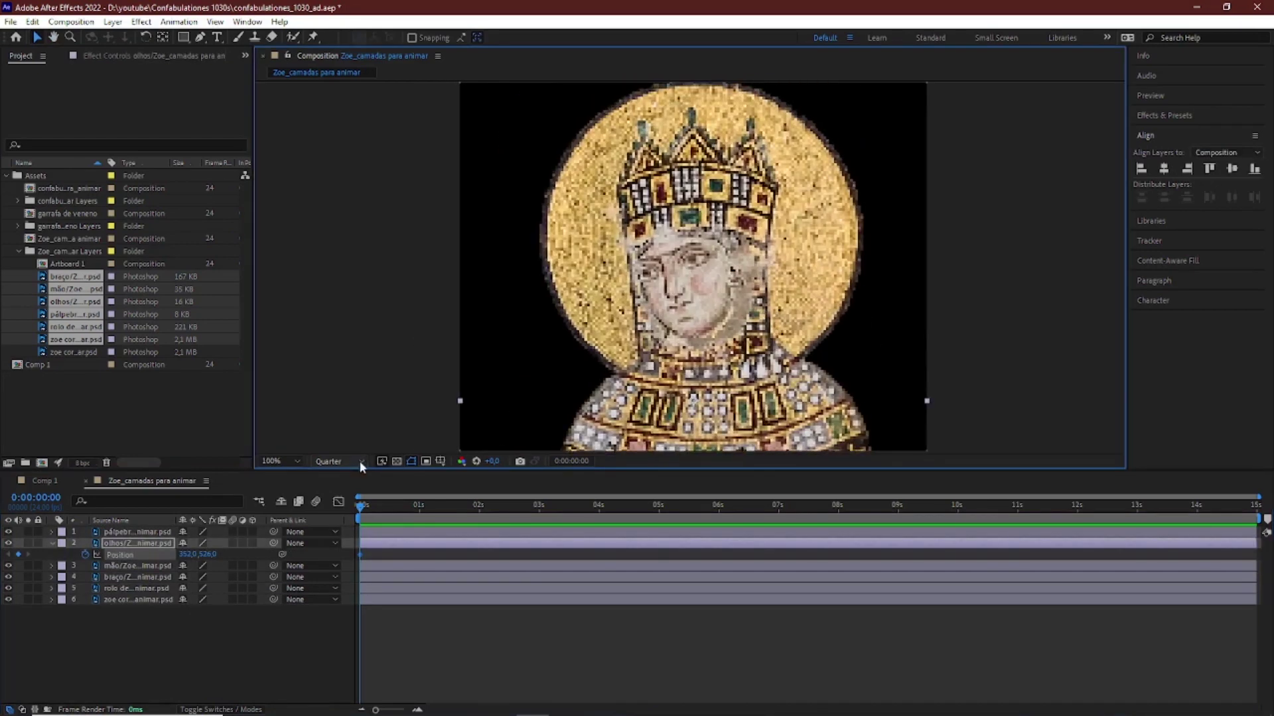
pyautogui.scroll(1, 703, 260)
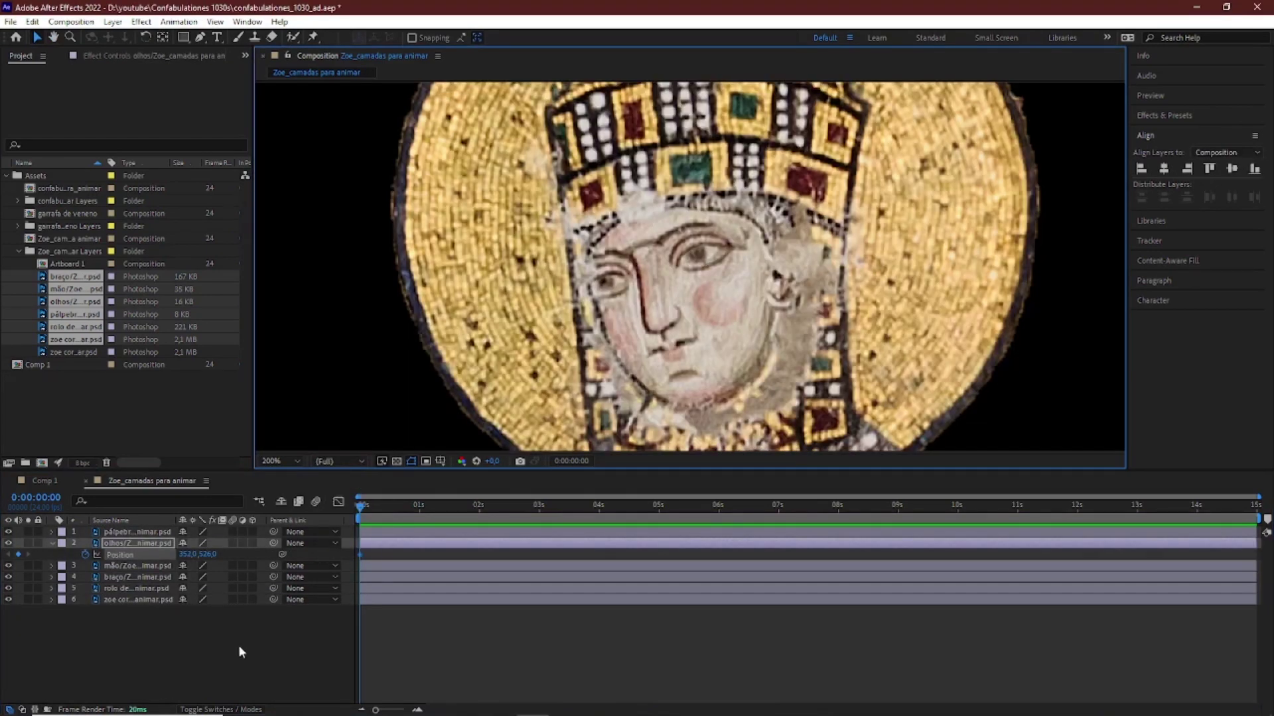
pyautogui.click(392, 497)
pyautogui.press('Right')
pyautogui.press('Up')
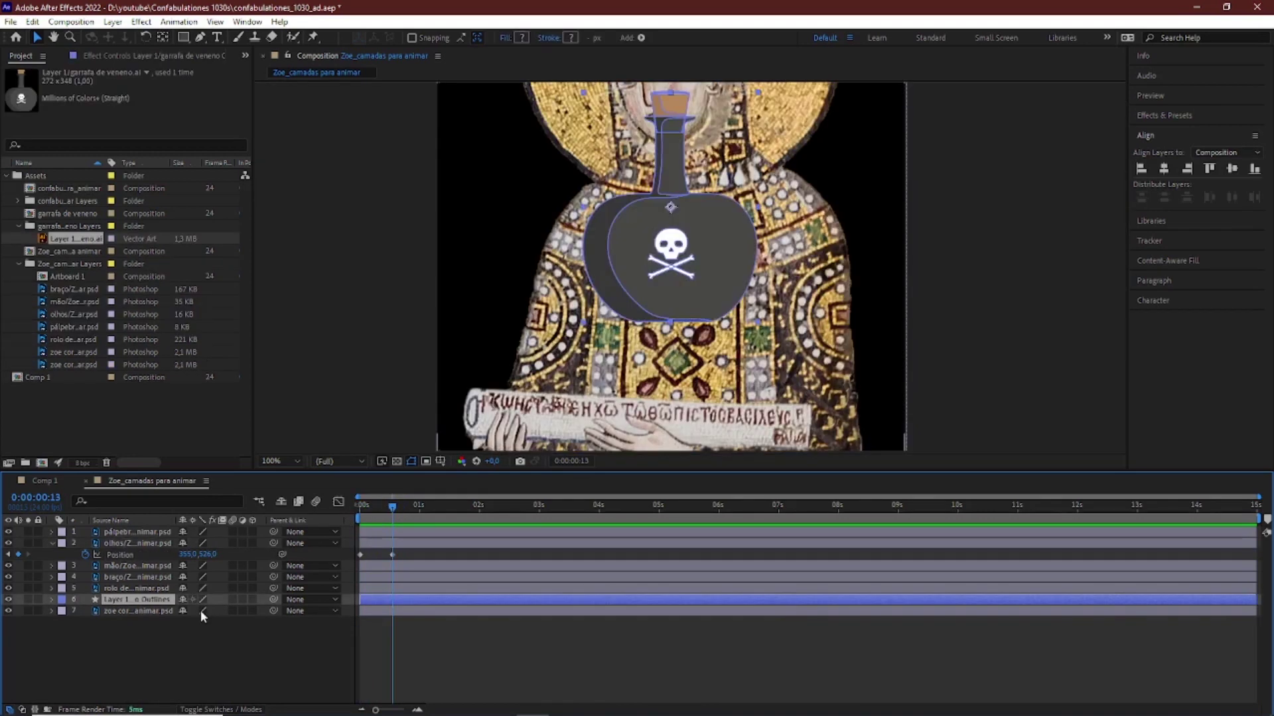
# - Shrink the poison bottle layer, rotate it to -68°, and place it behind the scroll at the front hand
pyautogui.moveTo(199, 611); pyautogui.dragTo(179, 610)
pyautogui.moveTo(663, 206); pyautogui.dragTo(647, 373)
pyautogui.press('r')
pyautogui.moveTo(198, 610); pyautogui.dragTo(151, 610)
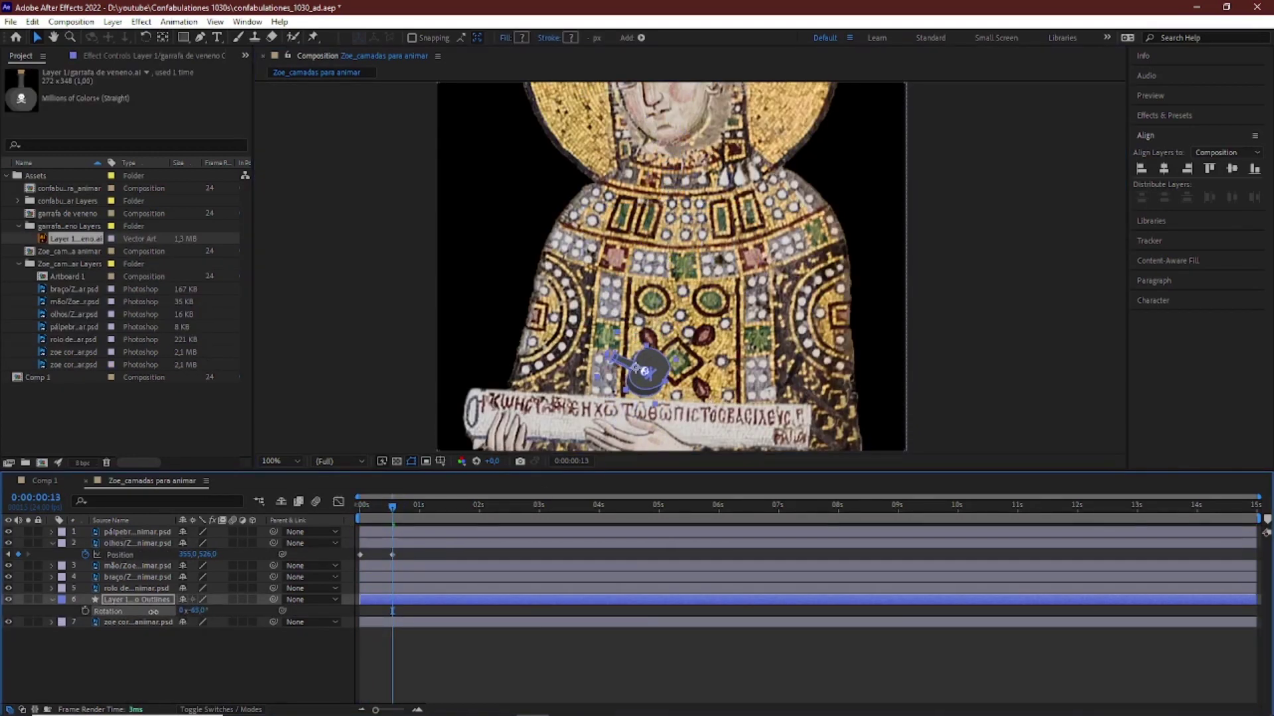
pyautogui.moveTo(656, 365); pyautogui.dragTo(660, 331)
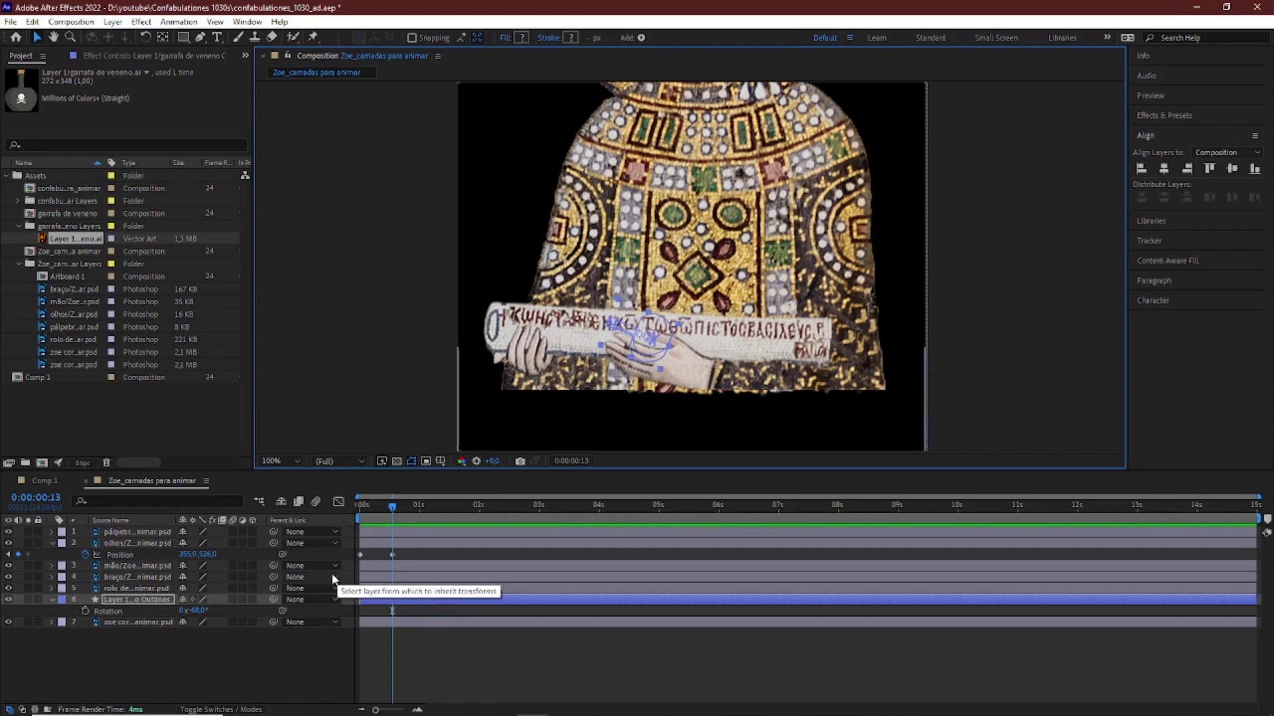
# - Parent the bottle layer to the braço arm layer, and rotate the arm to -11° and the bottle to -49°
pyautogui.moveTo(273, 599); pyautogui.dragTo(158, 581)
pyautogui.click(145, 578)
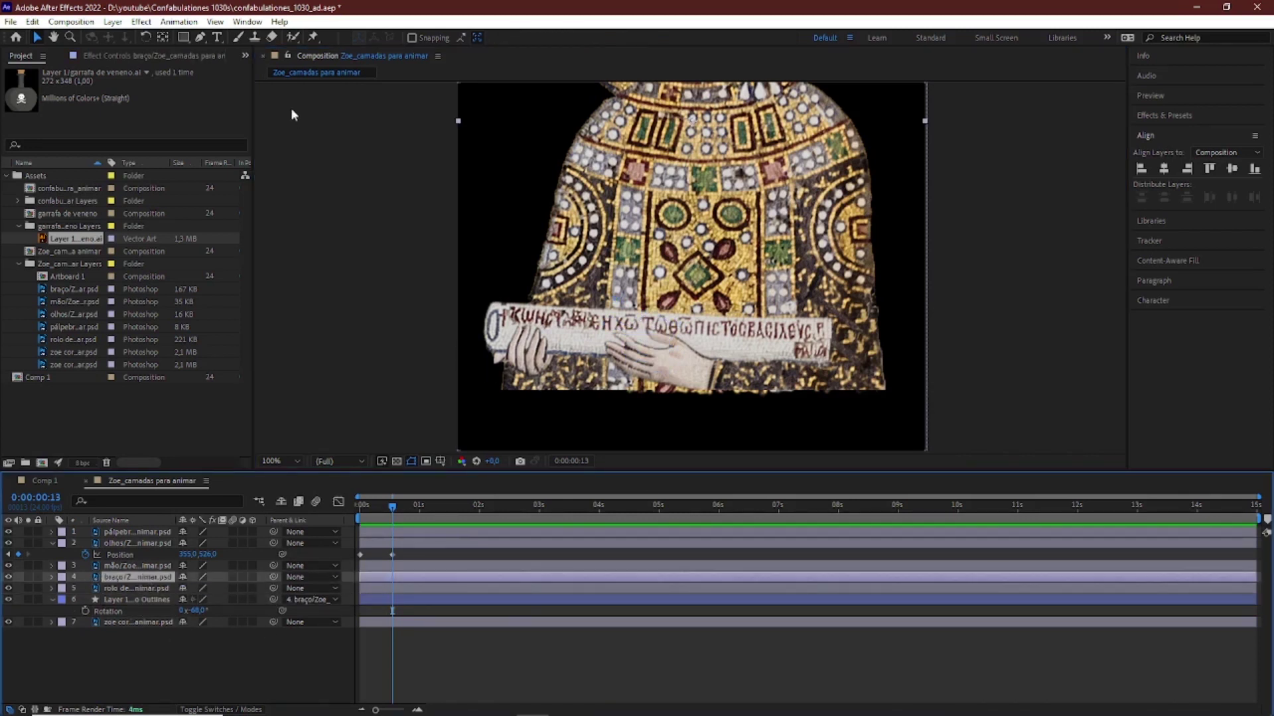
pyautogui.press('r')
pyautogui.moveTo(199, 589); pyautogui.dragTo(191, 589)
pyautogui.click(126, 619)
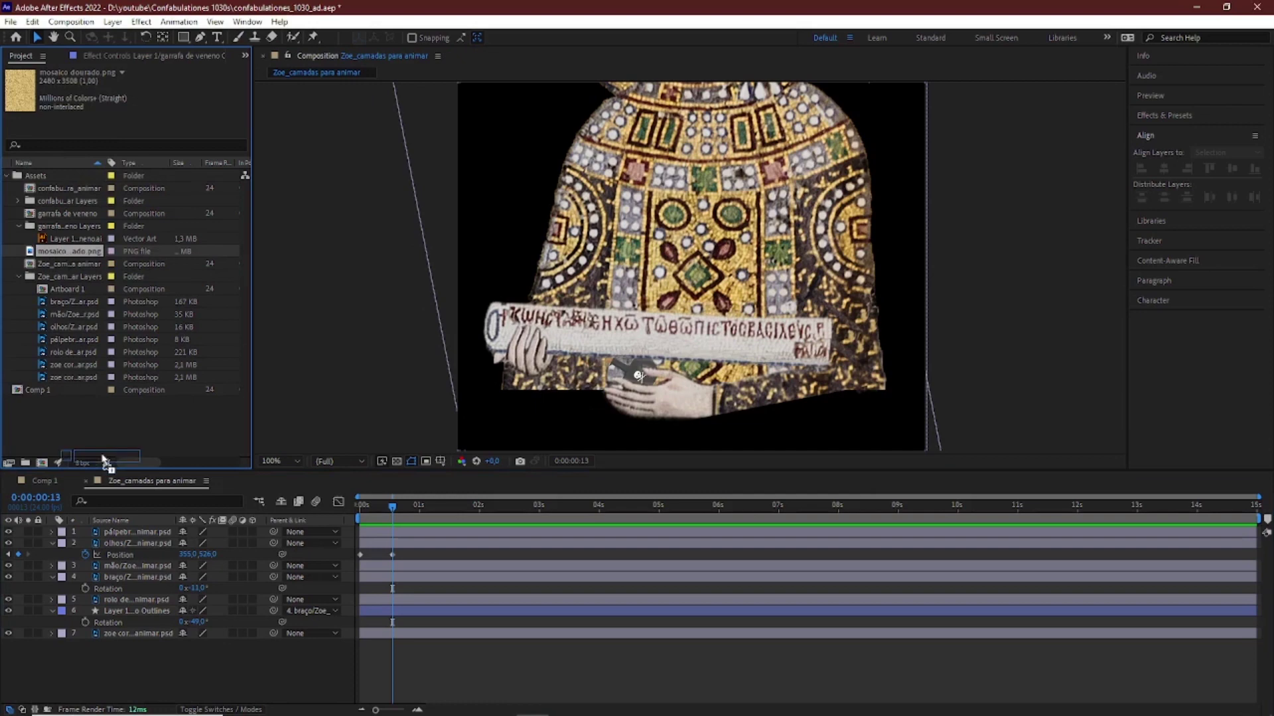
# - Add mosaico dourado.png above the bottle layer at 26% scale and precompose both layers as garrafa de veneno
pyautogui.moveTo(104, 460); pyautogui.dragTo(164, 616)
pyautogui.press('s')
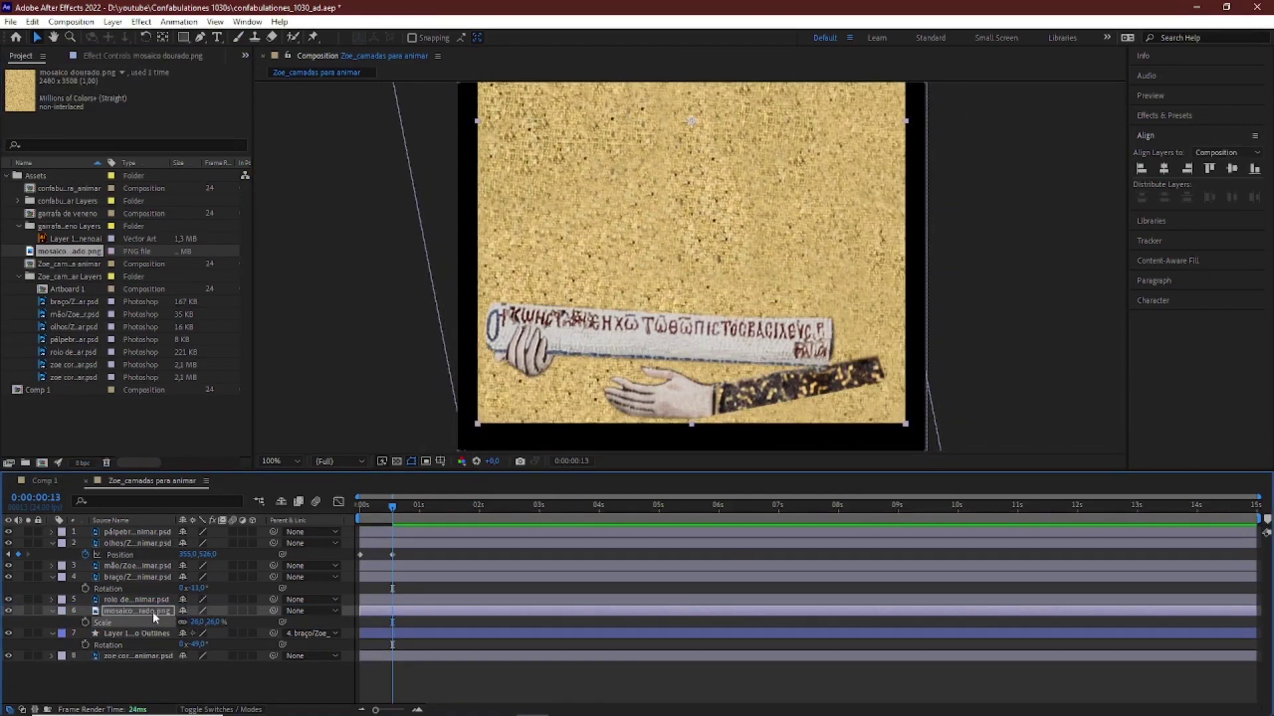
pyautogui.keyDown('shift'); pyautogui.click(151, 636); pyautogui.keyUp('shift')
pyautogui.hotkey('ctrl', 'shift', 'c')
pyautogui.press('Return')
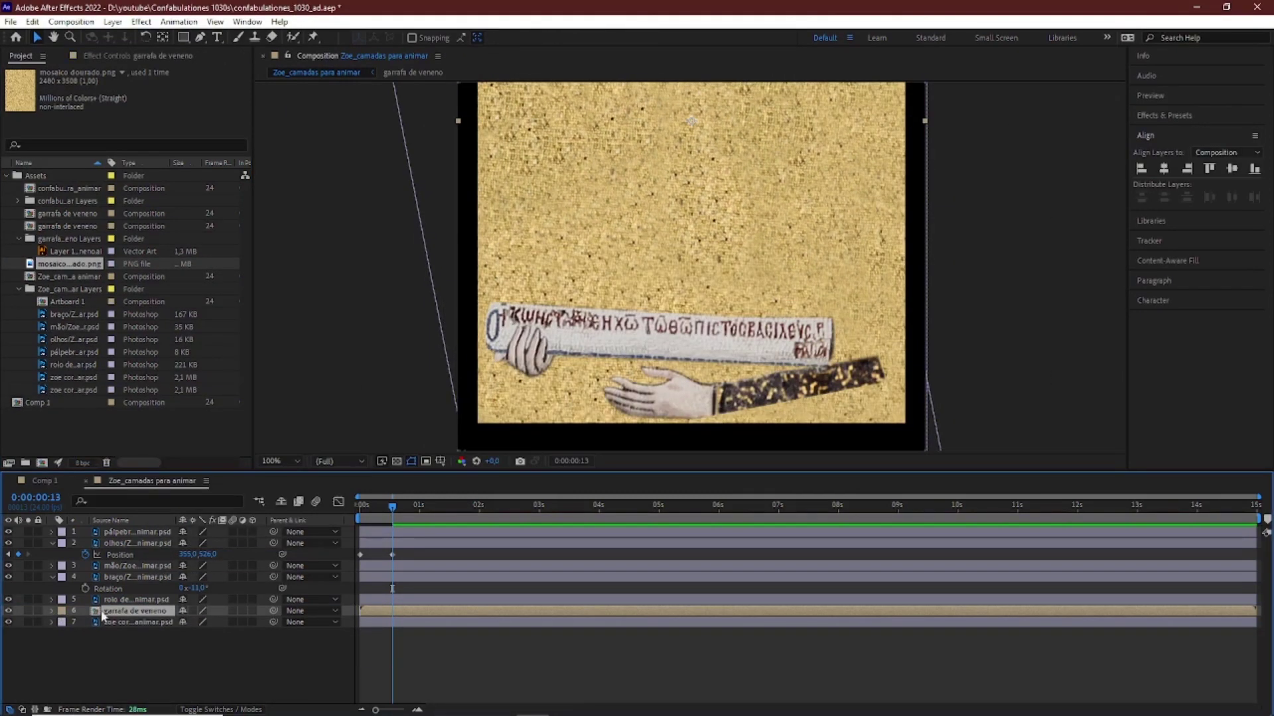
# - Open the garrafa de veneno precomp, mask the mosaic layer to the bottle's outline in Multiply mode, and adjust it with Hue/Saturation
pyautogui.doubleClick(101, 615)
pyautogui.rightClick(141, 534)
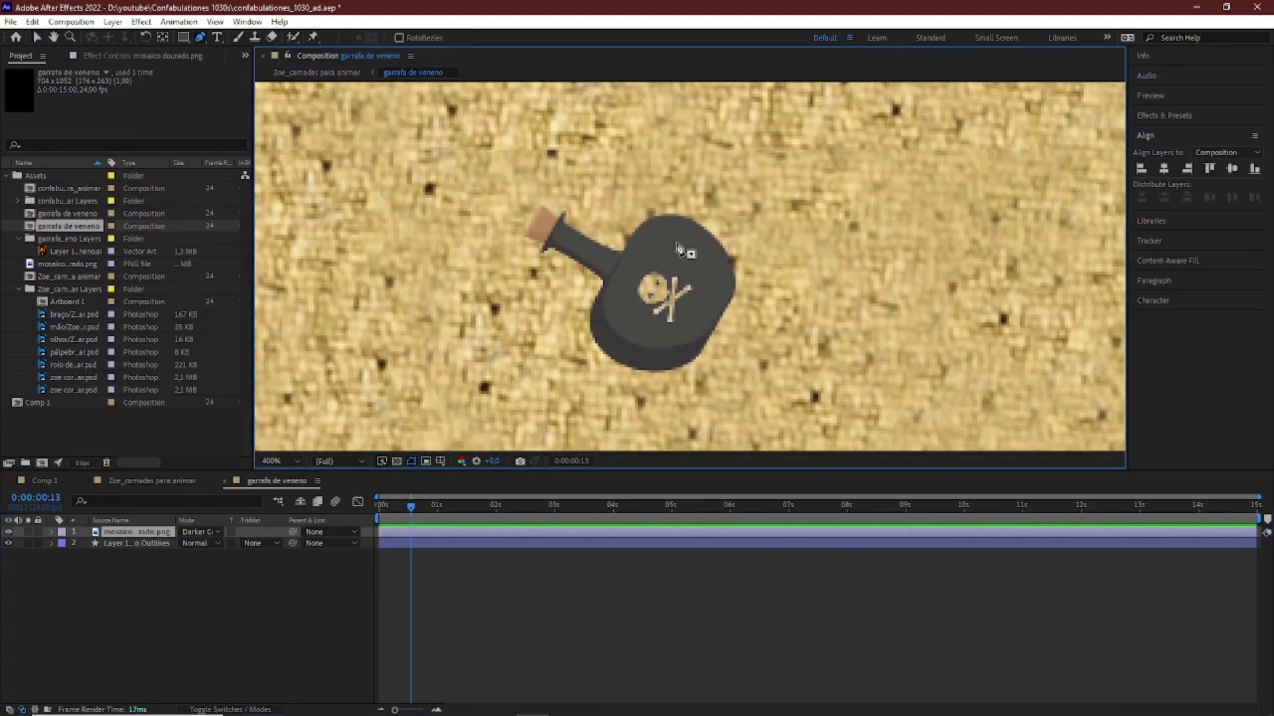
pyautogui.click(601, 281)
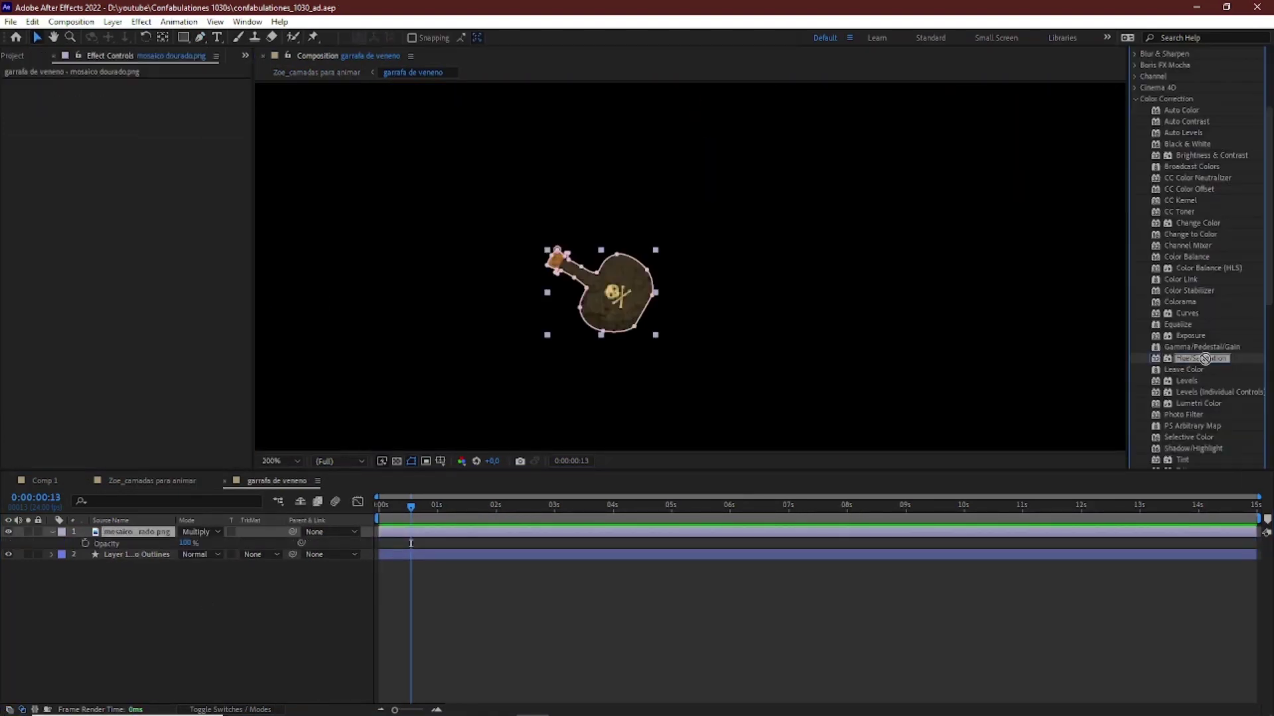
pyautogui.moveTo(93, 210); pyautogui.dragTo(37, 205)
# - Return to the Zoe_camadas para animar composition, parent the bottle precomp to the braço layer, and set the arm's rotation to 0°
pyautogui.click(162, 486)
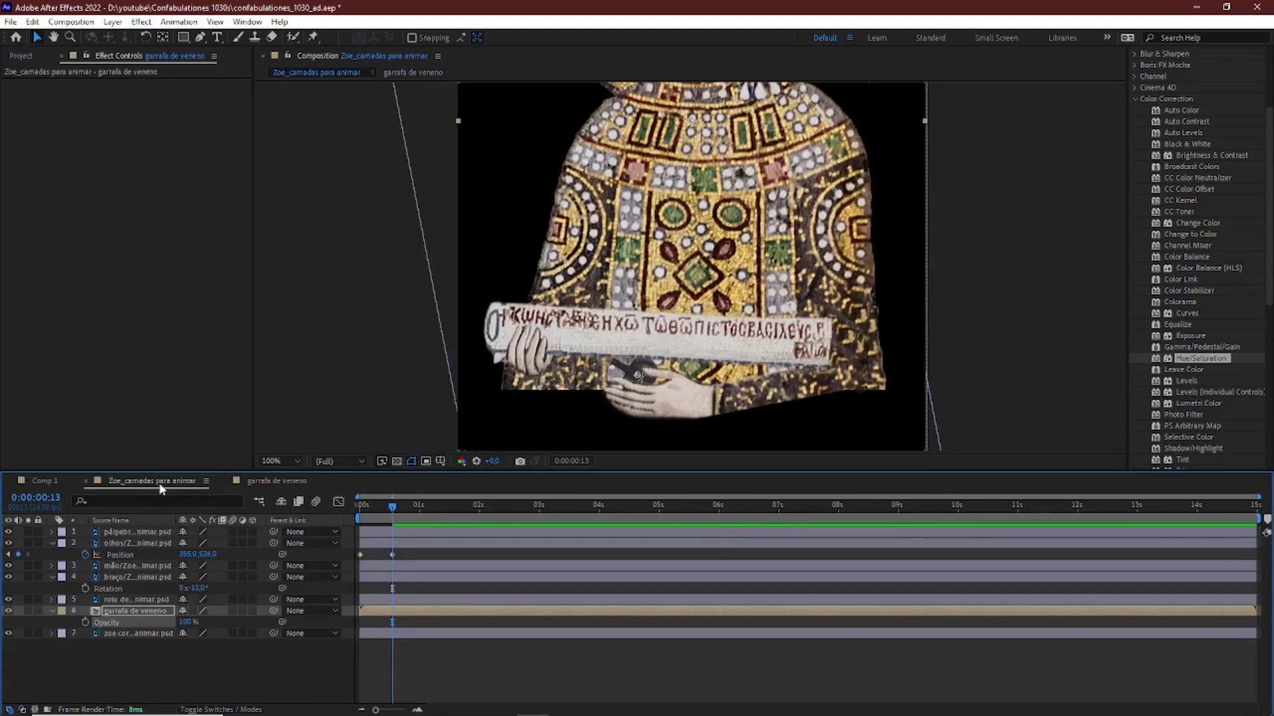
pyautogui.moveTo(197, 588); pyautogui.dragTo(203, 588)
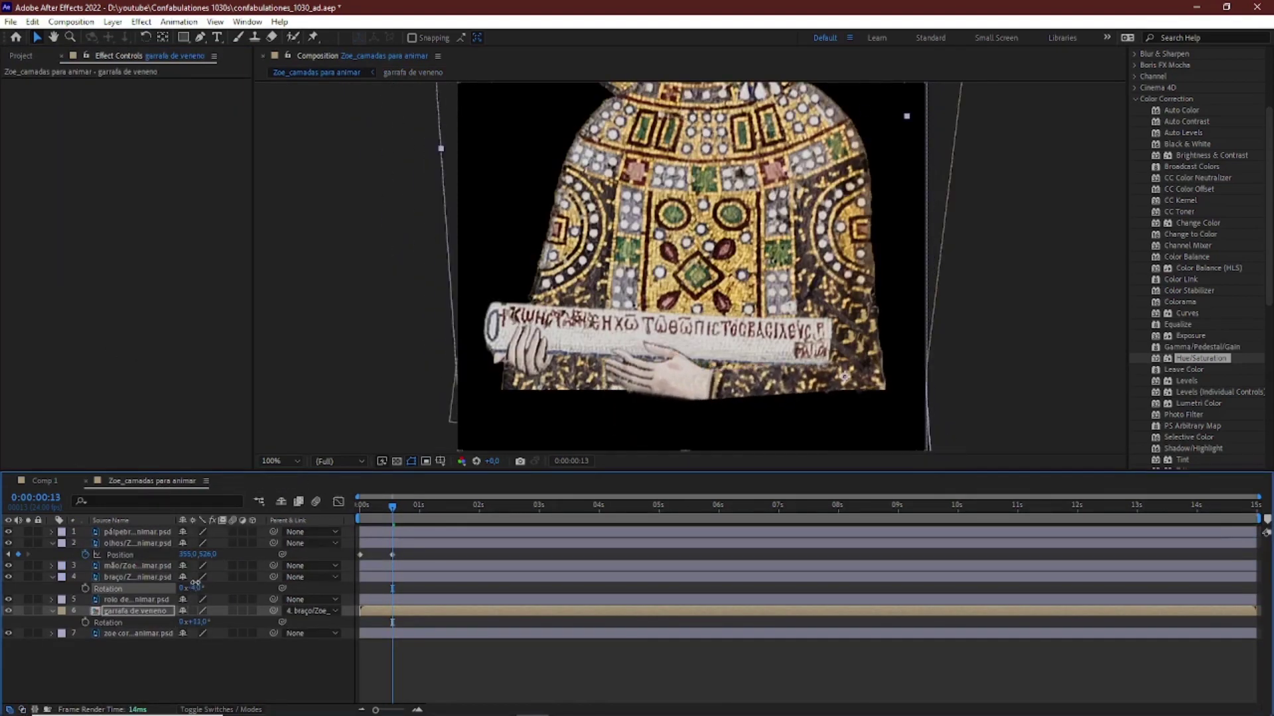
pyautogui.click(198, 589)
pyautogui.write('0')
pyautogui.press('Return')
# - Keyframe the arm's rotation so that it swings down from the scroll to -12° at 0:00:01:09
pyautogui.moveTo(392, 509); pyautogui.dragTo(388, 515)
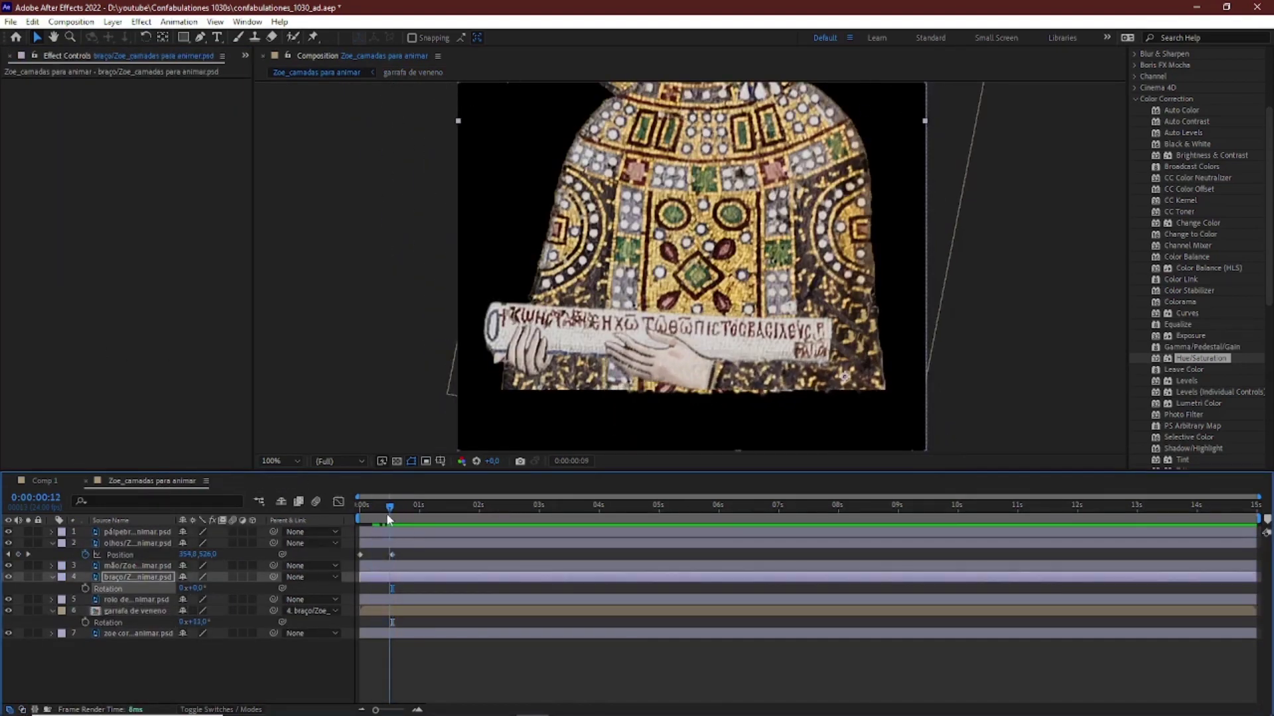
pyautogui.moveTo(196, 589); pyautogui.dragTo(188, 589)
pyautogui.scroll(-1, 861, 279)
pyautogui.moveTo(861, 279); pyautogui.dragTo(848, 338)
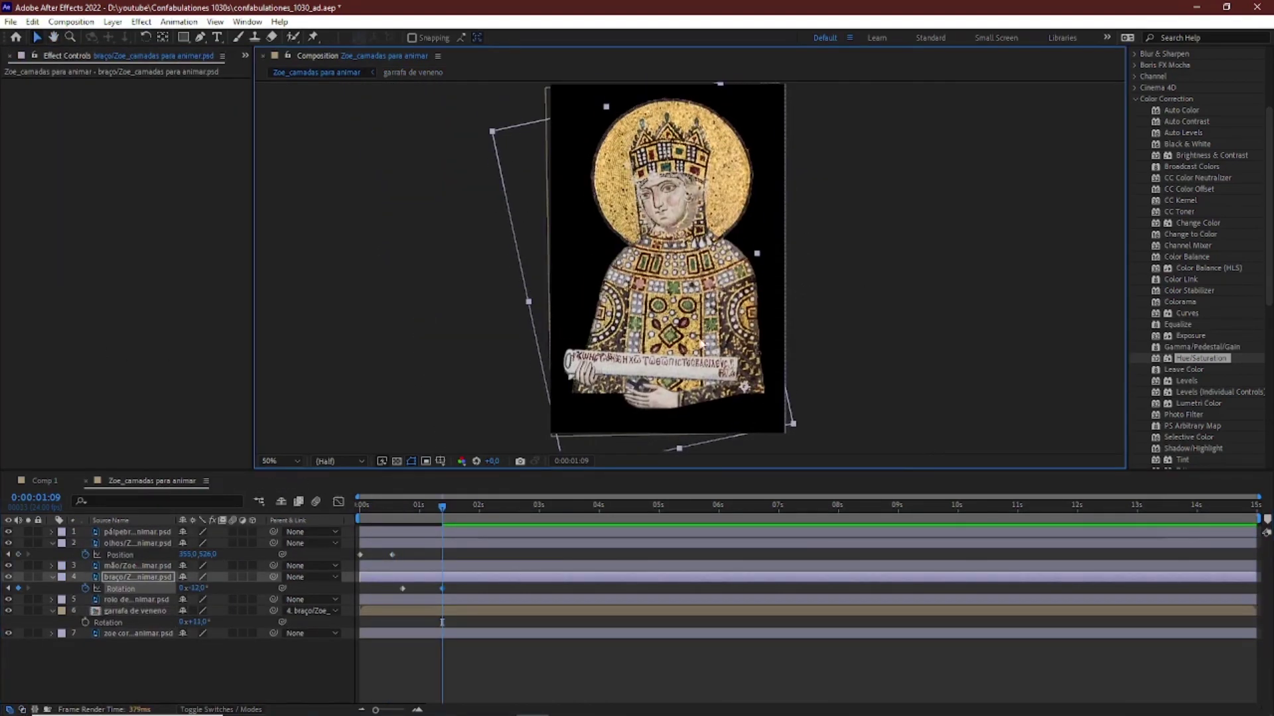
# - Keyframe the eyelid closed at 0:00:02:02 by moving its lower puppet pins down over the eye, and advance to 0:00:02:12
pyautogui.scroll(1, 756, 236)
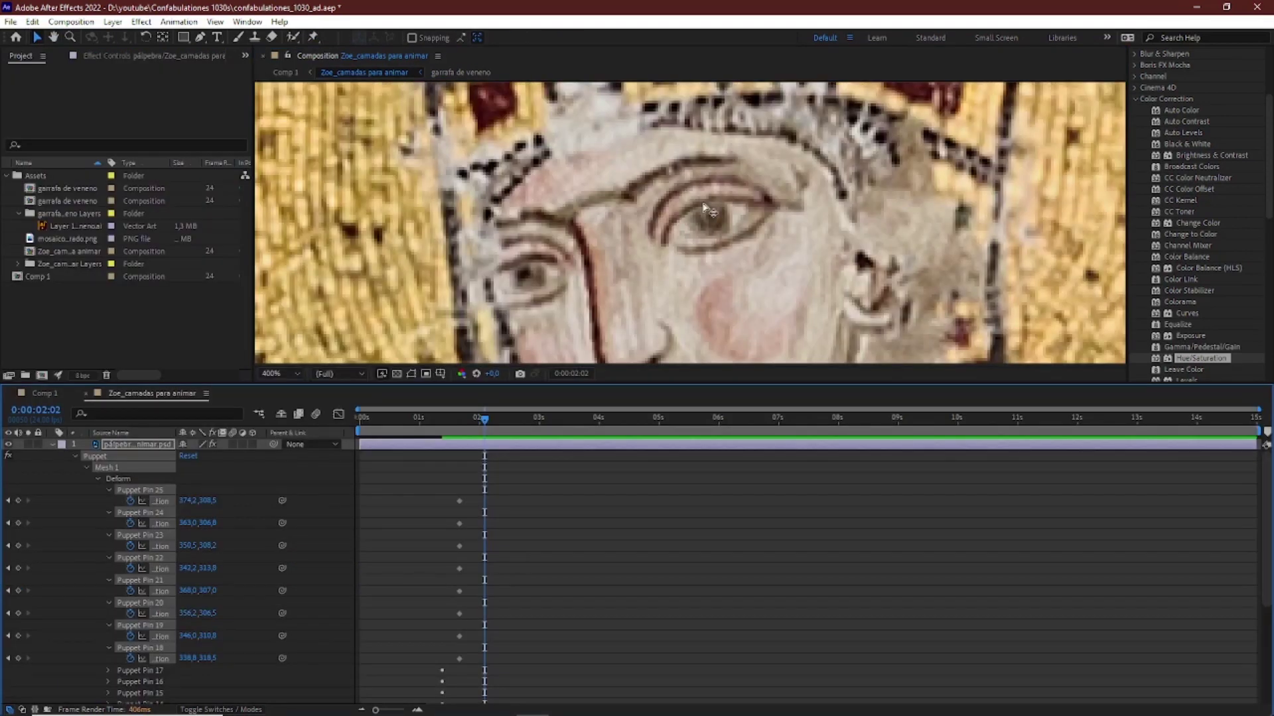
pyautogui.click(739, 255)
pyautogui.click(38, 37)
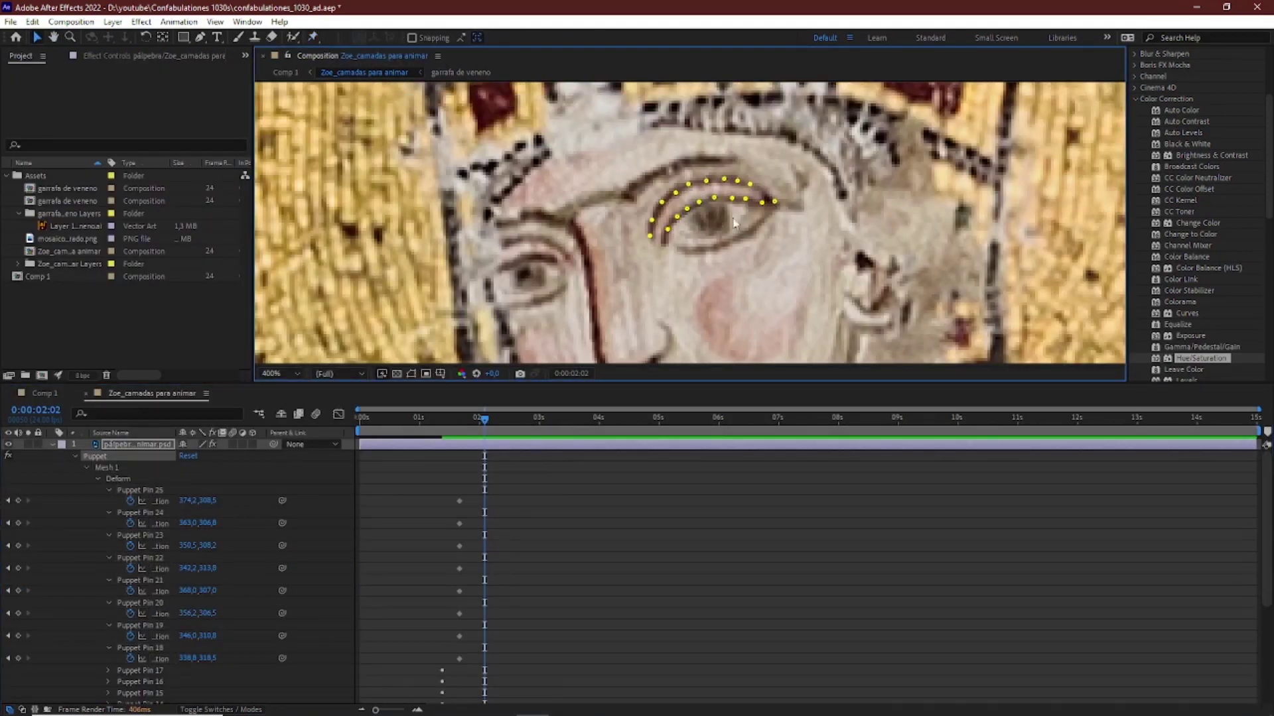
pyautogui.moveTo(761, 203); pyautogui.dragTo(746, 233)
pyautogui.moveTo(715, 198); pyautogui.dragTo(682, 254)
pyautogui.click(759, 227)
pyautogui.click(509, 420)
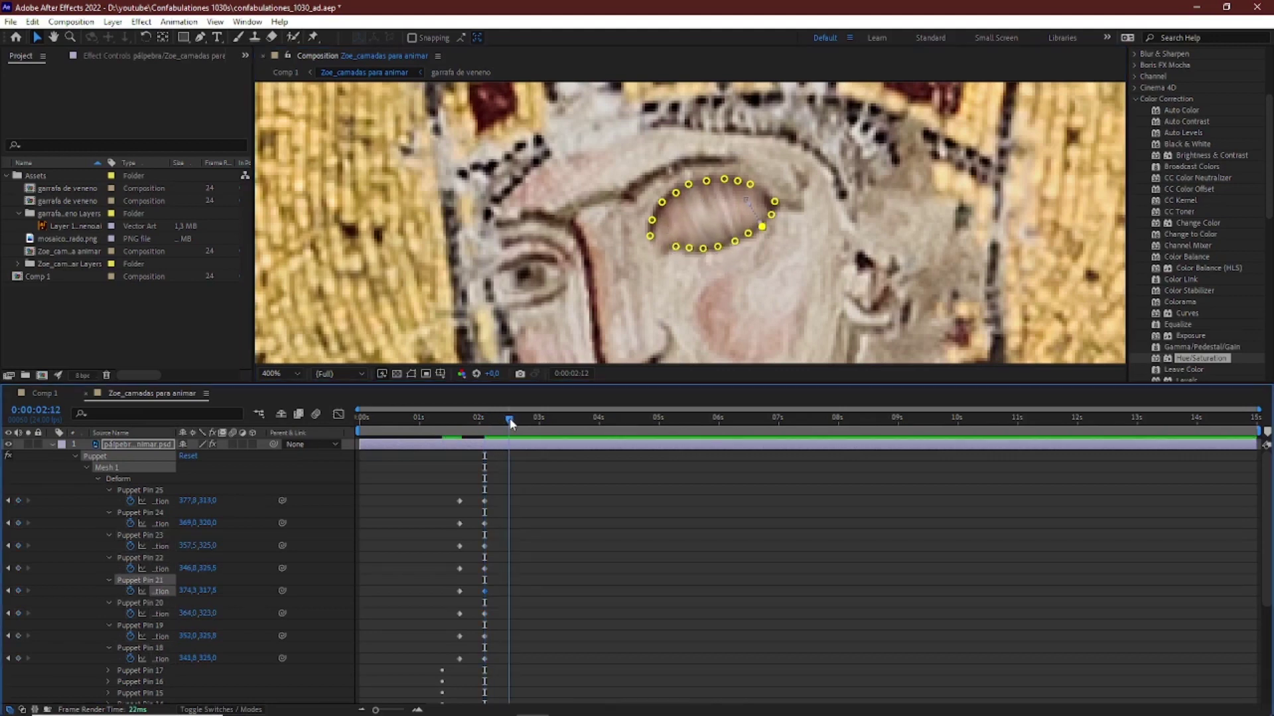
# - Reopen the eyelid at 0:00:02:12 by copying the lower puppet pins' keyframes from before the closed pose
pyautogui.moveTo(448, 485); pyautogui.dragTo(472, 667)
pyautogui.hotkey('ctrl', 'c')
pyautogui.hotkey('ctrl', 'v')
# - Hold the arm at -12° by copying the braço layer's second rotation keyframe to 0:00:03:02
pyautogui.click(435, 420)
pyautogui.scroll(-2, 703, 267)
pyautogui.moveTo(418, 443); pyautogui.dragTo(544, 443)
pyautogui.scroll(-1, 689, 219)
pyautogui.moveTo(690, 285); pyautogui.dragTo(684, 205)
pyautogui.scroll(-5, 610, 511)
pyautogui.click(442, 654)
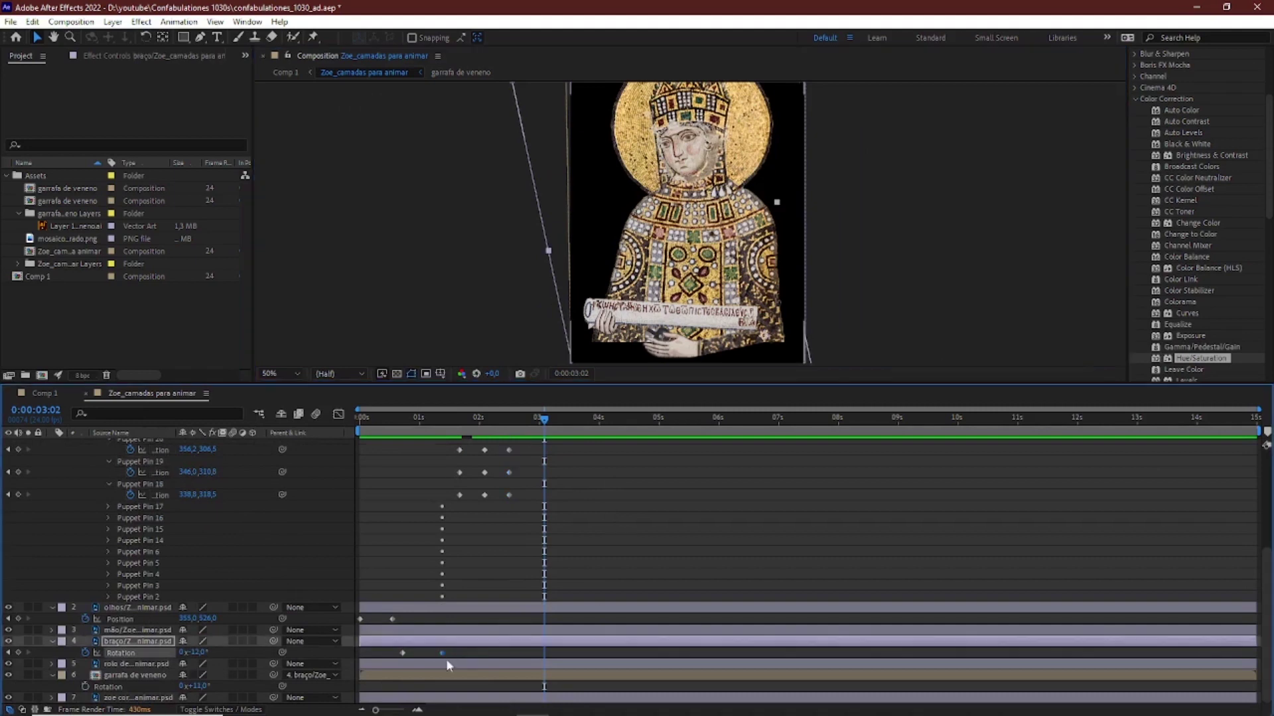
pyautogui.hotkey('ctrl', 'c')
pyautogui.hotkey('ctrl', 'v')
# - Return the arm to 0° by copying its first rotation keyframe about 15 frames past the last one, and preview from the start
pyautogui.click(579, 420)
pyautogui.click(403, 654)
pyautogui.hotkey('ctrl', 'c')
pyautogui.hotkey('ctrl', 'v')
pyautogui.moveTo(457, 425); pyautogui.dragTo(359, 431)
pyautogui.press('space')
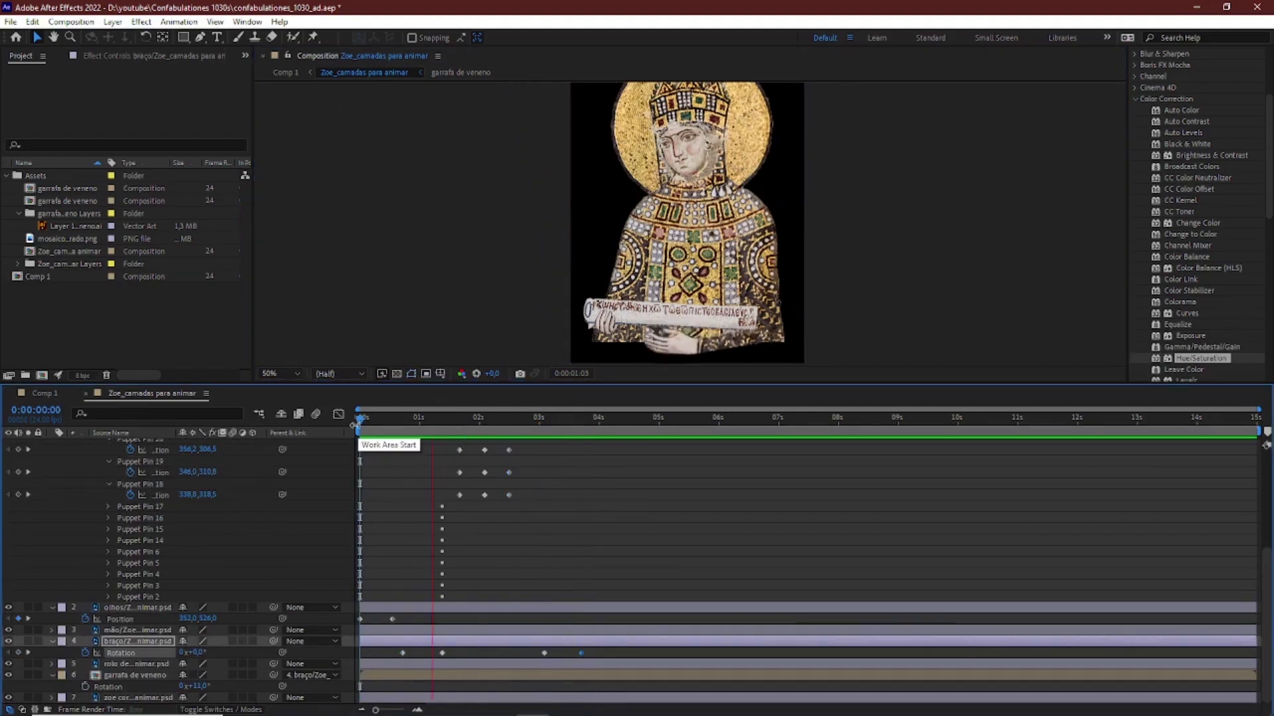
pyautogui.press('space')
# - In Comp 1, keyframe the scale of the Zoe composition down to 67% at 0:00:07:00 to match the magazine cover
pyautogui.click(45, 394)
pyautogui.moveTo(465, 422); pyautogui.dragTo(777, 427)
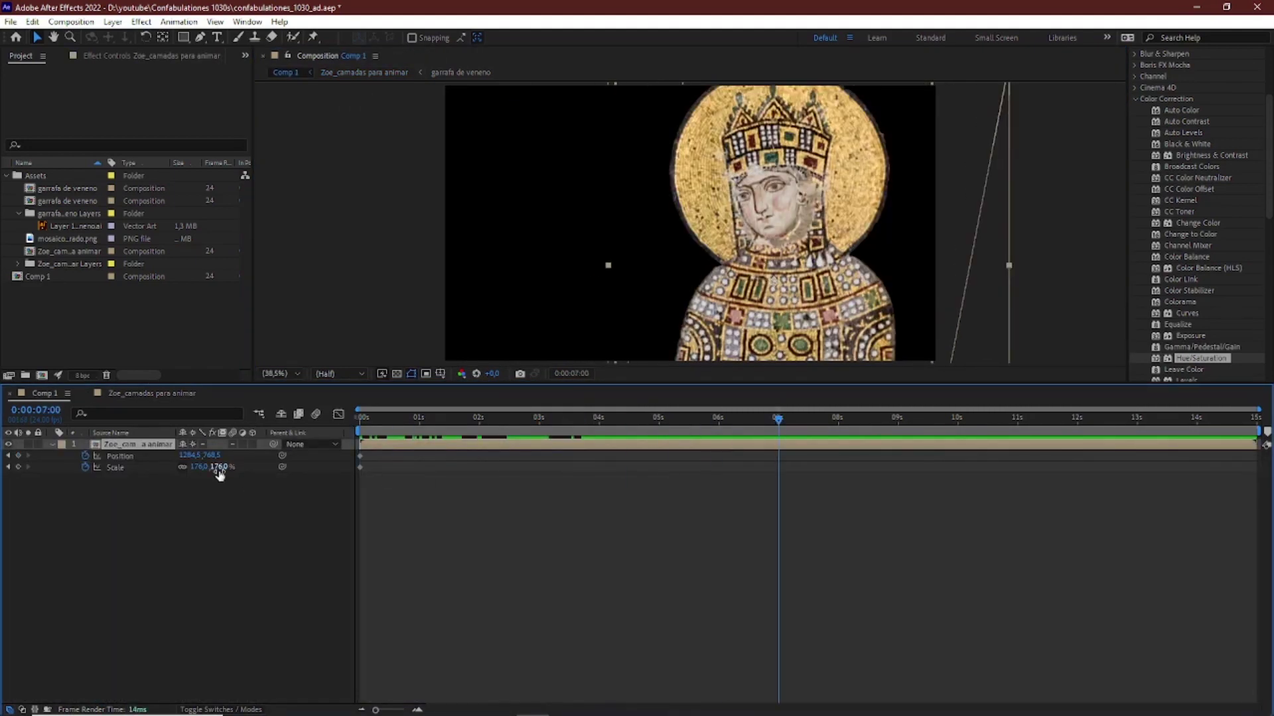
pyautogui.moveTo(219, 470); pyautogui.dragTo(171, 472)
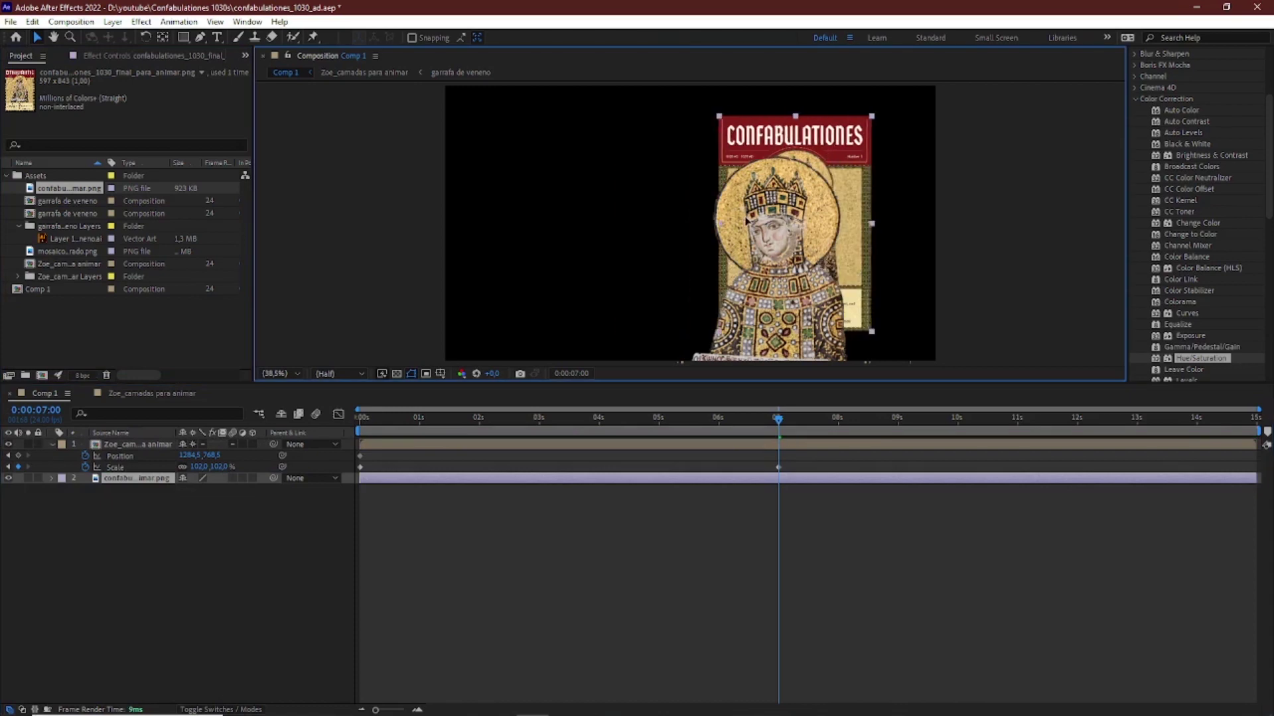
pyautogui.moveTo(222, 468); pyautogui.dragTo(199, 467)
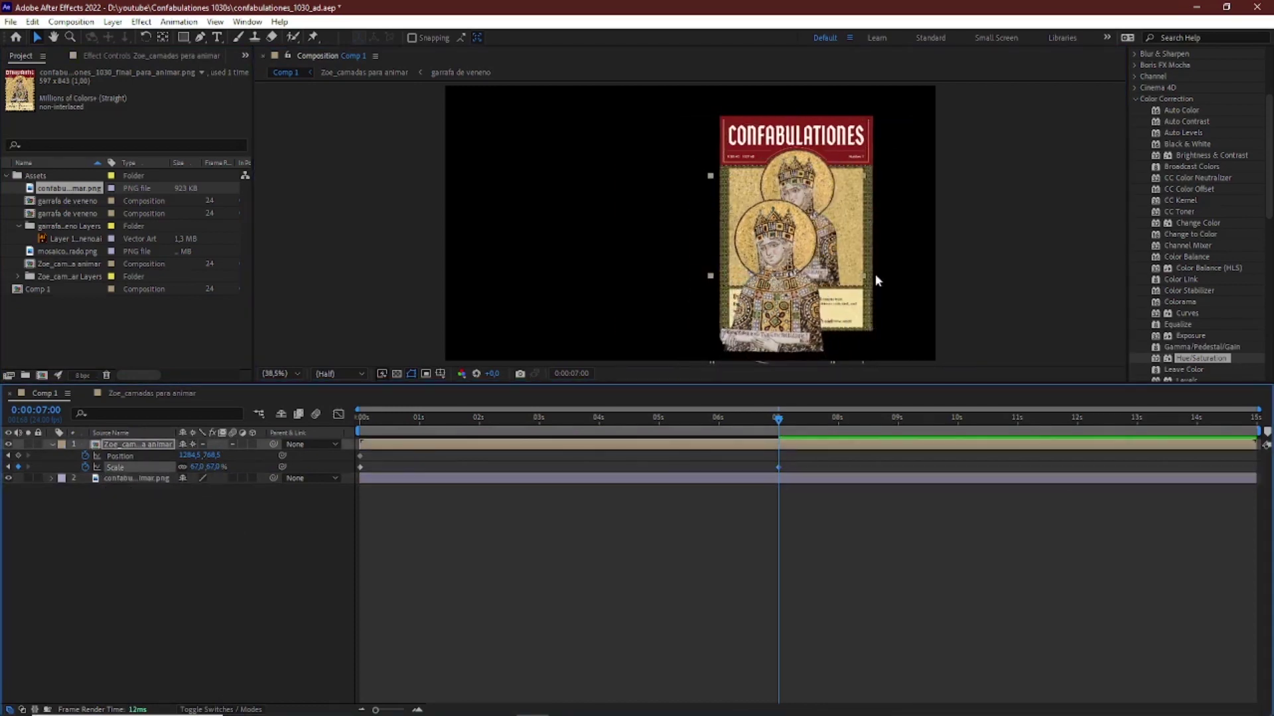
pyautogui.press('space')
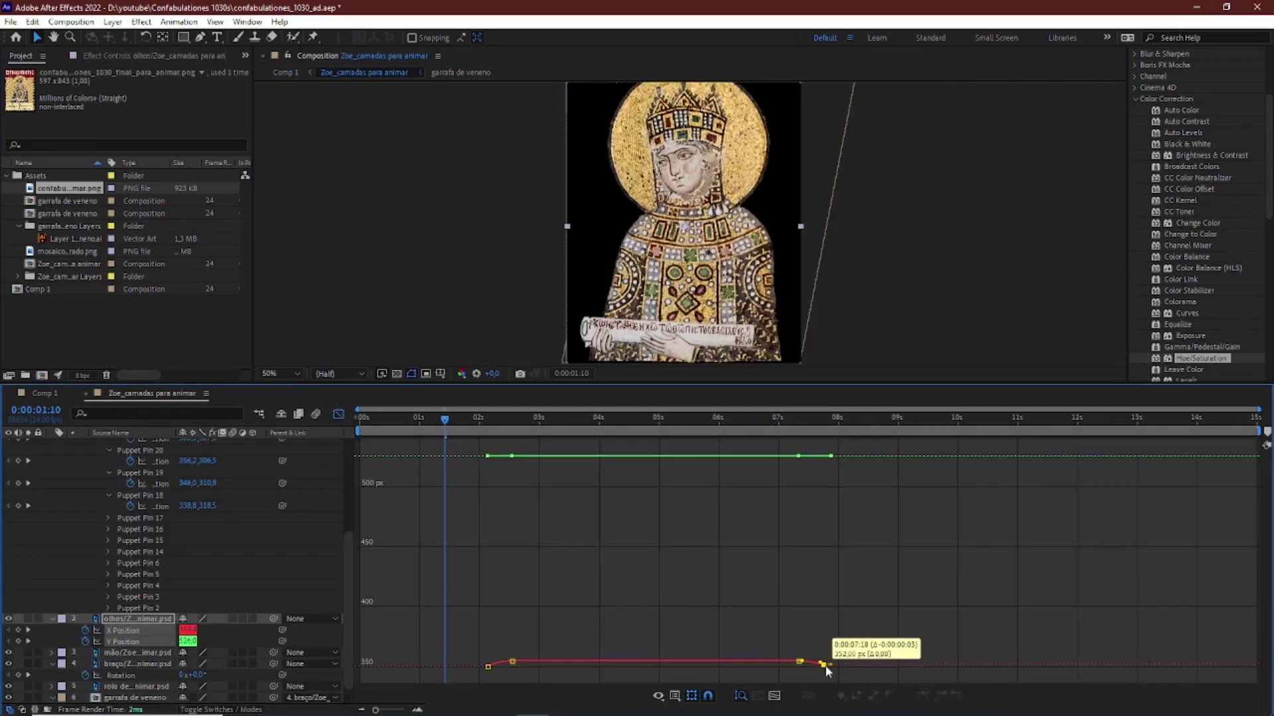
# - Adjust the olhos layer's last X Position keyframe so it lines up with the Y Position keyframe, and preview the eye movement
pyautogui.moveTo(827, 671); pyautogui.dragTo(825, 670)
pyautogui.moveTo(753, 421); pyautogui.dragTo(861, 423)
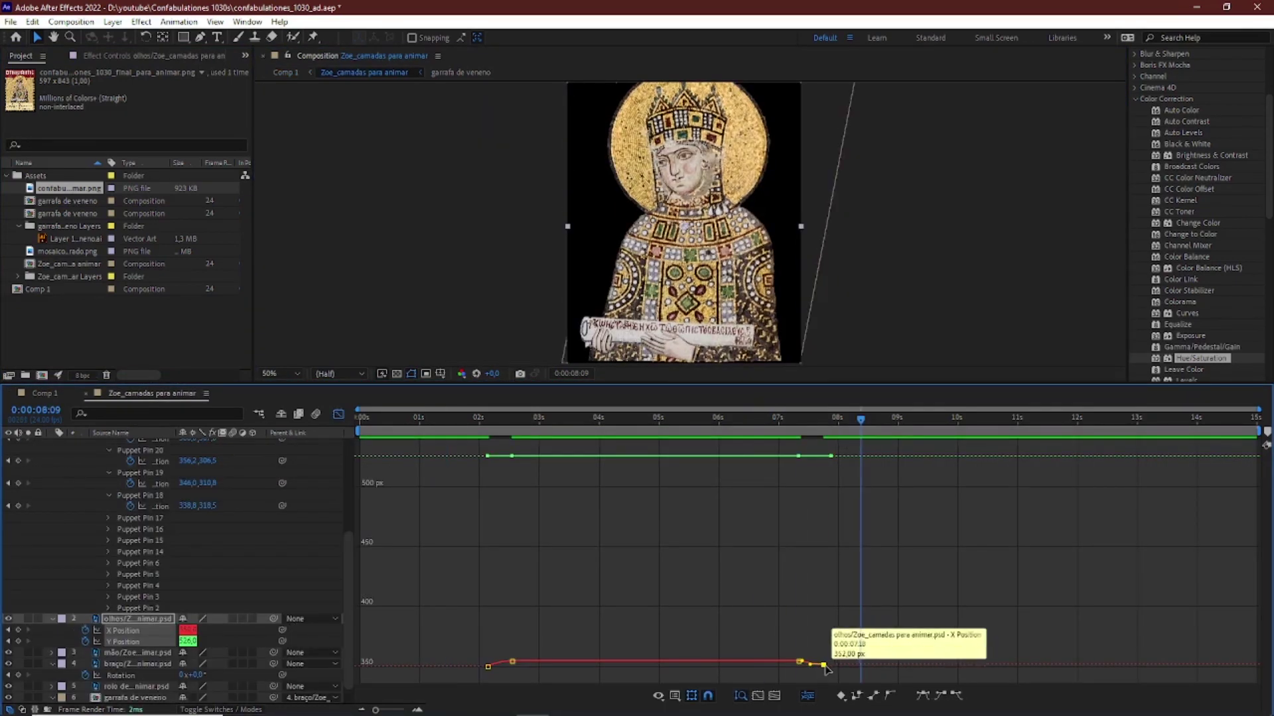
pyautogui.moveTo(823, 665); pyautogui.dragTo(831, 667)
pyautogui.moveTo(812, 420); pyautogui.dragTo(767, 438)
pyautogui.press('space')
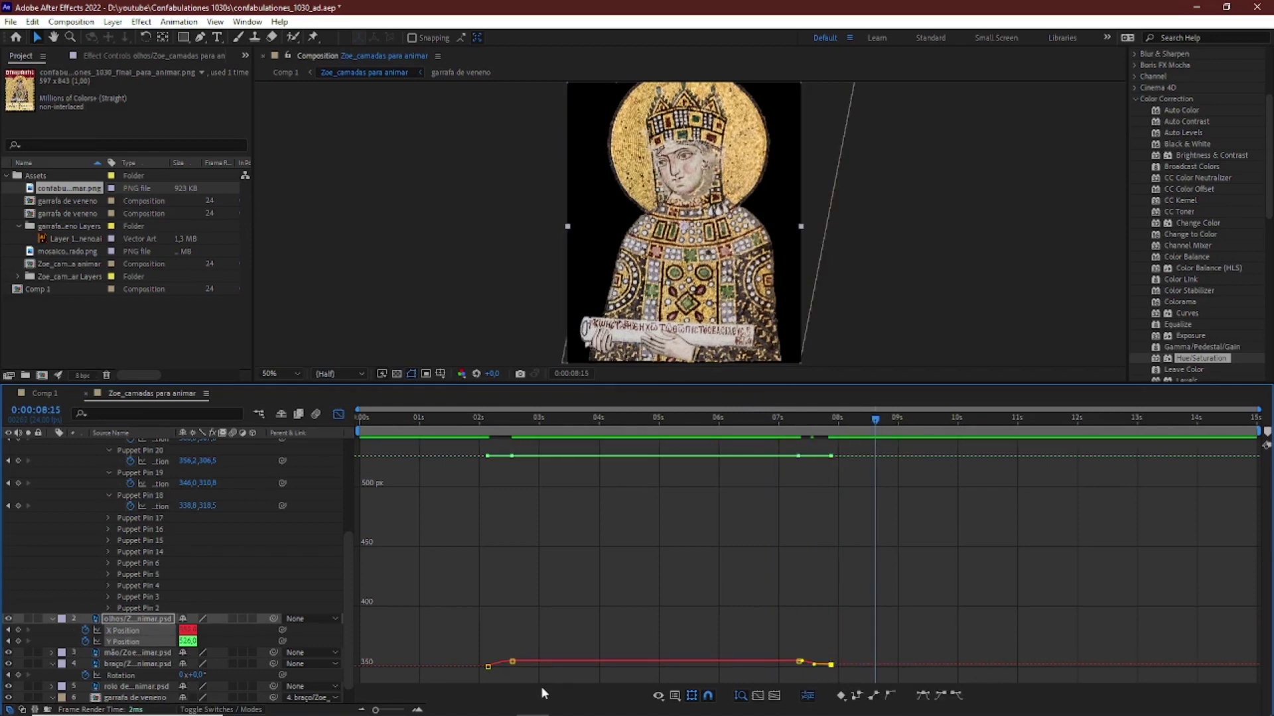
# - Reshape the eyelid puppet pins' speed curves with longer easing at the closed pose, tighten the blink's keyframe spacing, and preview it
pyautogui.moveTo(758, 665); pyautogui.dragTo(448, 471)
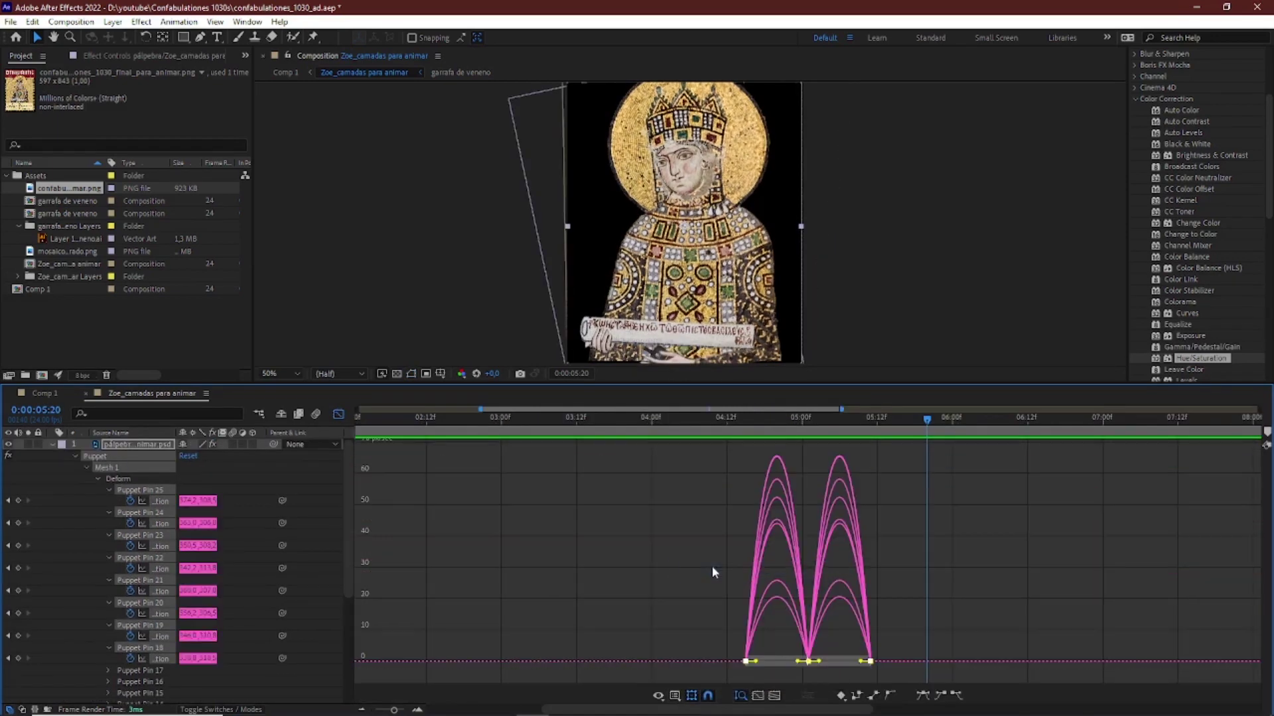
pyautogui.moveTo(818, 662); pyautogui.dragTo(831, 661)
pyautogui.moveTo(798, 662); pyautogui.dragTo(793, 661)
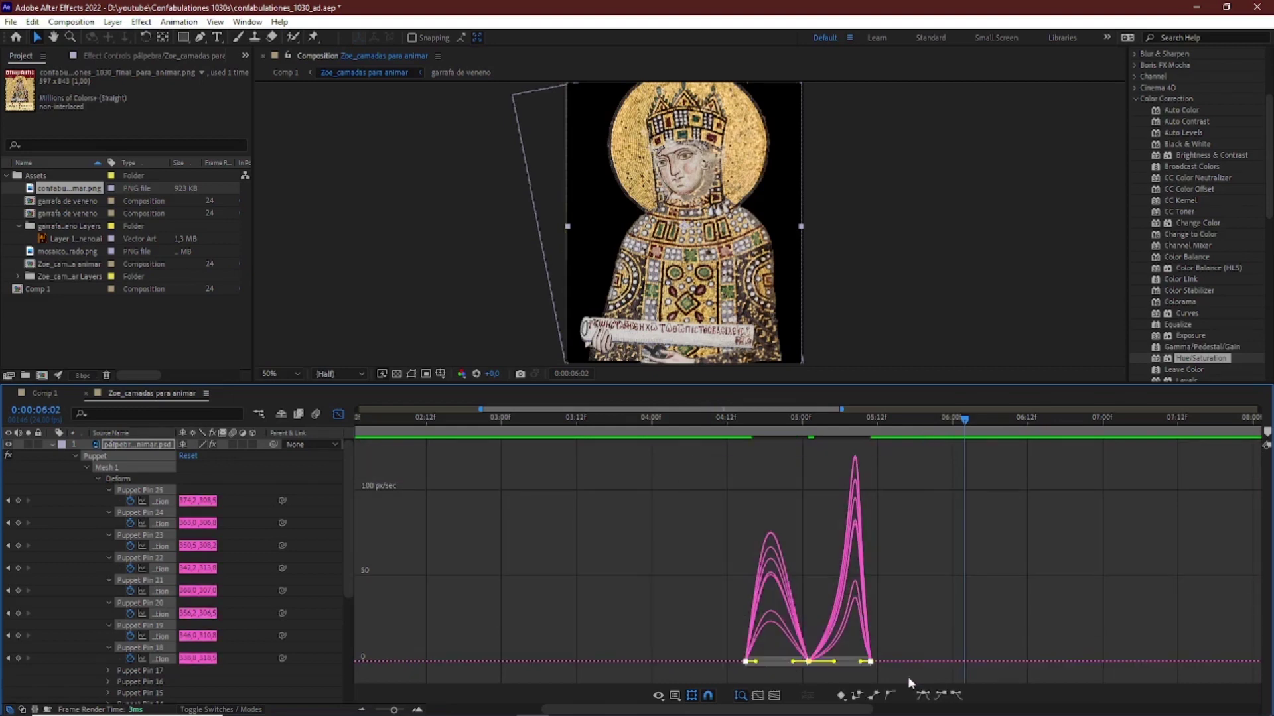
pyautogui.moveTo(870, 662); pyautogui.dragTo(860, 665)
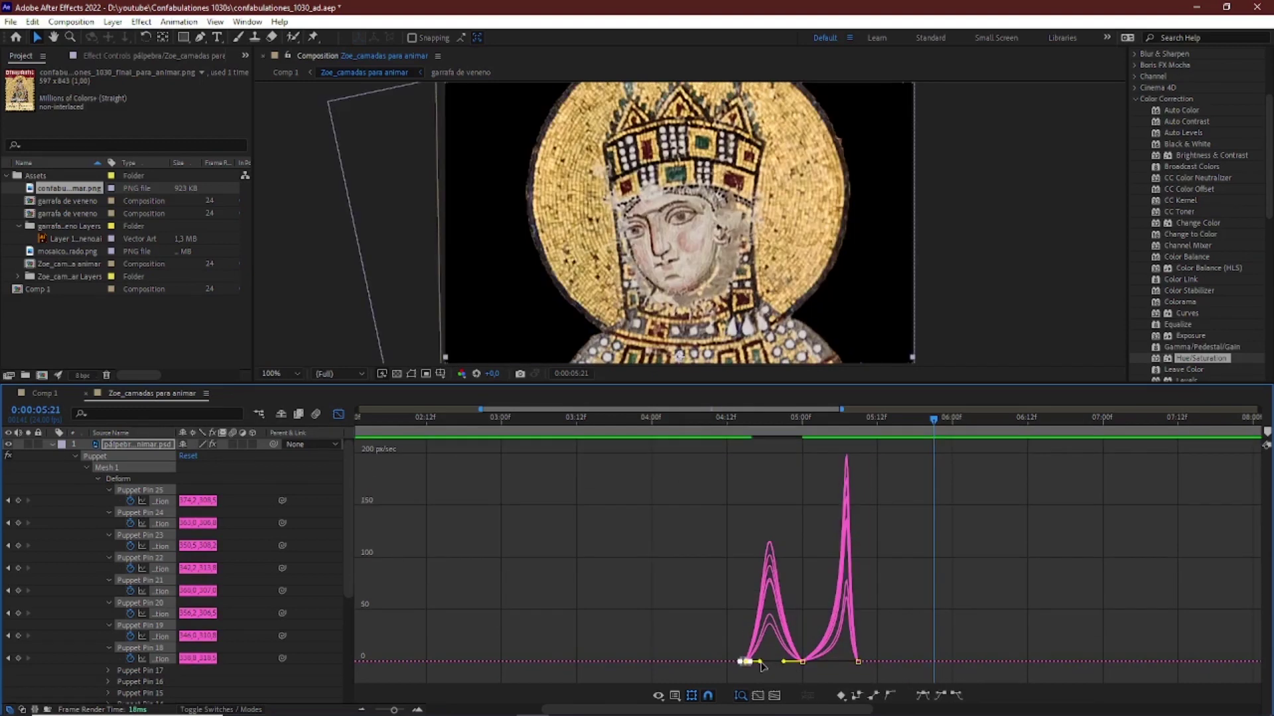
pyautogui.press('space')
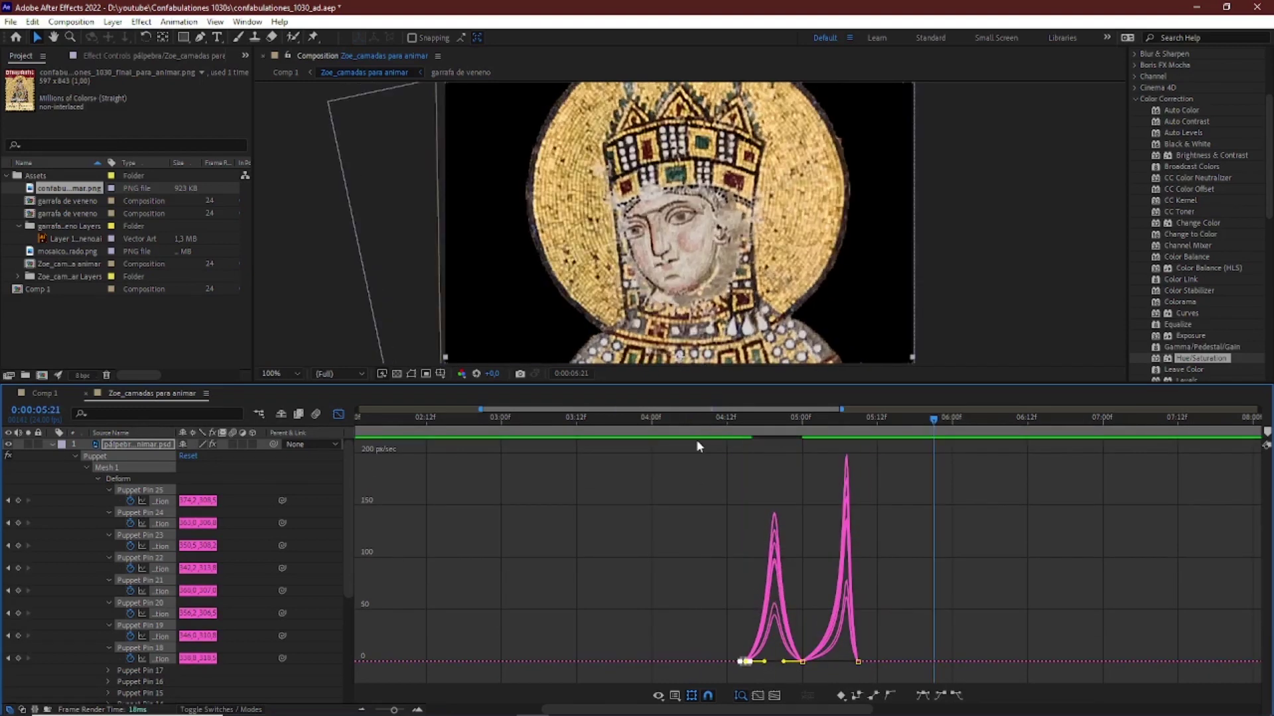
pyautogui.press('space')
pyautogui.click(669, 420)
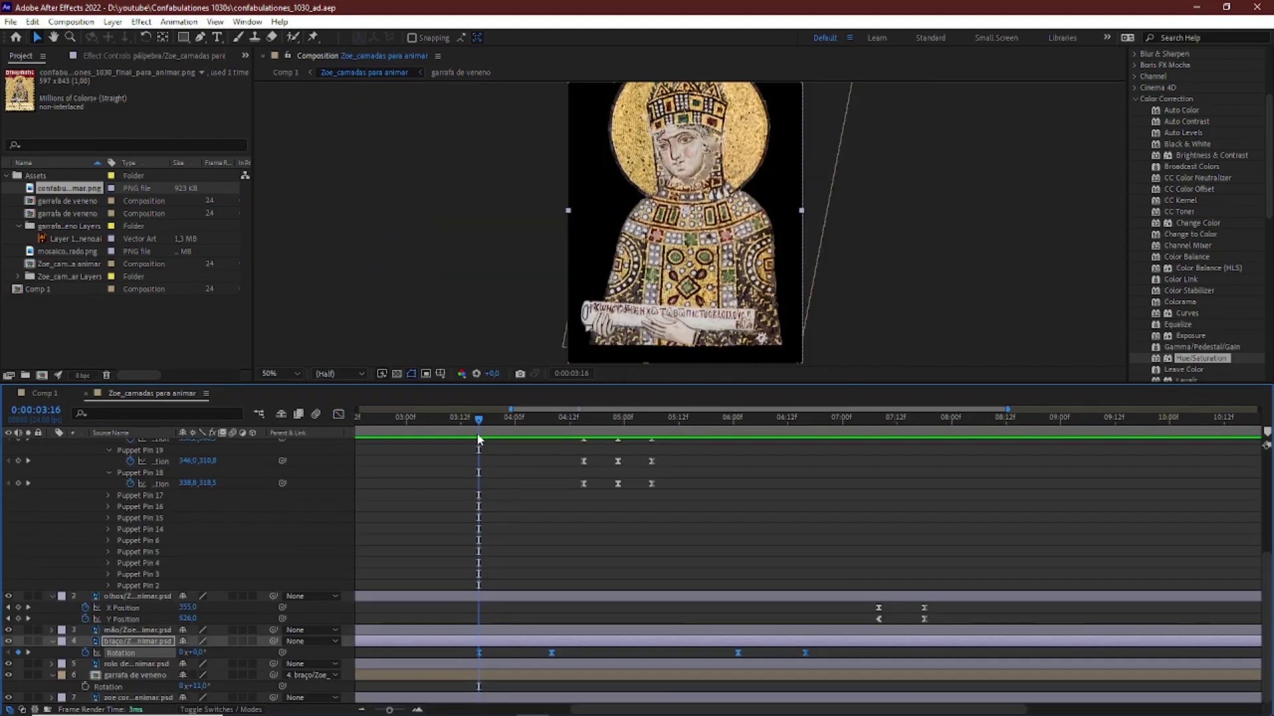
# - Show the arm's rotation as a value graph and shorten the outgoing ease handle of its keyframe at 0:00:03:16
pyautogui.click(338, 414)
pyautogui.click(674, 695)
pyautogui.click(704, 554)
pyautogui.click(478, 456)
pyautogui.moveTo(502, 455); pyautogui.dragTo(493, 457)
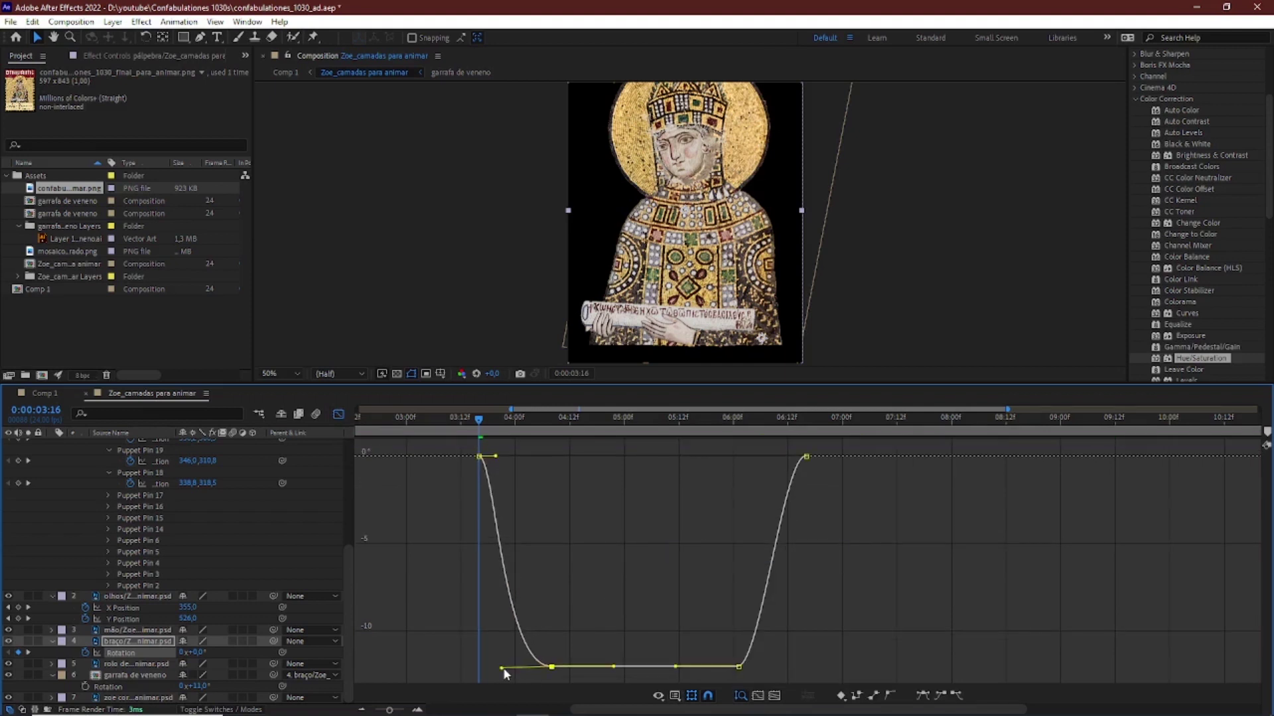
# - Pull the incoming handle of the first -12° rotation keyframe downward so the arm overshoots slightly, and scrub through the motion
pyautogui.moveTo(503, 667); pyautogui.dragTo(500, 683)
pyautogui.click(469, 422)
pyautogui.moveTo(502, 667); pyautogui.dragTo(499, 678)
pyautogui.moveTo(469, 425)
pyautogui.mouseDown()
pyautogui.moveTo(543, 429)
pyautogui.moveTo(475, 426)
pyautogui.mouseUp()
pyautogui.moveTo(500, 666); pyautogui.dragTo(507, 677)
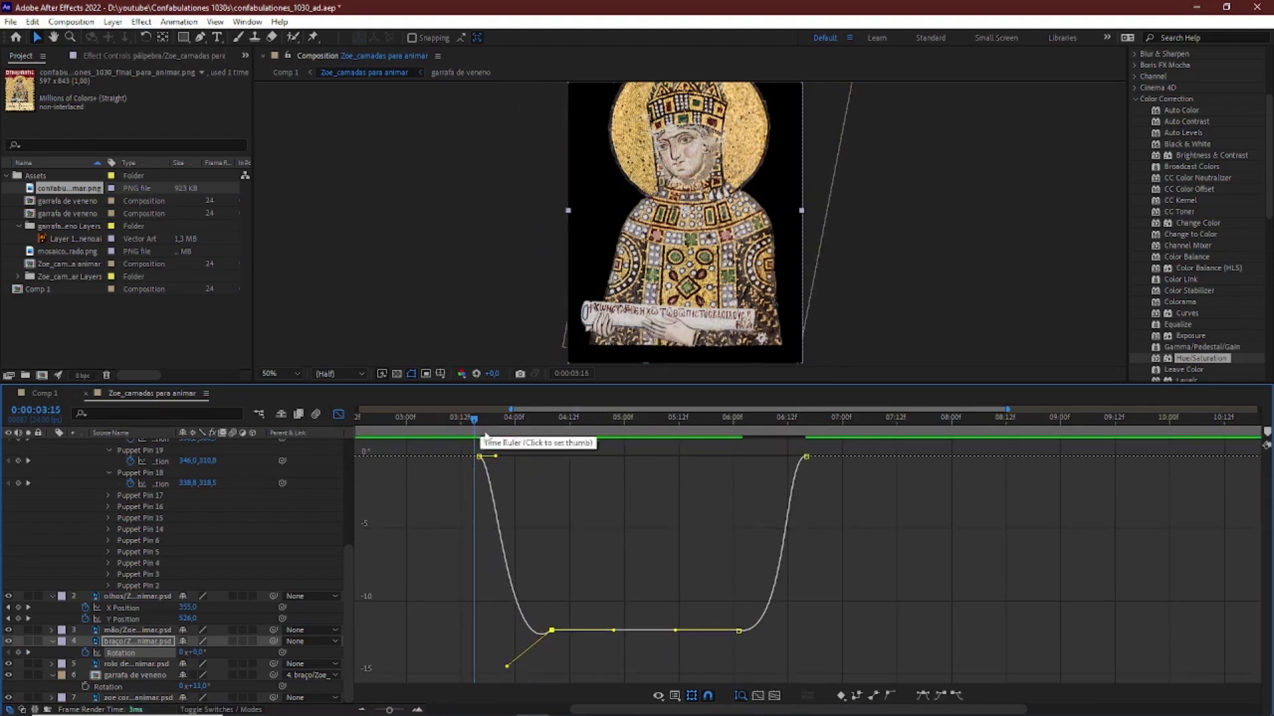
pyautogui.moveTo(484, 426)
pyautogui.mouseDown()
pyautogui.moveTo(563, 446)
pyautogui.moveTo(460, 432)
pyautogui.mouseUp()
# - Pull the outgoing handle of the second -12° rotation keyframe downward so the arm dips before rising, and scrub through it
pyautogui.moveTo(770, 656); pyautogui.dragTo(786, 688)
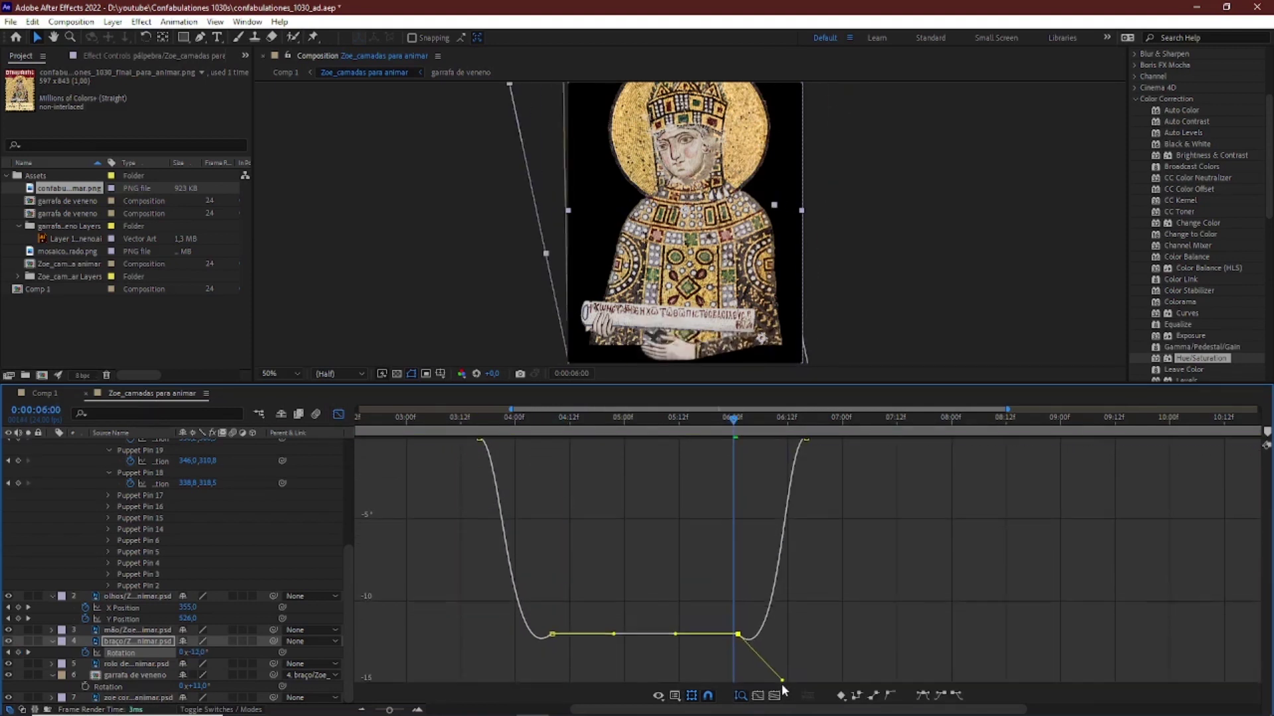
pyautogui.moveTo(786, 455); pyautogui.dragTo(764, 429)
pyautogui.moveTo(735, 422); pyautogui.dragTo(803, 420)
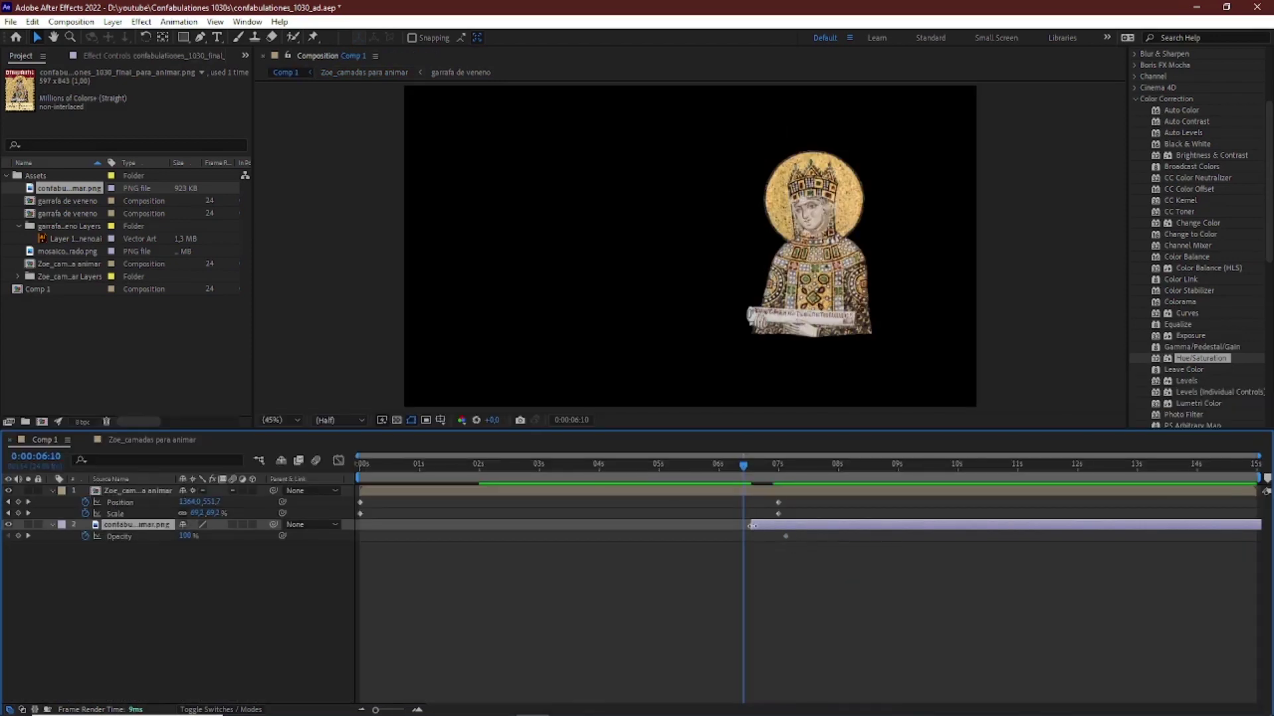
# - Start the magazine cover layer earlier in Comp 1, keyframe its opacity at 0% there, and ease the fade-in up to 0:00:07:03
pyautogui.moveTo(752, 525); pyautogui.dragTo(723, 526)
pyautogui.click(186, 535)
pyautogui.moveTo(739, 467); pyautogui.dragTo(790, 482)
pyautogui.write('0')
pyautogui.press('Return')
pyautogui.hotkey('shift', 'F3')
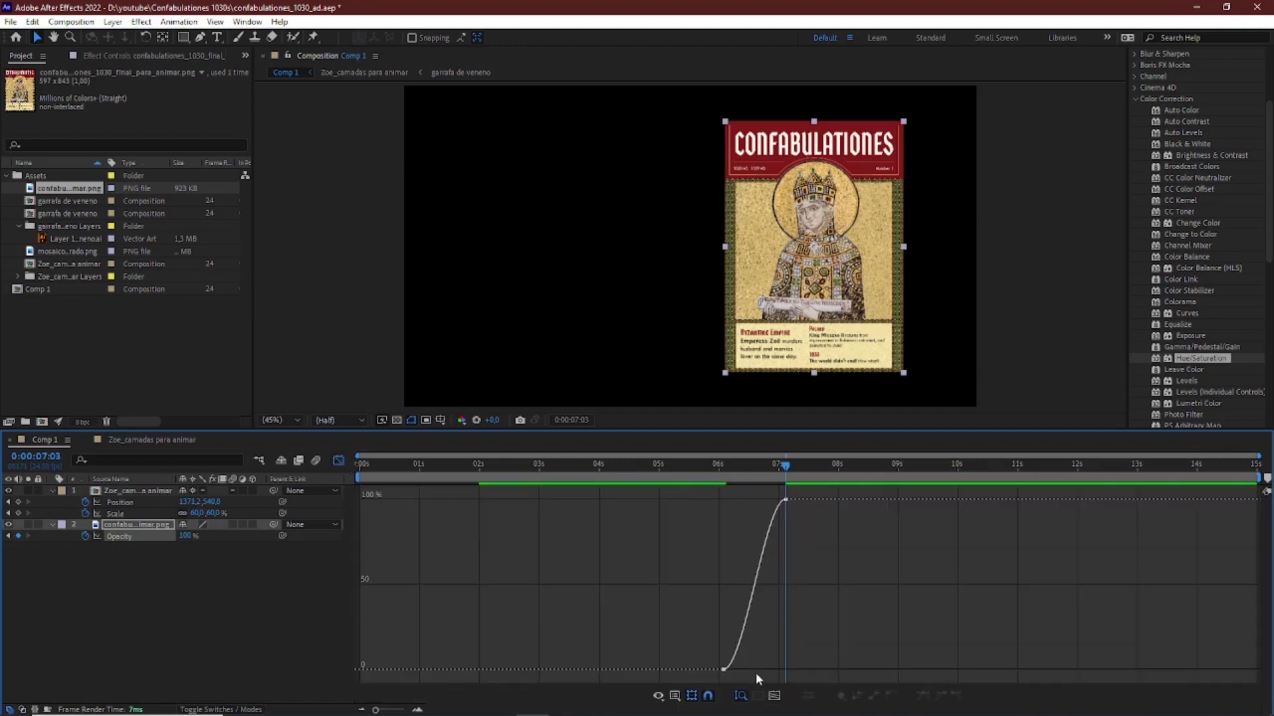
pyautogui.moveTo(755, 672); pyautogui.dragTo(782, 669)
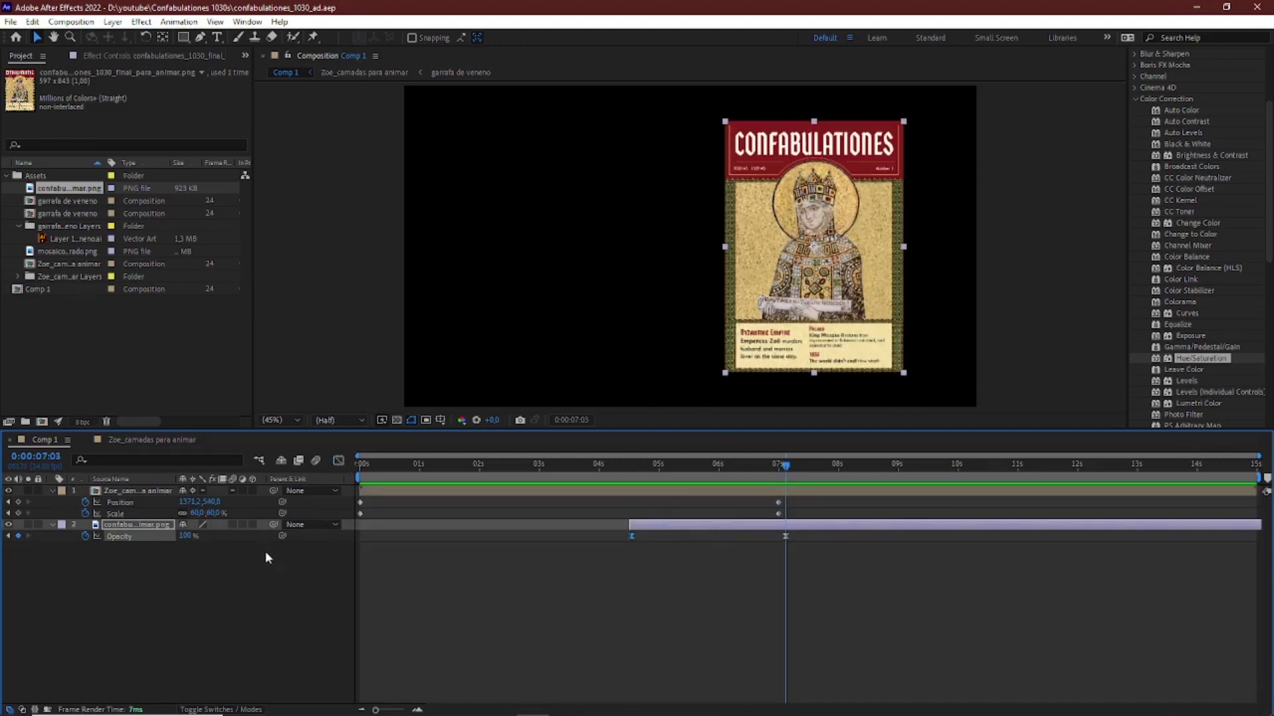
# - Parent the Zoe composition to the magazine cover layer and make the cover a 3D layer
pyautogui.moveTo(273, 491); pyautogui.dragTo(136, 525)
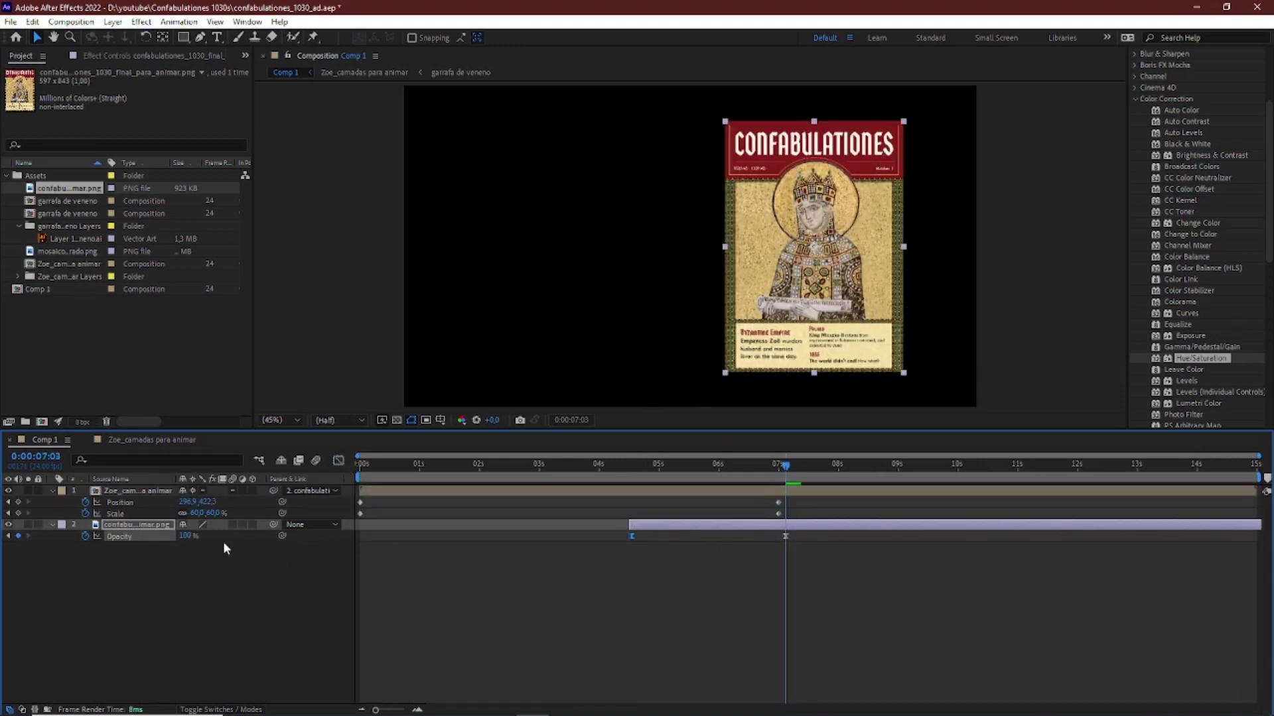
pyautogui.click(253, 525)
# - Replace the cover's X Rotation keyframe with an Orientation keyframe at 0°, 0°, 0°, undoing the trial turn
pyautogui.click(85, 547)
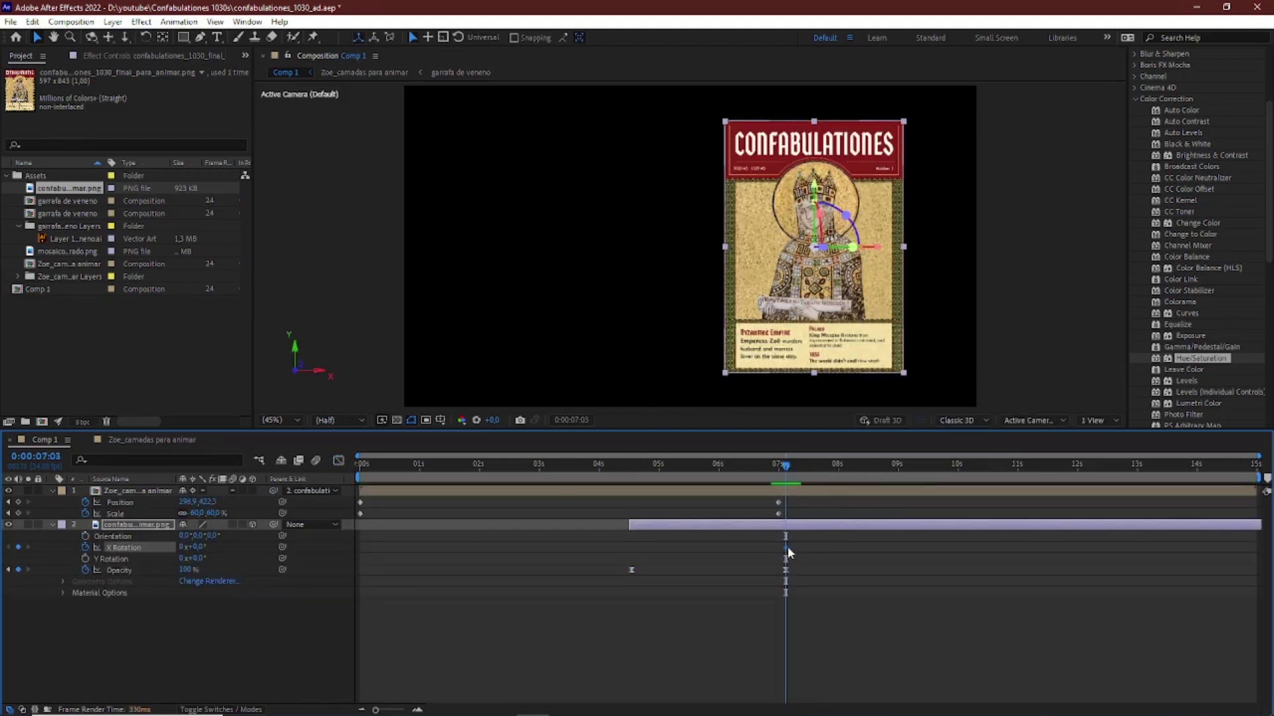
pyautogui.moveTo(761, 548); pyautogui.dragTo(768, 549)
pyautogui.moveTo(770, 468); pyautogui.dragTo(805, 468)
pyautogui.moveTo(852, 247); pyautogui.dragTo(841, 247)
pyautogui.click(146, 551)
pyautogui.moveTo(733, 473); pyautogui.dragTo(795, 475)
pyautogui.hotkey('ctrl', 'z')
pyautogui.hotkey('ctrl', 'z')
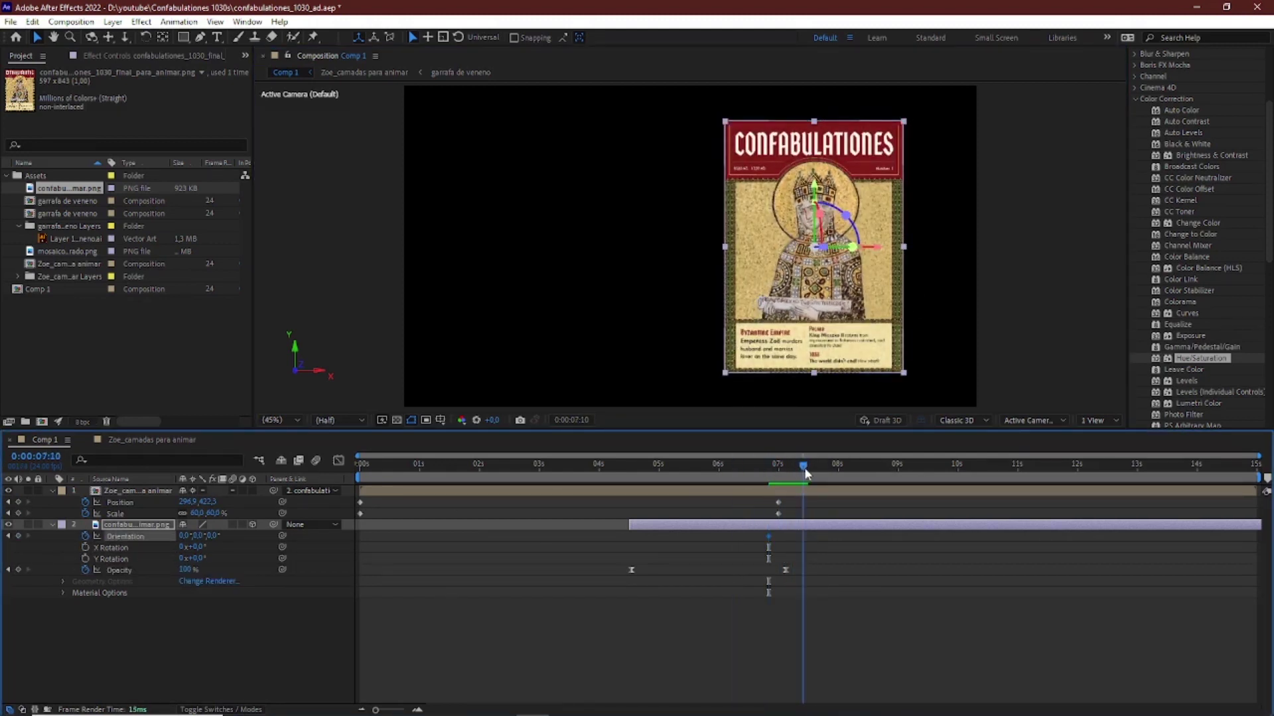
pyautogui.moveTo(826, 482); pyautogui.dragTo(967, 491)
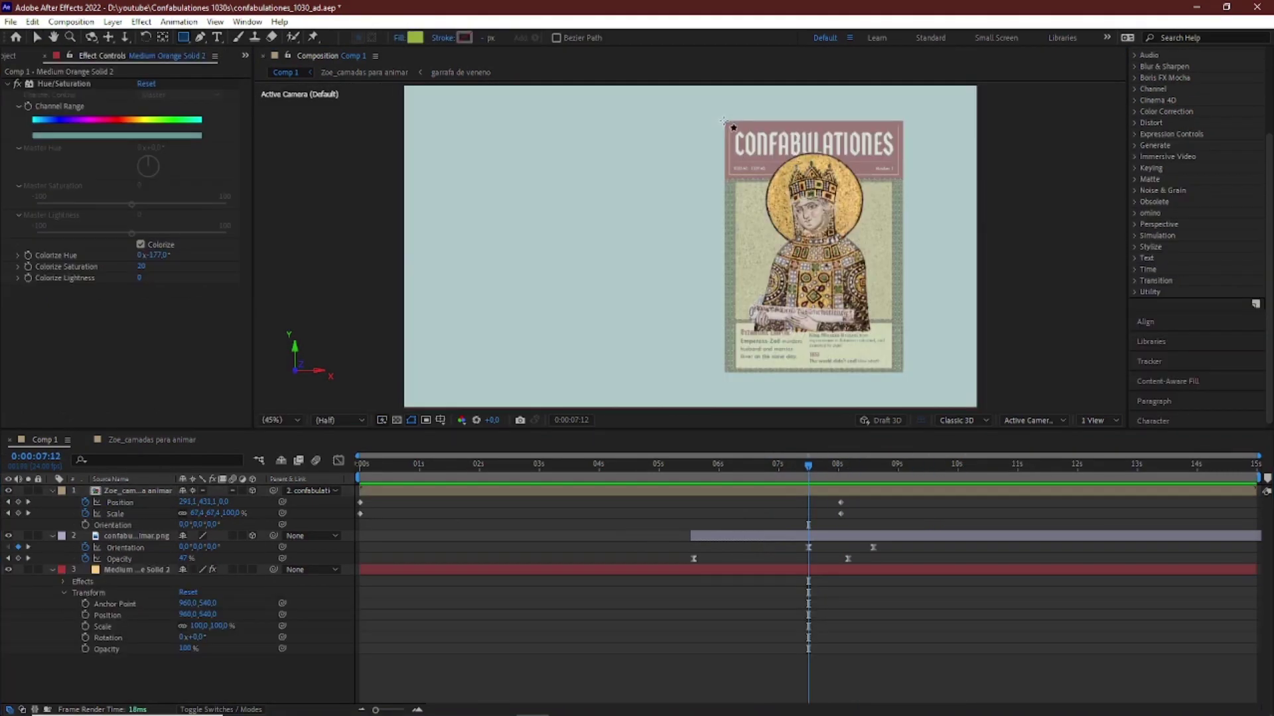
# - Draw a rectangle matching the magazine cover as its page block and give it a cream fill
pyautogui.moveTo(724, 121); pyautogui.dragTo(903, 372)
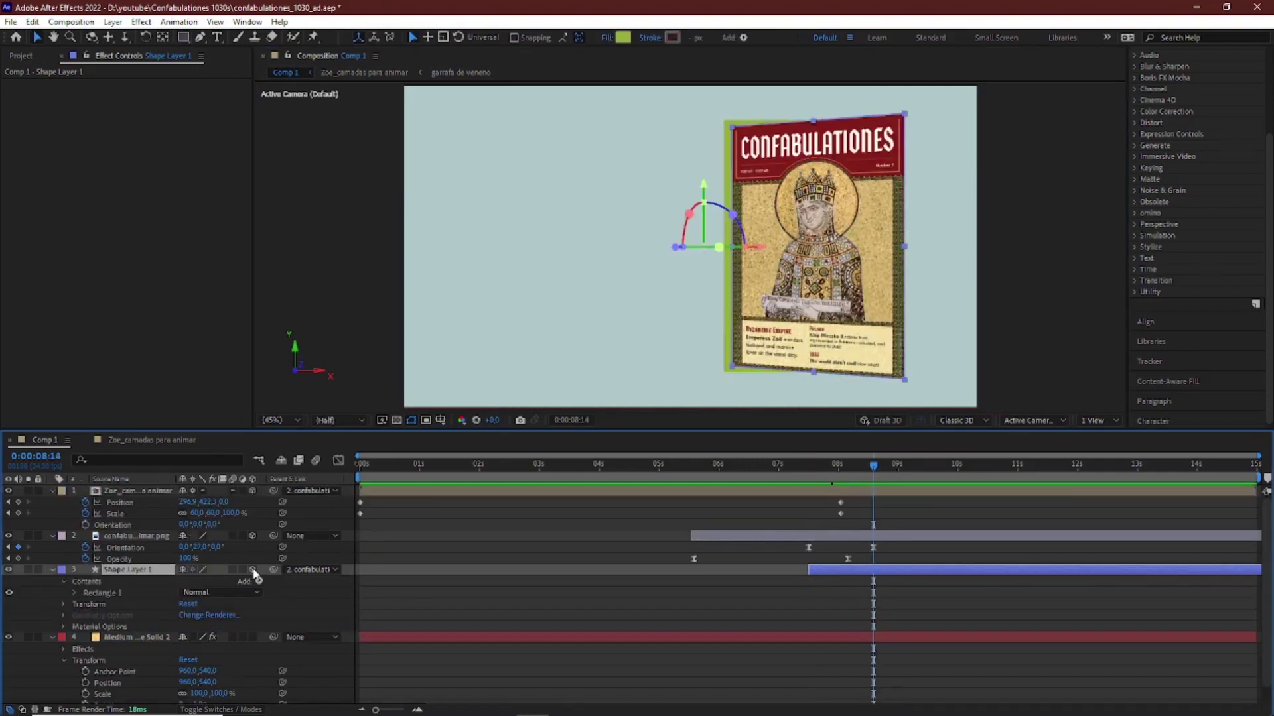
pyautogui.click(623, 37)
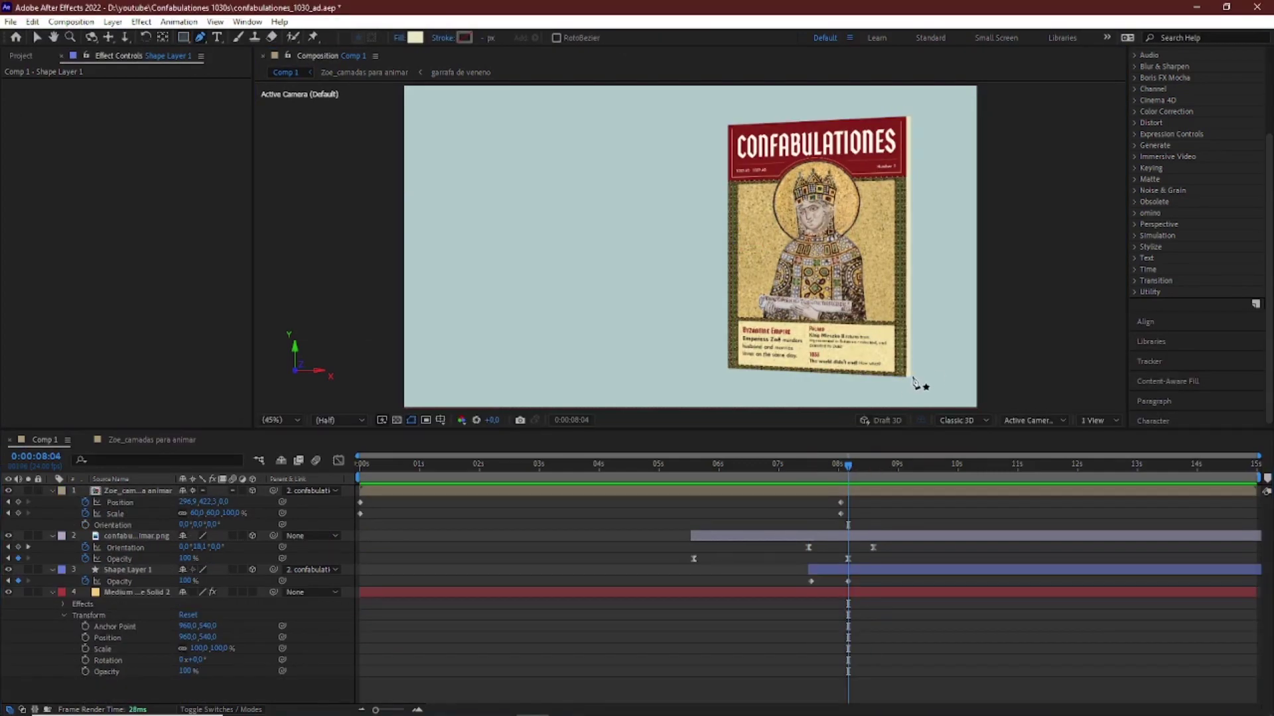
# - Draw a masked black floor shadow beneath the magazine with a mask feather of 157 pixels and 54% layer opacity
pyautogui.click(910, 377)
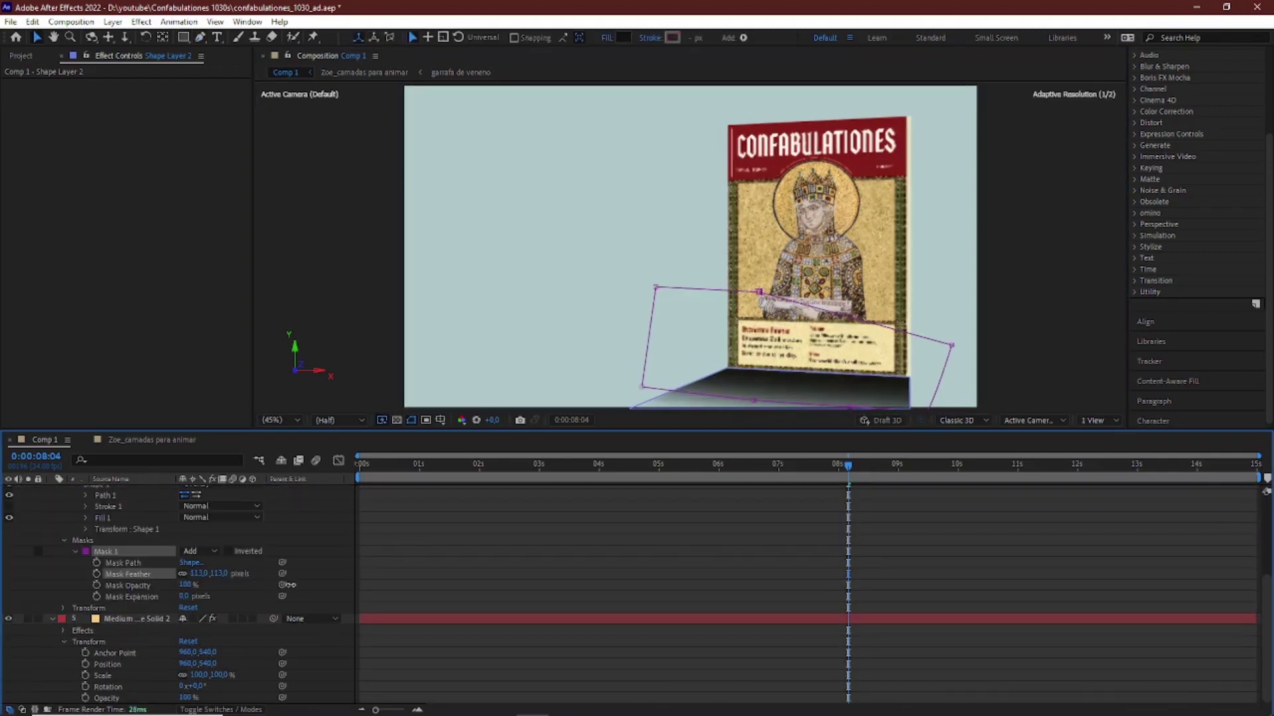
pyautogui.scroll(1, 221, 574)
pyautogui.click(221, 607)
pyautogui.click(239, 212)
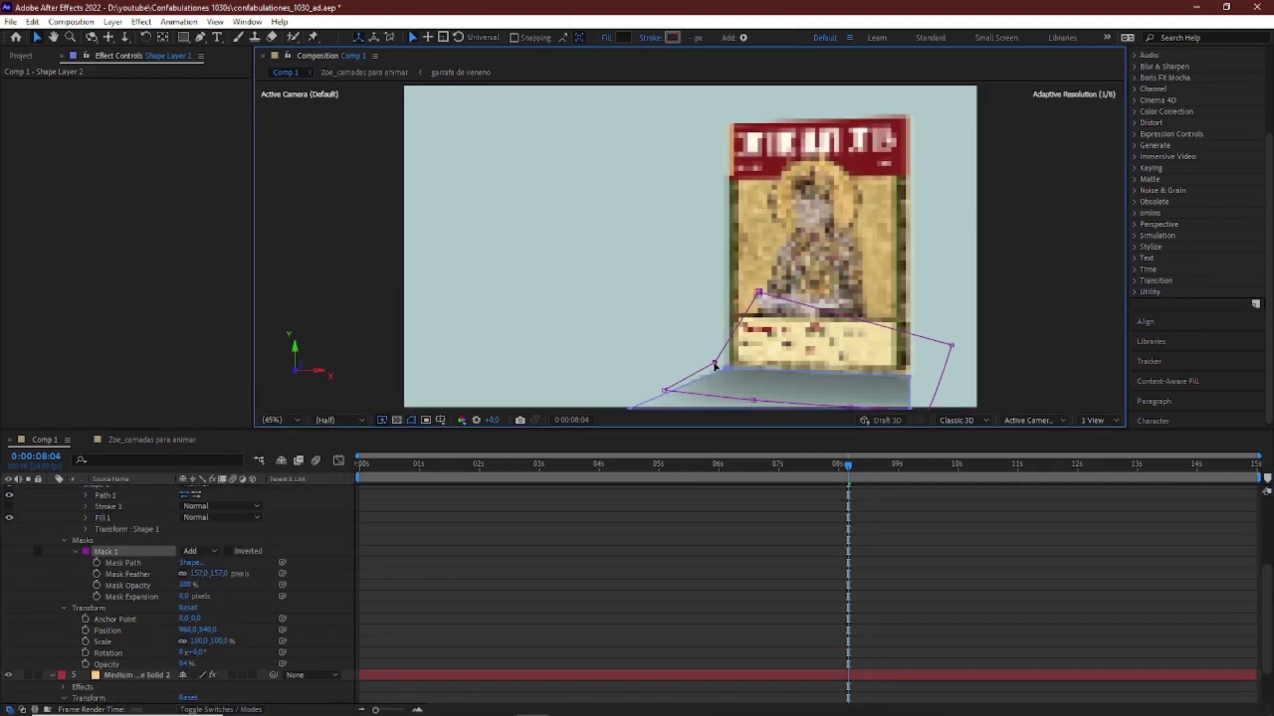
# - Reshape the shadow's mask along the magazine's lower edge, checking the shadow with its outline deselected
pyautogui.press('.')
pyautogui.click(975, 320)
pyautogui.click(117, 551)
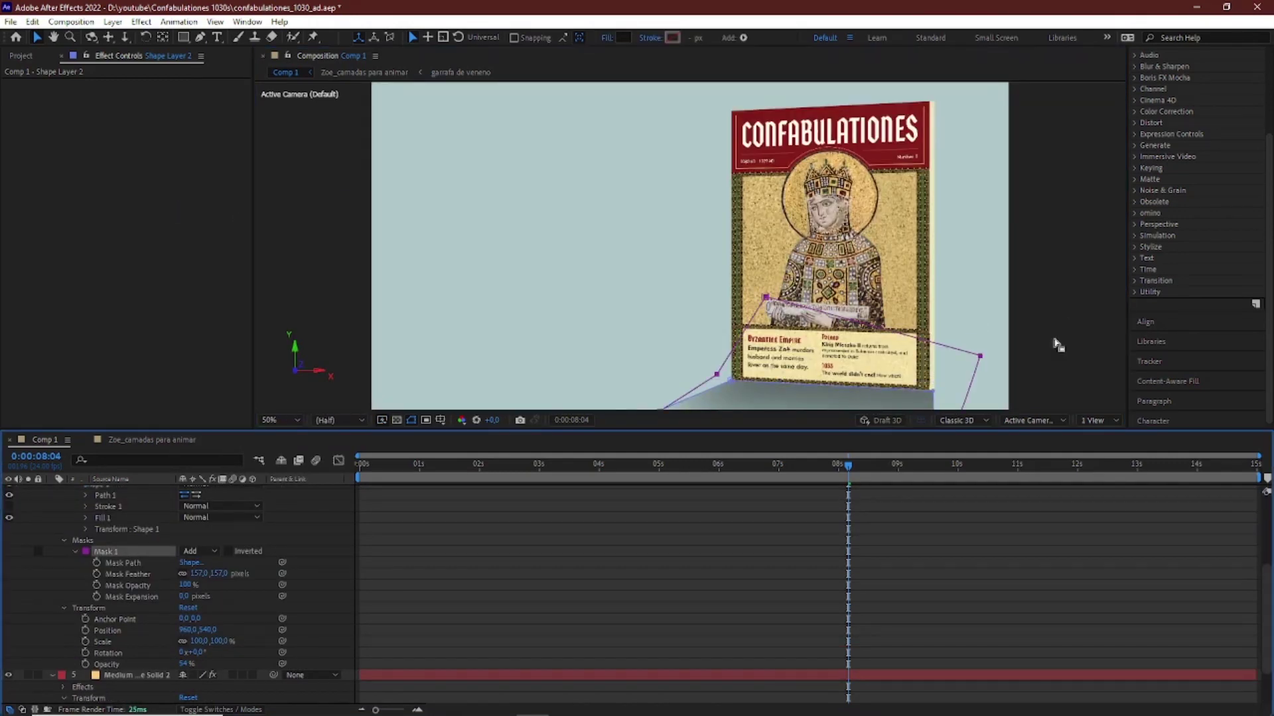
pyautogui.moveTo(1055, 342); pyautogui.dragTo(1033, 266)
pyautogui.click(117, 551)
pyautogui.click(923, 344)
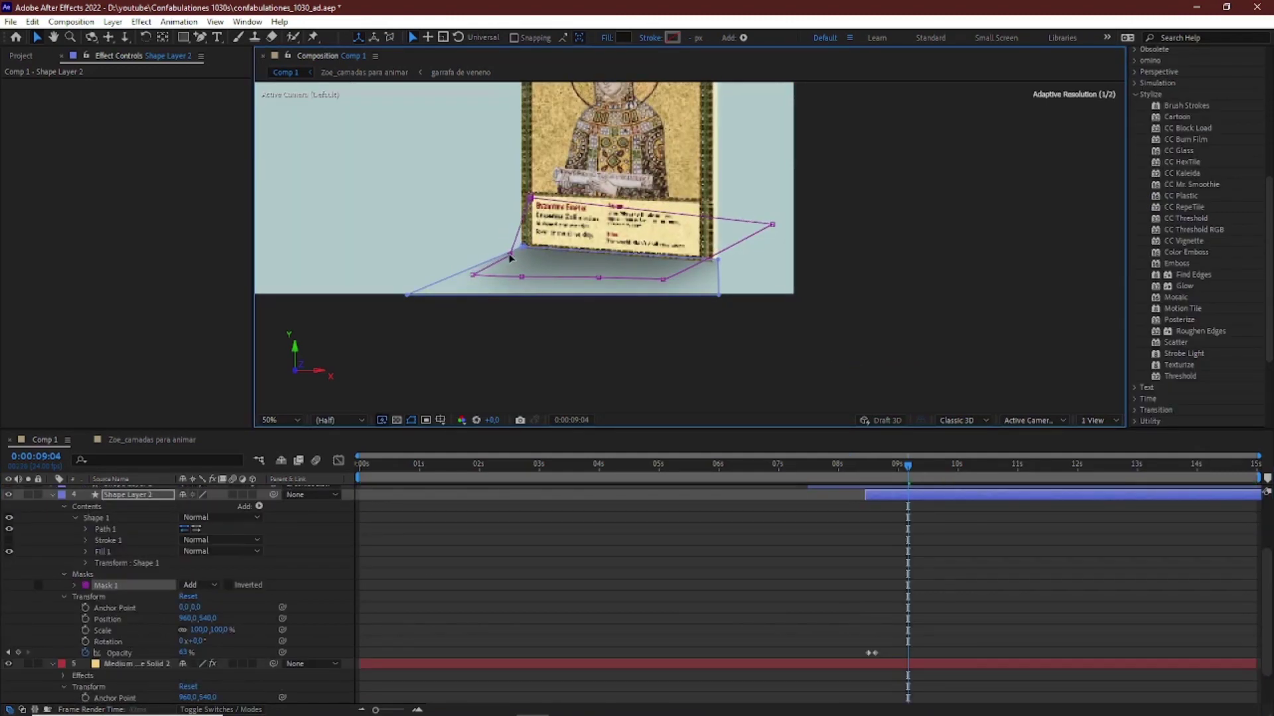
pyautogui.moveTo(511, 254)
pyautogui.mouseDown()
pyautogui.moveTo(524, 242)
pyautogui.moveTo(533, 280)
pyautogui.moveTo(469, 279)
pyautogui.moveTo(490, 259)
pyautogui.mouseUp()
pyautogui.click(905, 316)
pyautogui.click(509, 256)
# - Raise the shadow layer to position 960, 536.5 to meet the magazine's base and stretch the shape's outer lower corner outward
pyautogui.click(556, 269)
pyautogui.scroll(2, 532, 244)
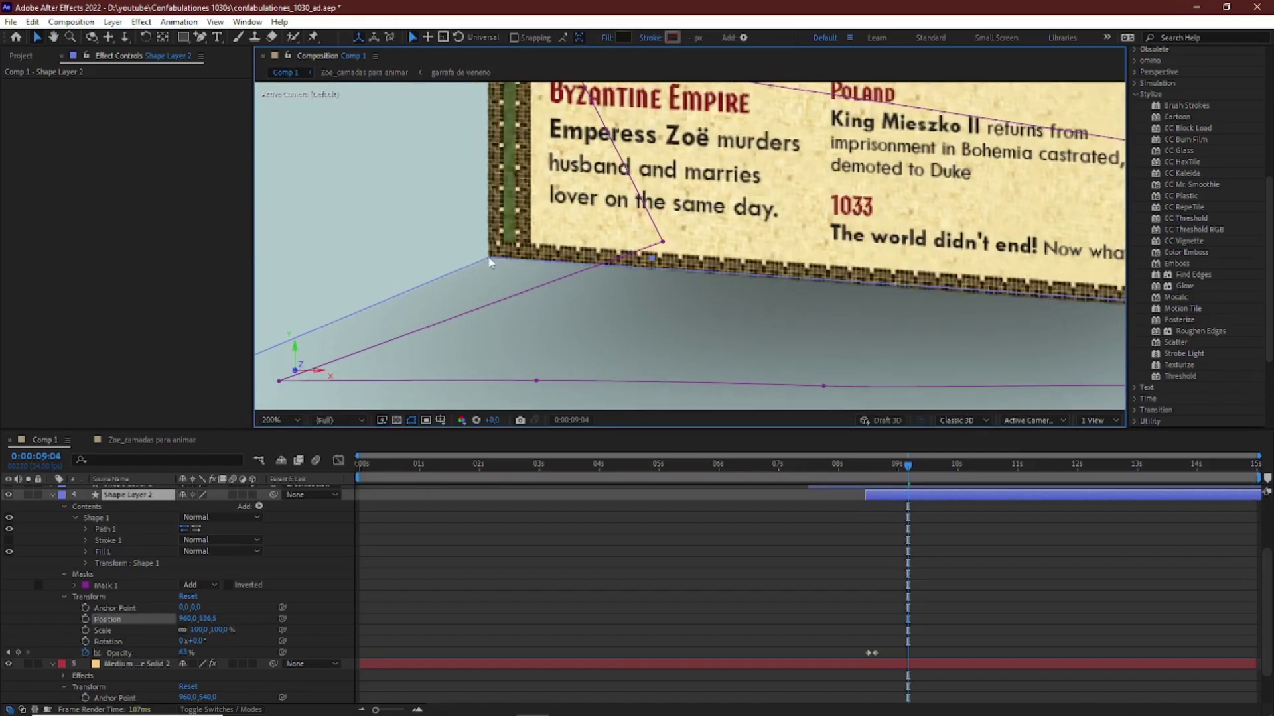
pyautogui.scroll(-1, 489, 260)
pyautogui.moveTo(484, 315); pyautogui.dragTo(512, 316)
pyautogui.moveTo(357, 347); pyautogui.dragTo(254, 347)
# - Refine the shadow mask's vertices beside and beneath the magazine for a softer falloff, and preview the shadow's appearance
pyautogui.moveTo(807, 314); pyautogui.dragTo(751, 321)
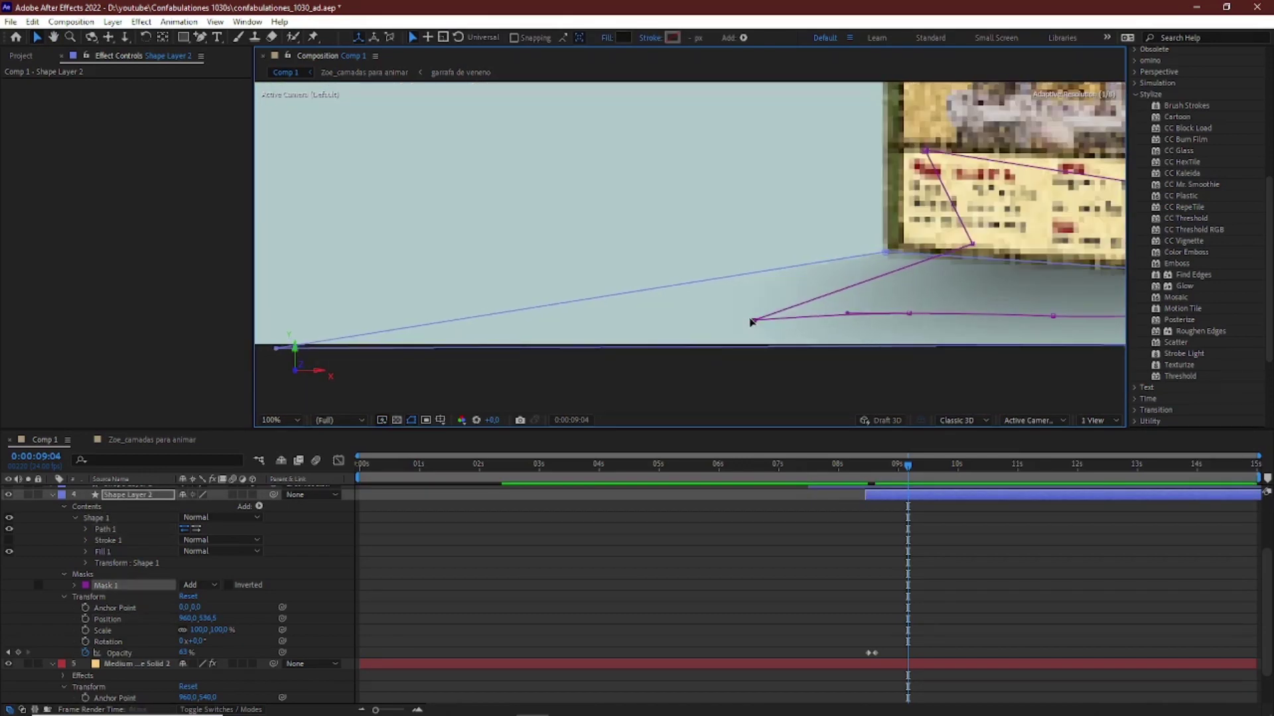
pyautogui.moveTo(971, 244); pyautogui.dragTo(1005, 252)
pyautogui.moveTo(925, 150); pyautogui.dragTo(923, 191)
pyautogui.moveTo(1005, 252); pyautogui.dragTo(1002, 246)
pyautogui.press('space')
pyautogui.moveTo(1058, 263); pyautogui.dragTo(651, 248)
pyautogui.moveTo(863, 263); pyautogui.dragTo(872, 264)
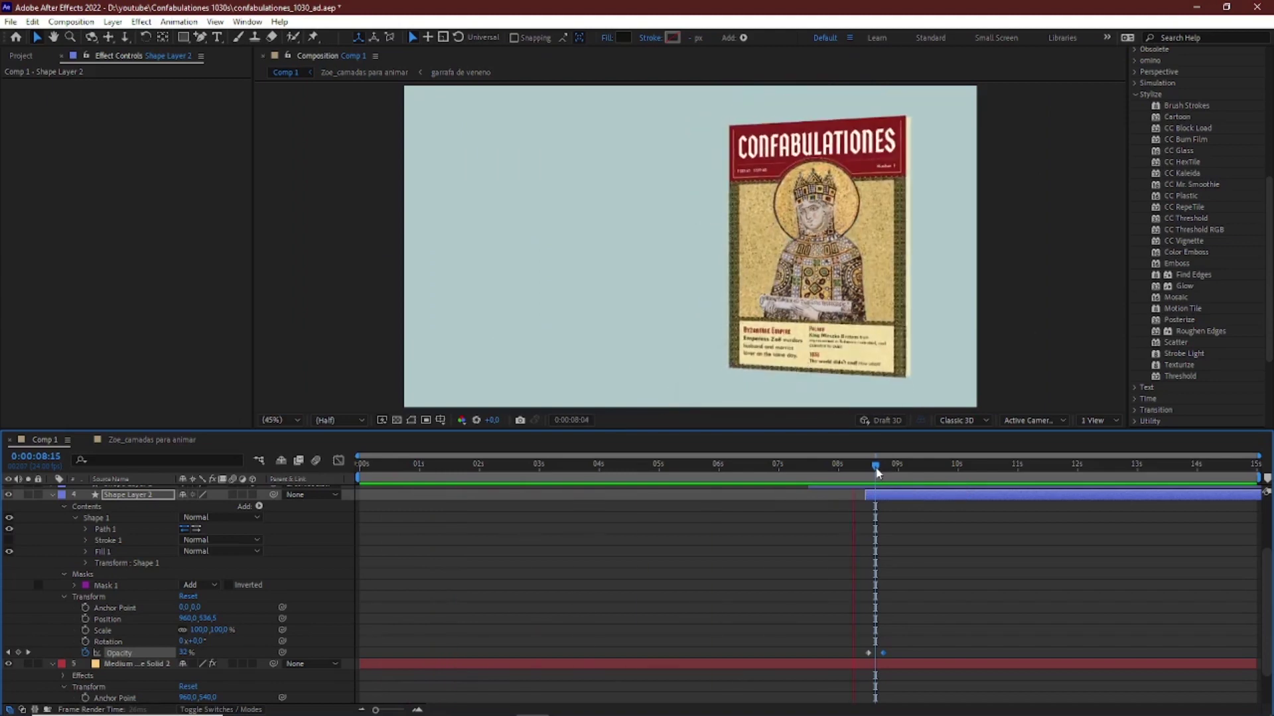
pyautogui.press('space')
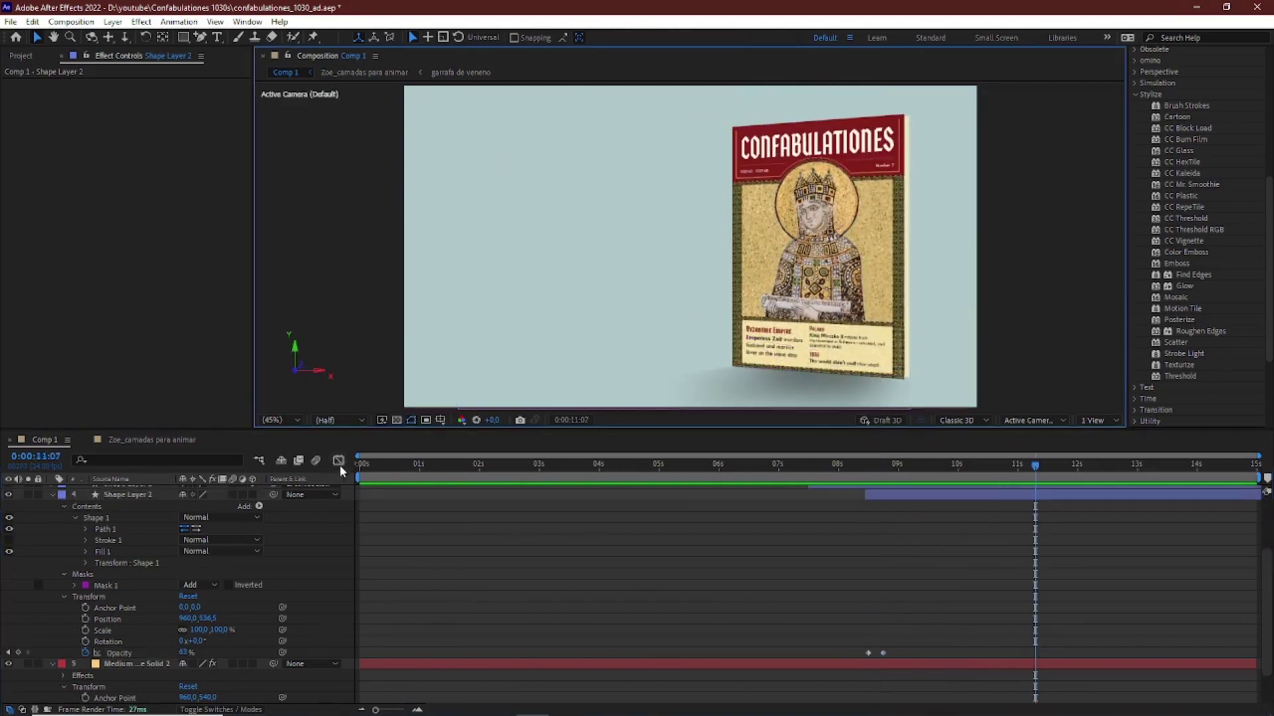
# - Duplicate the cream "Get it" text layer and make the copy a second line below it reading "now"
pyautogui.click(575, 200)
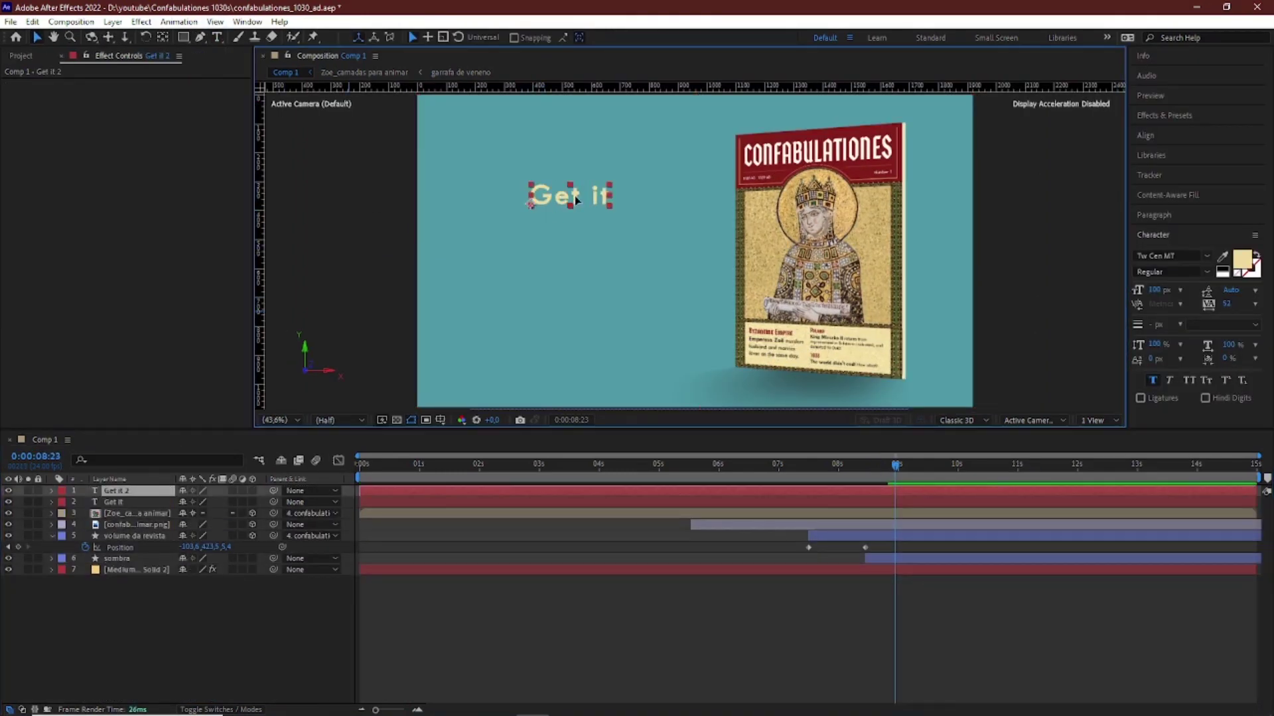
pyautogui.click(134, 495)
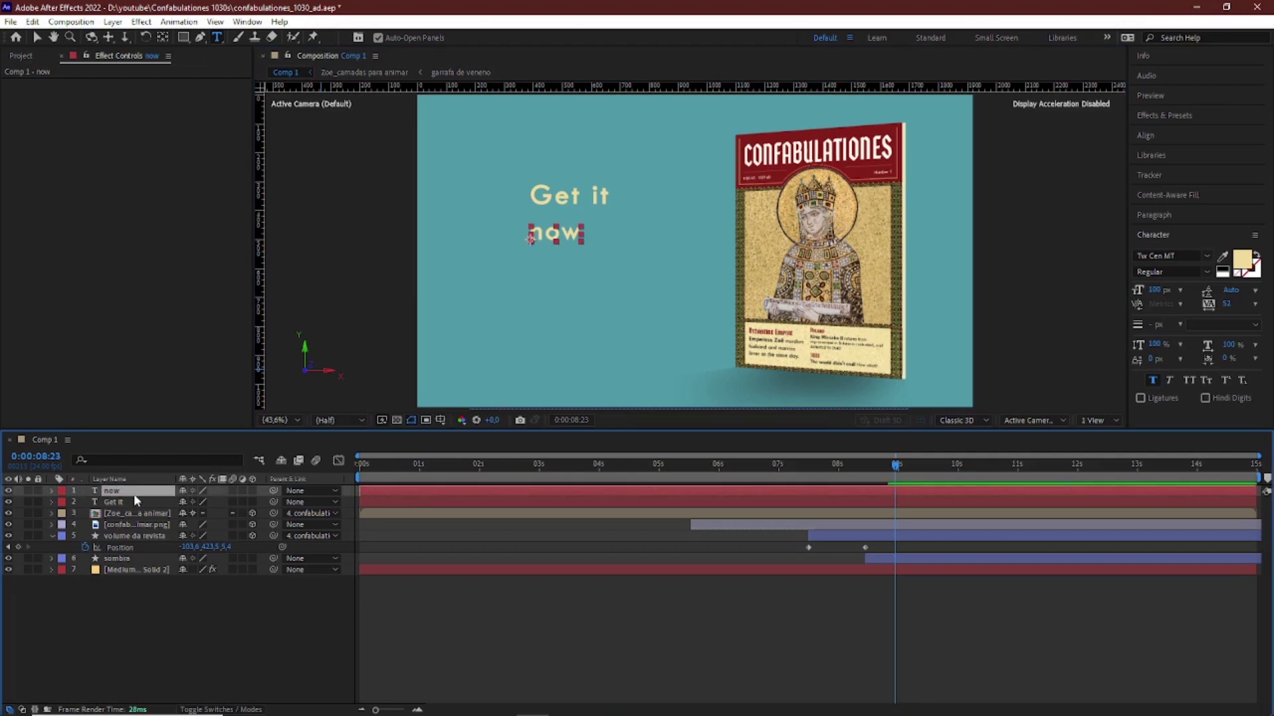
# - Duplicate the "now" text line twice downward and make the copies read "from your" and "local scribe"
pyautogui.hotkey('ctrl', 'd')
pyautogui.press('v')
pyautogui.moveTo(560, 254); pyautogui.dragTo(561, 277)
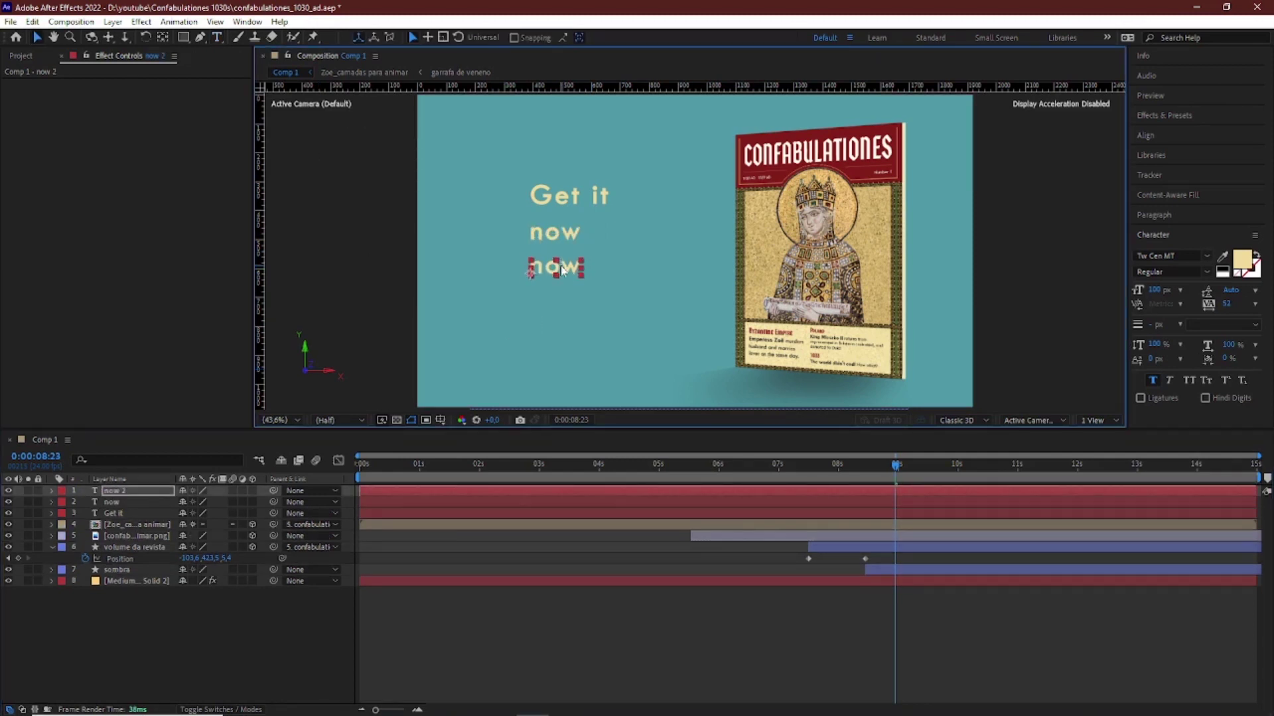
pyautogui.press('Escape')
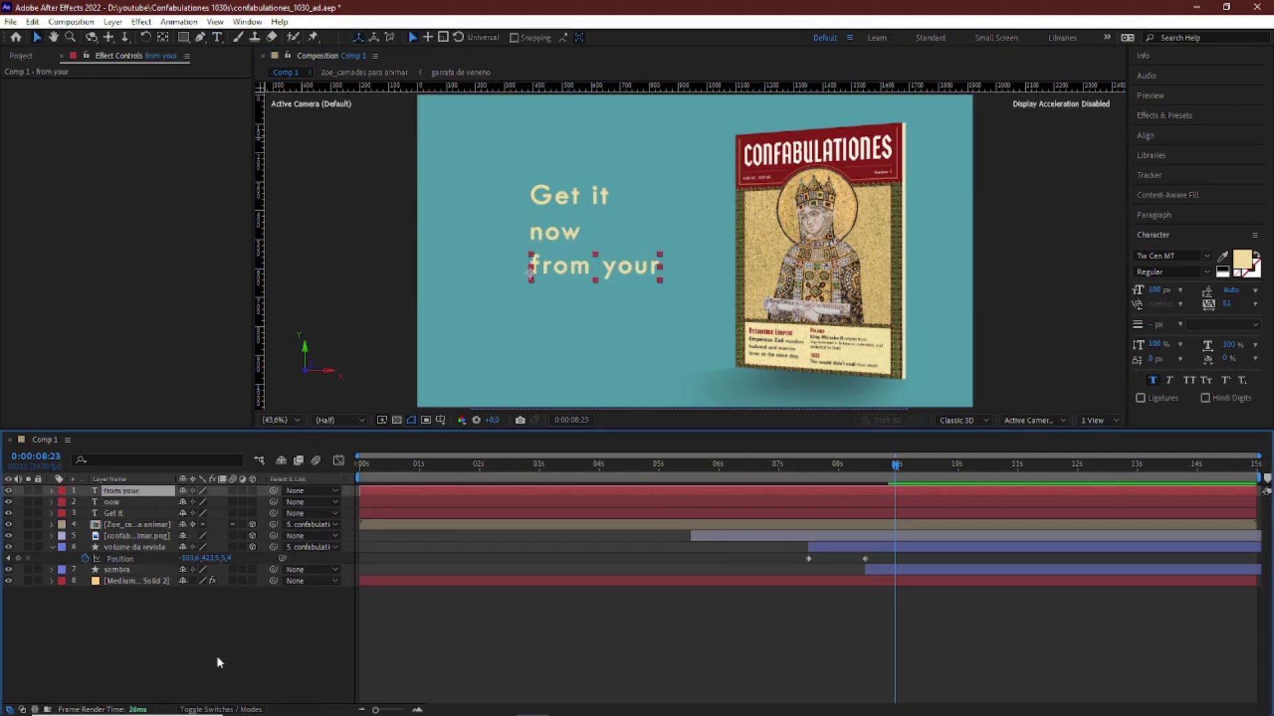
pyautogui.hotkey('ctrl', 'd')
pyautogui.press('v')
pyautogui.moveTo(579, 273); pyautogui.dragTo(579, 309)
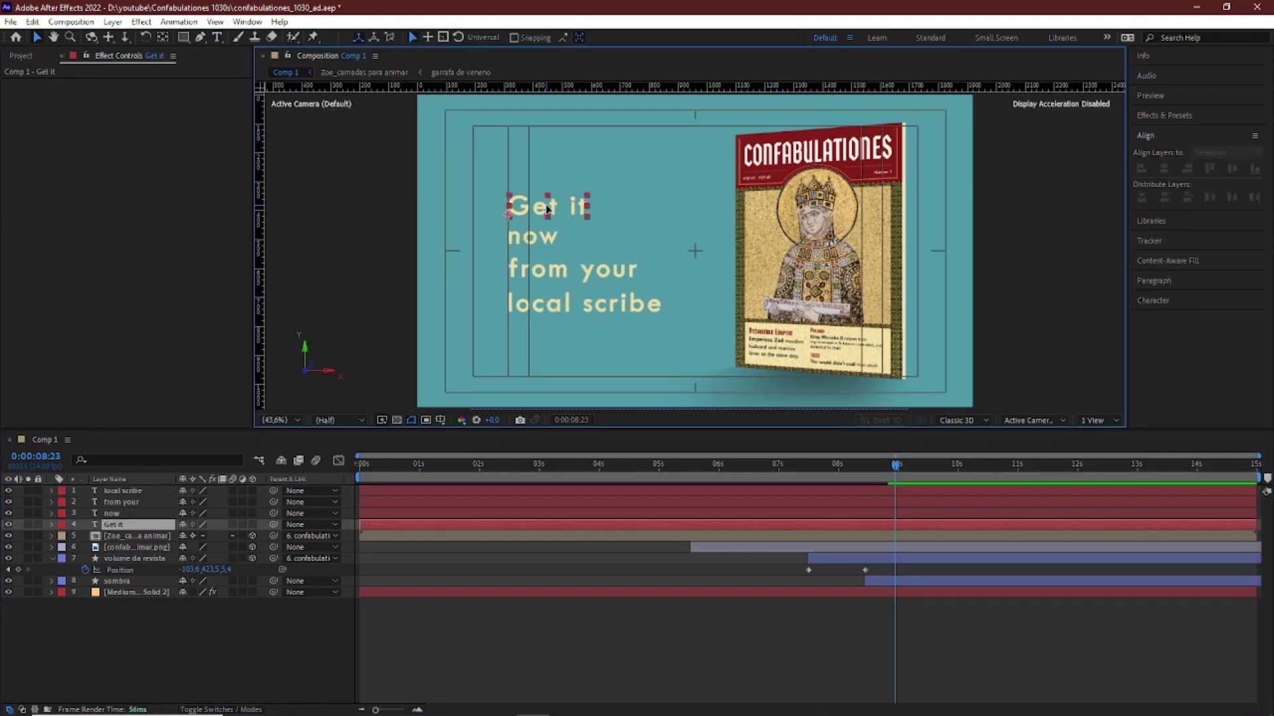
# - Open space around the word "now" by moving "Get it" up and "from your" and "local scribe" down together
pyautogui.moveTo(541, 206); pyautogui.dragTo(541, 183)
pyautogui.click(544, 268)
pyautogui.keyDown('shift'); pyautogui.click(543, 301); pyautogui.keyUp('shift')
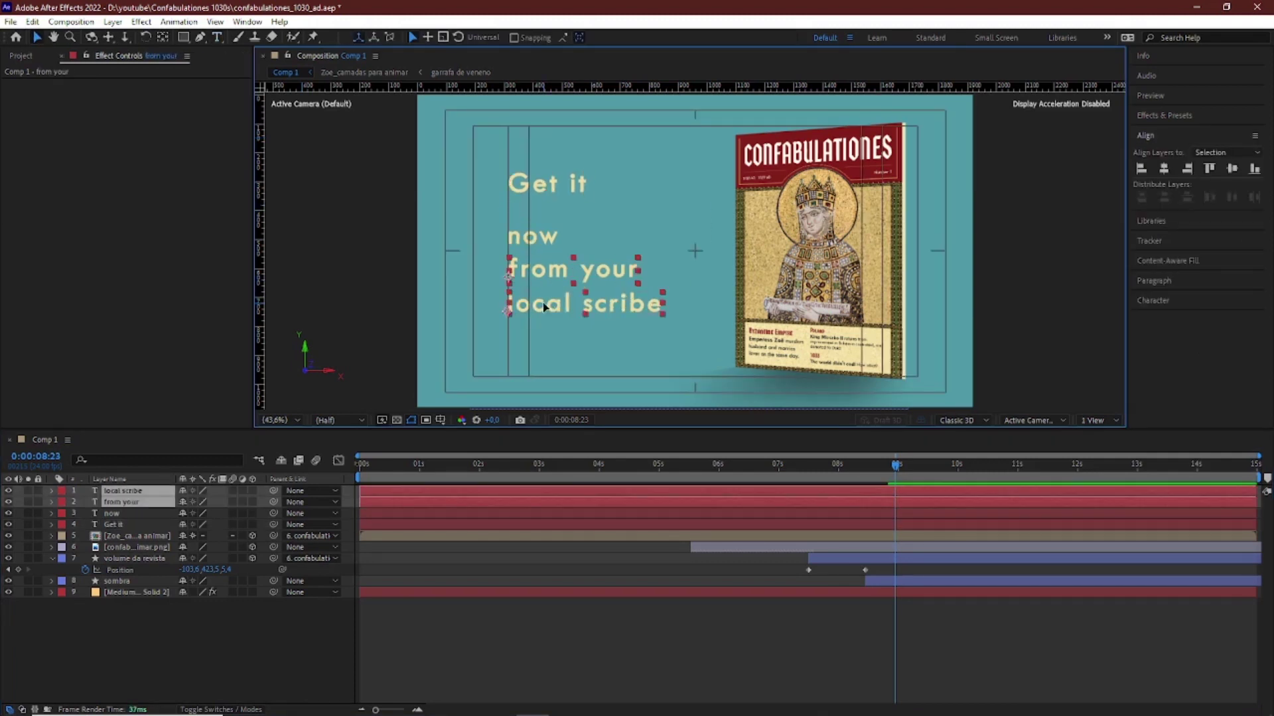
pyautogui.moveTo(544, 302); pyautogui.dragTo(543, 327)
# - Restyle the word "now" as much larger, dark red, all-caps text between the cream lines
pyautogui.click(540, 237)
pyautogui.moveTo(1155, 290); pyautogui.dragTo(1192, 289)
pyautogui.moveTo(1192, 289); pyautogui.dragTo(1220, 289)
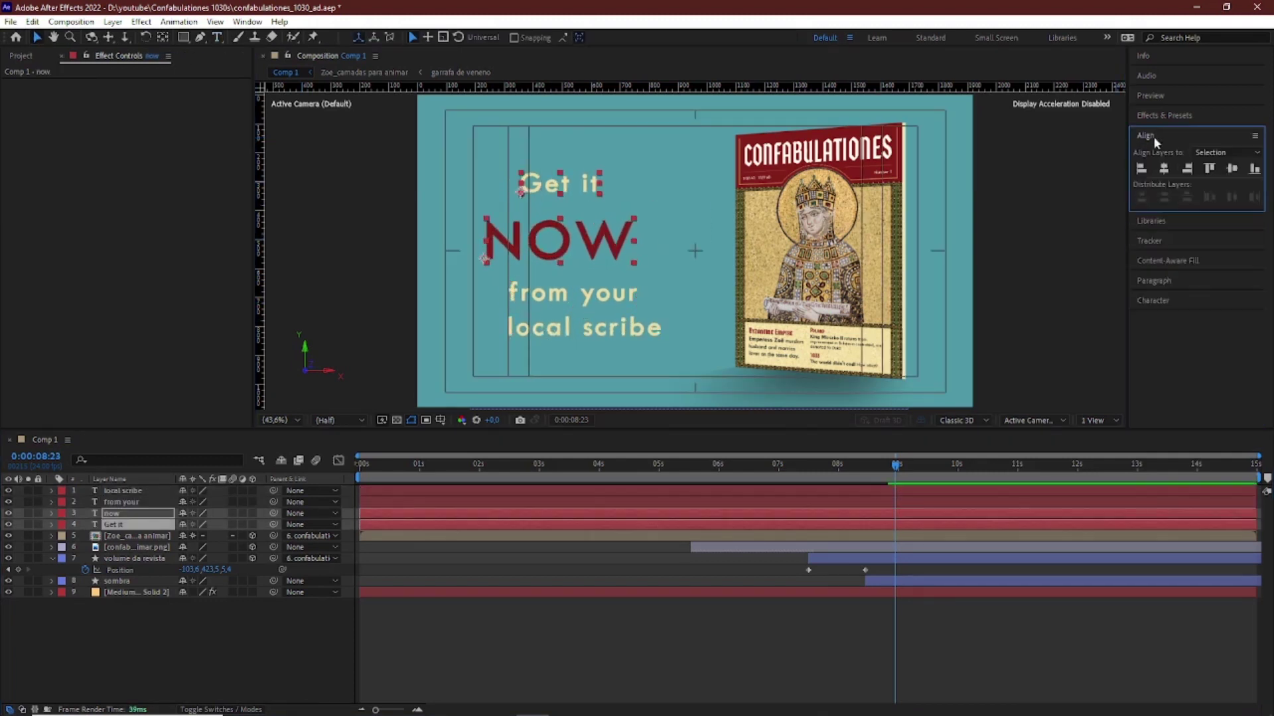
# - Widen the tracking of the red "NOW" and enlarge "Get it", starting at the same left guide as the lower lines
pyautogui.click(1152, 299)
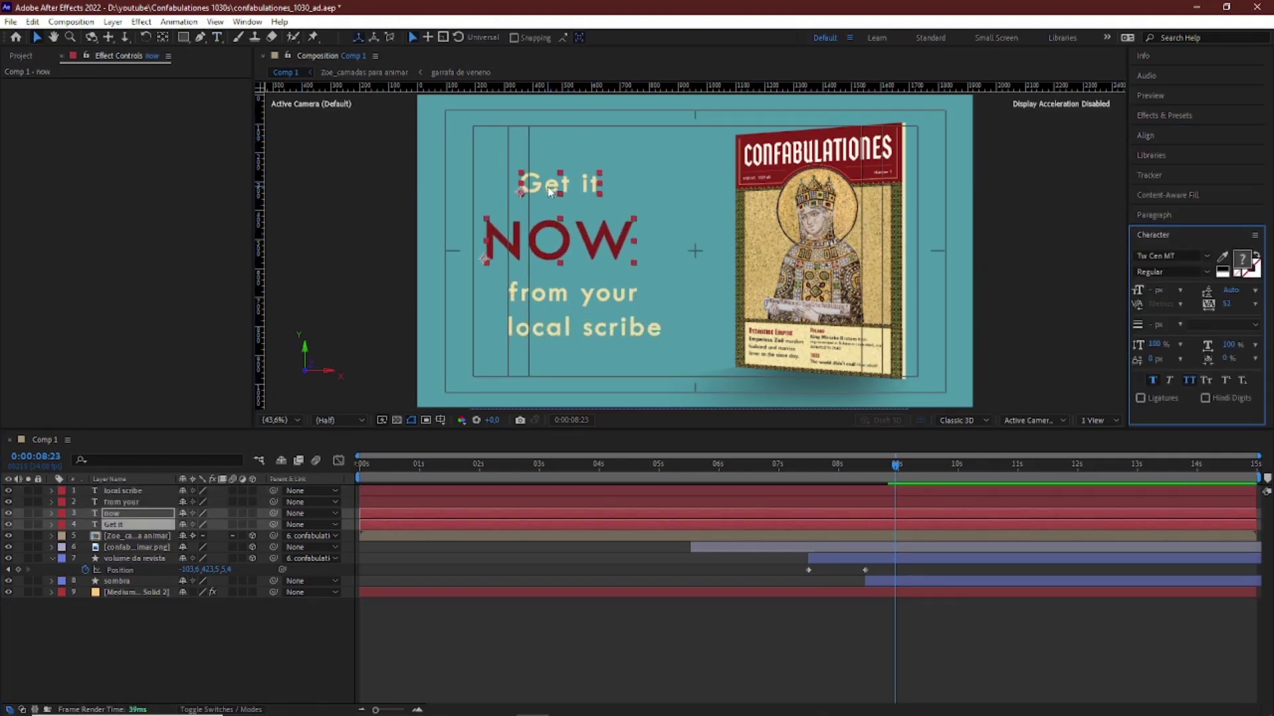
pyautogui.moveTo(552, 188); pyautogui.dragTo(539, 189)
pyautogui.moveTo(1226, 304); pyautogui.dragTo(1263, 305)
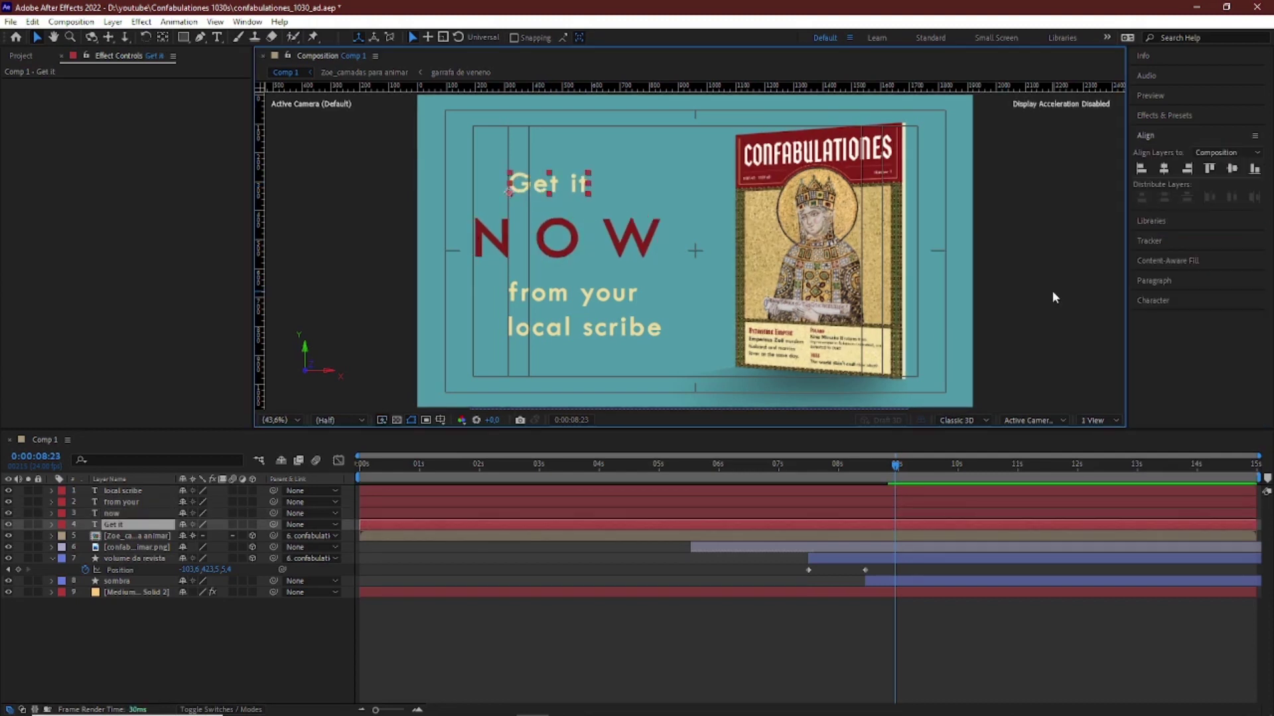
pyautogui.click(1178, 302)
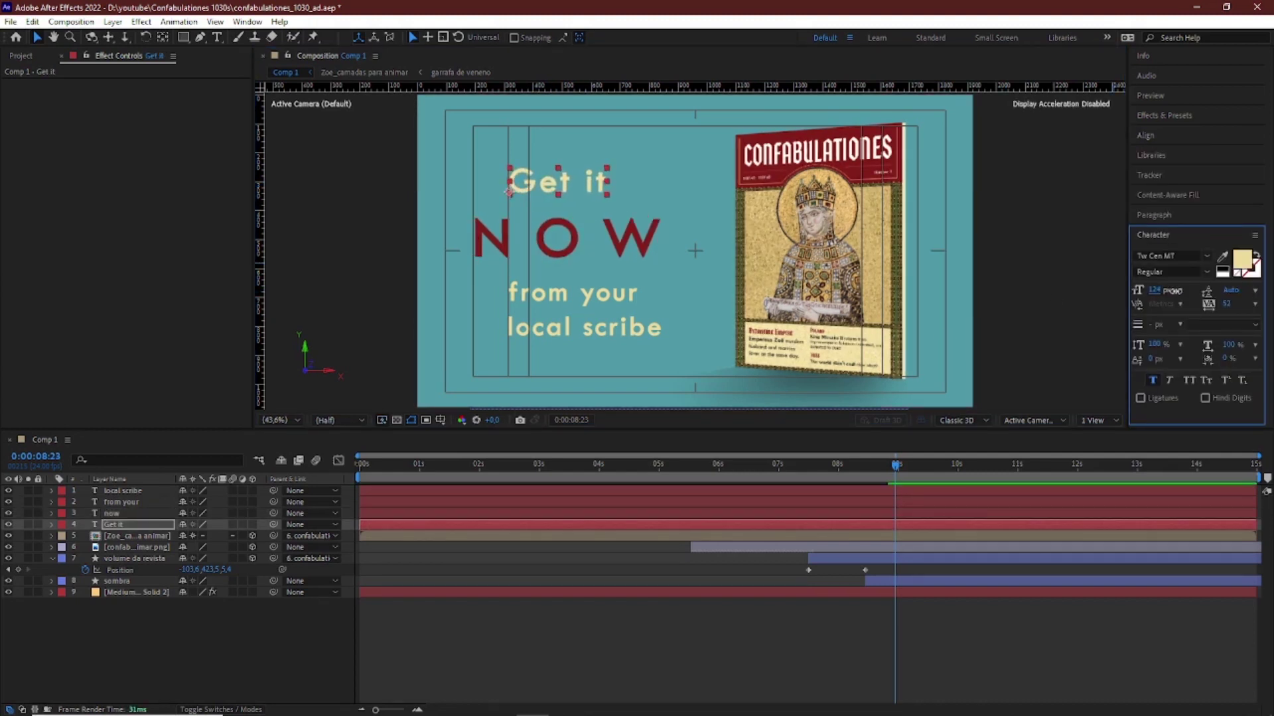
# - Move the "local scribe" line up so it sits closer beneath "from your"
pyautogui.click(585, 329)
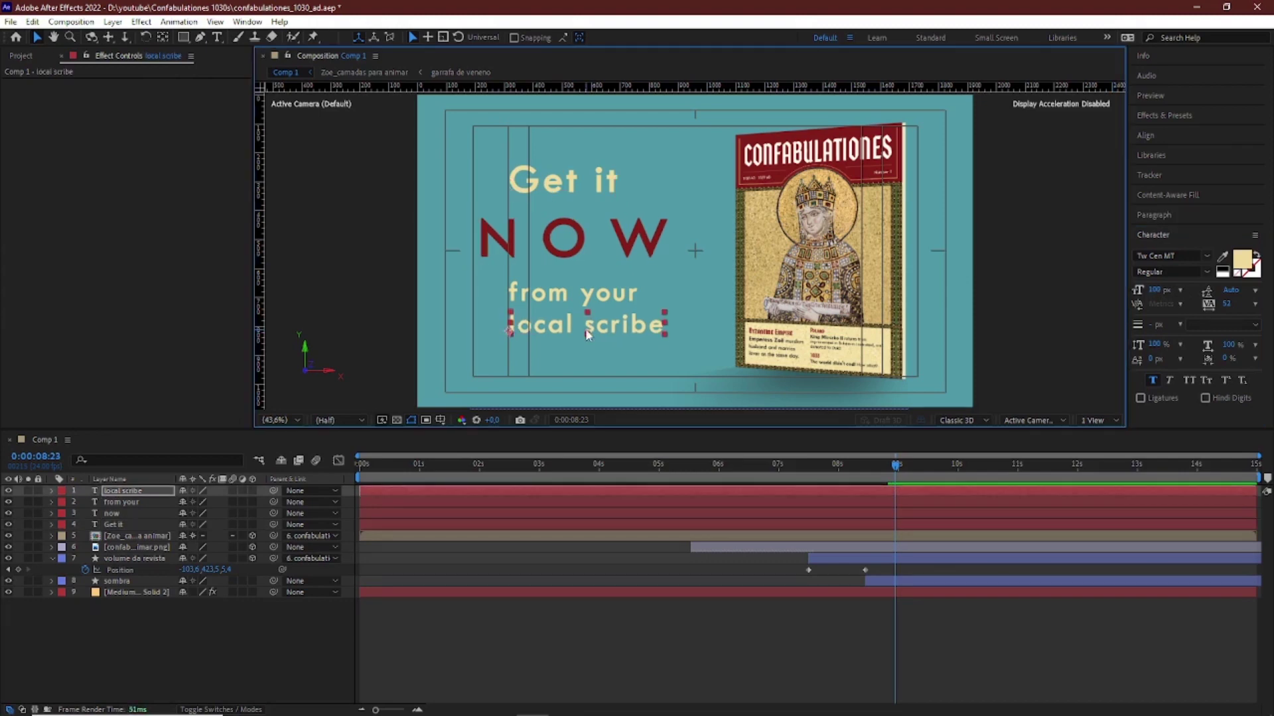
pyautogui.scroll(3, 575, 309)
pyautogui.click(942, 304)
pyautogui.scroll(-3, 752, 287)
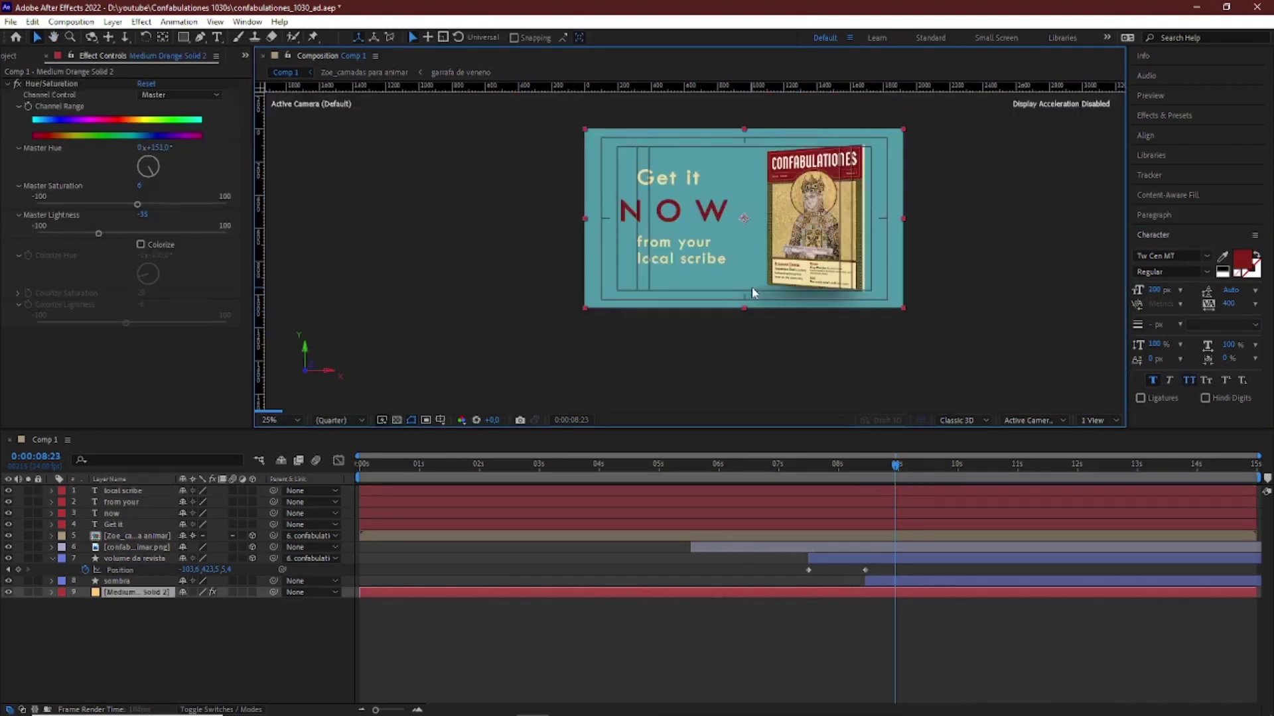
pyautogui.scroll(2, 752, 287)
pyautogui.click(584, 264)
pyautogui.click(351, 272)
pyautogui.click(296, 420)
pyautogui.click(285, 435)
# - Adjust the tracking of "local scribe", "from your" and "Get it" so the three cream lines share the same width
pyautogui.click(622, 333)
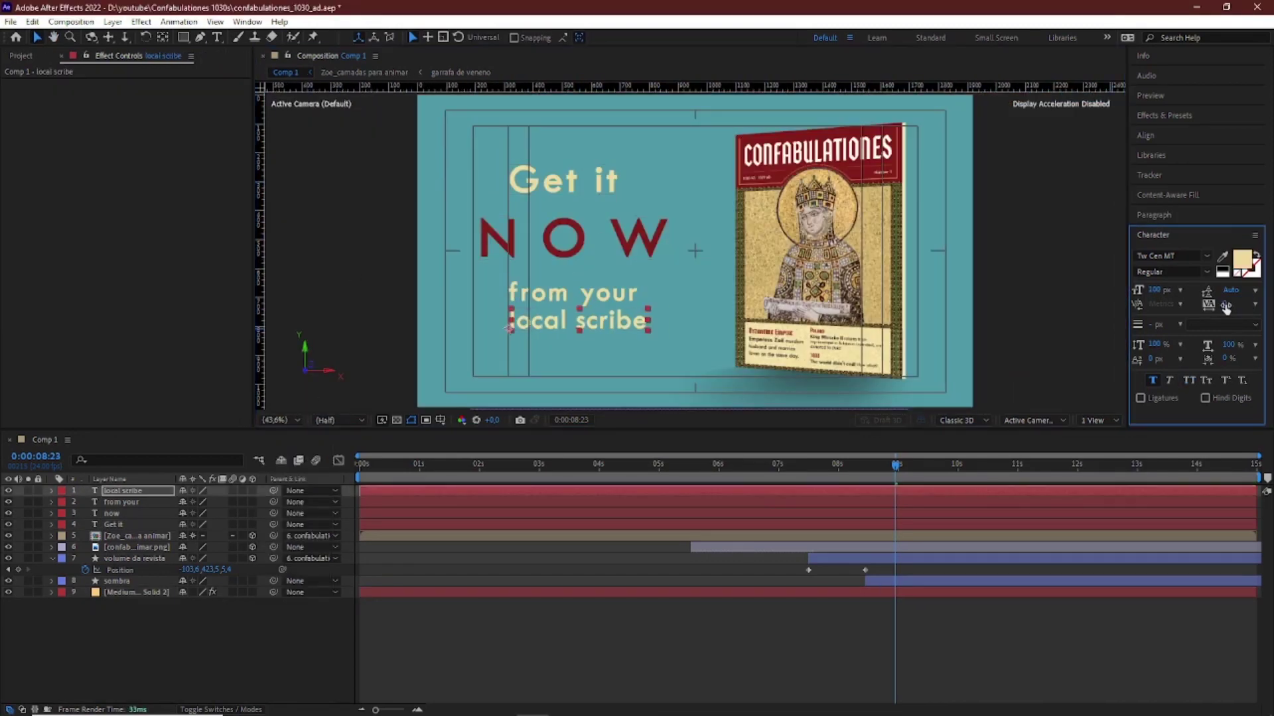
pyautogui.click(584, 293)
pyautogui.moveTo(1225, 304); pyautogui.dragTo(1234, 311)
pyautogui.click(551, 180)
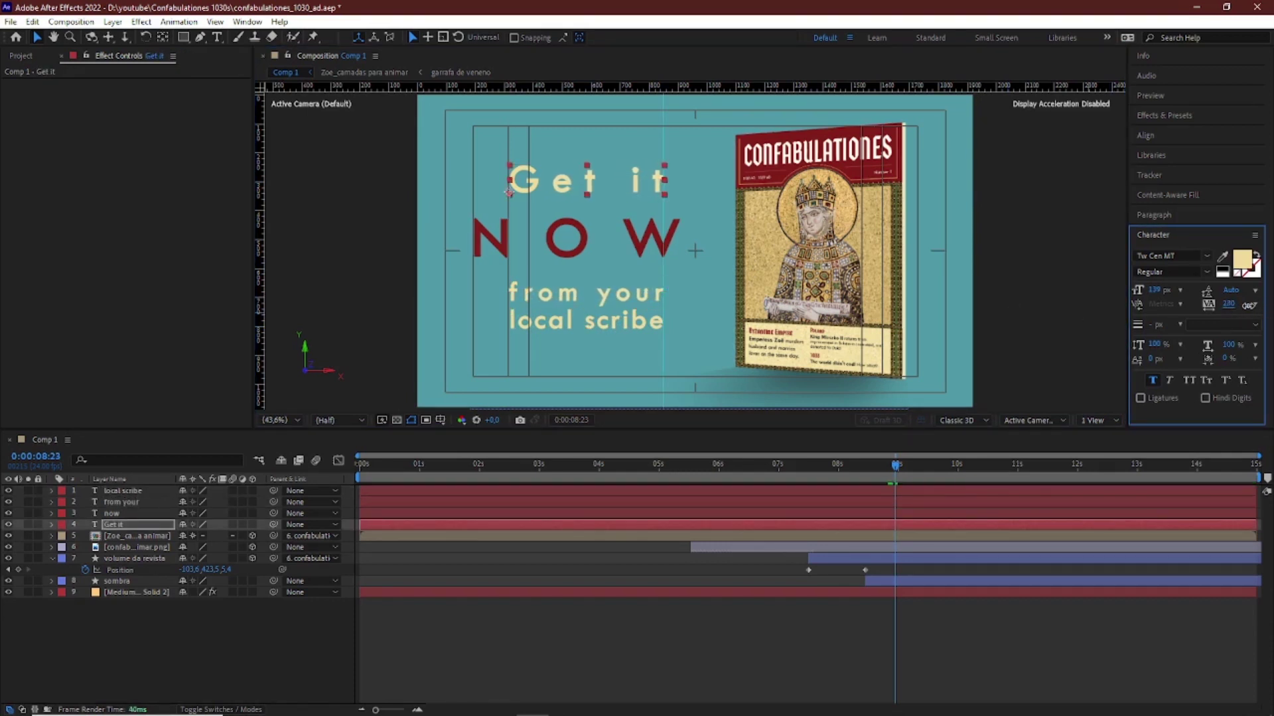
pyautogui.click(1032, 247)
# - Align "Get it" and "NOW" with each other on their horizontal centres
pyautogui.click(584, 182)
pyautogui.keyDown('shift'); pyautogui.click(575, 243); pyautogui.keyUp('shift')
pyautogui.click(1145, 136)
pyautogui.click(1163, 169)
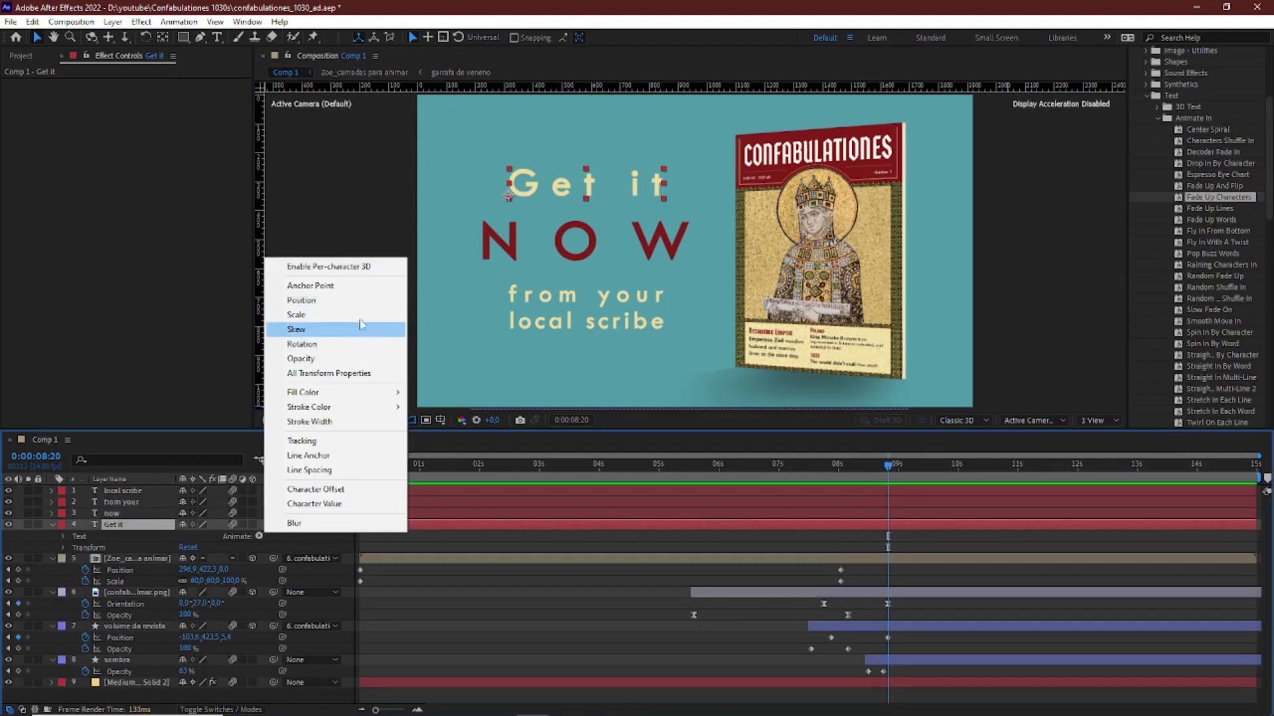
# - Add a keyframed Scale animator starting at 0% to "Get it", with its range selector set to Subtract and Ramp Down
pyautogui.click(358, 329)
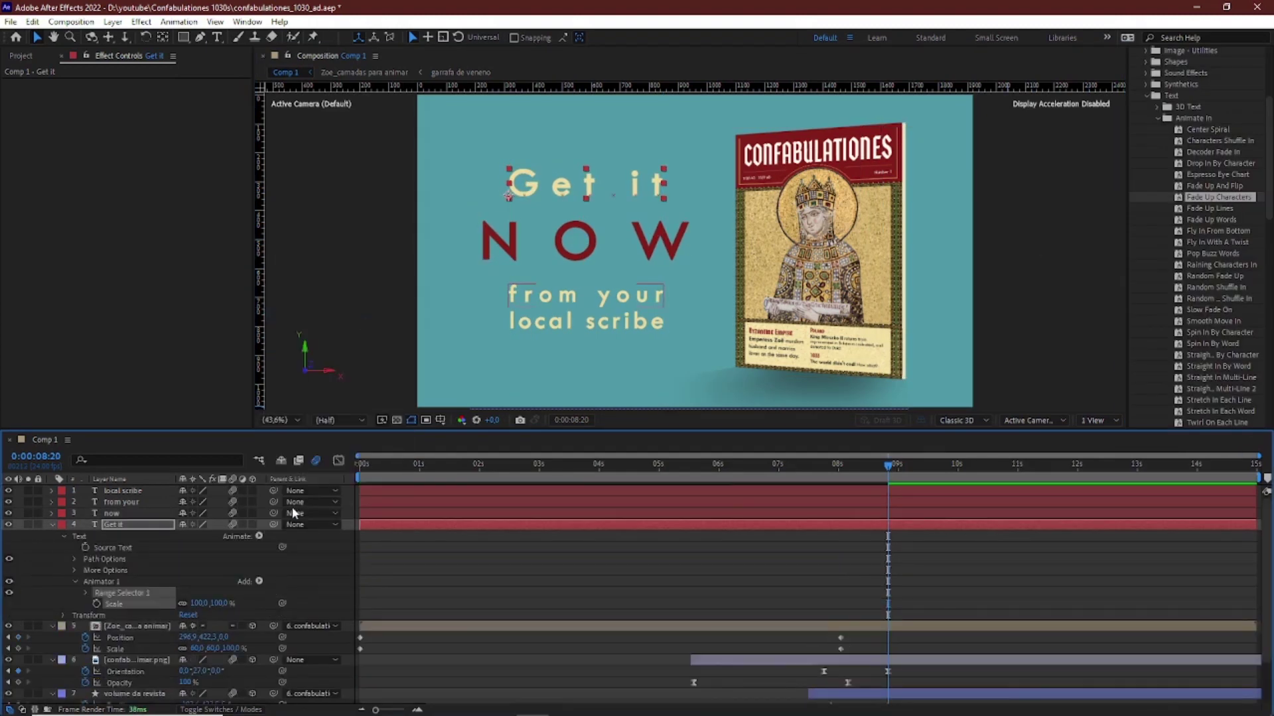
pyautogui.click(85, 592)
pyautogui.click(188, 615)
pyautogui.moveTo(220, 654)
pyautogui.mouseDown()
pyautogui.moveTo(181, 662)
pyautogui.moveTo(243, 649)
pyautogui.moveTo(214, 652)
pyautogui.mouseUp()
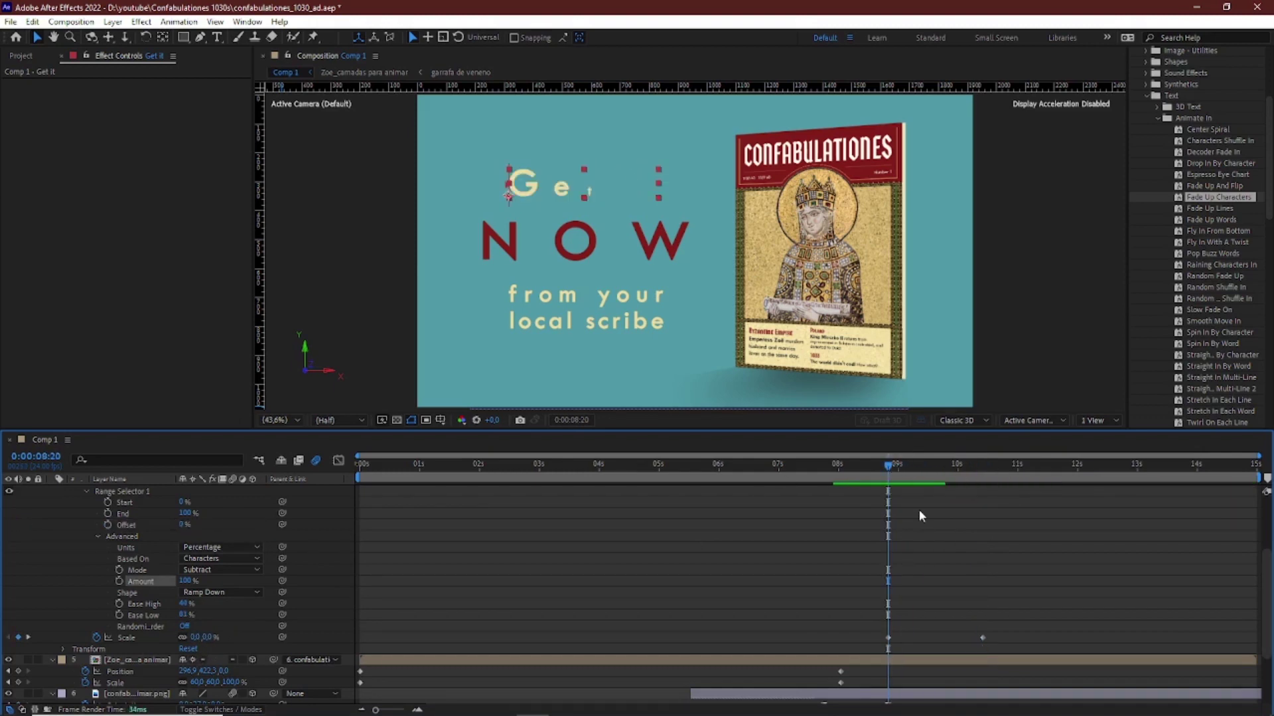
# - Preview the "Get it" letter animation and pull its end Scale keyframe earlier, to about 9.6 seconds, for a faster reveal
pyautogui.click(865, 466)
pyautogui.press('space')
pyautogui.press('space')
pyautogui.moveTo(982, 637); pyautogui.dragTo(936, 638)
pyautogui.click(865, 467)
pyautogui.press('space')
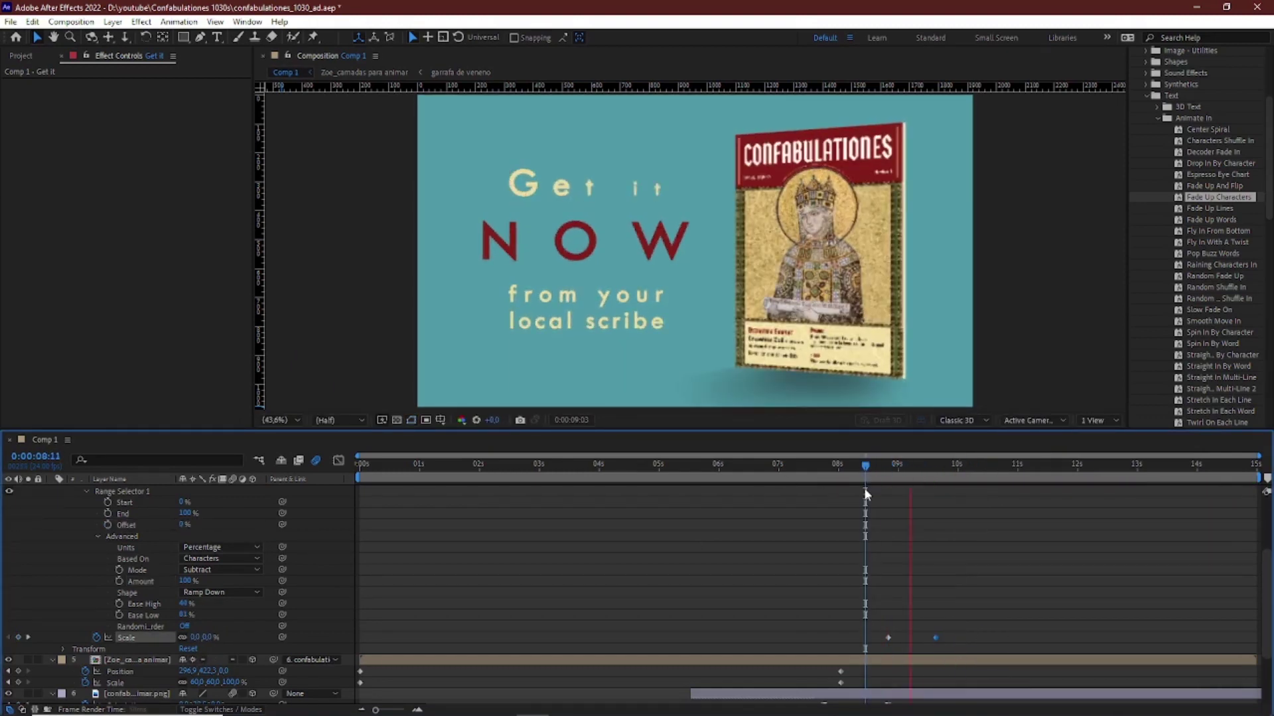
pyautogui.press('space')
# - Shape the "Get it" Scale animator's graph curve to rise quickly and settle slowly at 100%, and preview the easing
pyautogui.click(339, 460)
pyautogui.click(339, 460)
pyautogui.click(338, 461)
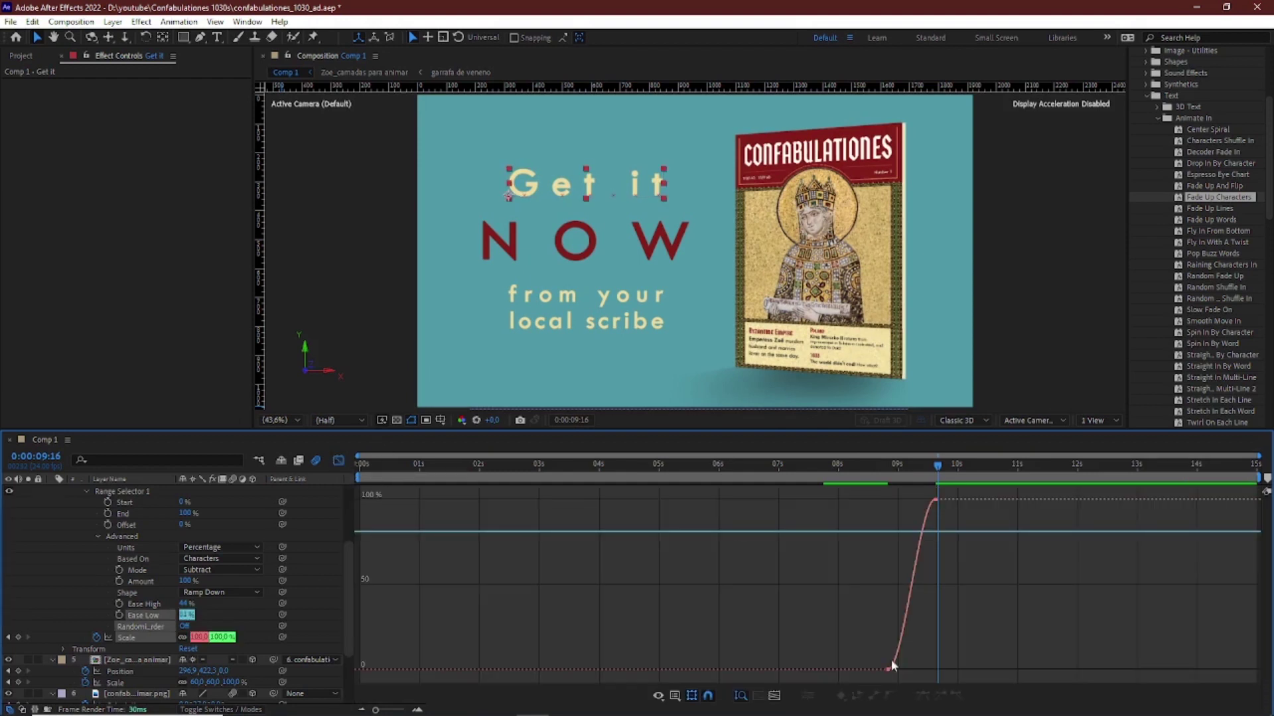
pyautogui.click(934, 500)
pyautogui.moveTo(919, 500); pyautogui.dragTo(886, 499)
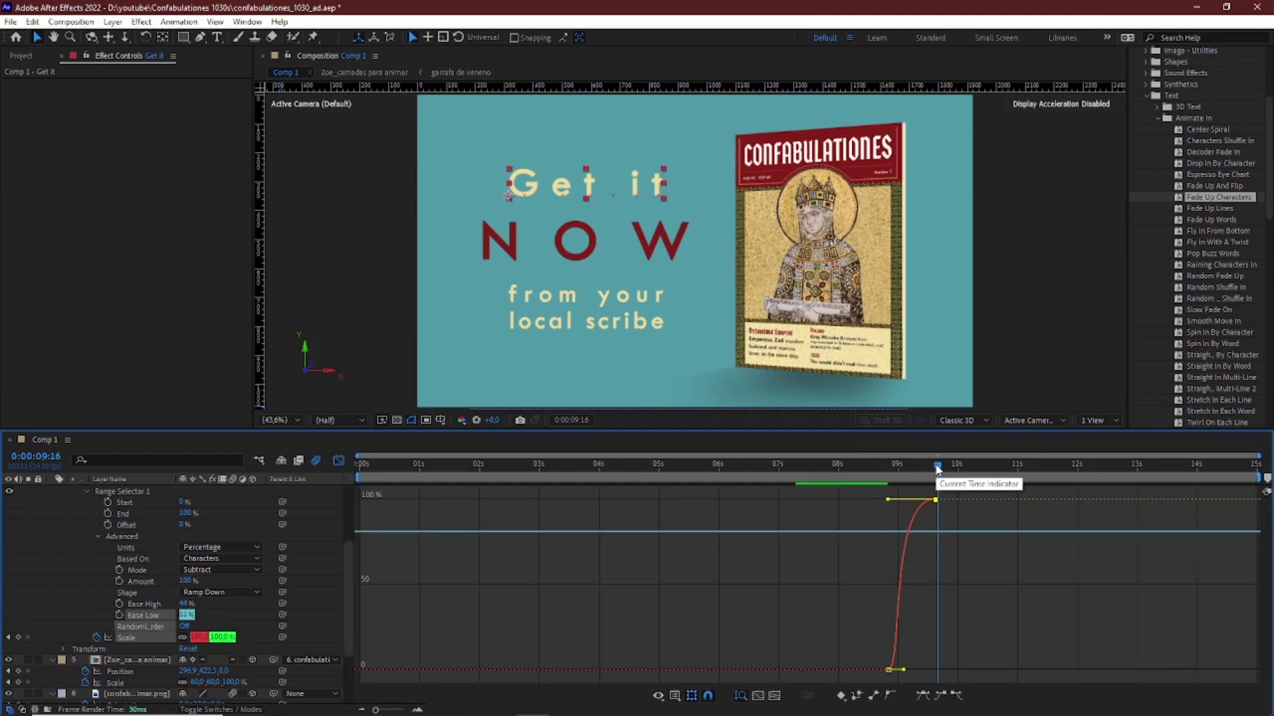
pyautogui.moveTo(899, 672); pyautogui.dragTo(897, 671)
pyautogui.click(834, 466)
pyautogui.press('space')
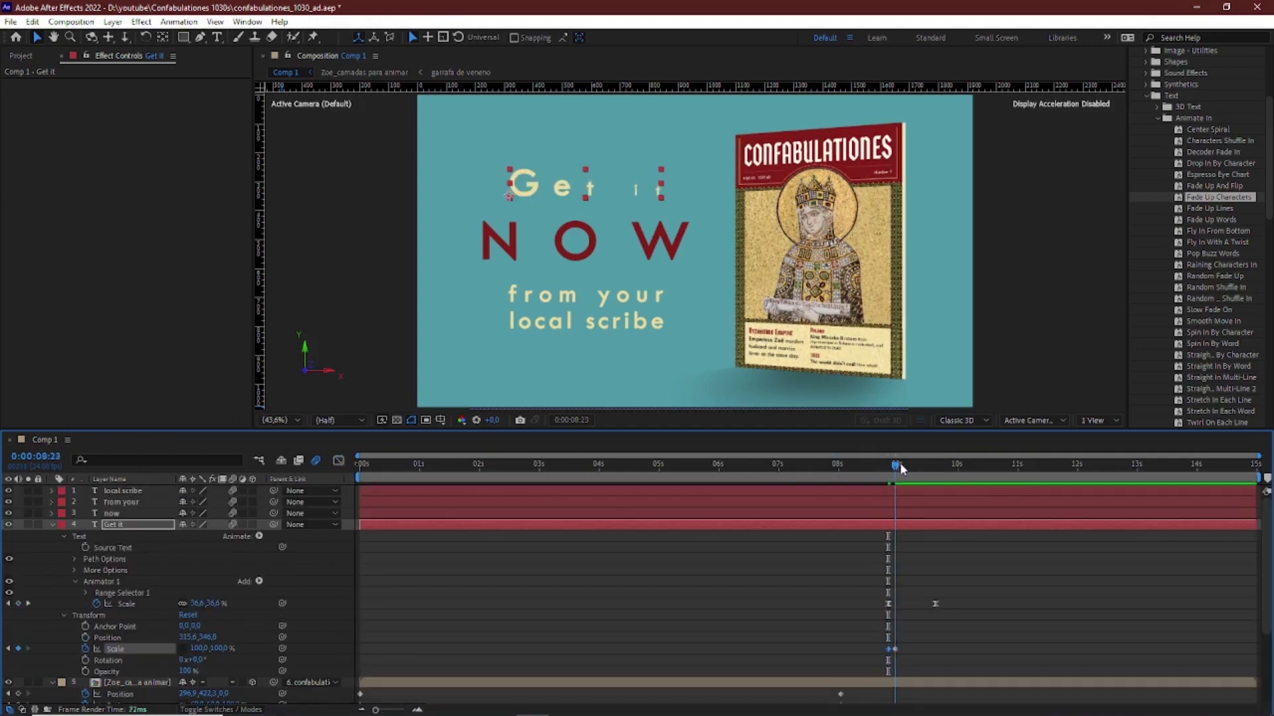
# - Apply the "Get it" scale animation to the "now", "from your" and "local scribe" layers, starting at 0:00:09:15
pyautogui.click(928, 457)
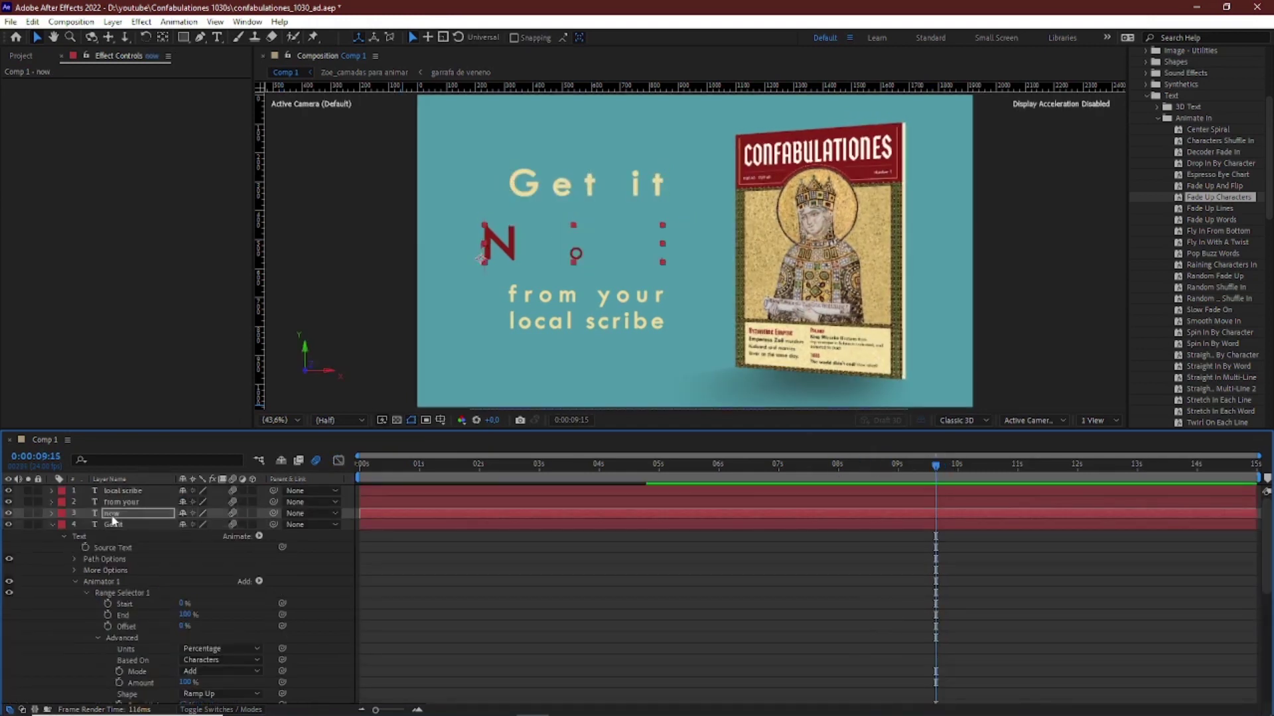
pyautogui.click(117, 502)
pyautogui.click(117, 492)
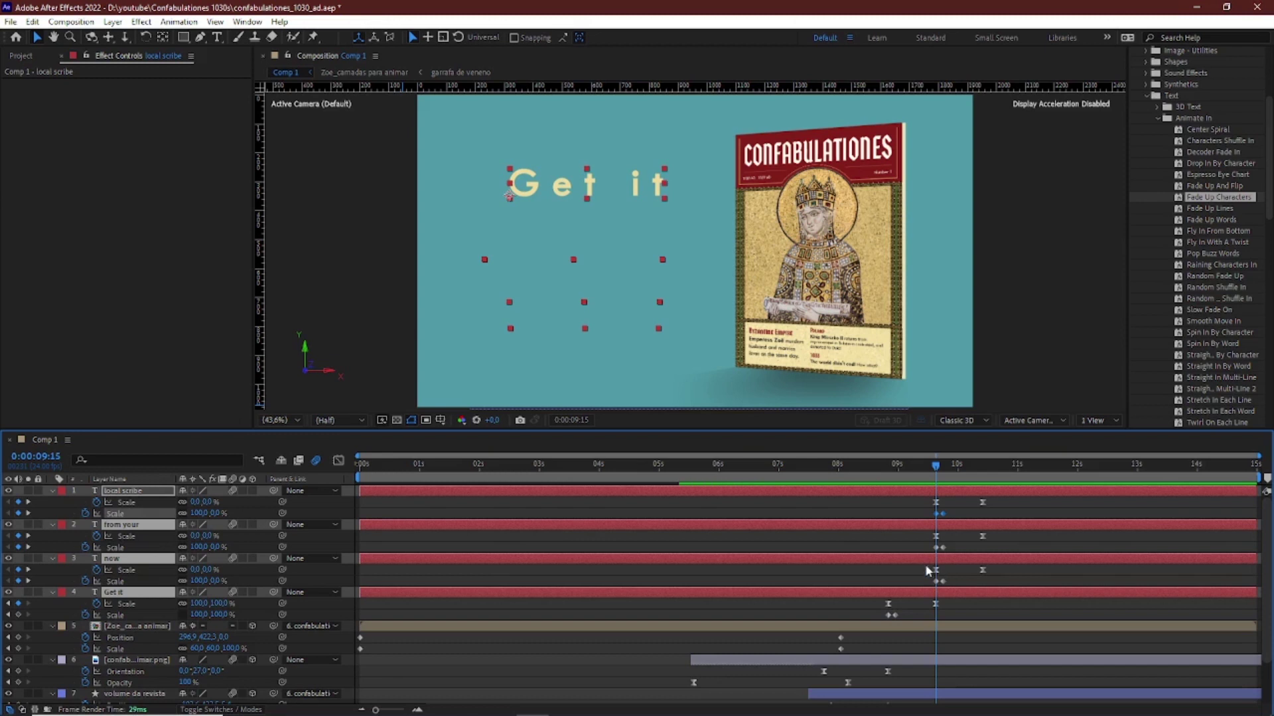
# - Stagger the scale keyframes so "now" starts at about 9.5 s, "from your" at 10 s and "local scribe" at 10.25 s, and preview
pyautogui.moveTo(926, 567); pyautogui.dragTo(988, 584)
pyautogui.moveTo(936, 570); pyautogui.dragTo(932, 571)
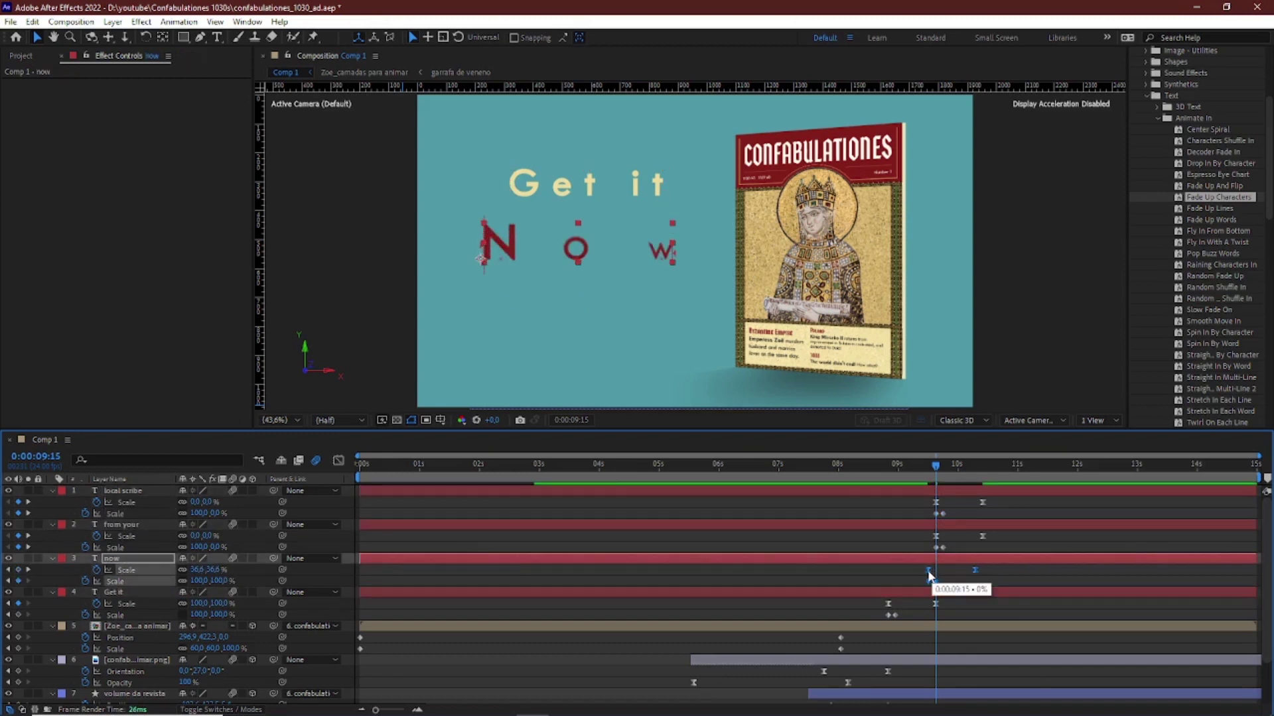
pyautogui.moveTo(893, 472); pyautogui.dragTo(875, 472)
pyautogui.moveTo(1001, 543); pyautogui.dragTo(922, 498)
pyautogui.moveTo(936, 536); pyautogui.dragTo(952, 499)
pyautogui.moveTo(961, 514); pyautogui.dragTo(973, 514)
pyautogui.press('space')
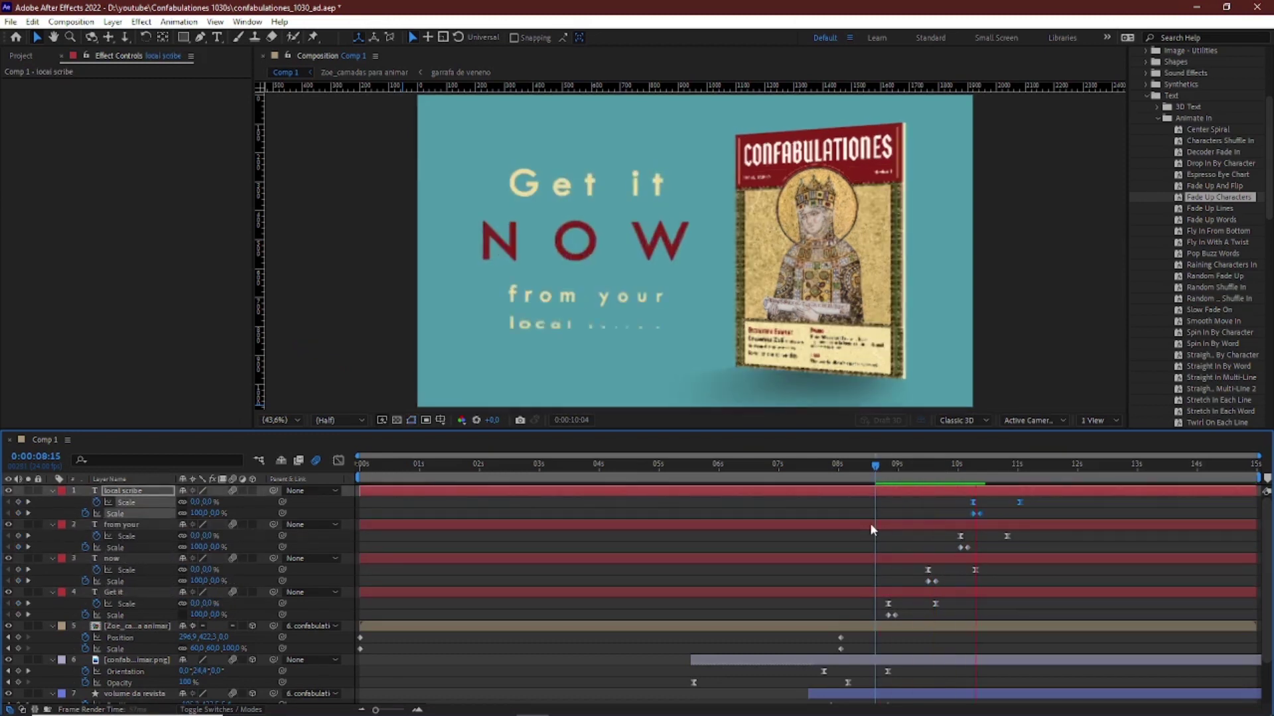
pyautogui.press('space')
# - Try to end the "now" scale animation earlier, at about 10 seconds, save the project and replay the ad
pyautogui.moveTo(975, 570); pyautogui.dragTo(965, 569)
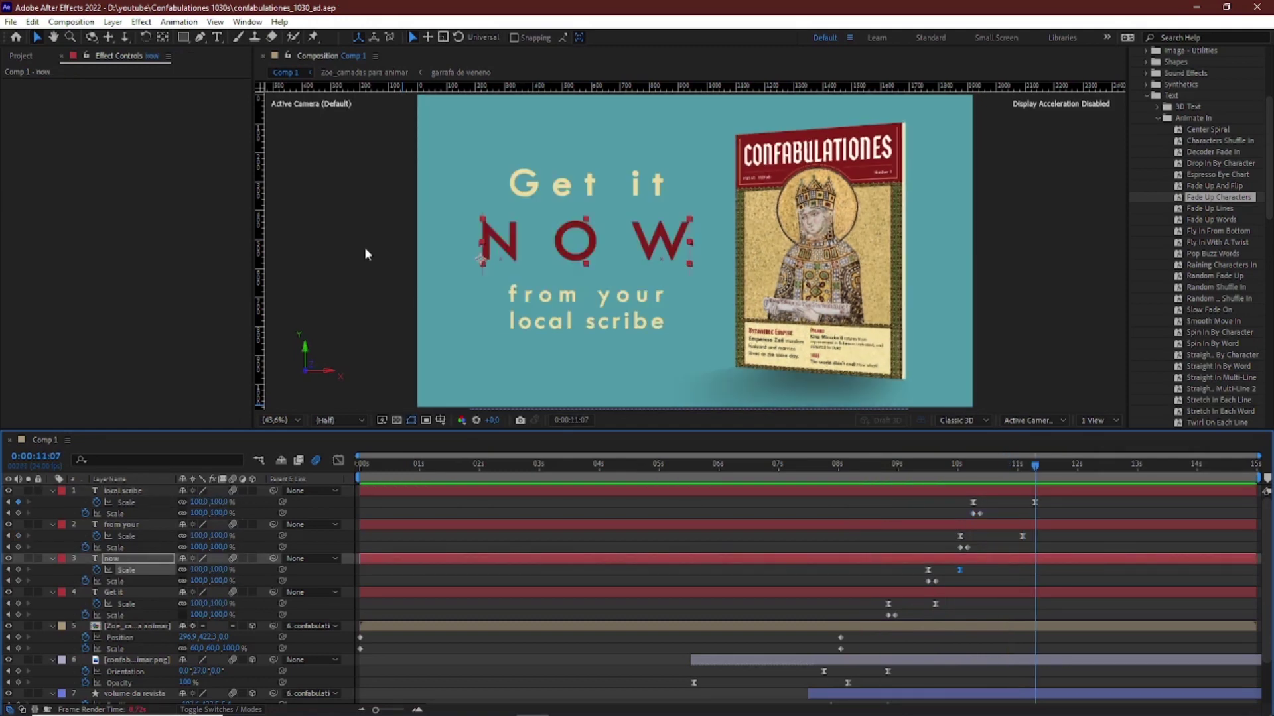
pyautogui.hotkey('ctrl', 's')
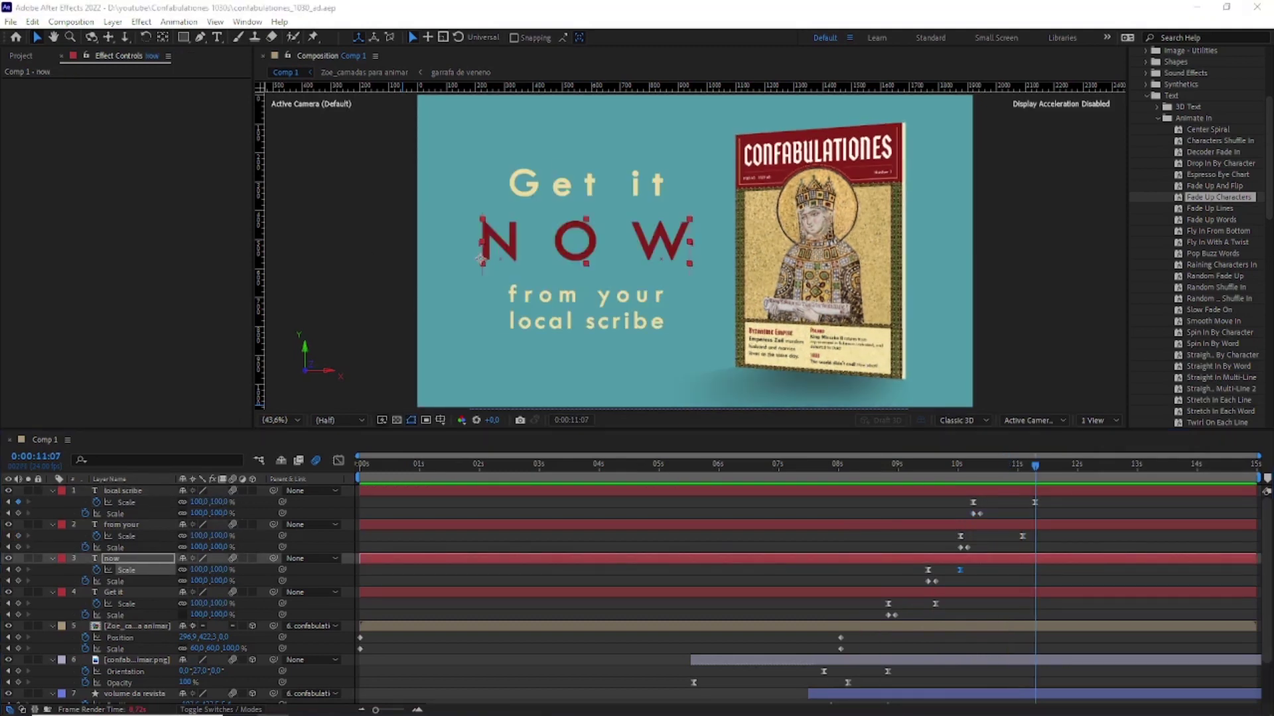
pyautogui.moveTo(1034, 467); pyautogui.dragTo(802, 467)
pyautogui.press('space')
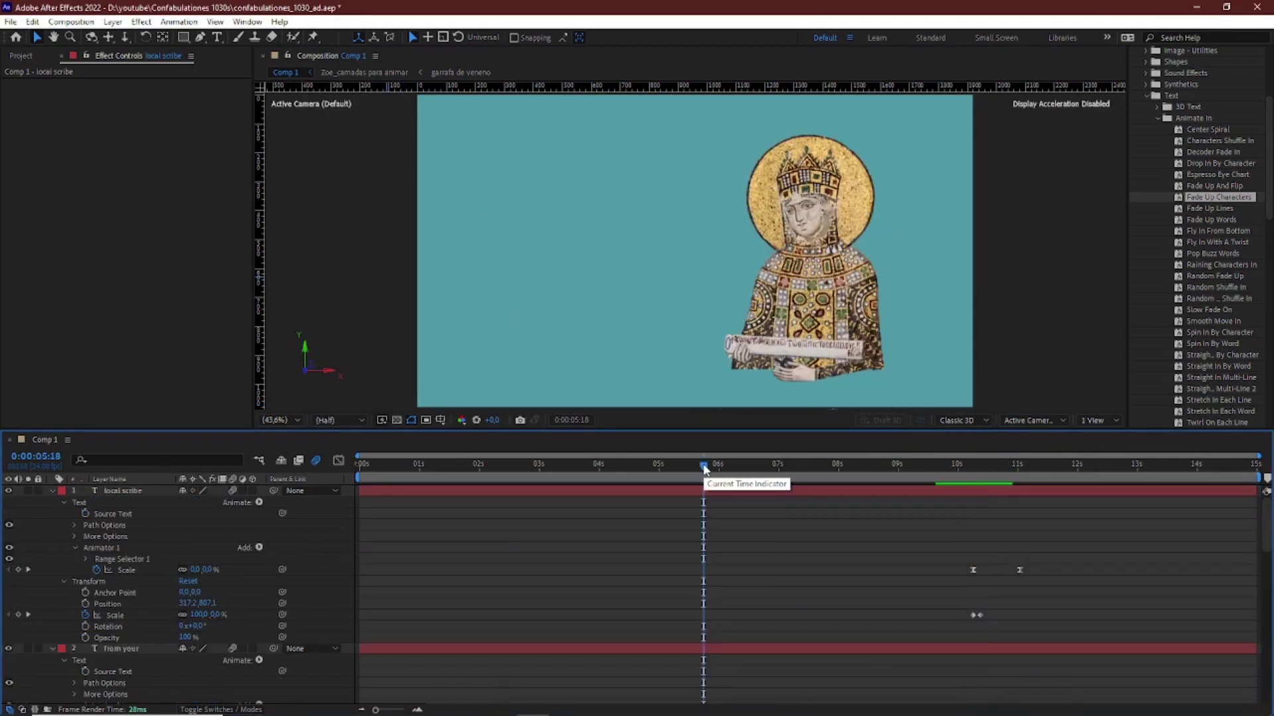
pyautogui.press('space')
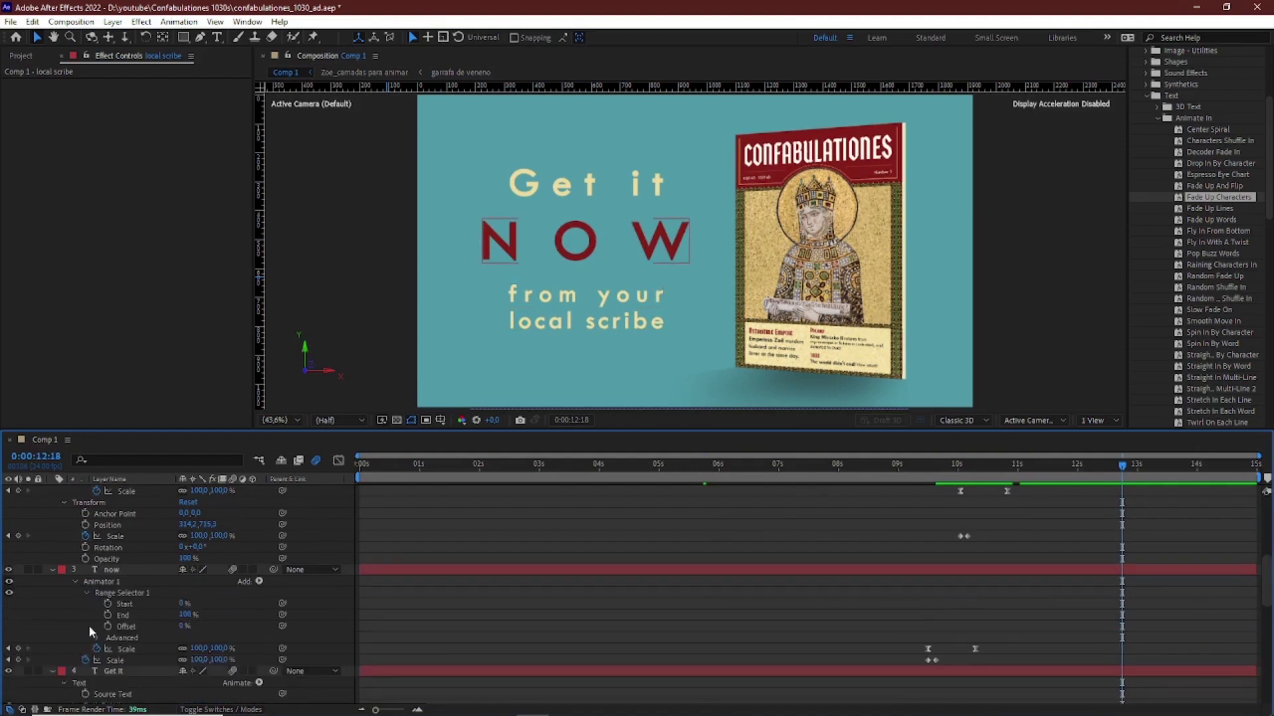